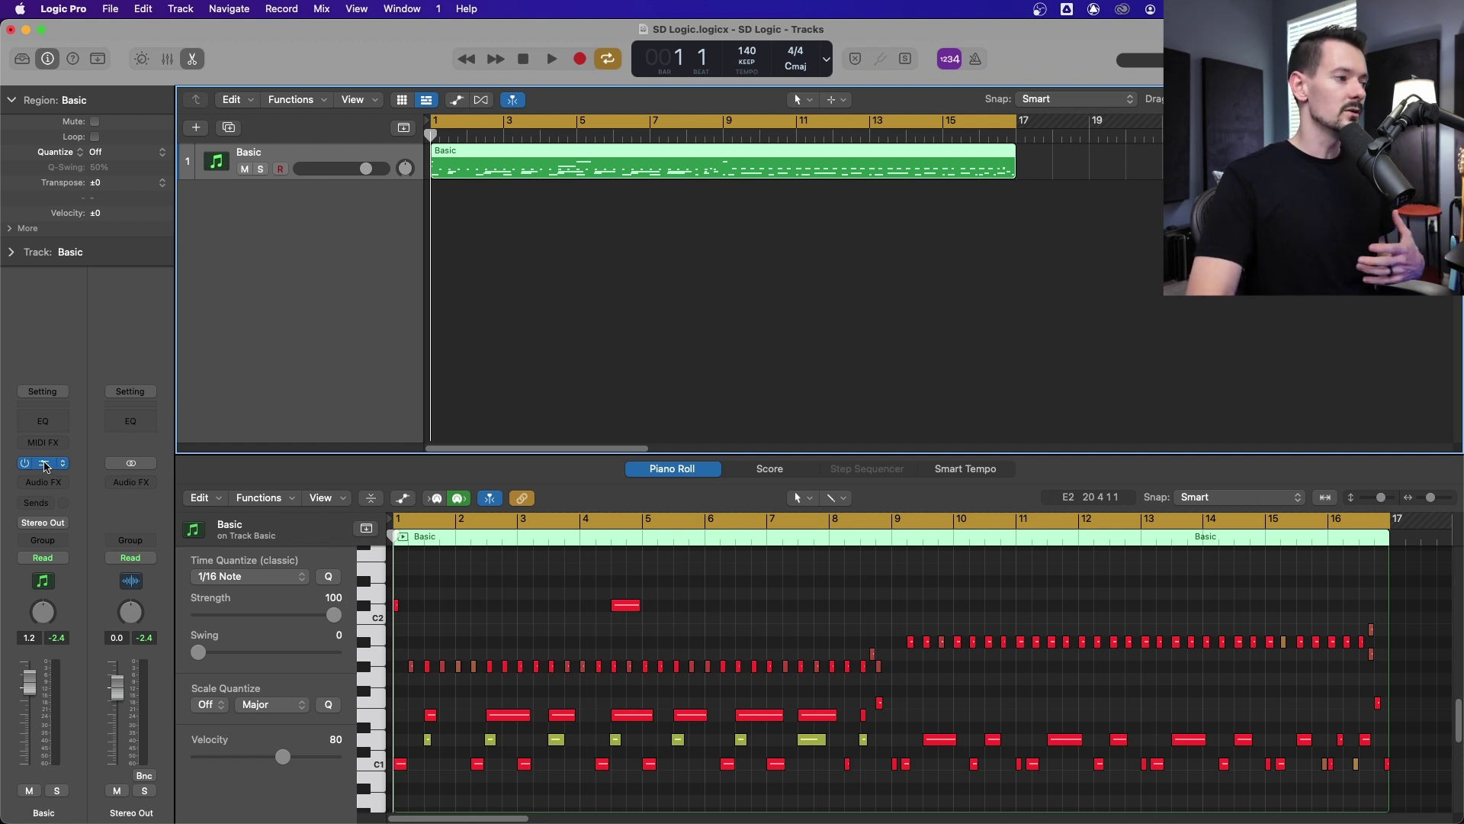
Inspect the channel output routing across the Superior Drummer 3 mixer, up to its Out 1/2 channel.
left_click(45, 463)
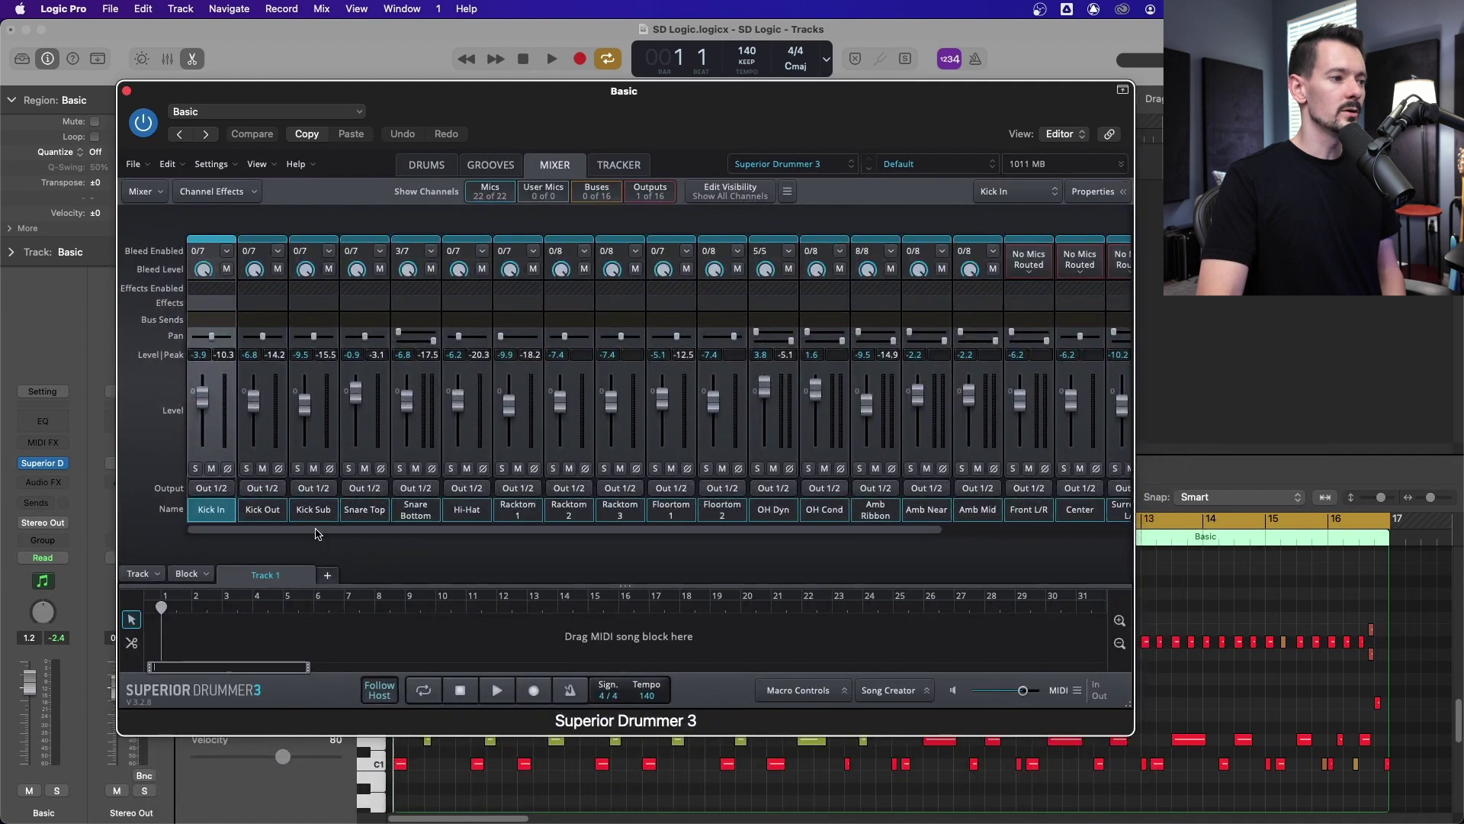
left_click_drag(319, 531, 837, 536)
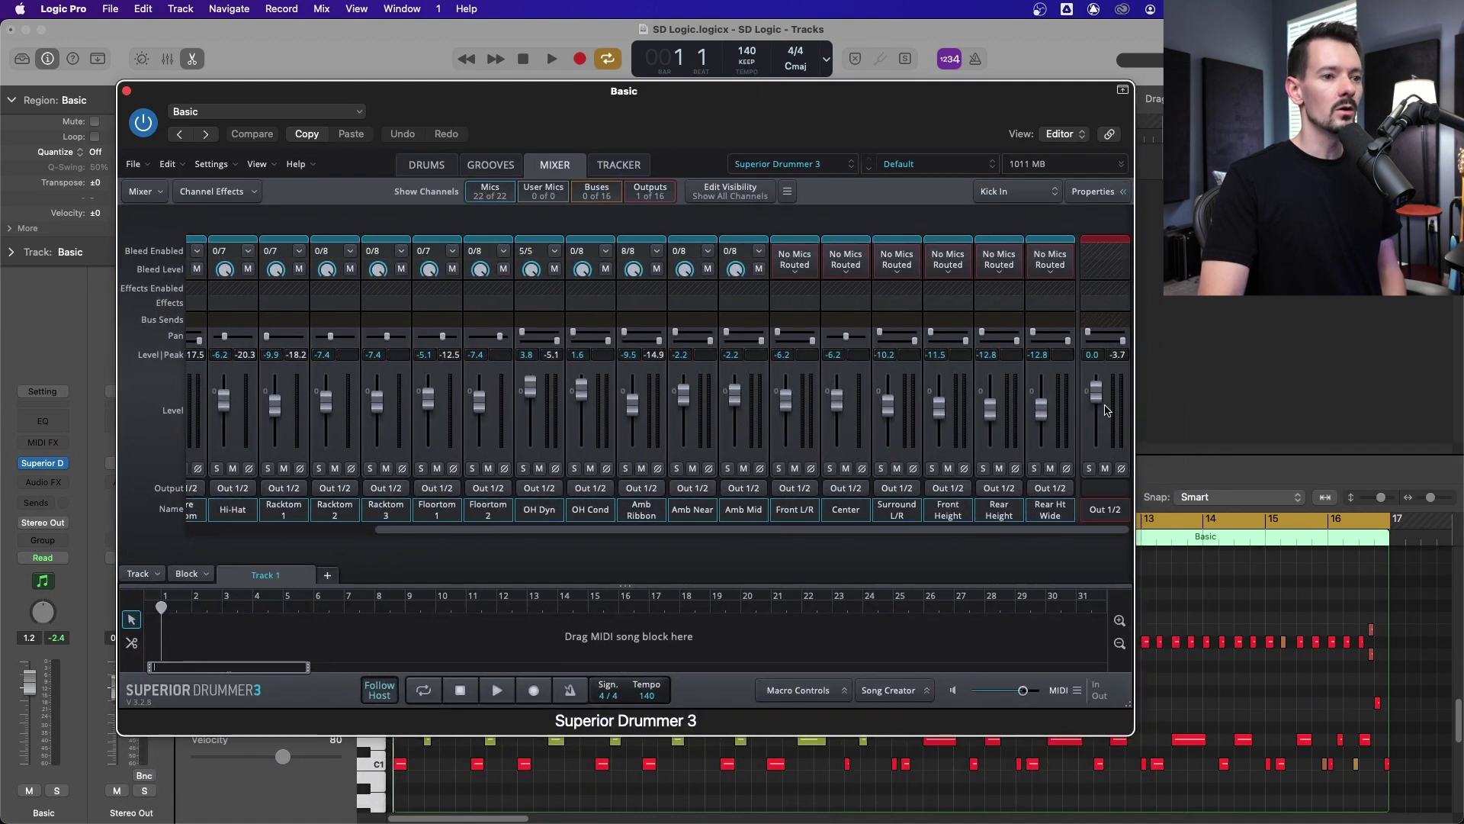
left_click(1113, 287)
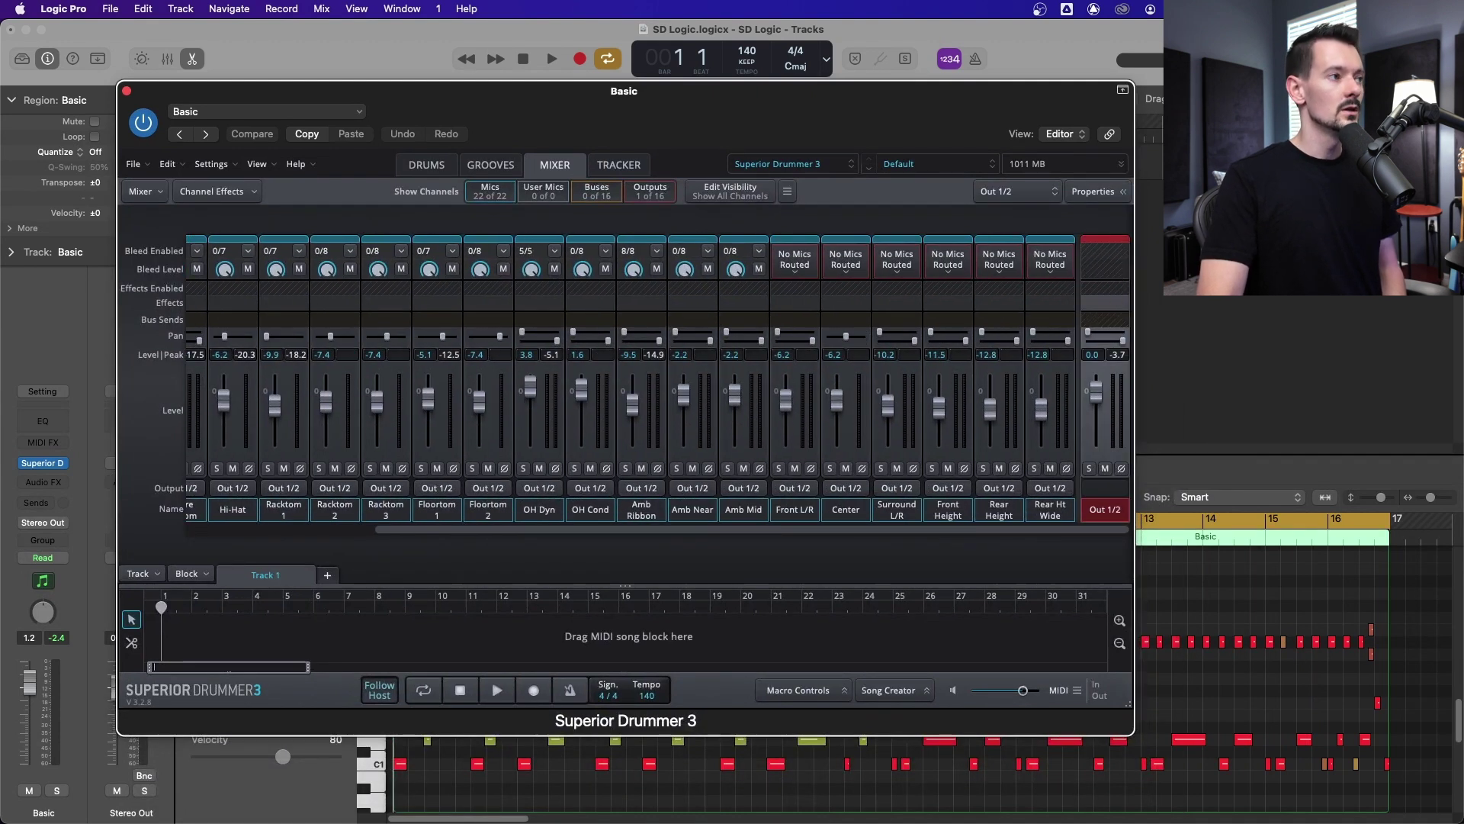
left_click(126, 93)
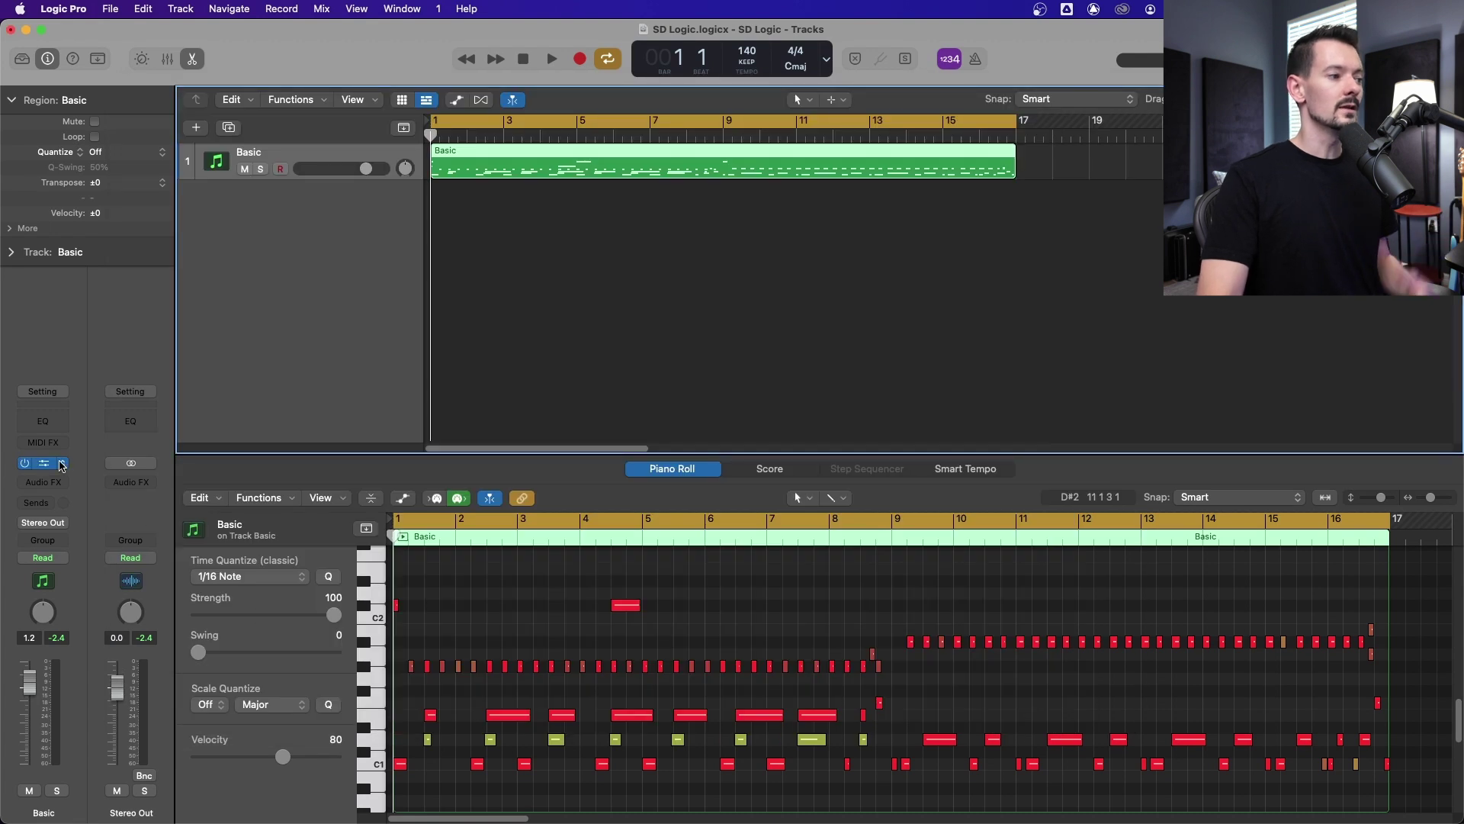
Check the Stereo output configuration of Superior Drummer 3 and audition the Basic drum track.
left_click(61, 463)
mouse_move(133, 135)
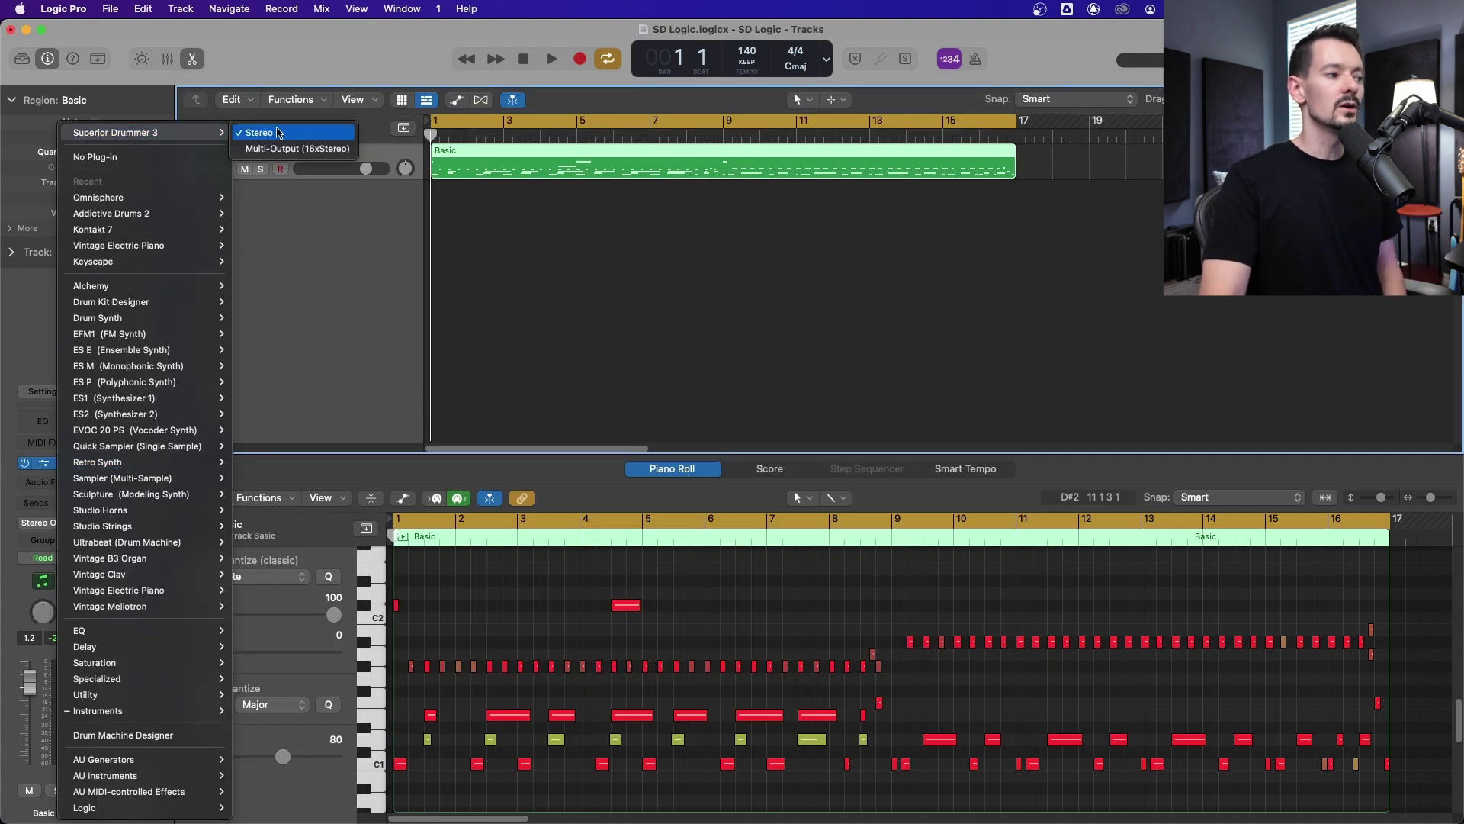
left_click(278, 133)
left_click(614, 311)
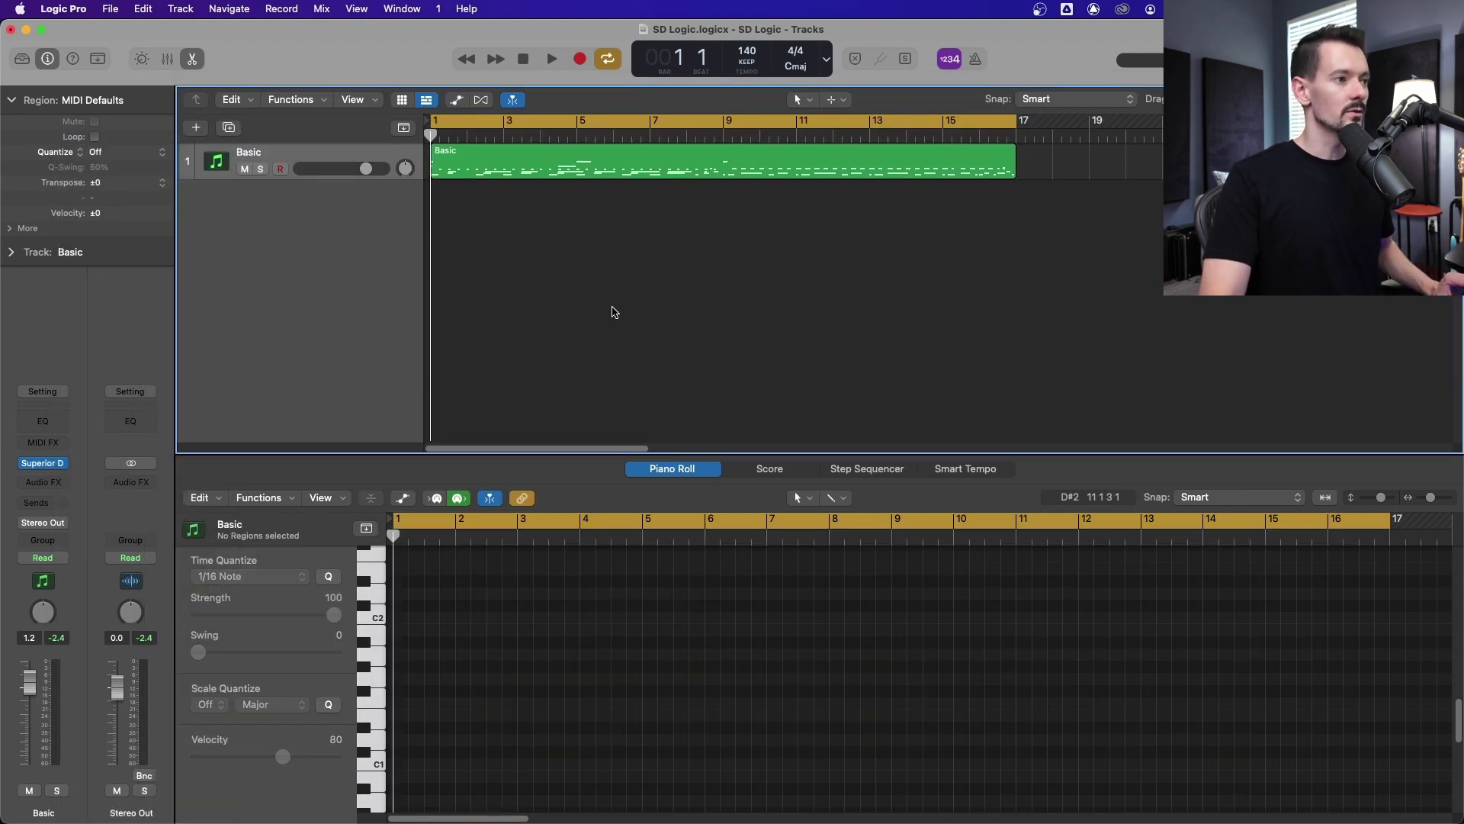
key("space")
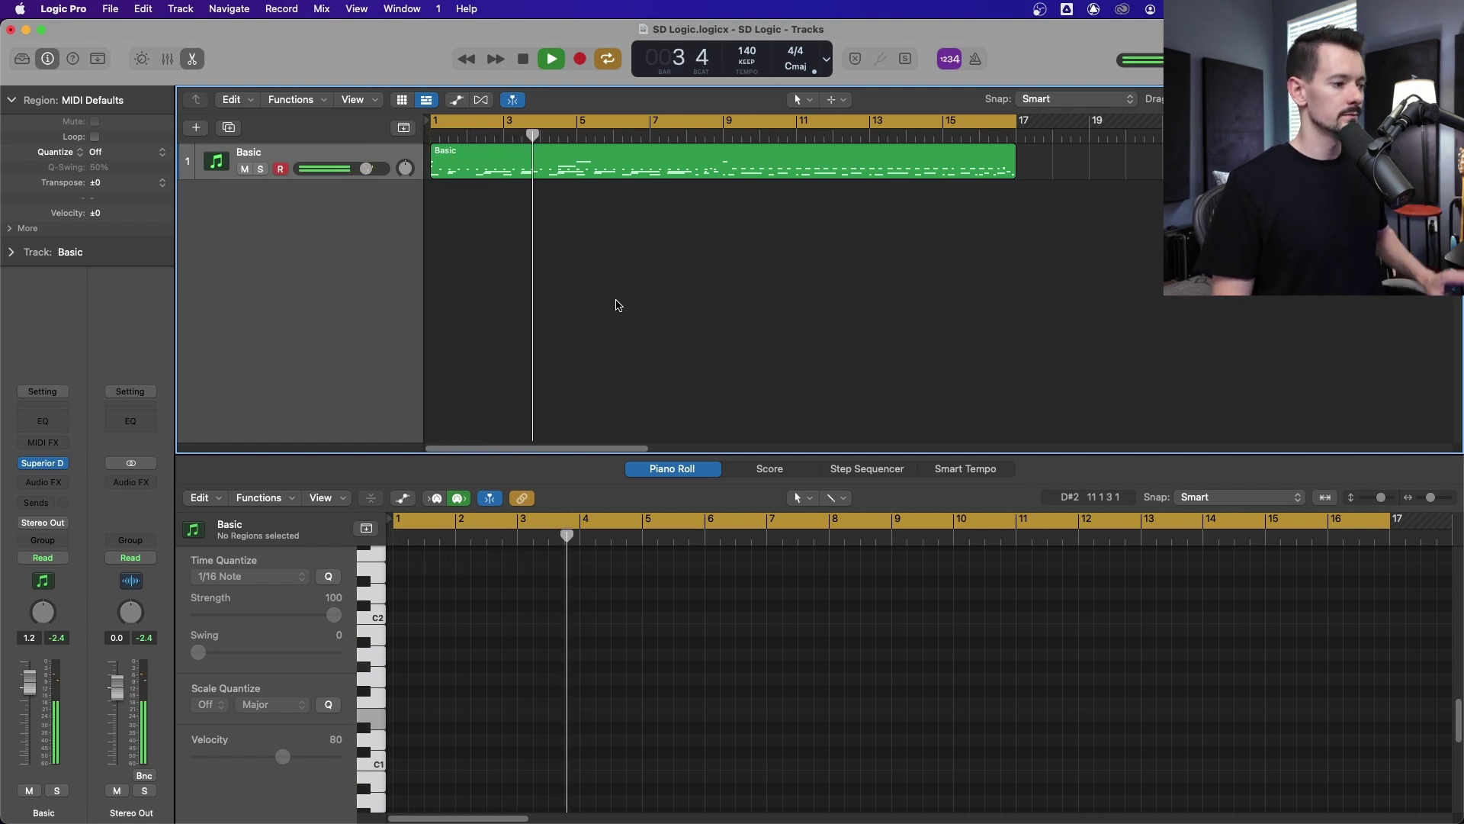
key("space")
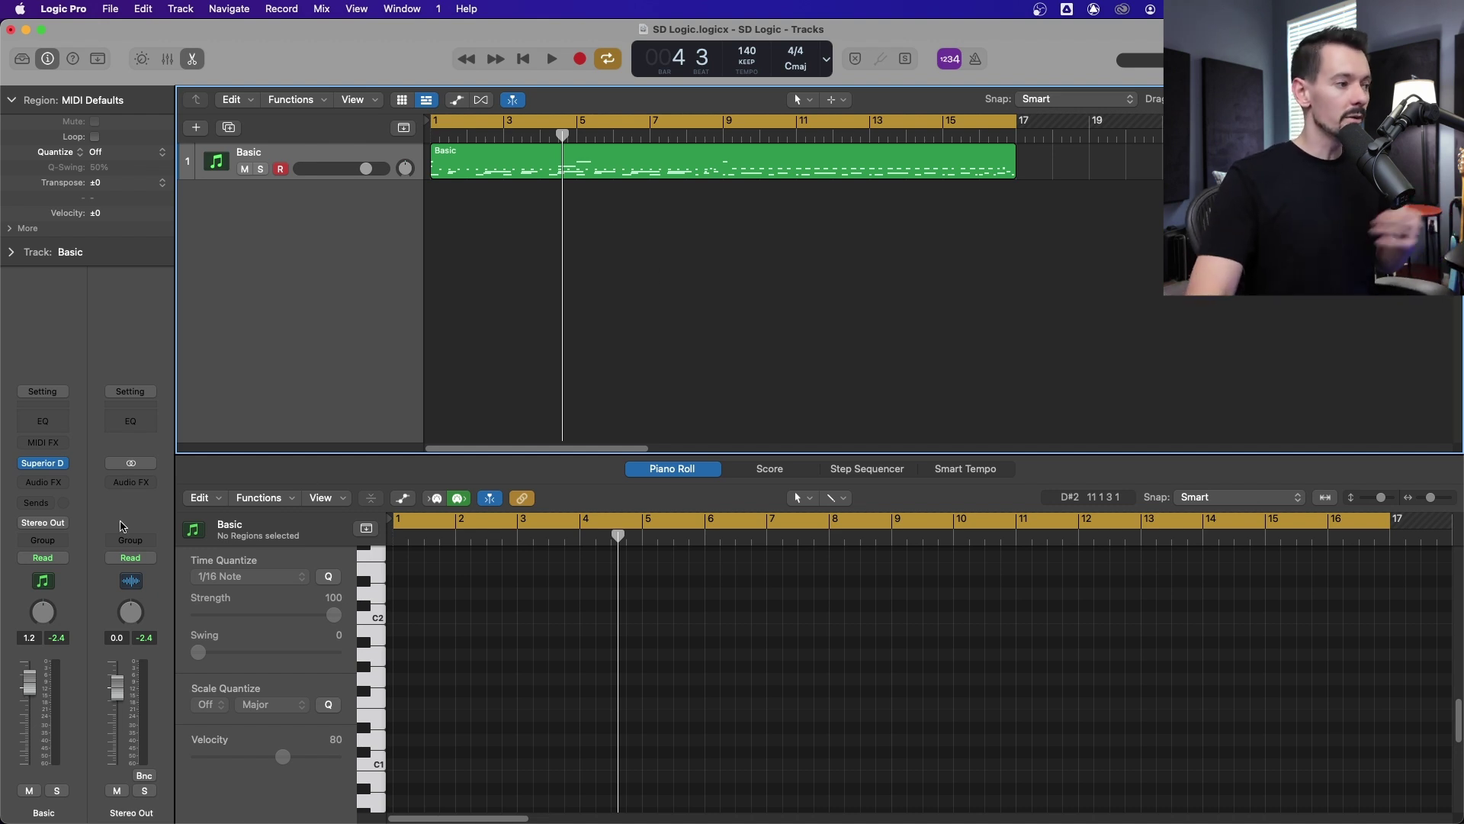
Switch the Superior Drummer 3 instrument on the Basic track to Multi-Output (16xStereo).
mouse_move(48, 463)
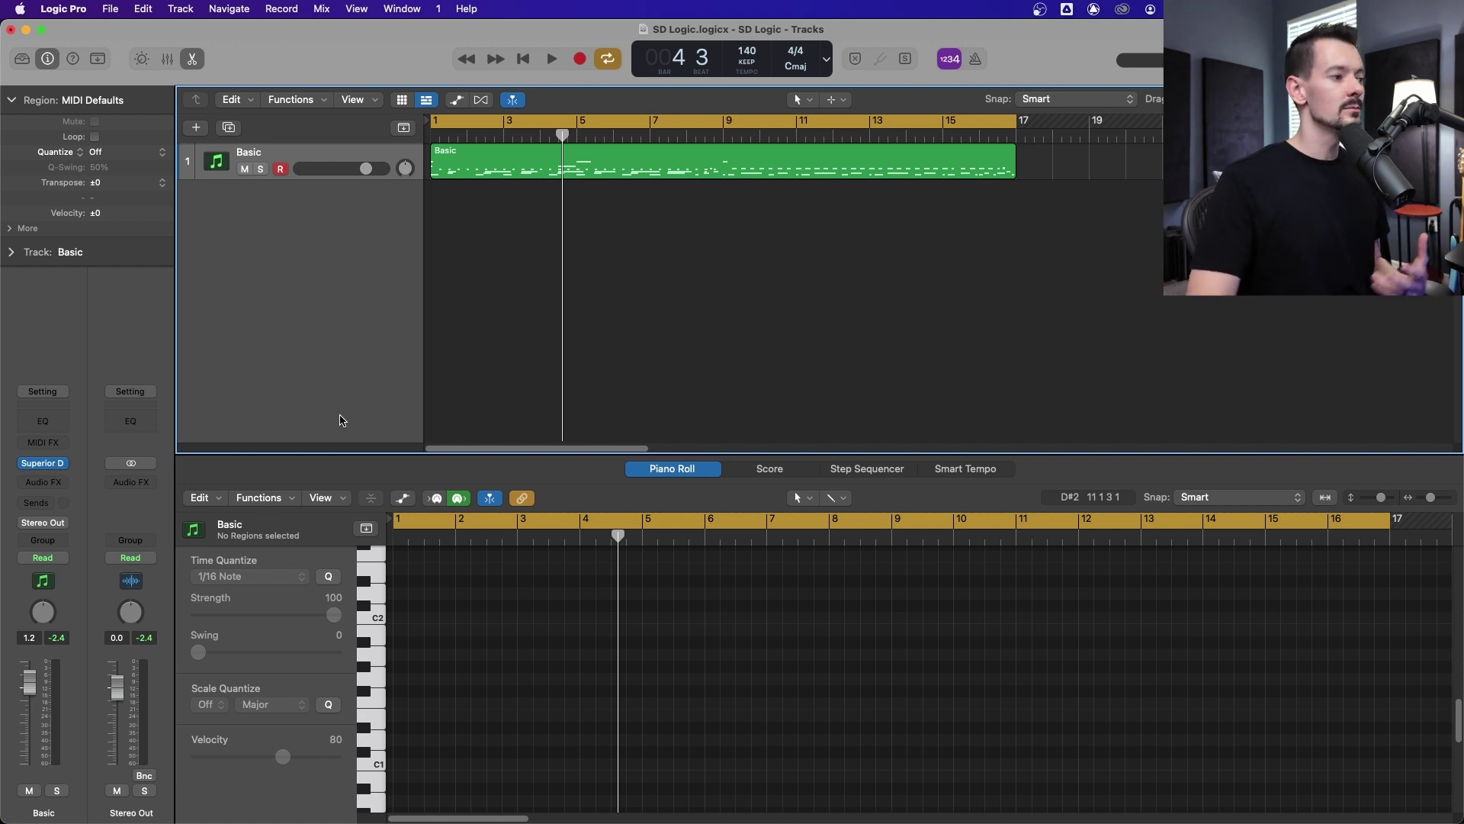
left_click(62, 468)
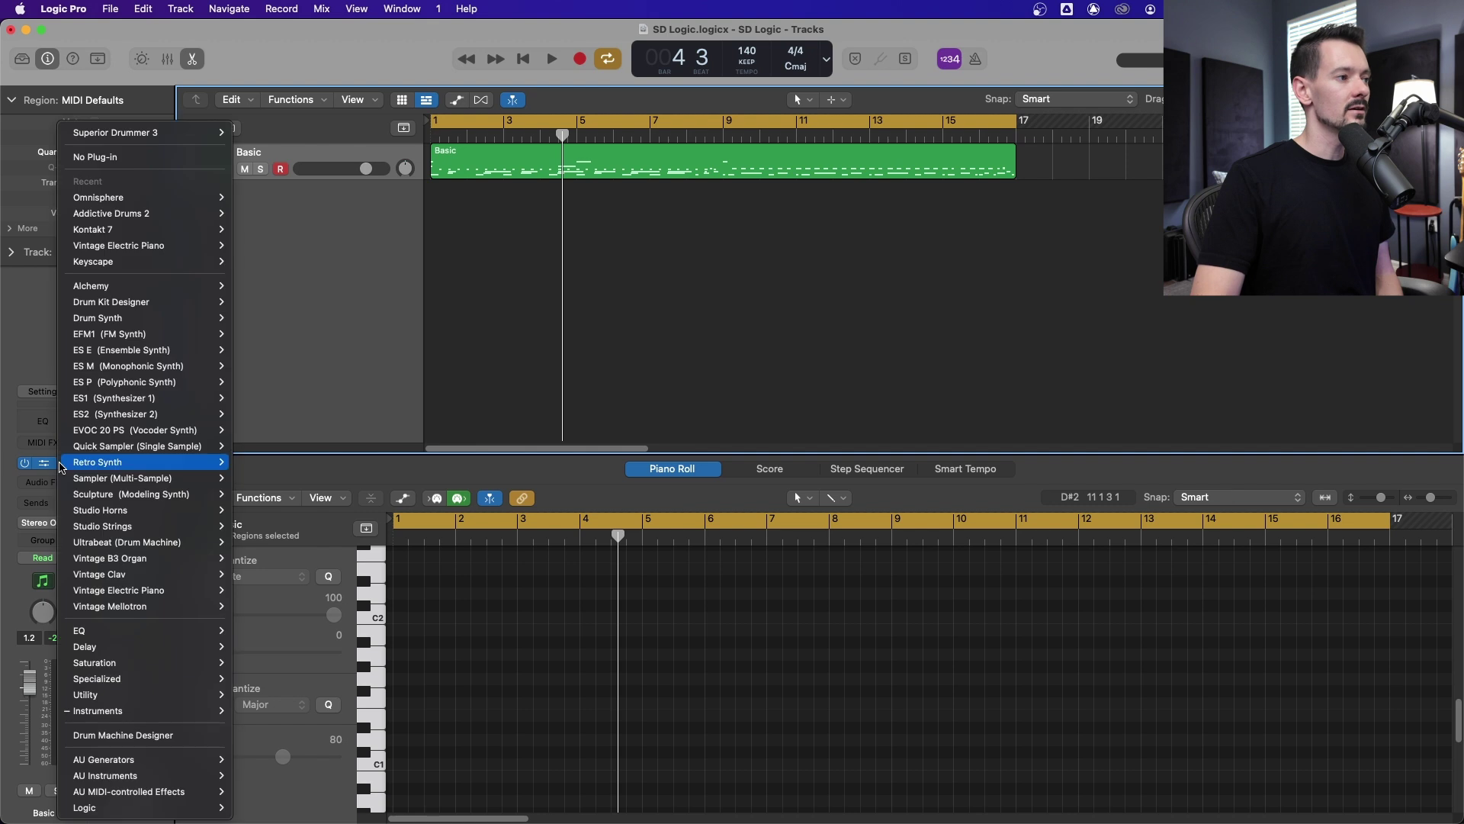
mouse_move(134, 132)
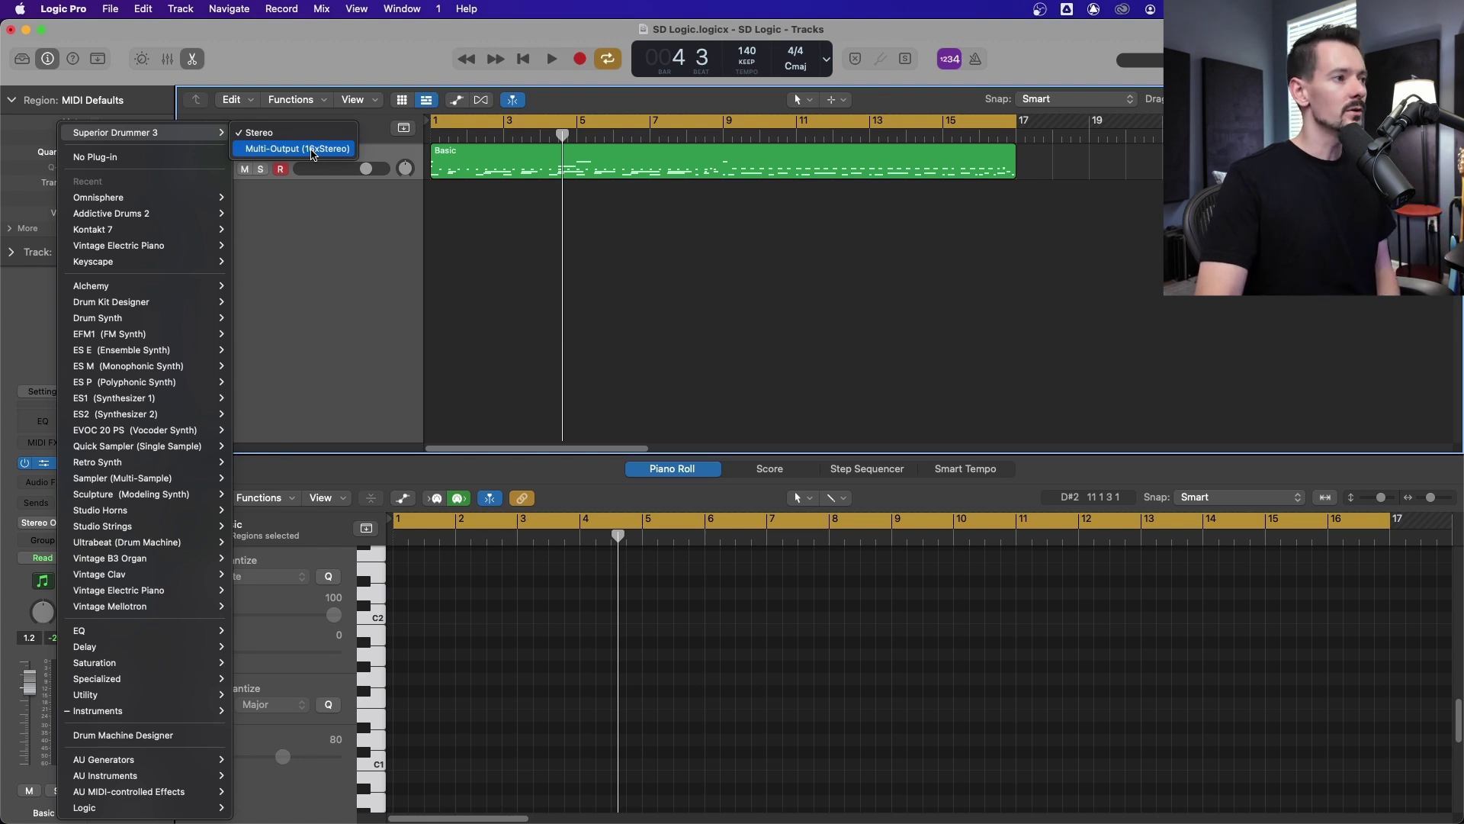
left_click(321, 150)
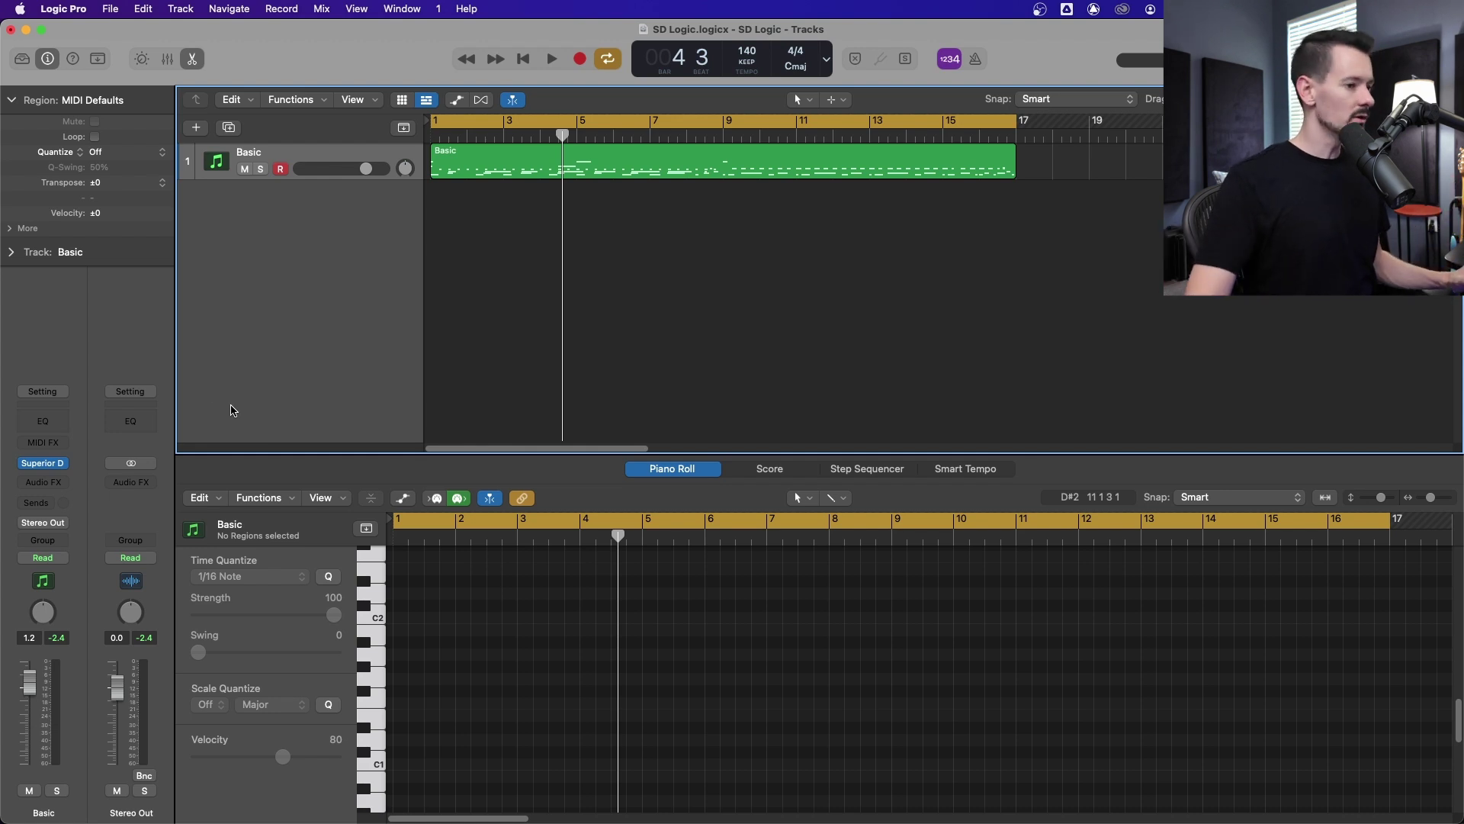
Show the Logic mixer and add 15 aux channels to the Basic strip, covering Superior Drummer outputs 3-4 to 31-32.
key("x")
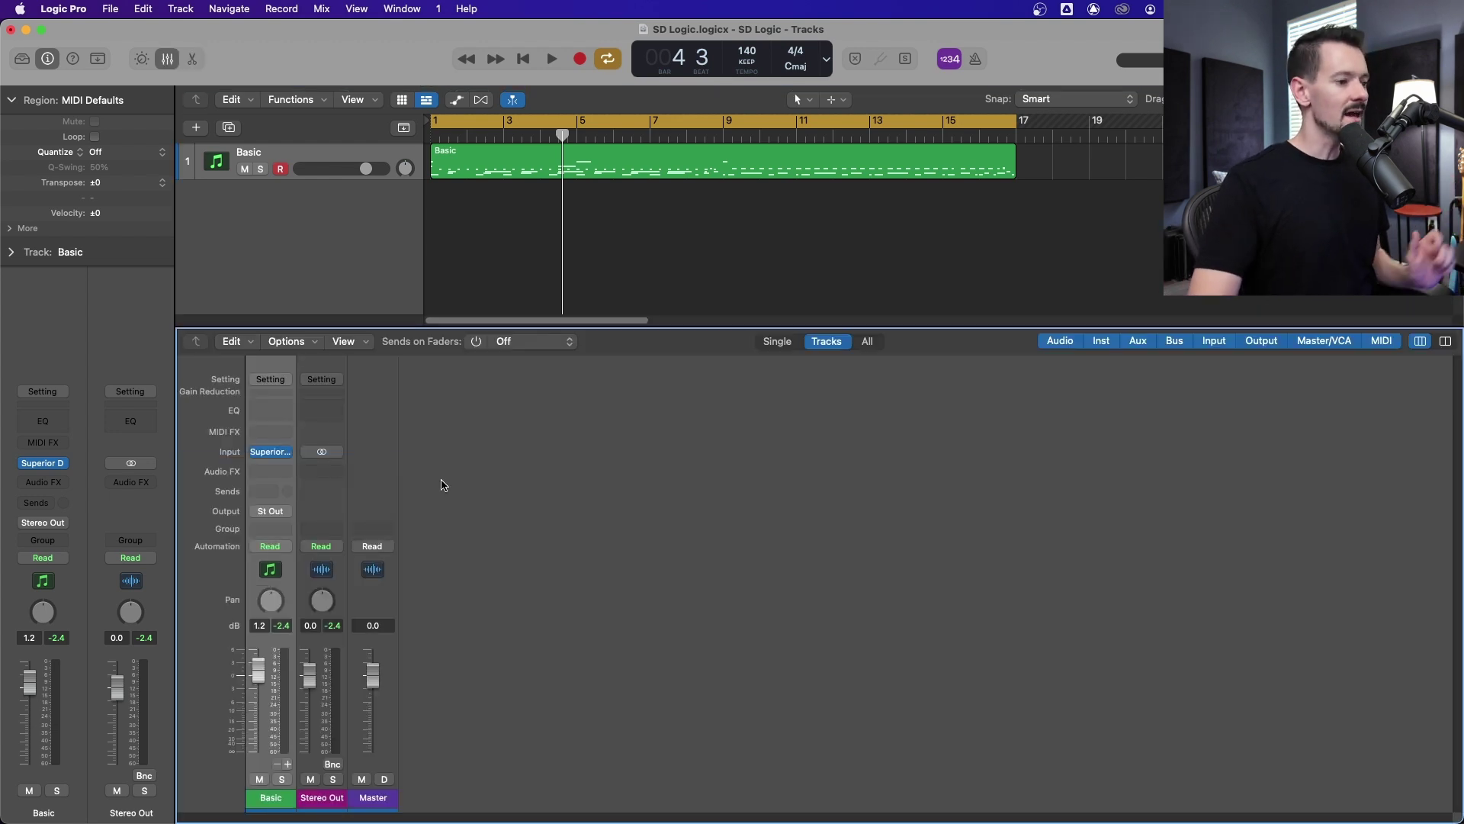
left_click(287, 764)
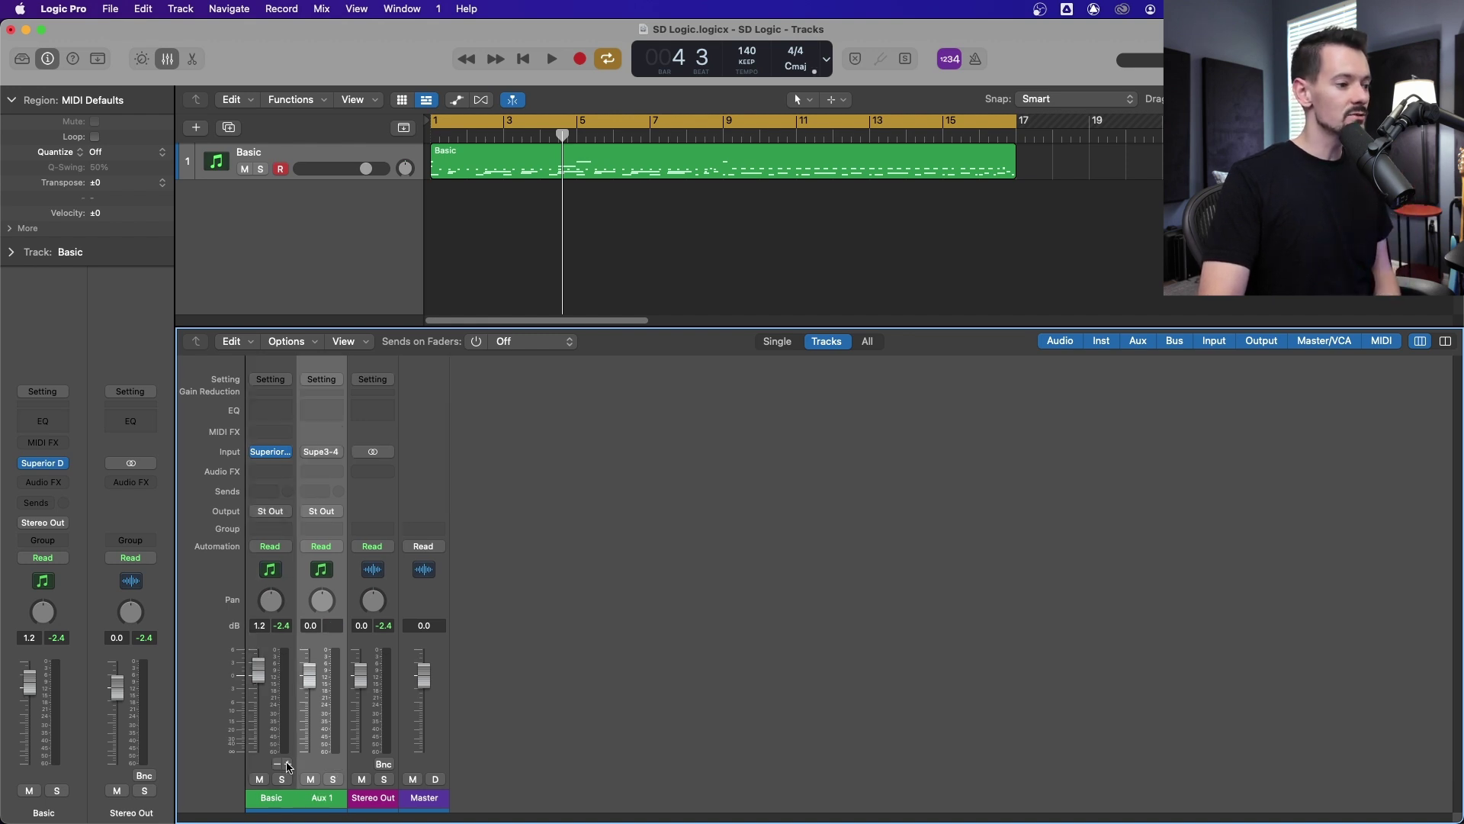
left_click(288, 764)
left_click(287, 763)
left_click(288, 763)
left_click(287, 763)
left_click(287, 763)
left_click(287, 764)
left_click(287, 763)
left_click(288, 763)
left_click(288, 763)
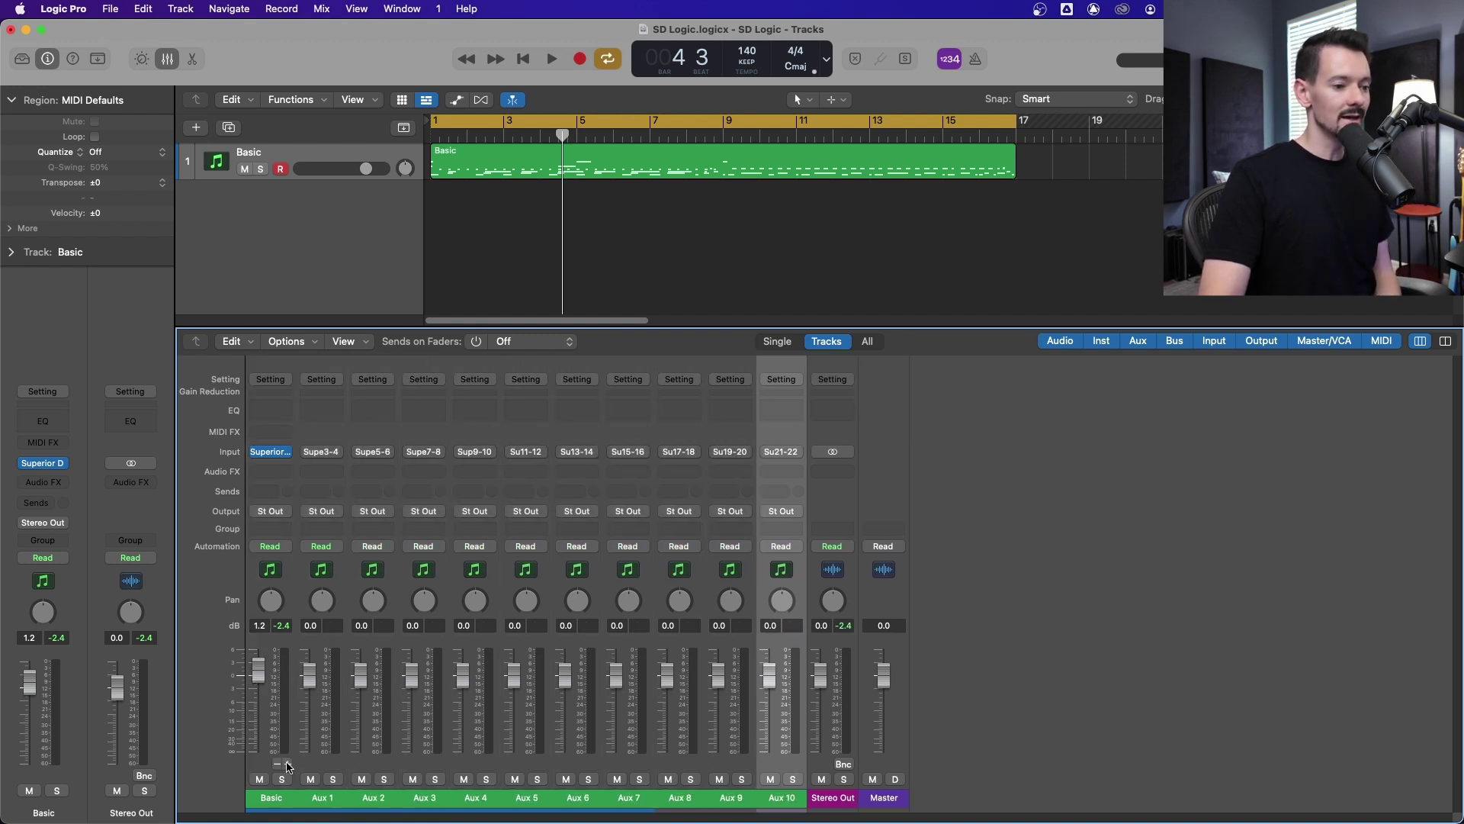
left_click(288, 763)
left_click(287, 763)
left_click(287, 763)
left_click(287, 763)
left_click(287, 763)
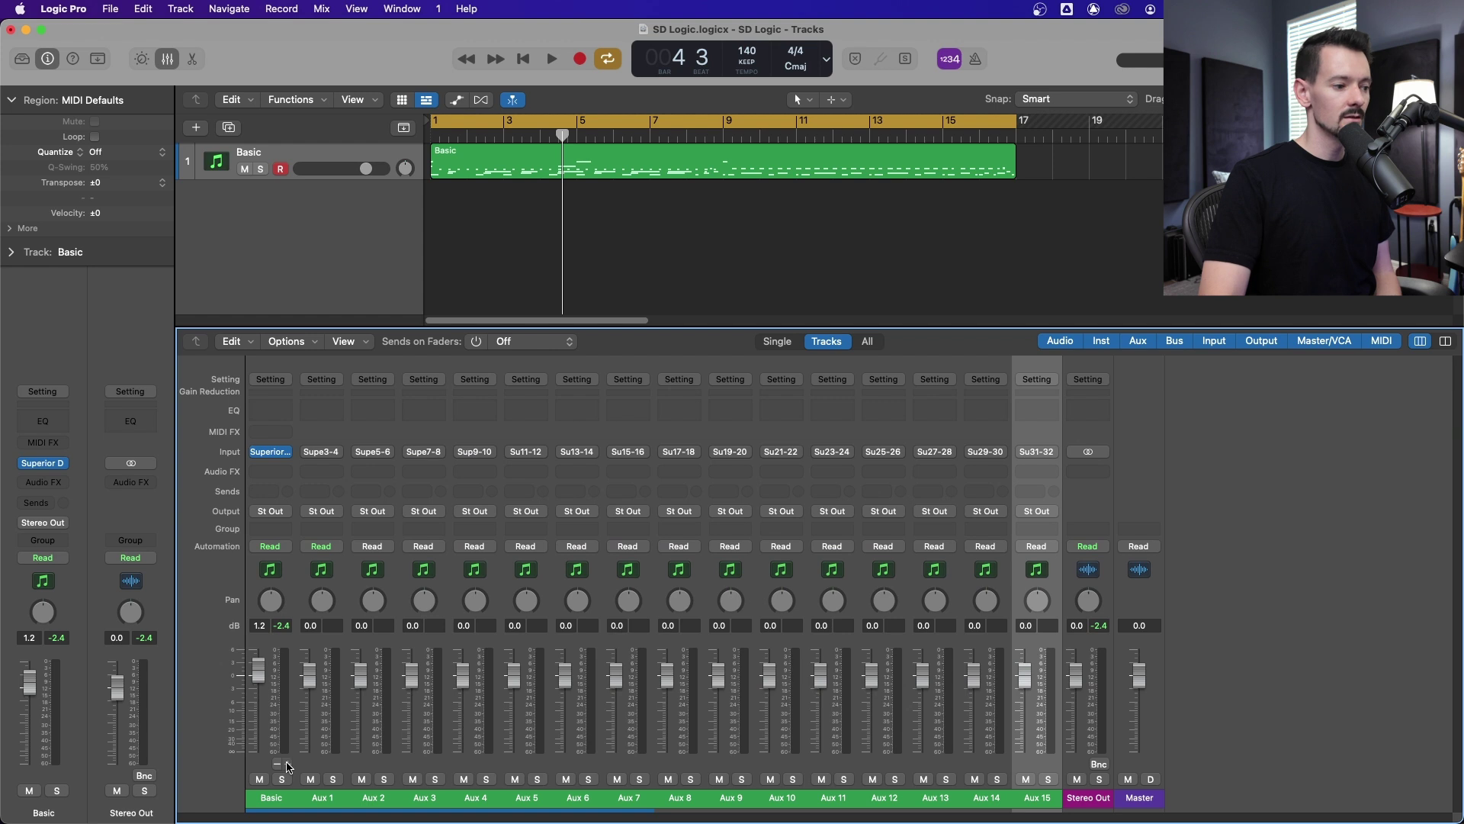
Review the new aux channel strips and the instrument outputs available as input for Aux 1.
left_click(323, 581, "shift")
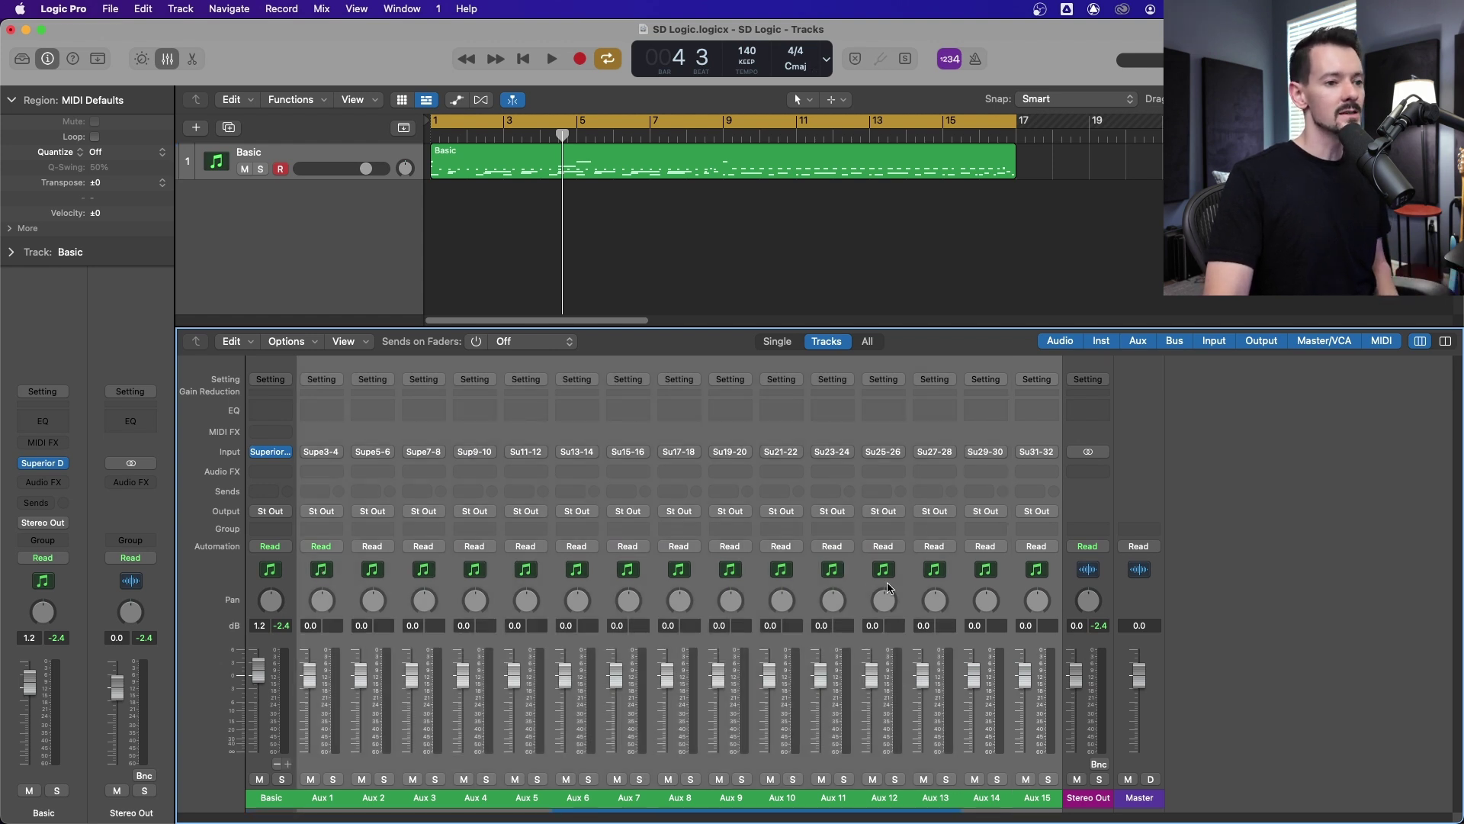
left_click(273, 583)
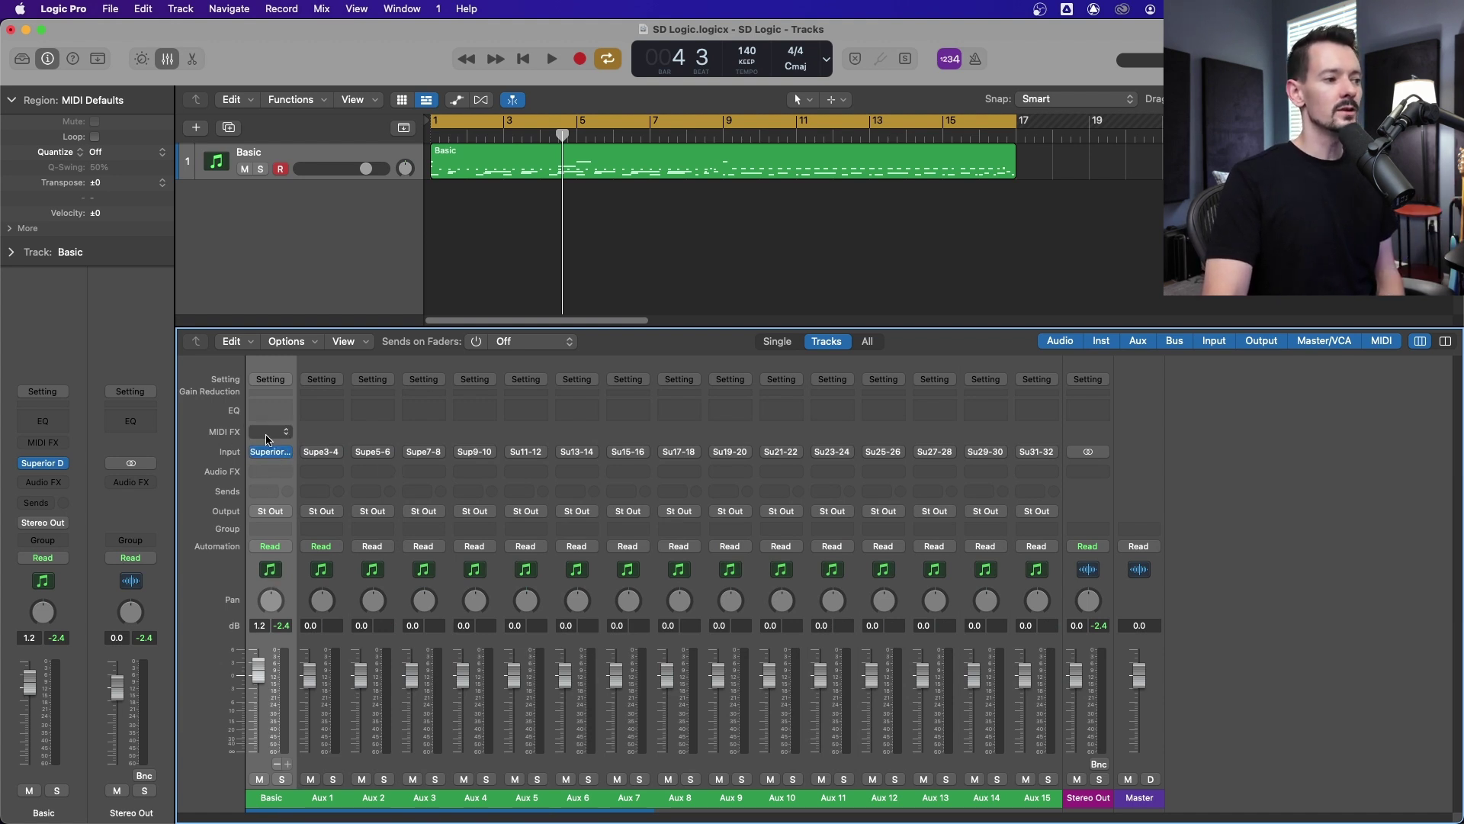
left_click(327, 452)
mouse_move(355, 535)
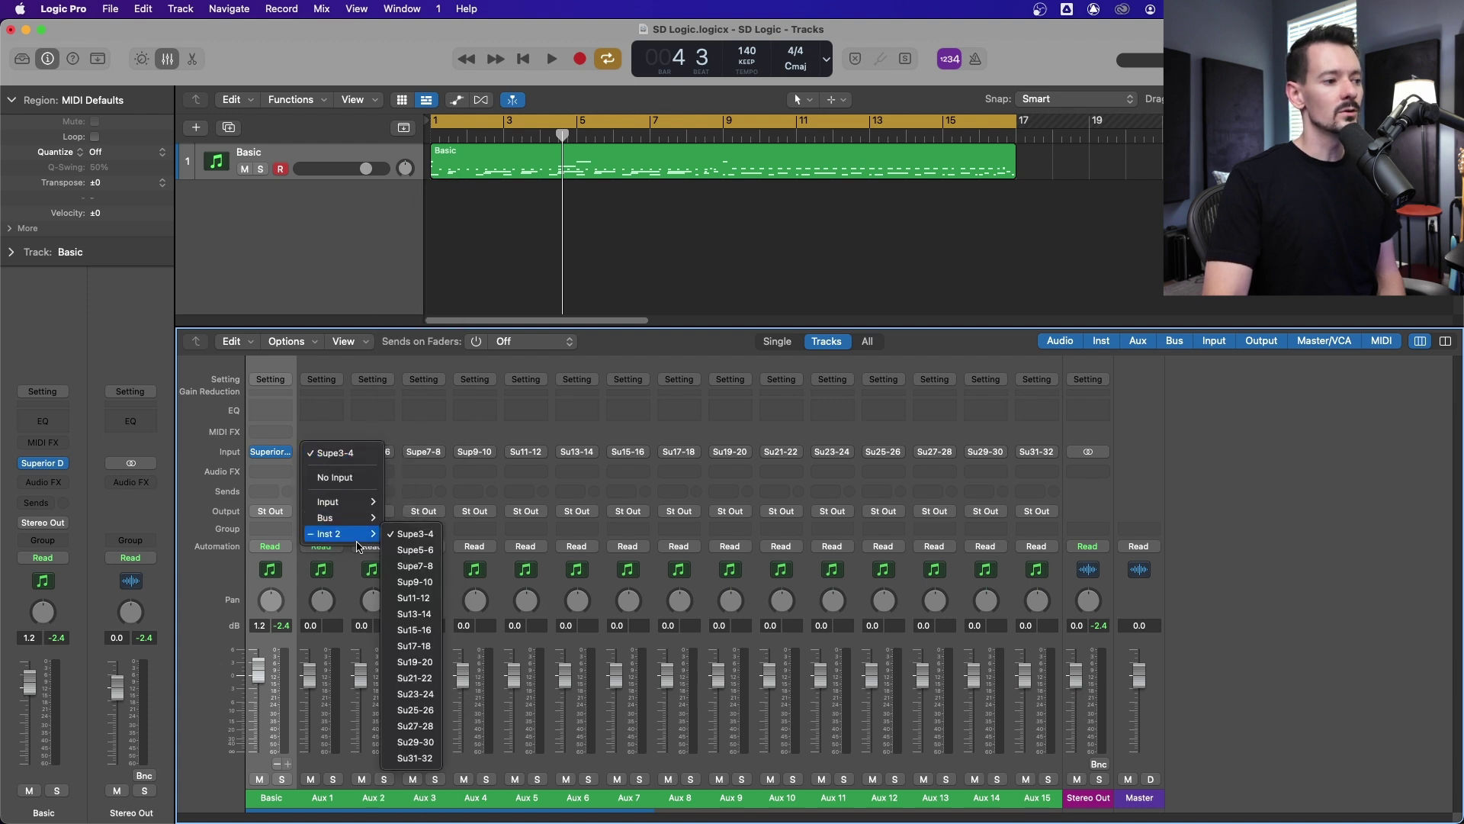
key("Escape")
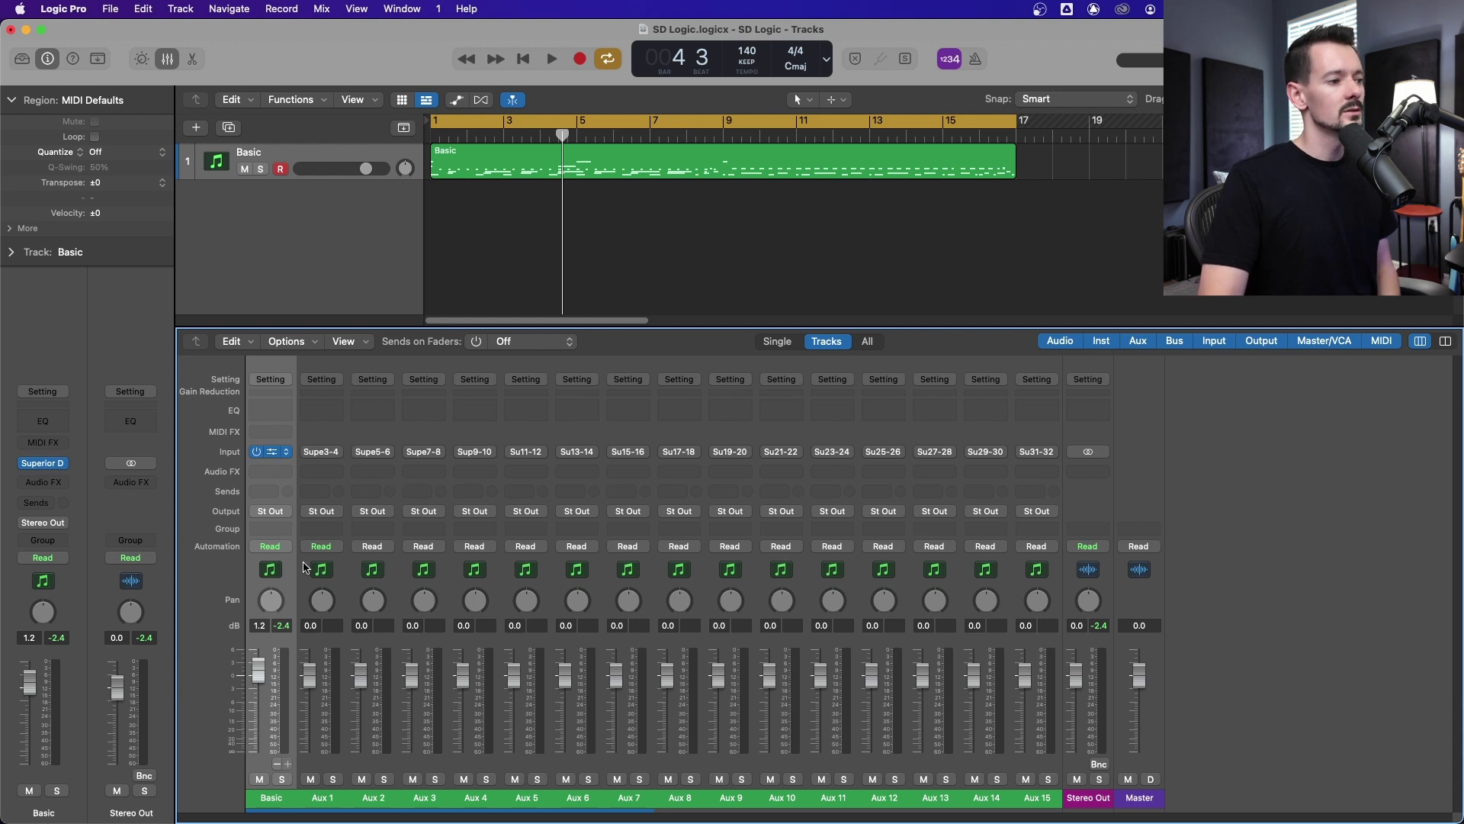
Show the Superior Drummer 3 window, enlarge it, and review the mixer channels from the kick mics to the output.
key("v")
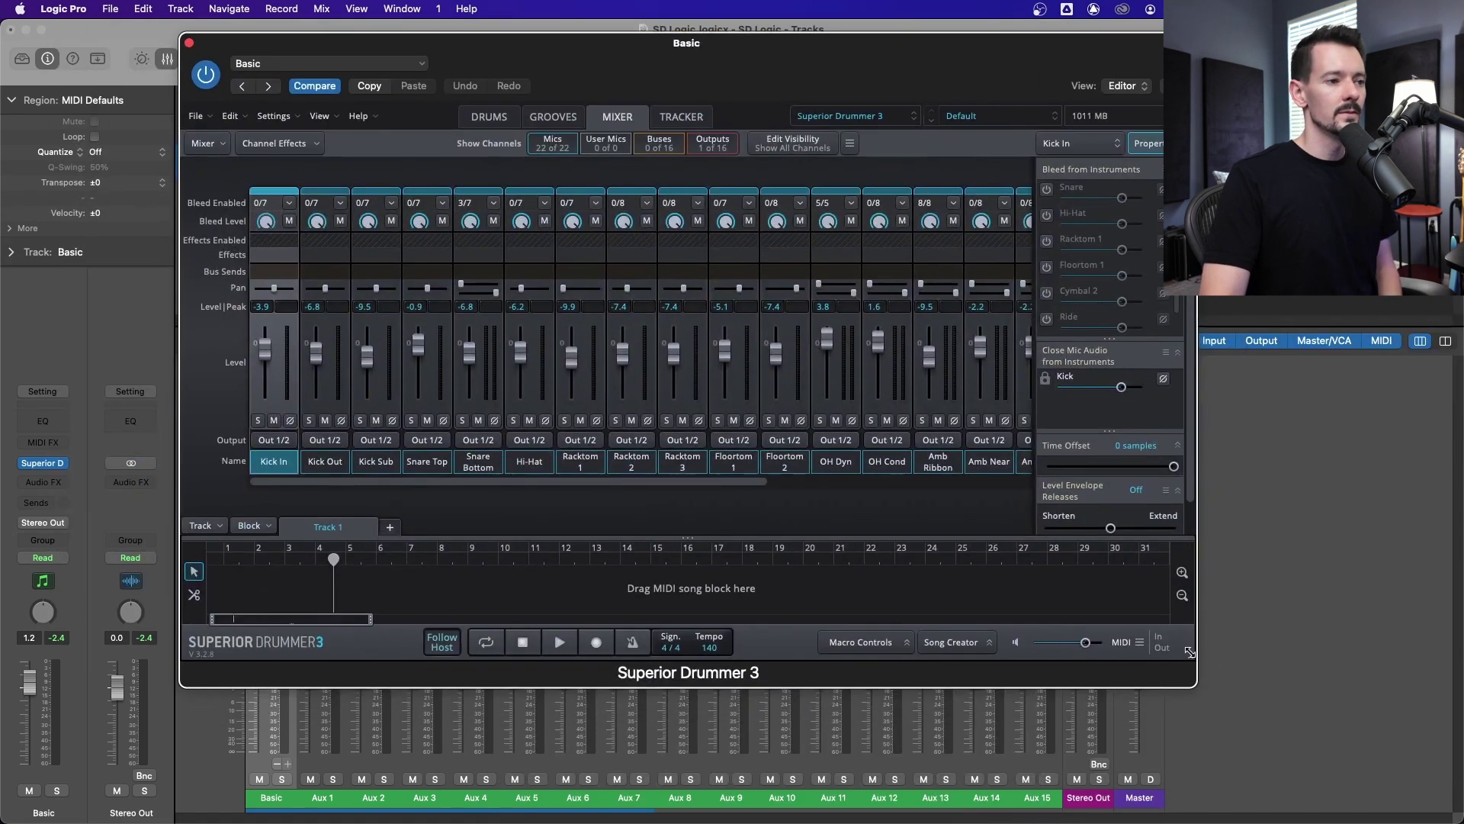
left_click_drag(1189, 652, 1307, 694)
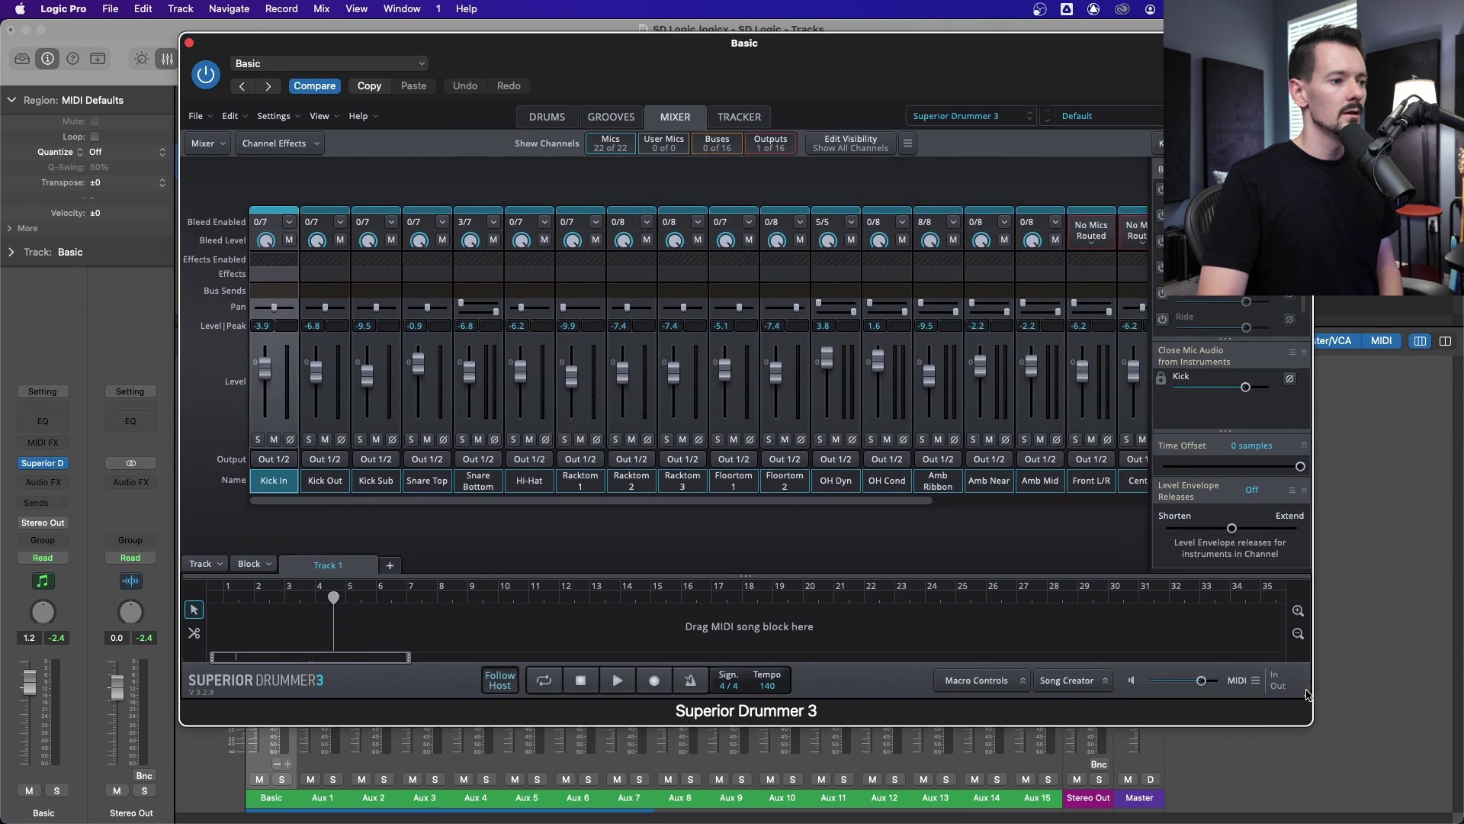
left_click(343, 478)
left_click(367, 481)
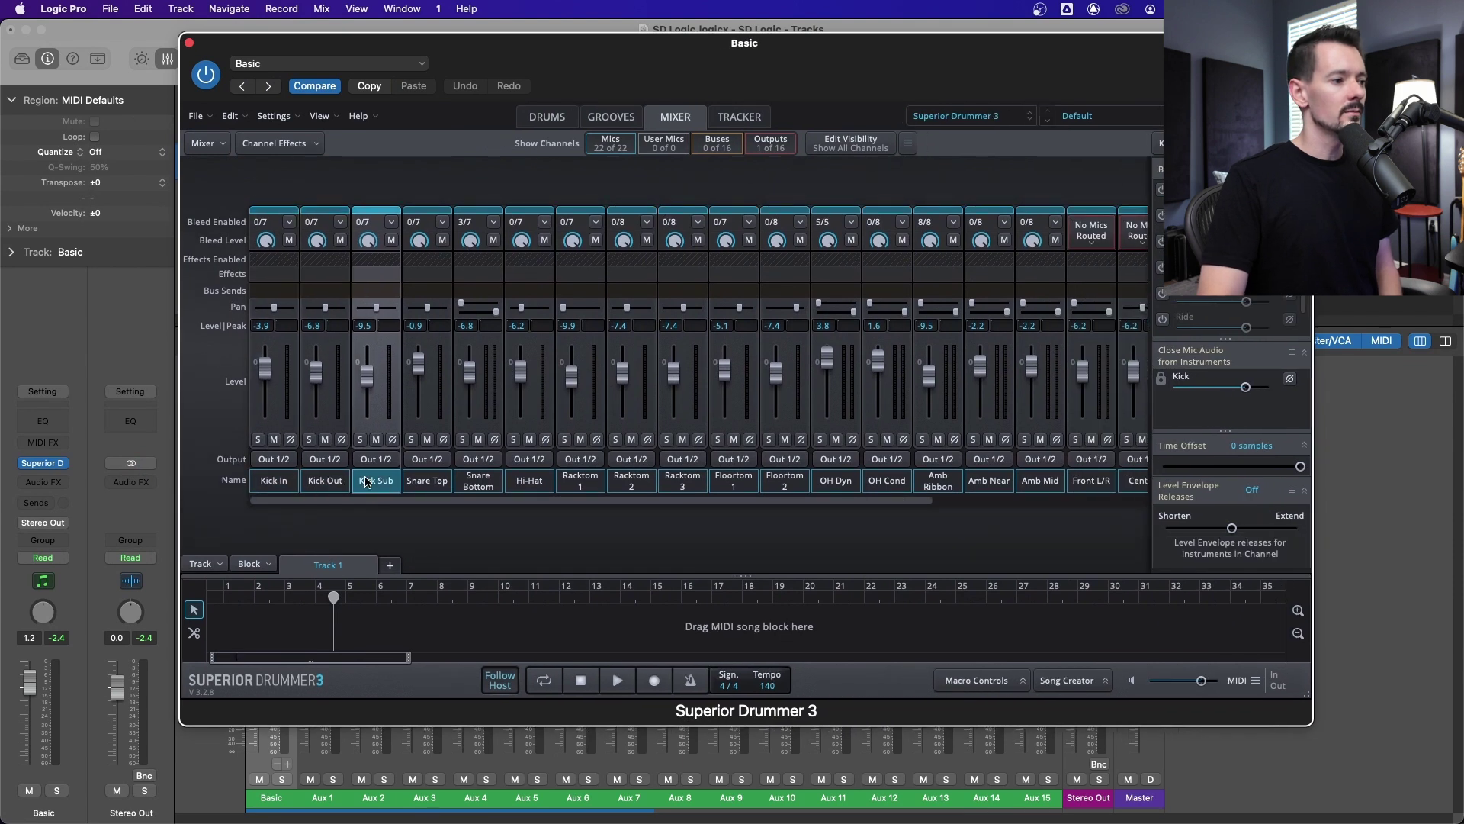
left_click(446, 482)
left_click(477, 485)
left_click(287, 482)
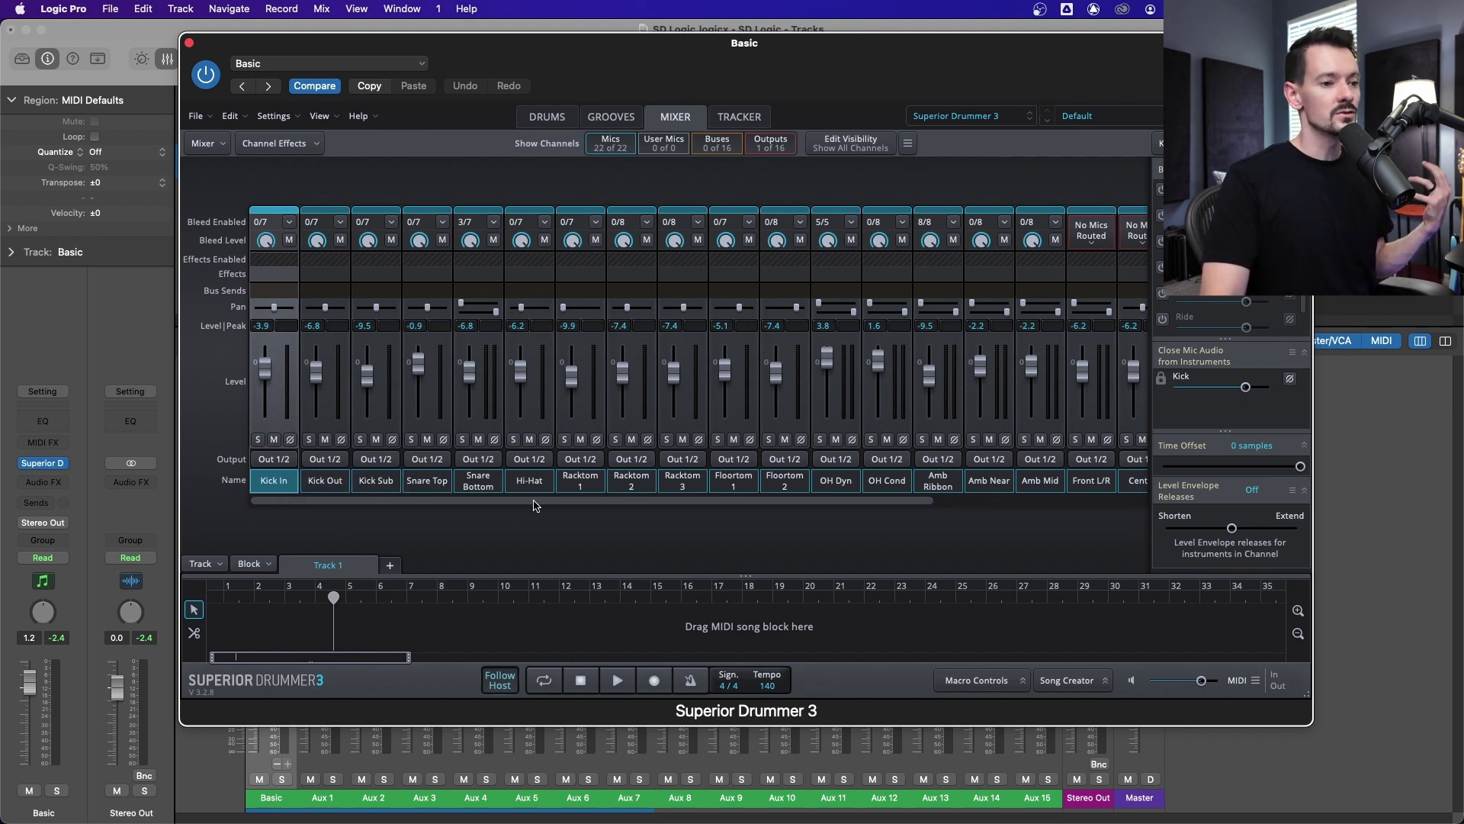
left_click_drag(533, 501, 888, 532)
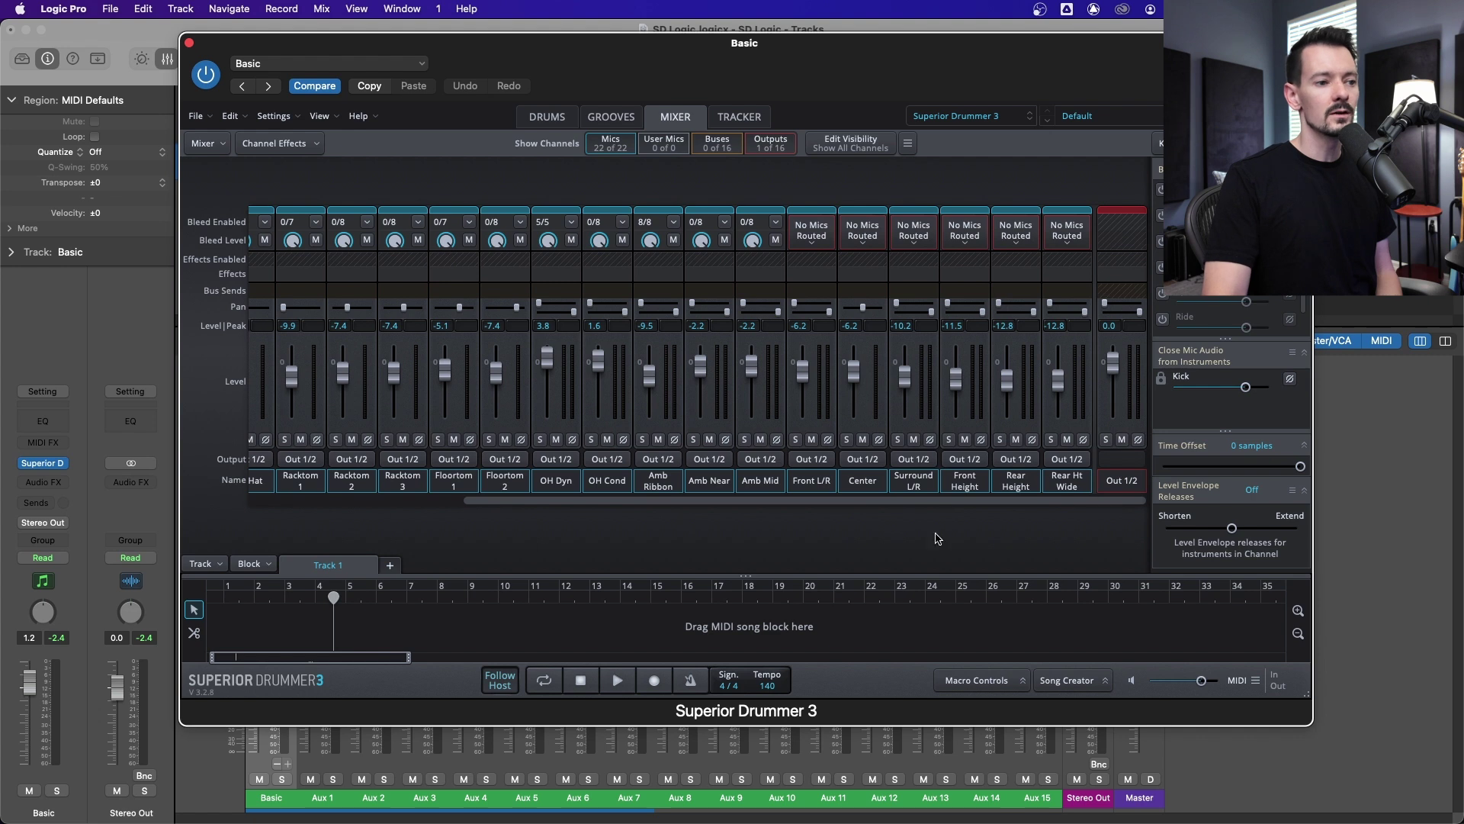
left_click(453, 501)
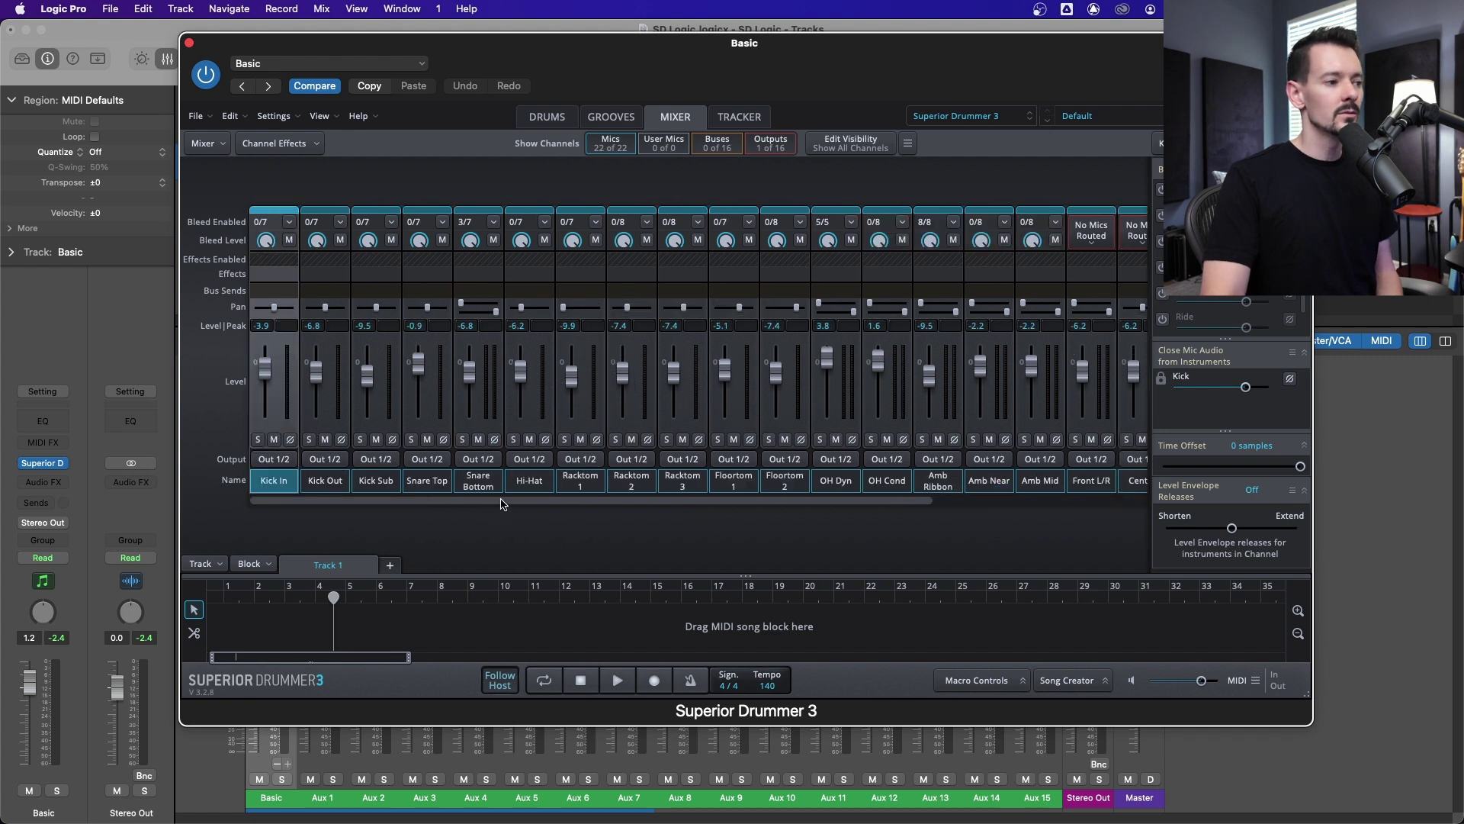
Route the Snare Top and Snare Bottom channels to Out 3/4 and the Hi-Hat channel to Out 5/6.
left_click(431, 336)
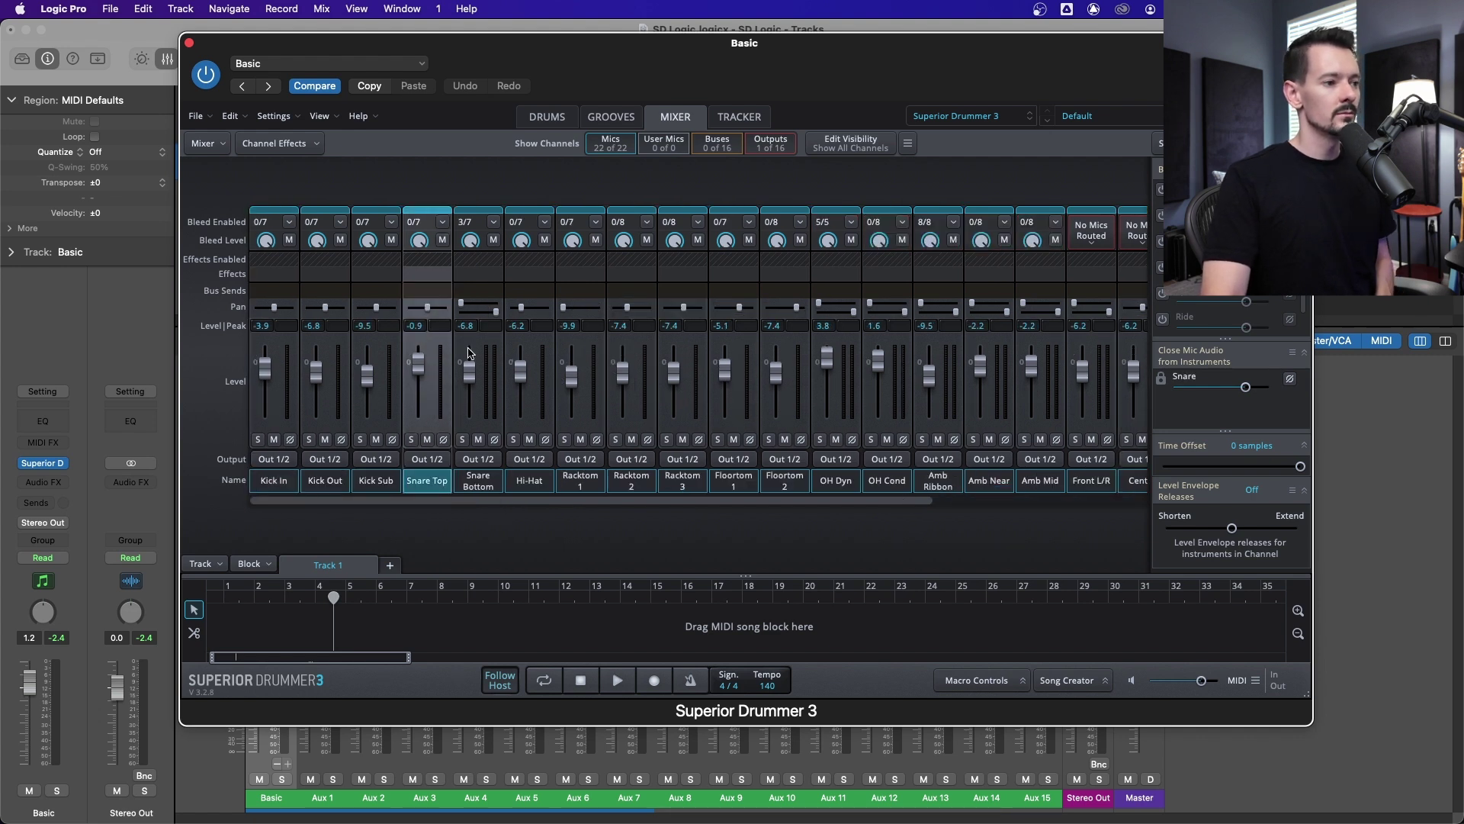
left_click(480, 339, "shift")
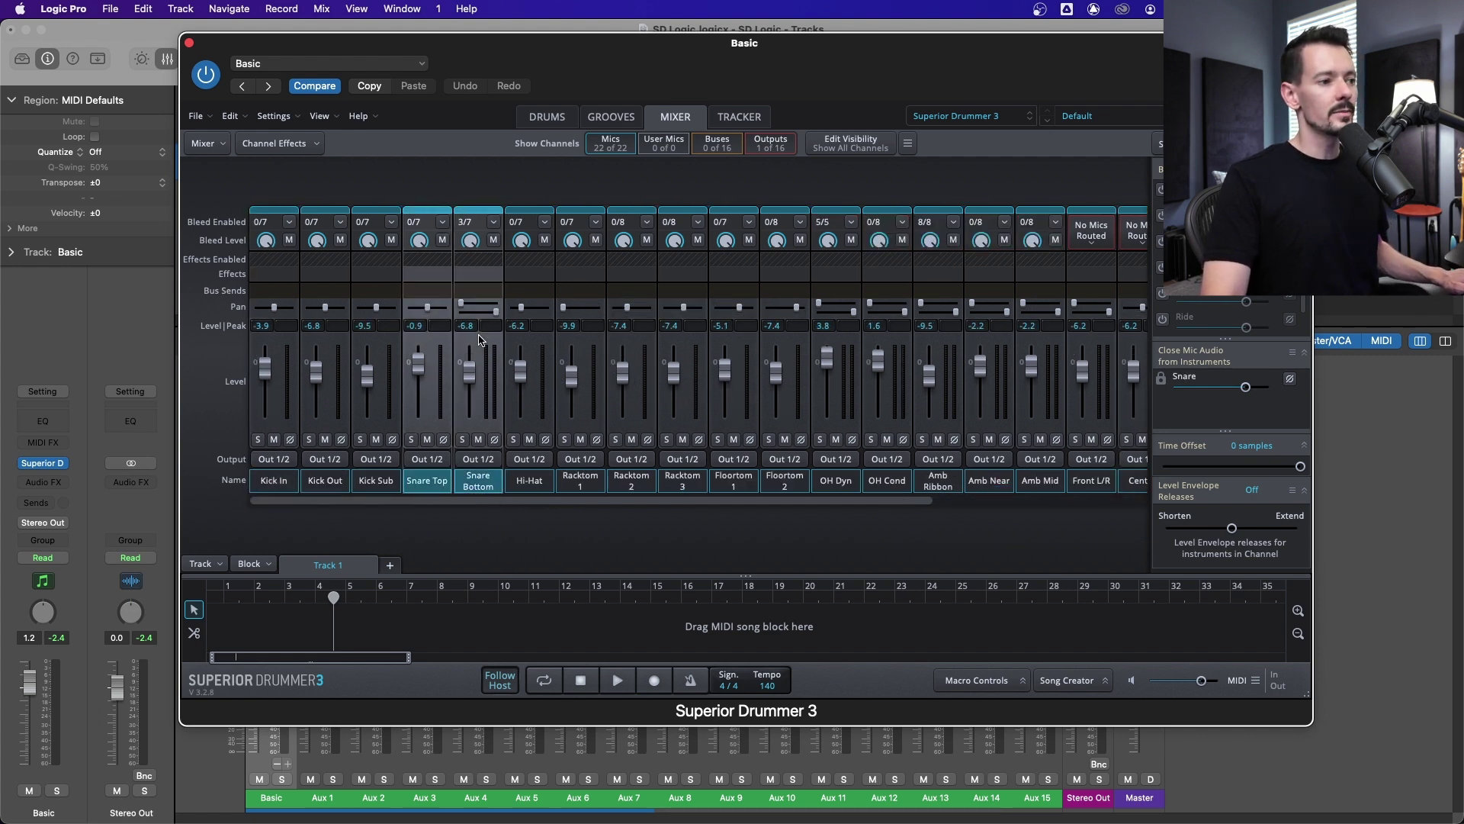
left_click(438, 460)
left_click(463, 67)
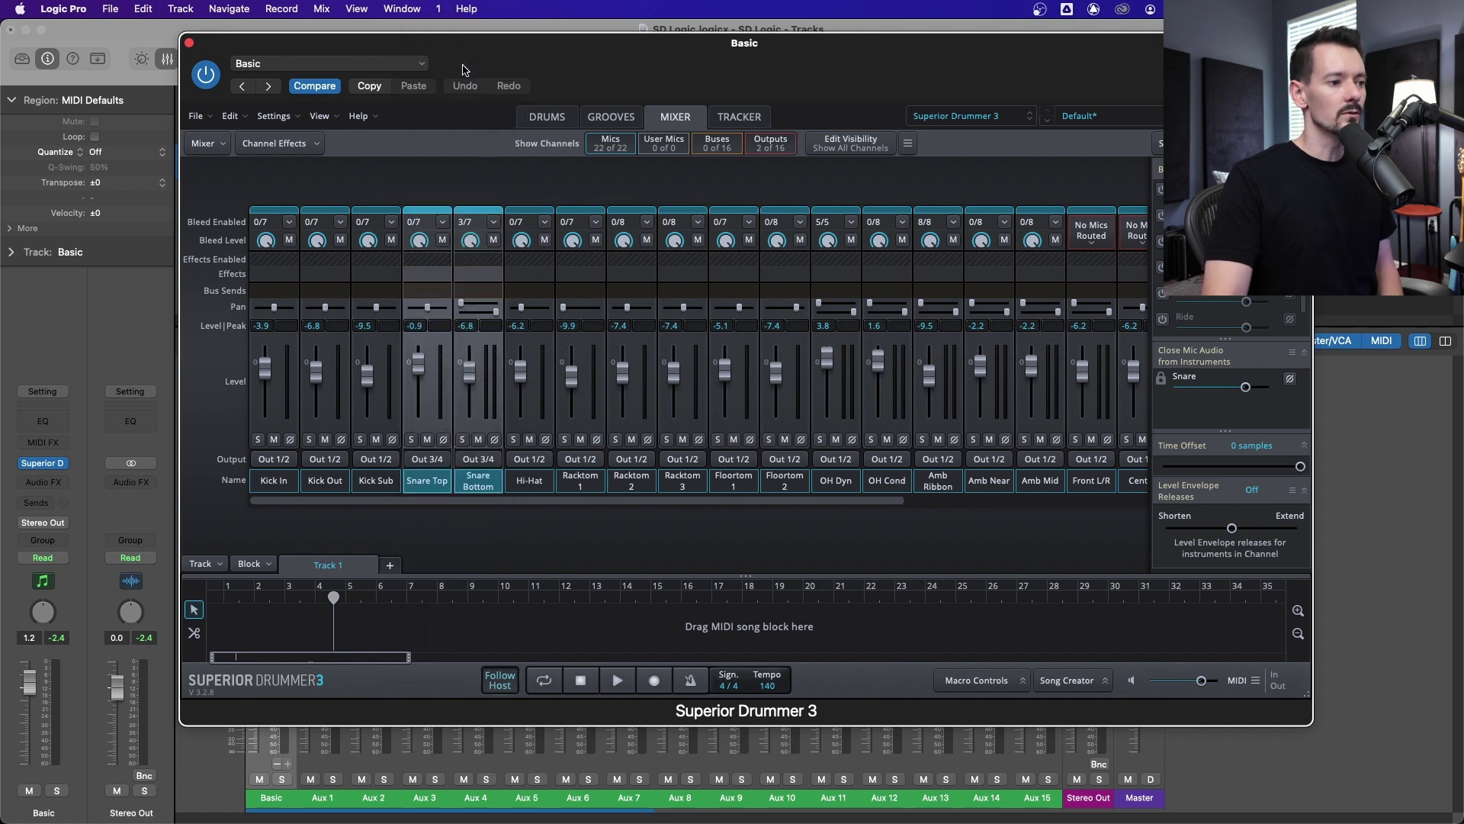
left_click(531, 459)
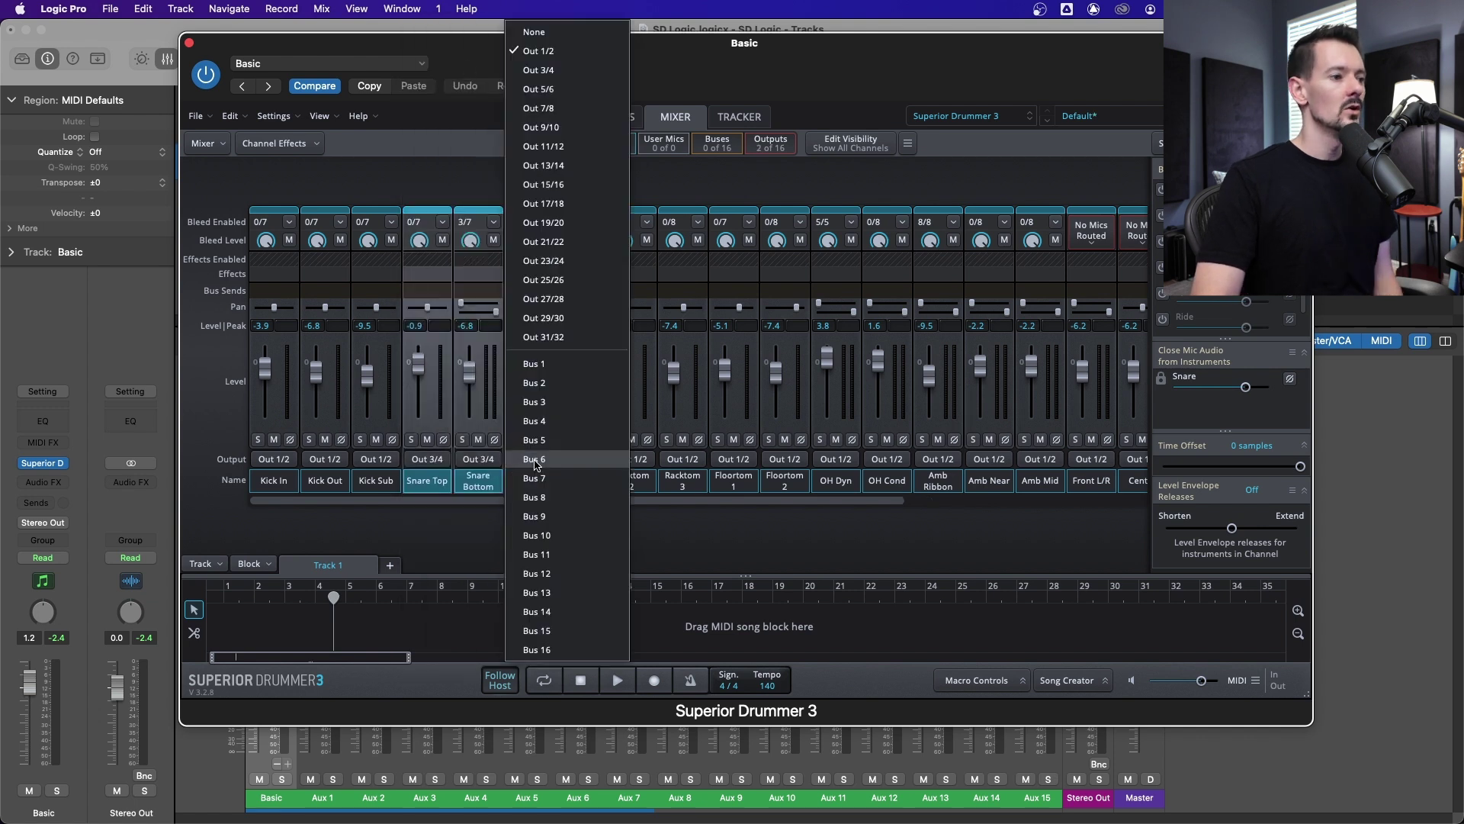
left_click(585, 90)
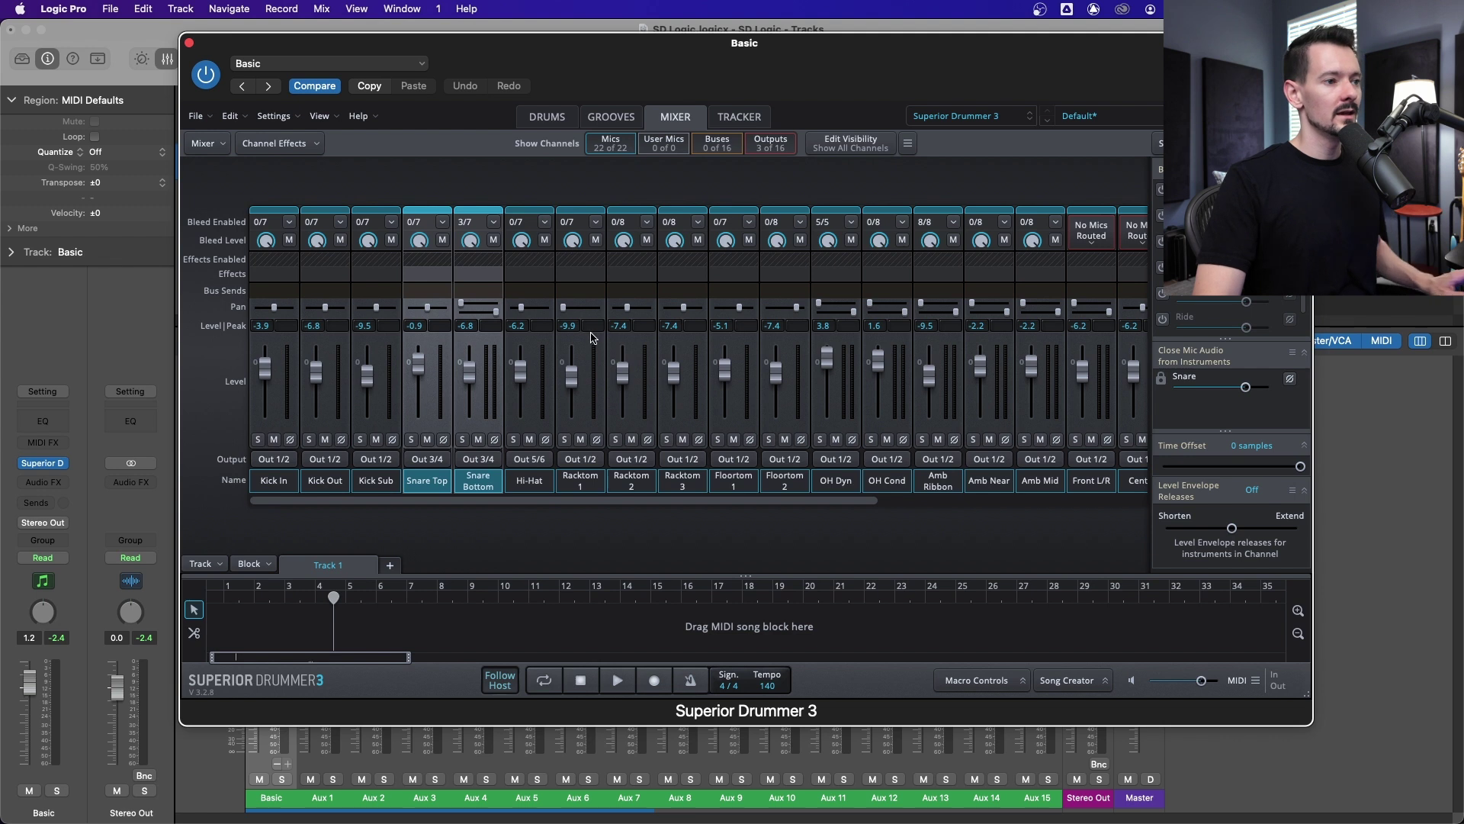
Route all the tom channels, Racktom 1 to 3 and Floortom 1 and 2, to Out 7/8.
left_click(595, 431)
left_click(793, 344, "shift")
left_click(591, 459)
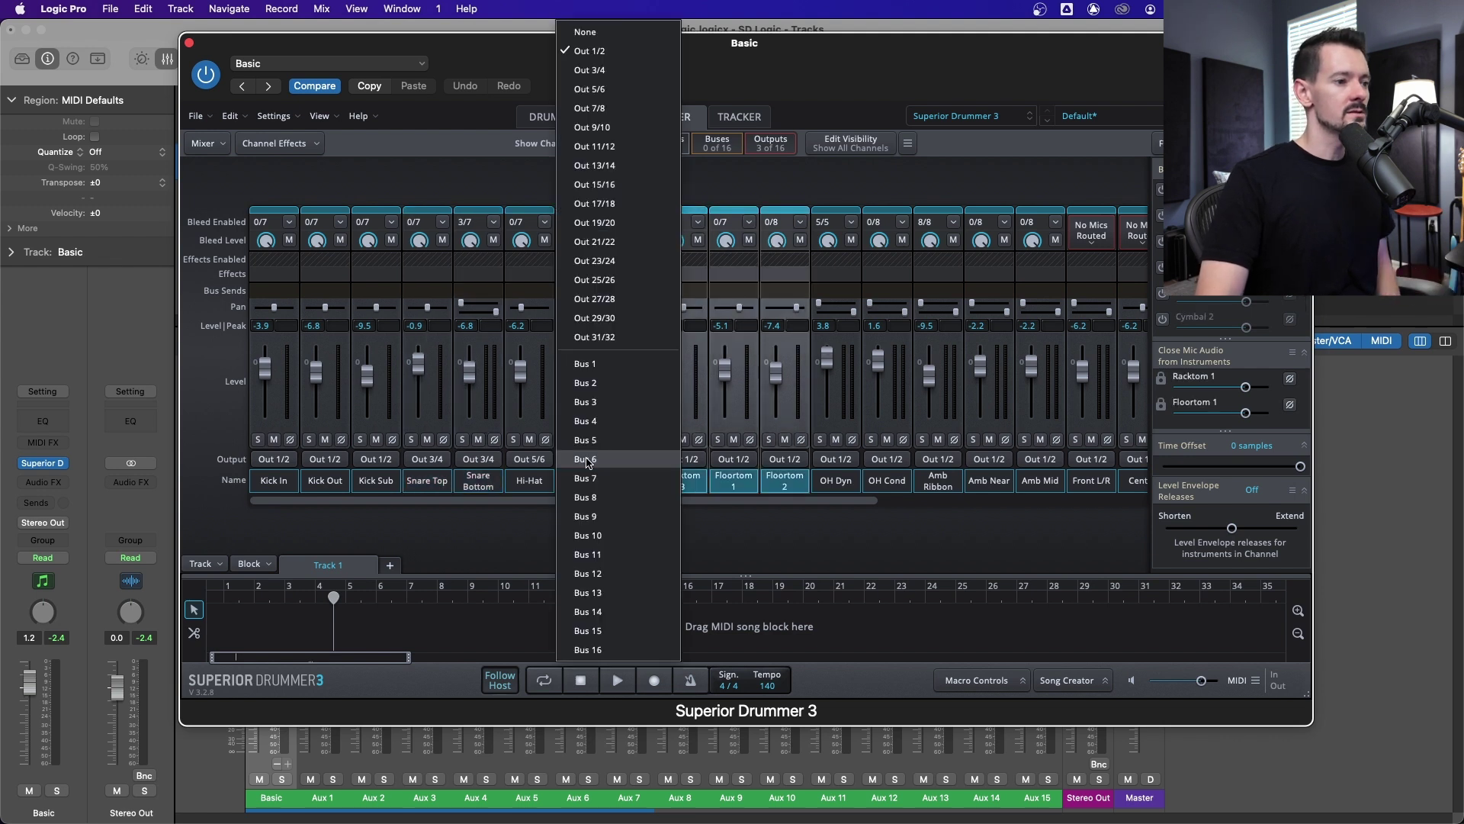
left_click(598, 108)
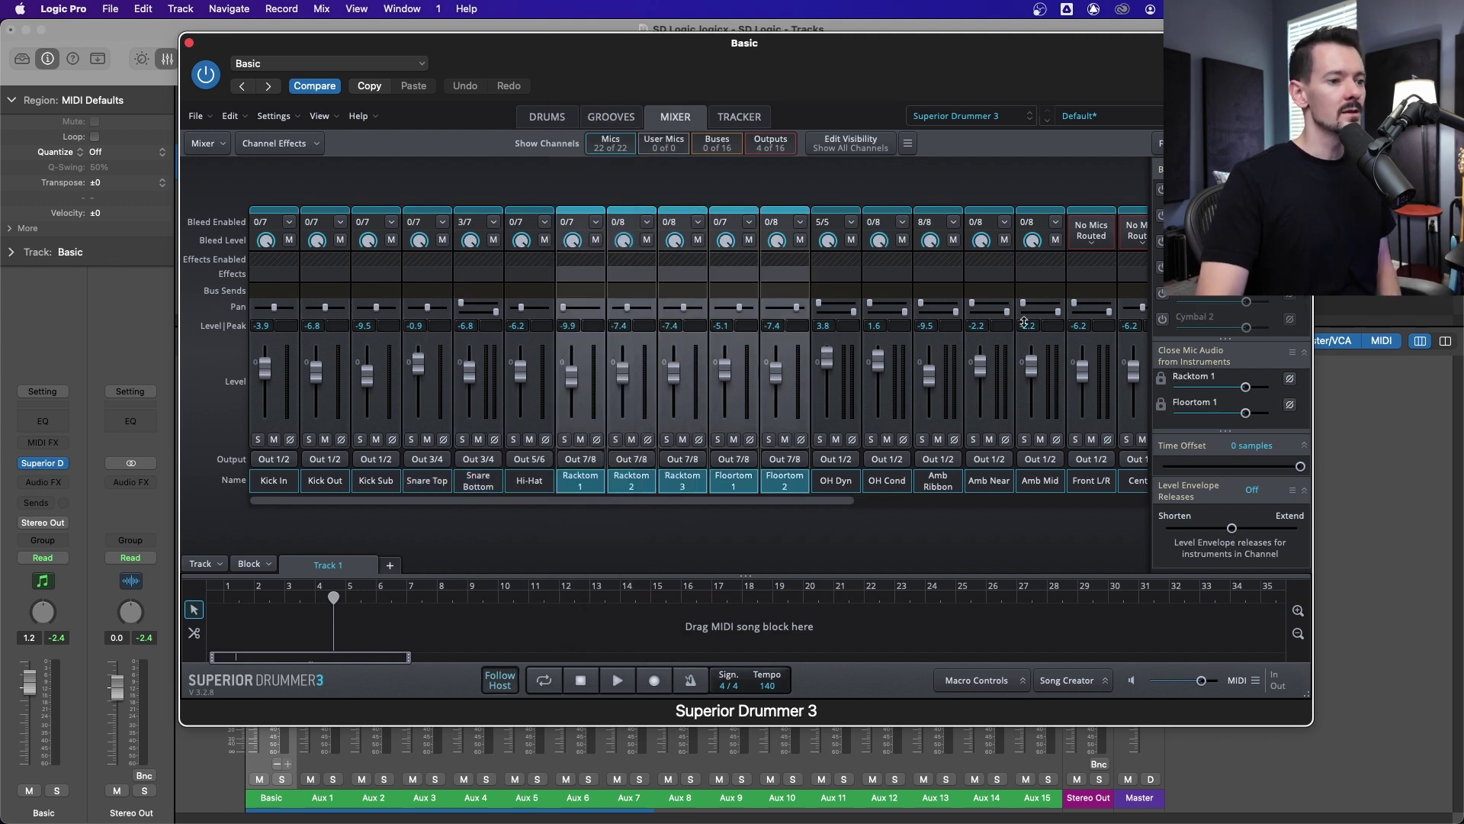
Close the drum instrument window and play the song to check the separate outputs on the aux channels.
left_click(189, 43)
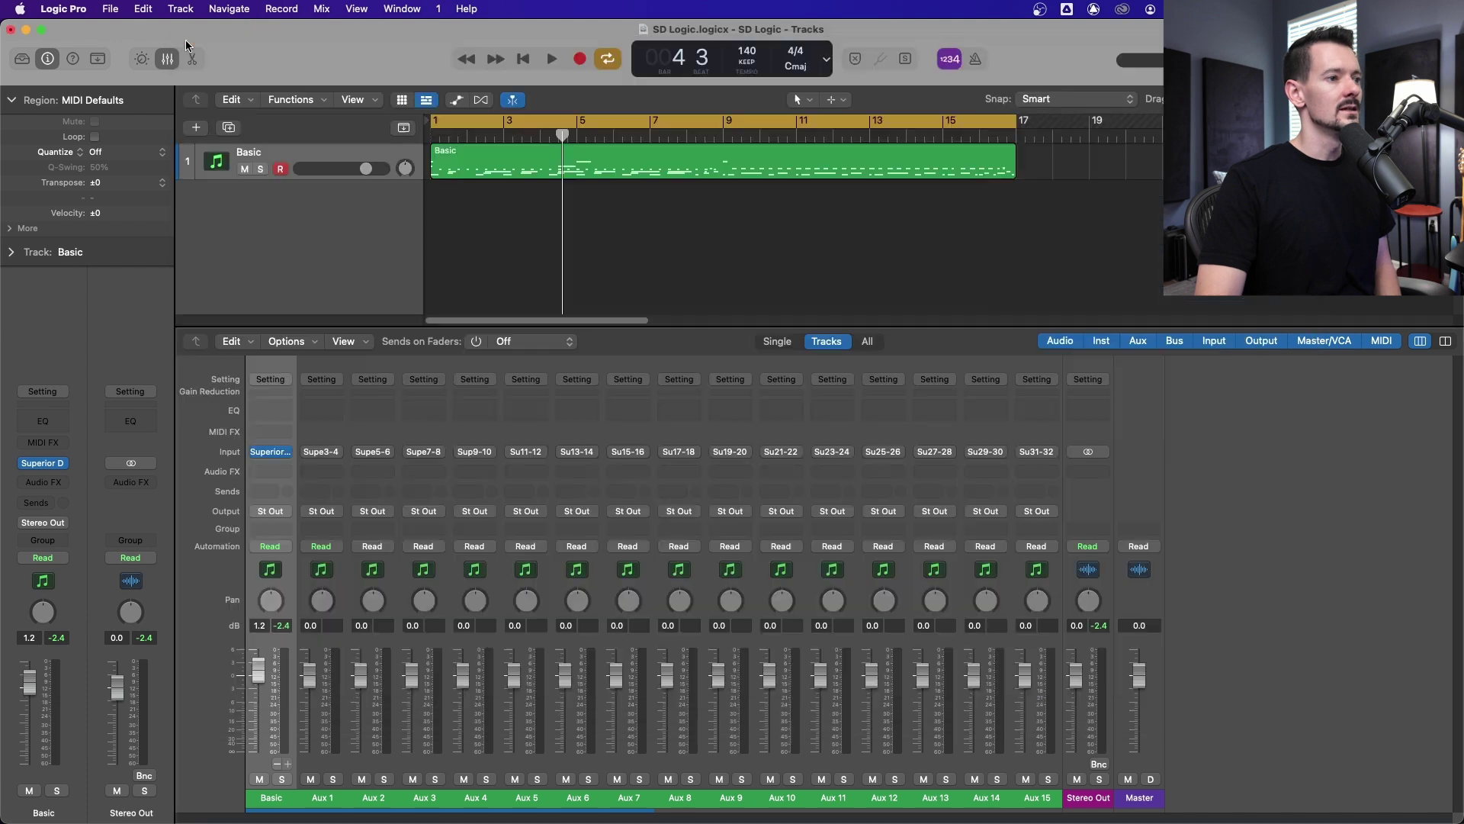
key("space")
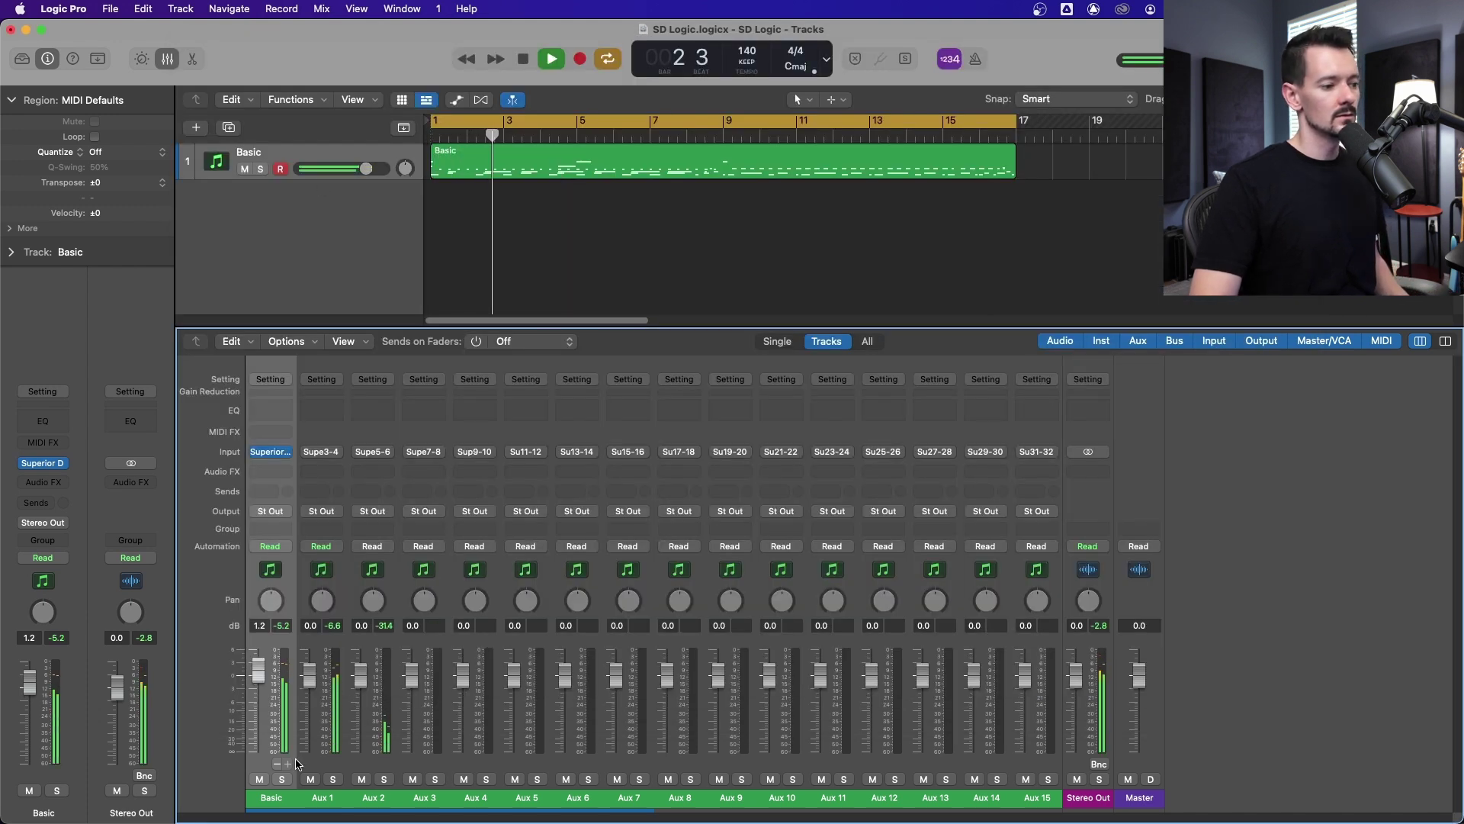
Solo Aux 1 and Aux 2 in turn during playback to check the snare and hi-hat outputs separately, clearing each solo.
left_click(332, 778)
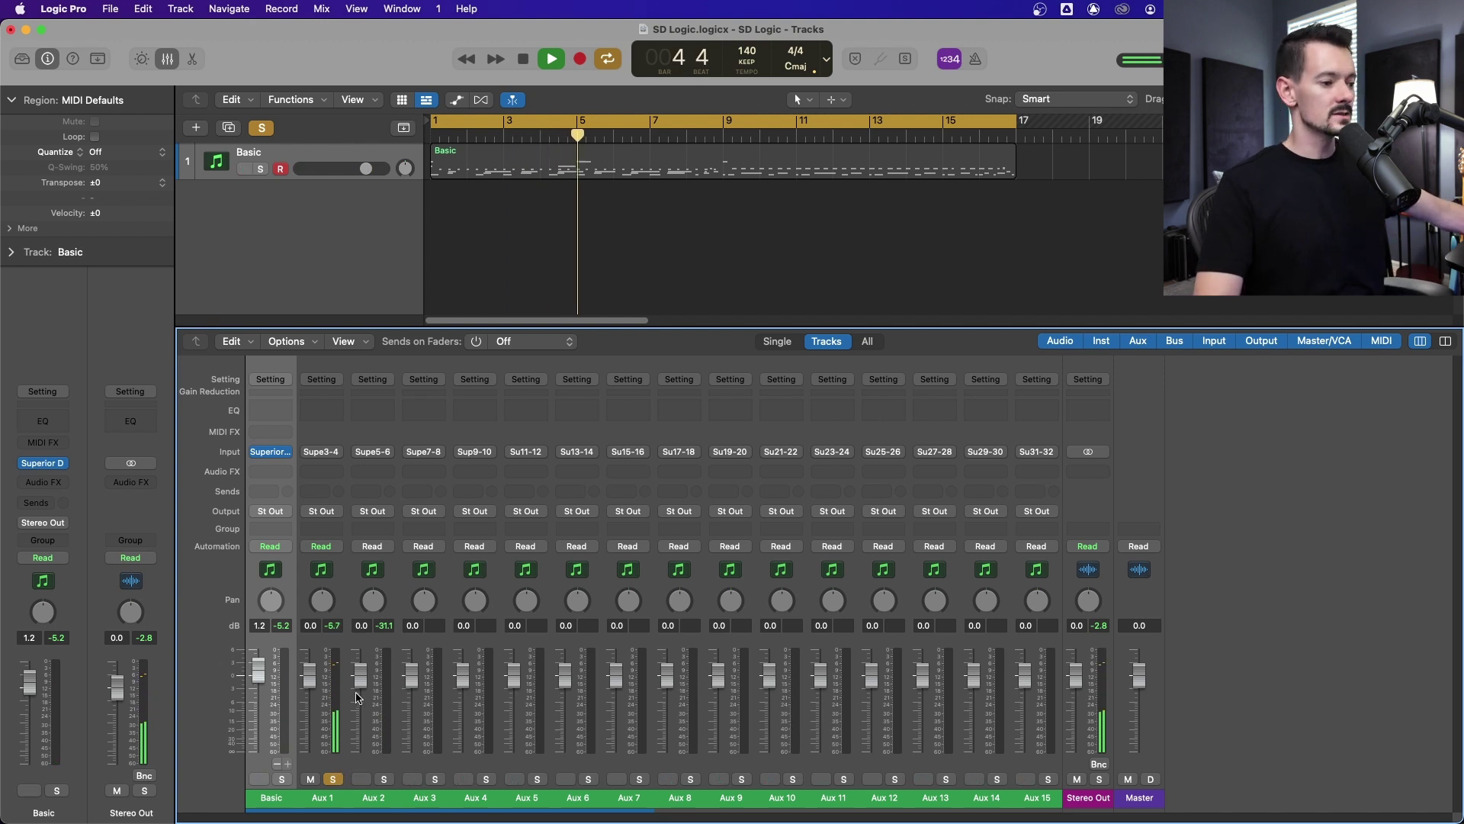
key("space")
left_click(383, 778)
left_click(333, 779)
key("Return")
key("space")
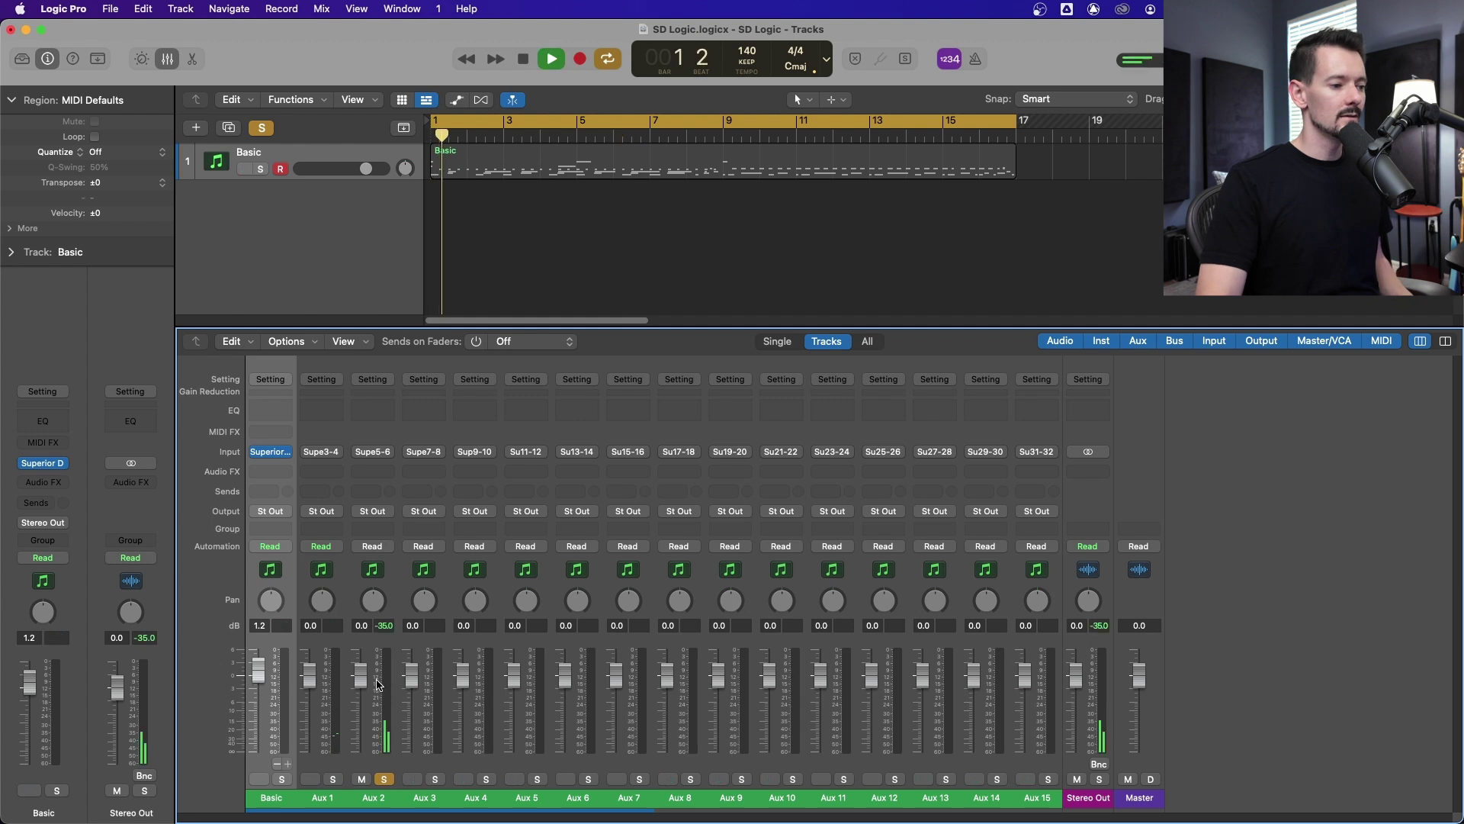
left_click(383, 779)
key("space")
Solo Aux 3, play from around bar 8 to check the tom output, stop playback and clear the solo.
left_click(436, 778)
left_click(574, 122)
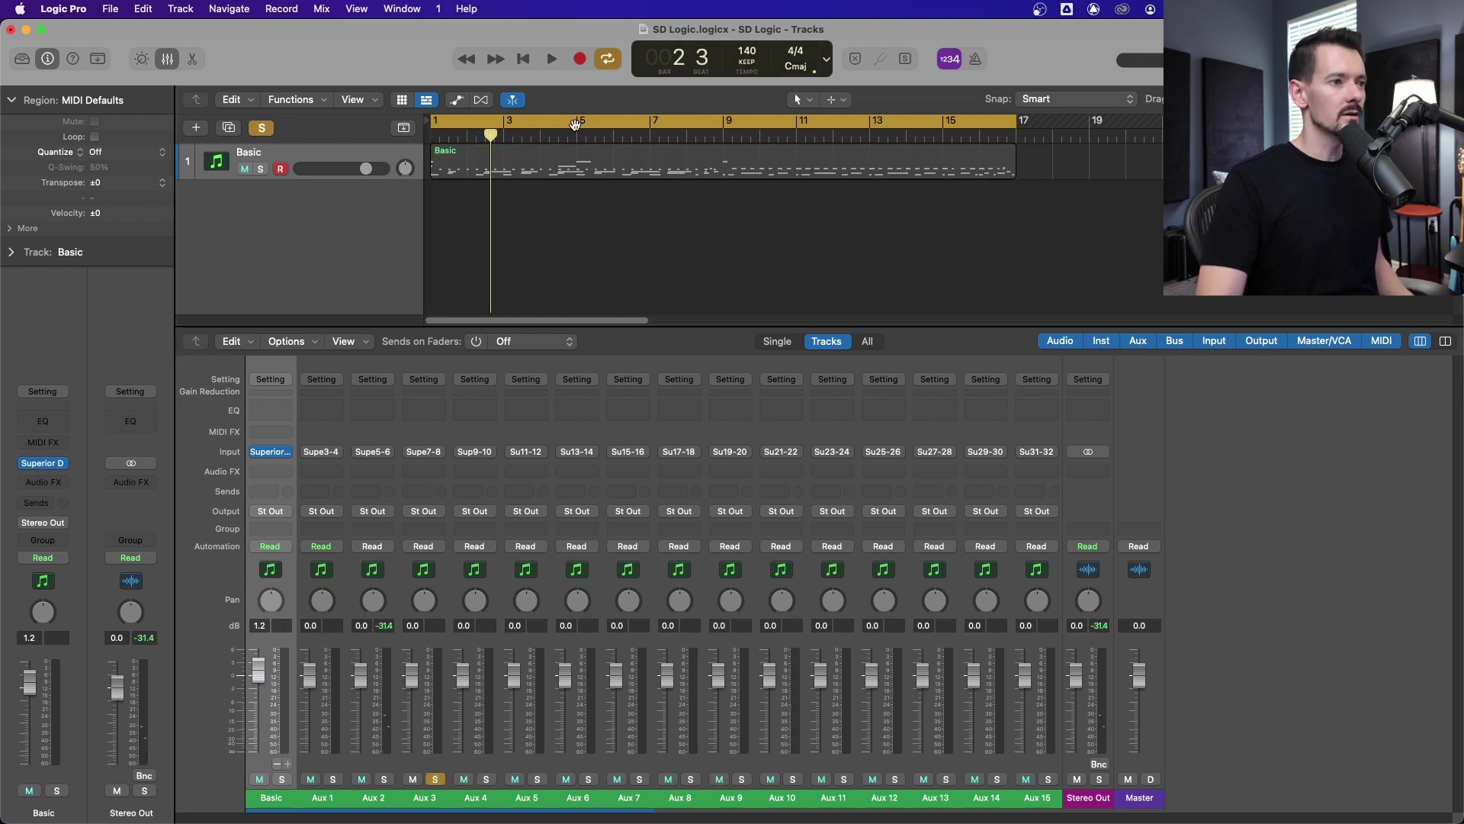
left_click(690, 137)
key("space")
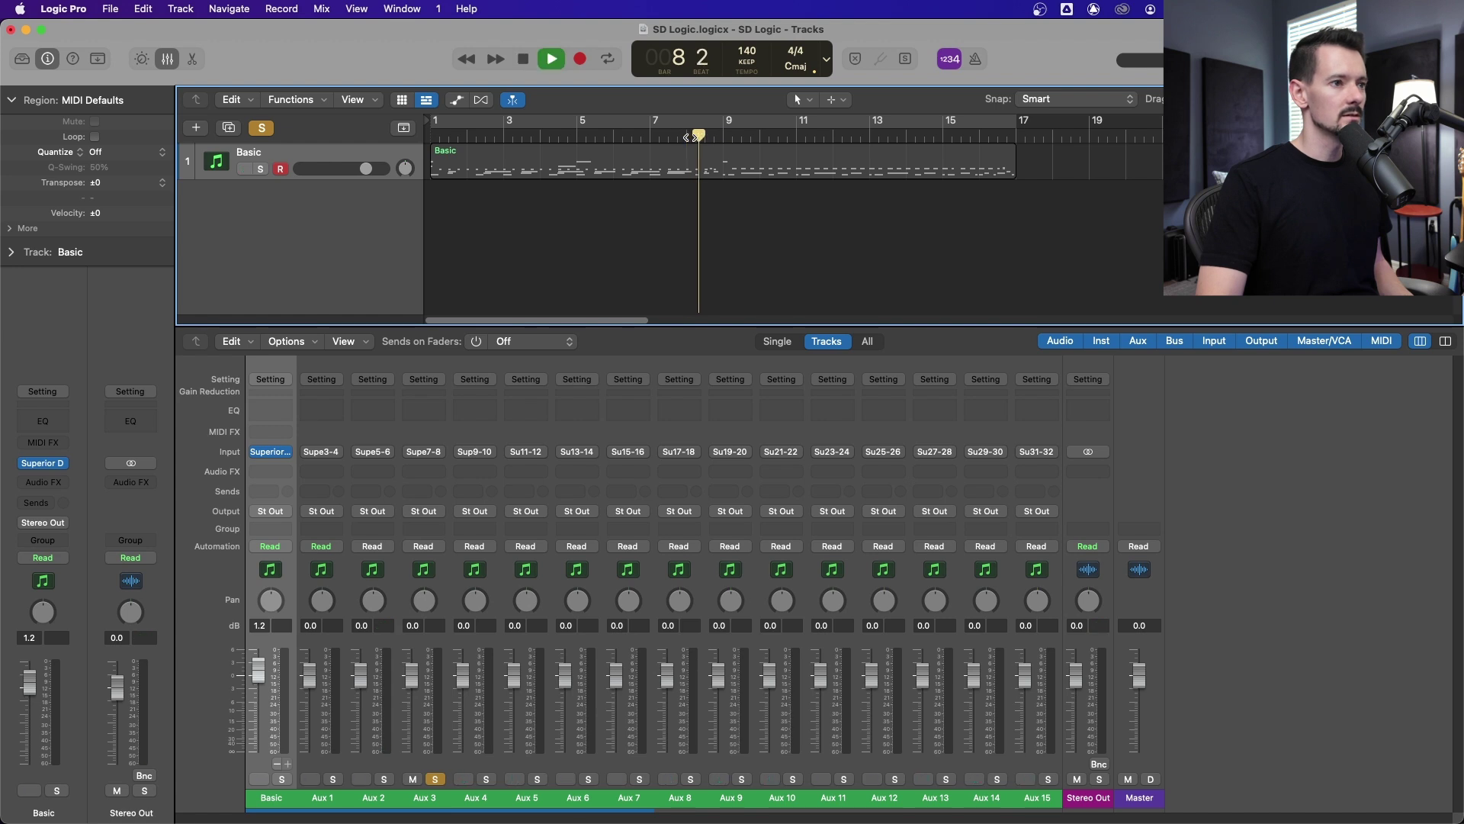
key("space")
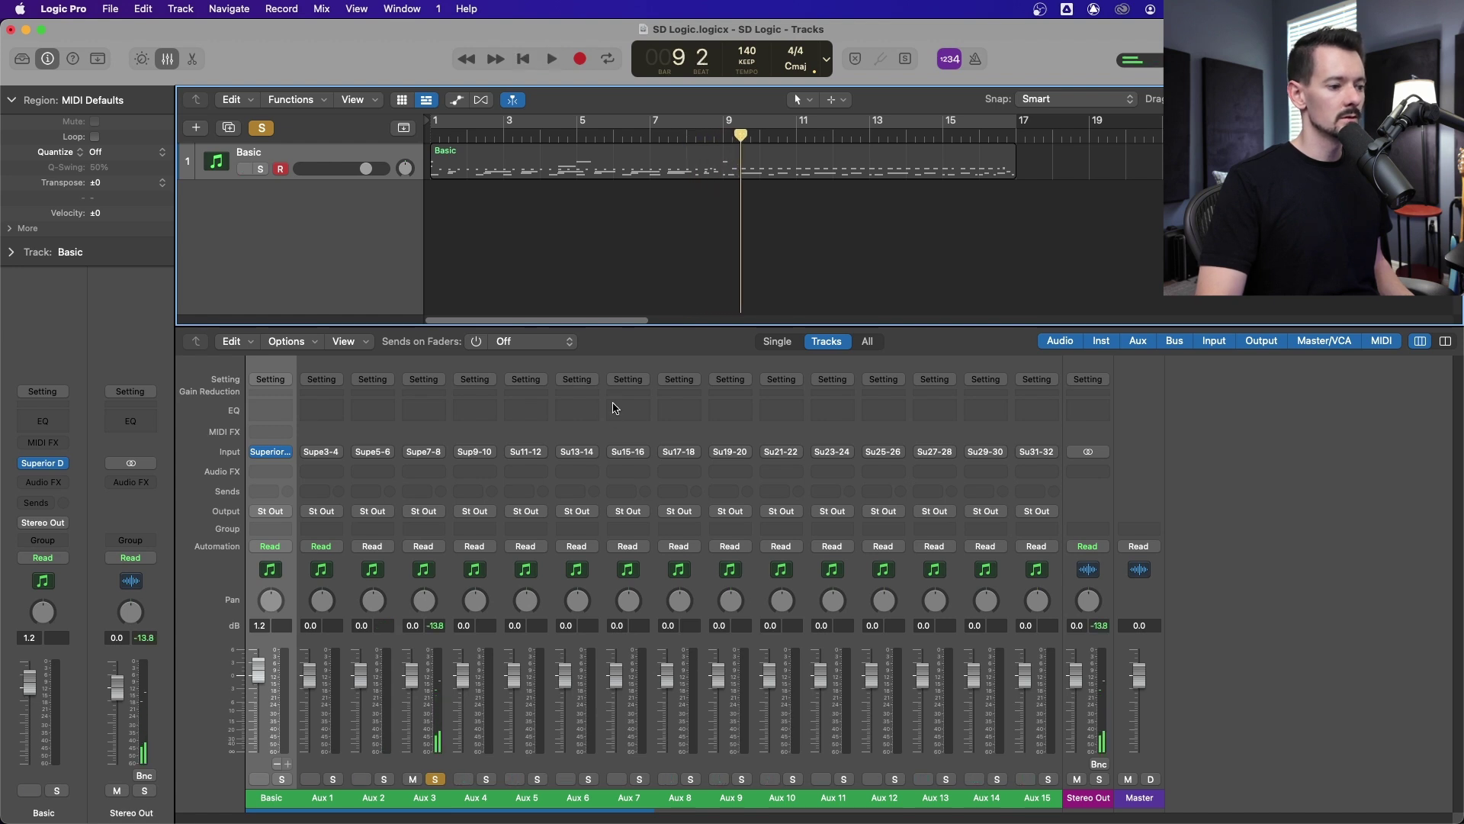
left_click(435, 779)
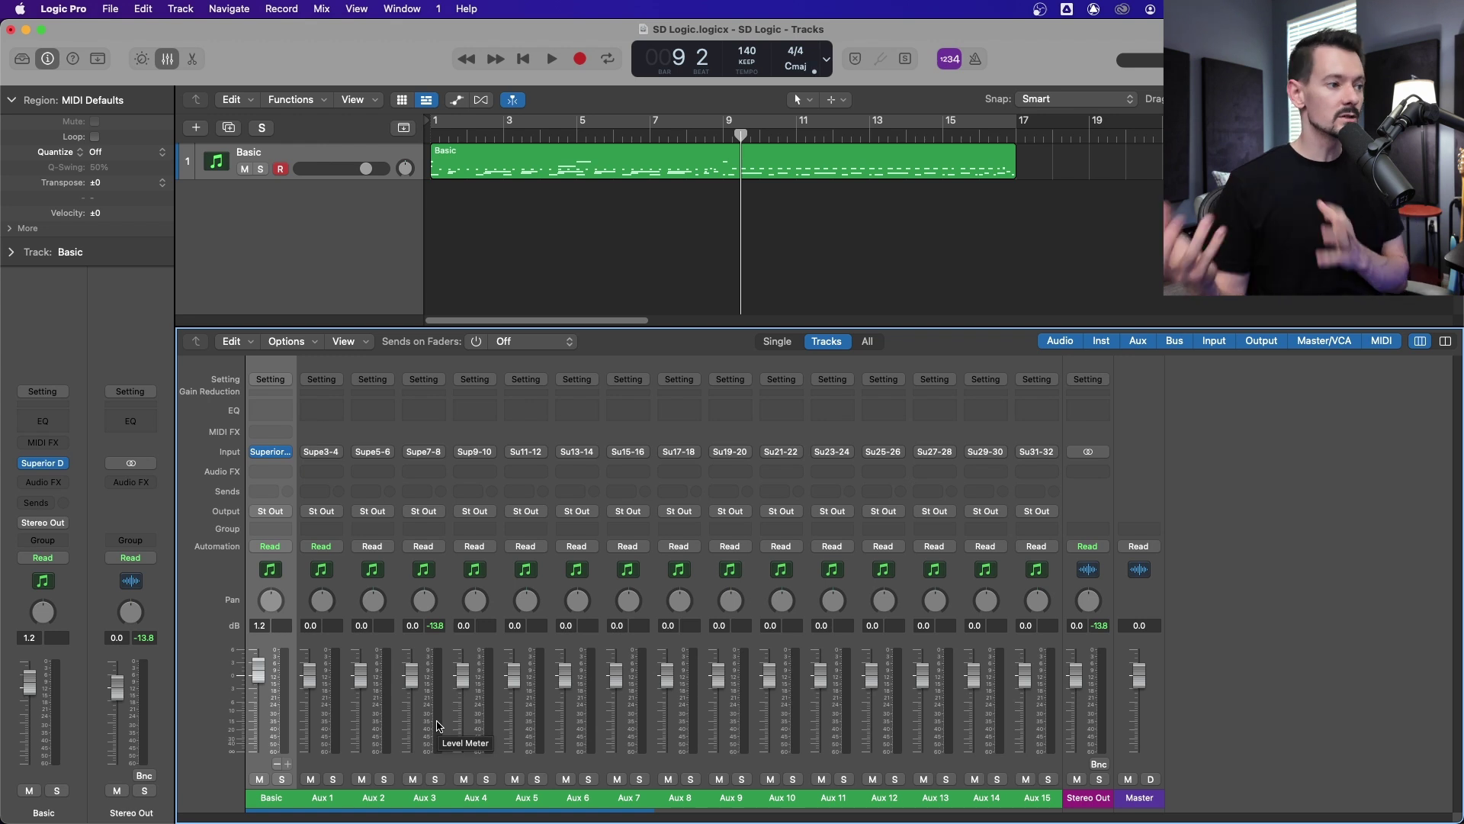
Reopen the drum instrument, keep Kick In on Out 1/2, and route Kick Out to Out 3/4 and Kick Sub to Out 5/6.
left_click(271, 451)
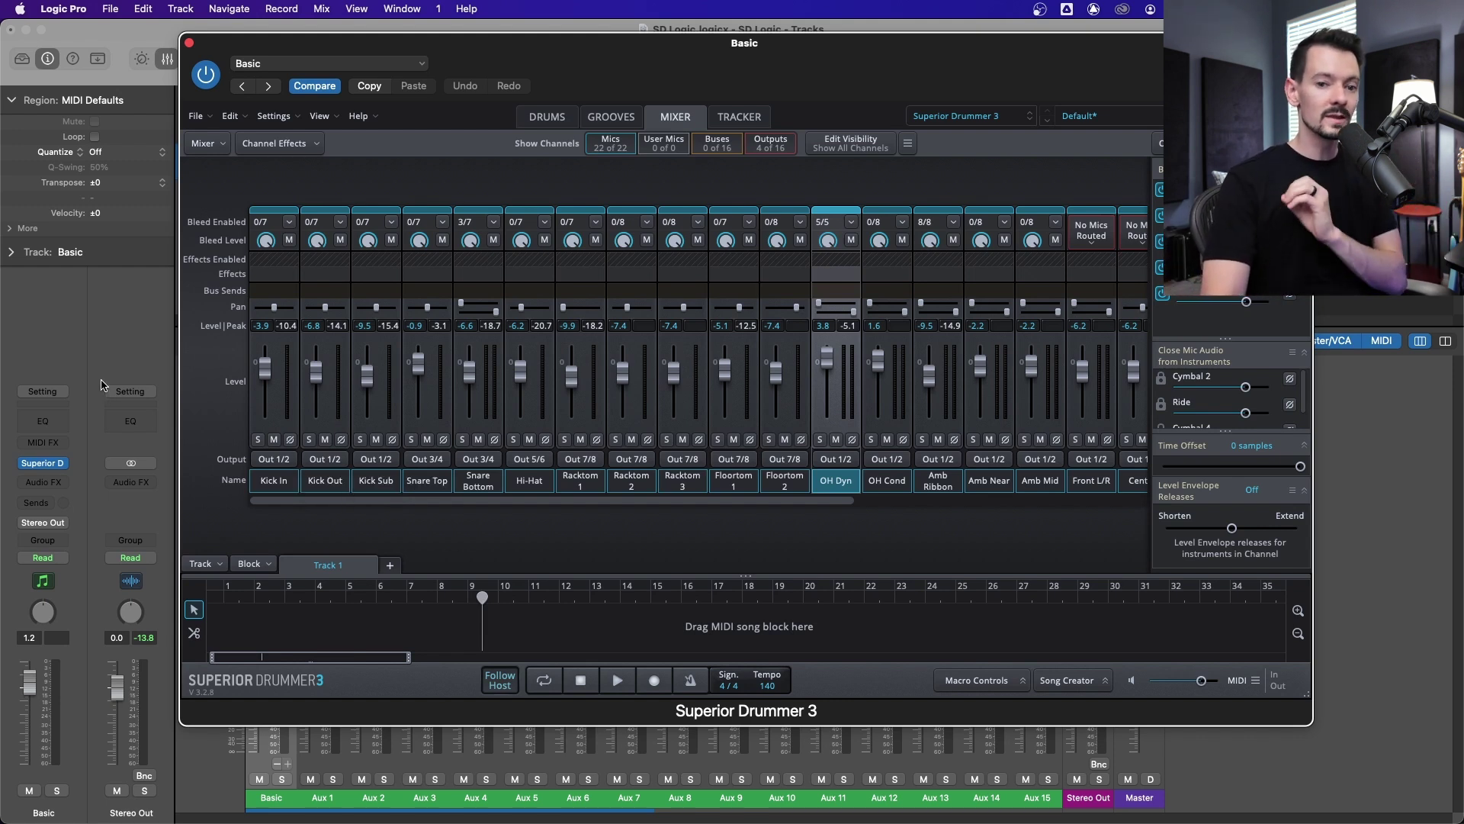
left_click(281, 467)
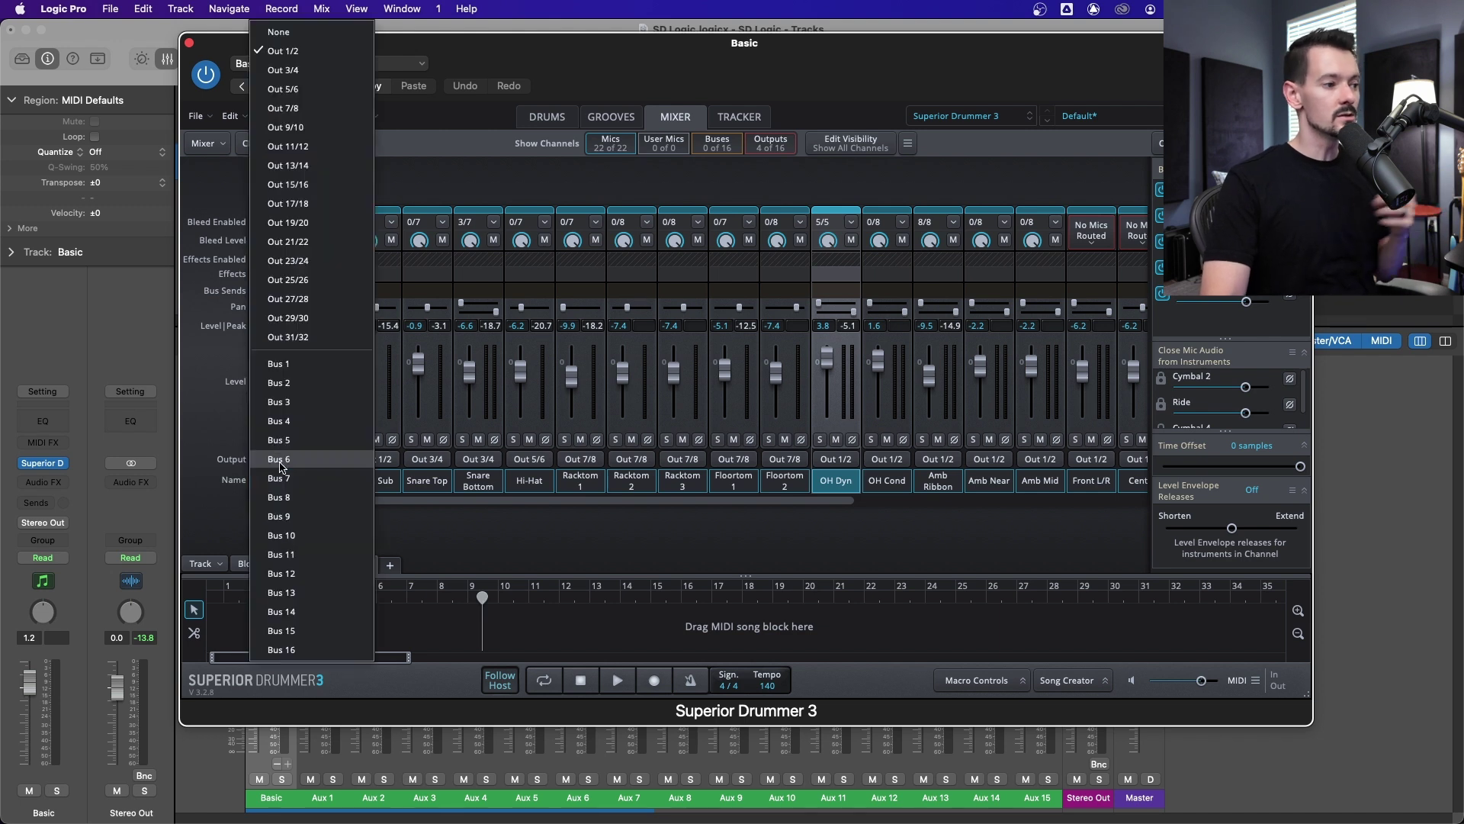
left_click(497, 546)
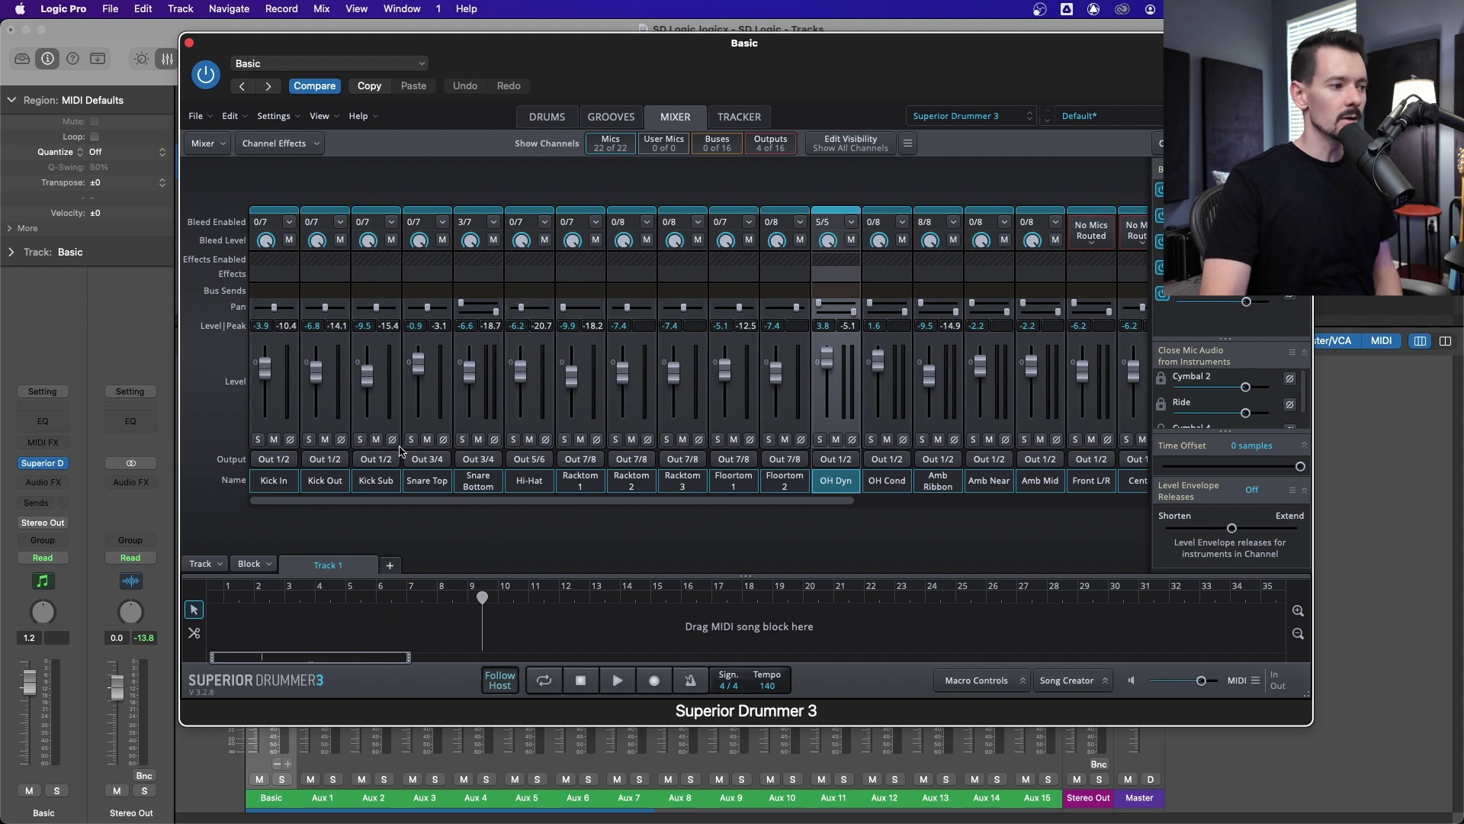
left_click(332, 459)
left_click(357, 90)
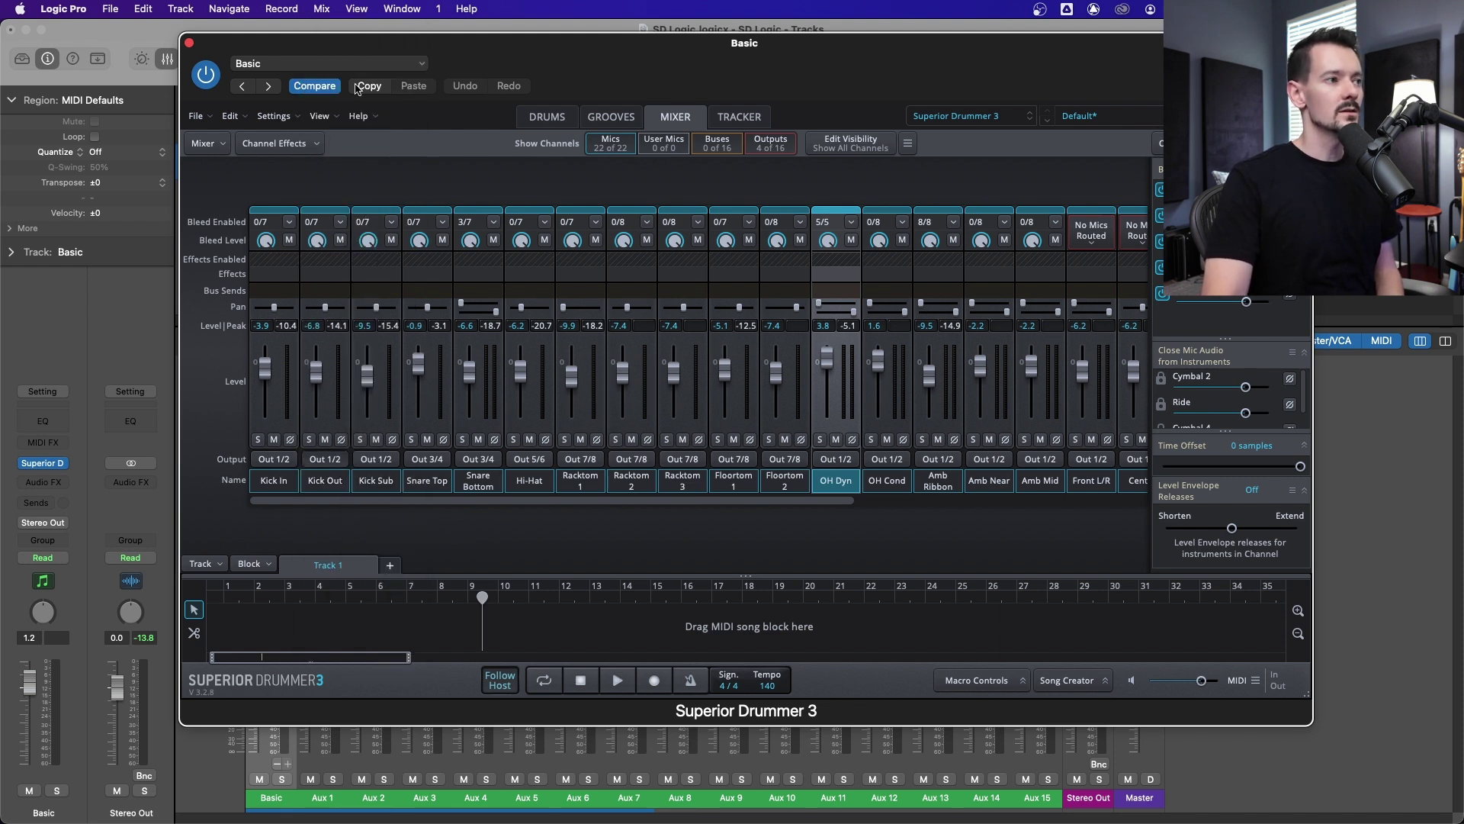
left_click(377, 459)
left_click(394, 89)
Route Snare Top to Out 7/8, Snare Bottom to 9/10, Hi-Hat to 11/12, and the toms, overheads and ambience mics to successive pairs through 31/32.
left_click(435, 459)
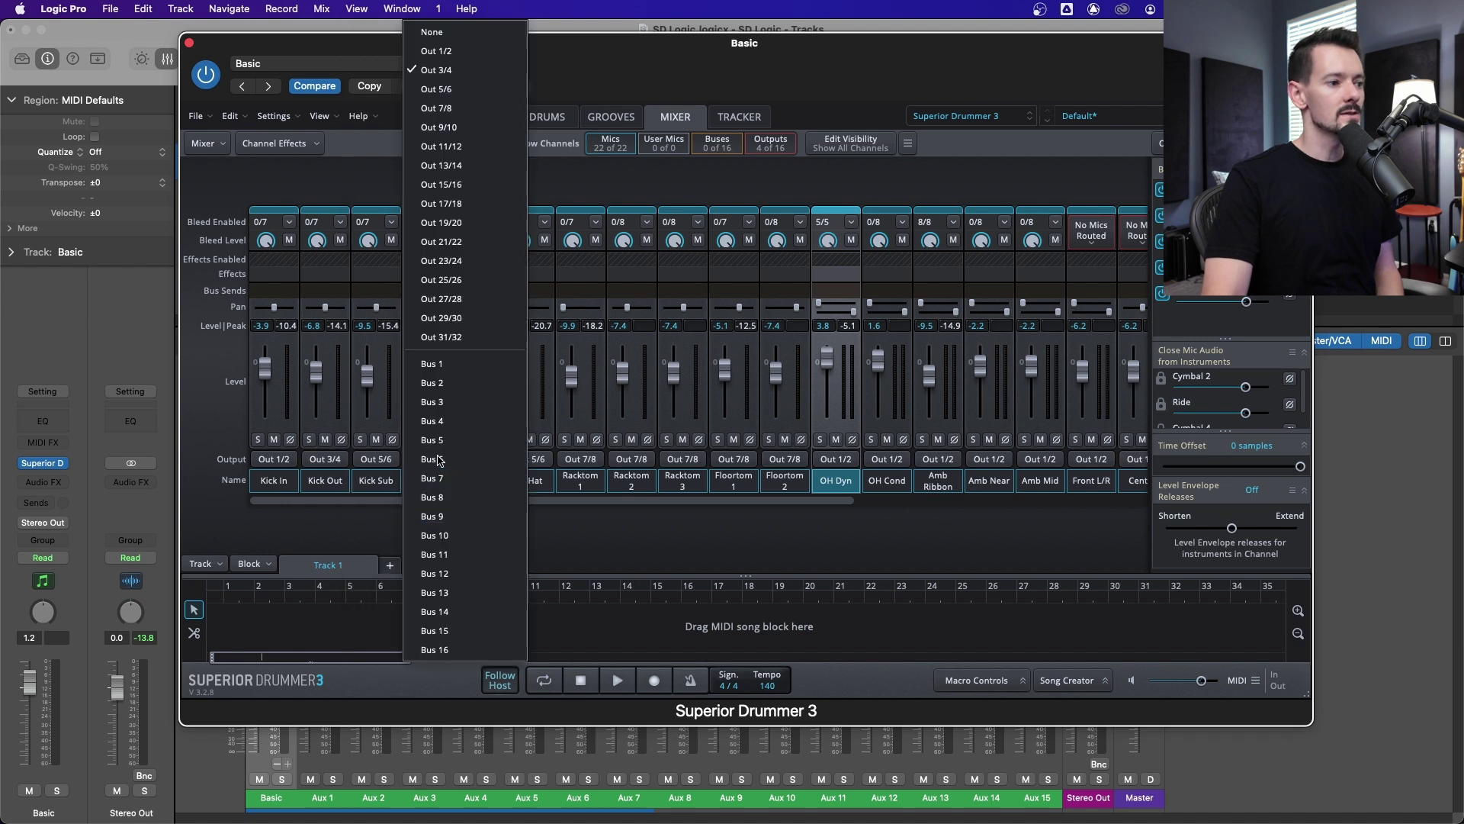
left_click(446, 109)
left_click(485, 458)
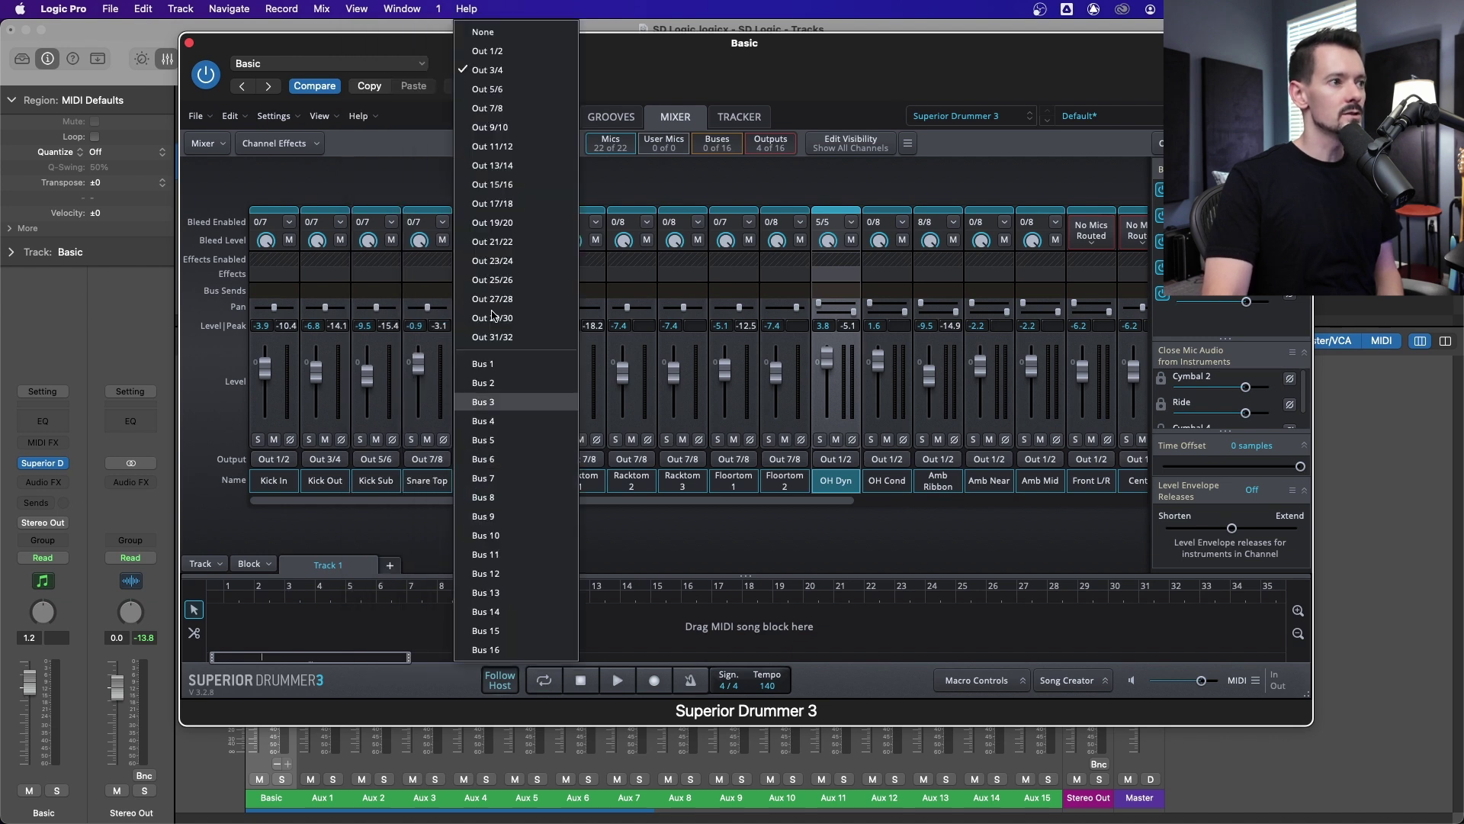
left_click(492, 127)
left_click(531, 459)
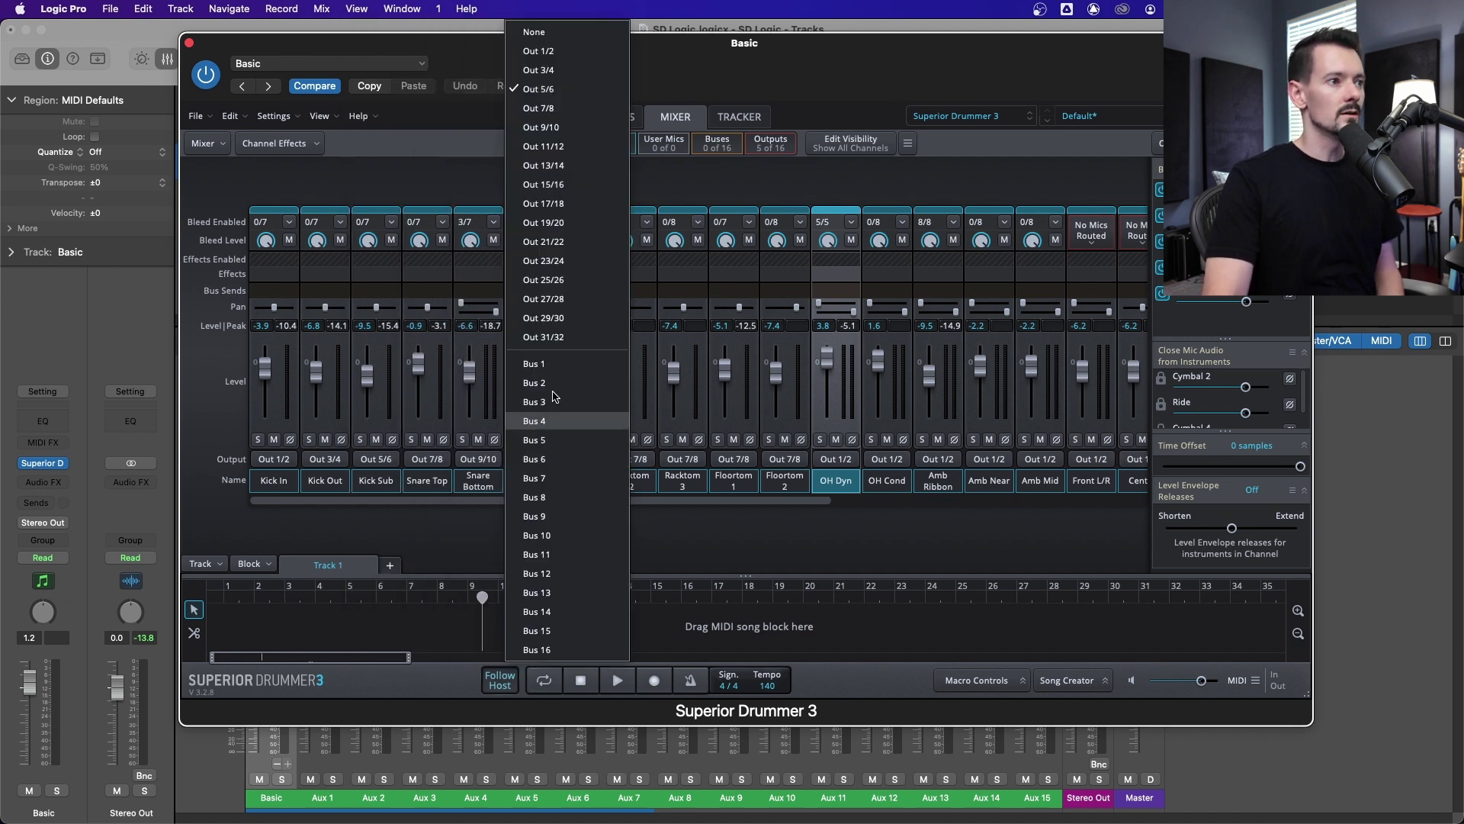
left_click(568, 149)
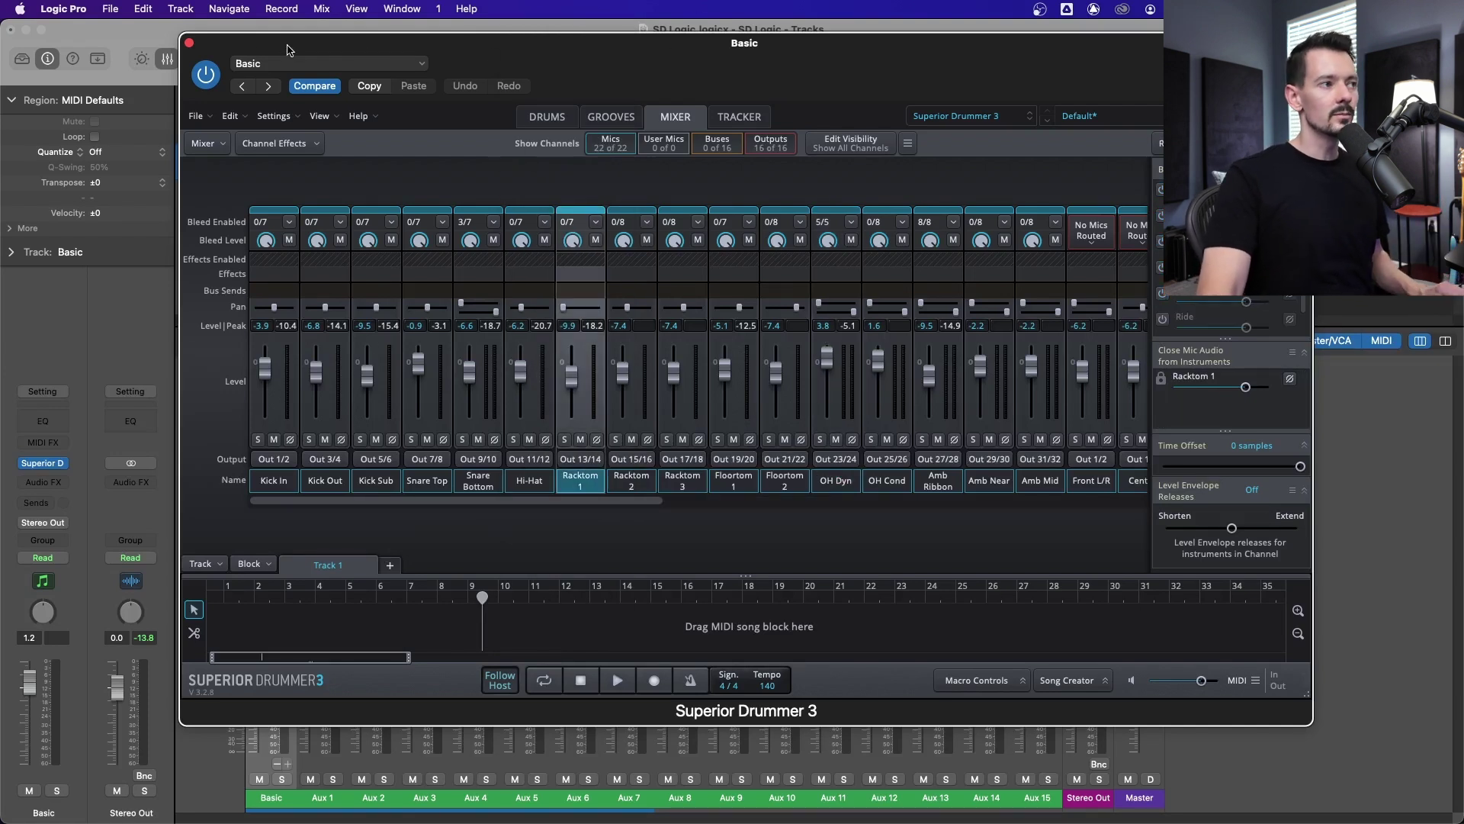
Close the instrument window and play the song with the cycle range turned on to check the new outputs.
key("super+w")
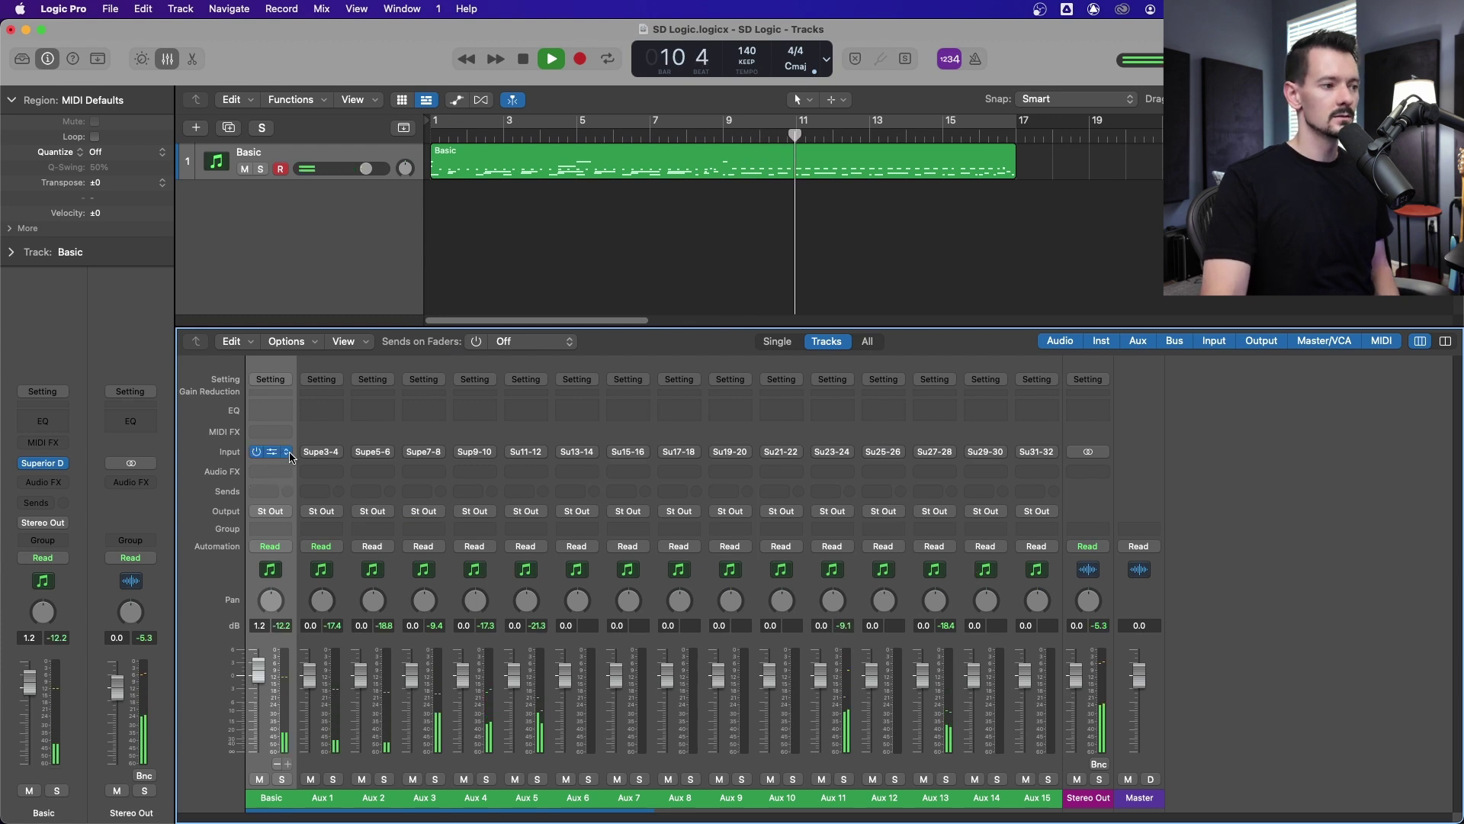
left_click(899, 116)
Reopen the drum instrument, enable bleed from all instruments on the Amb Near and Amb Mid channels, and stop playback.
left_click(253, 450)
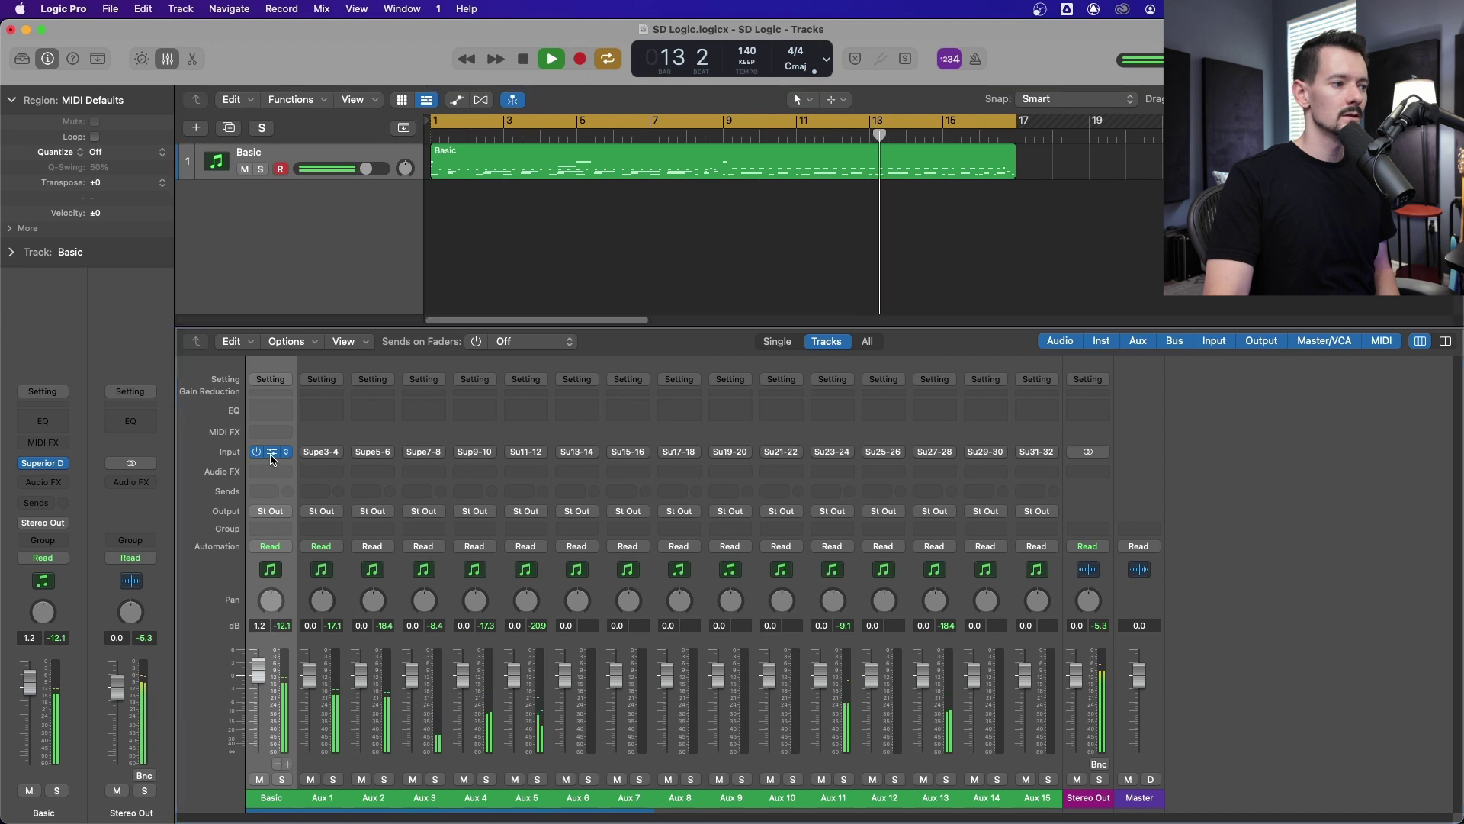
left_click(1005, 222)
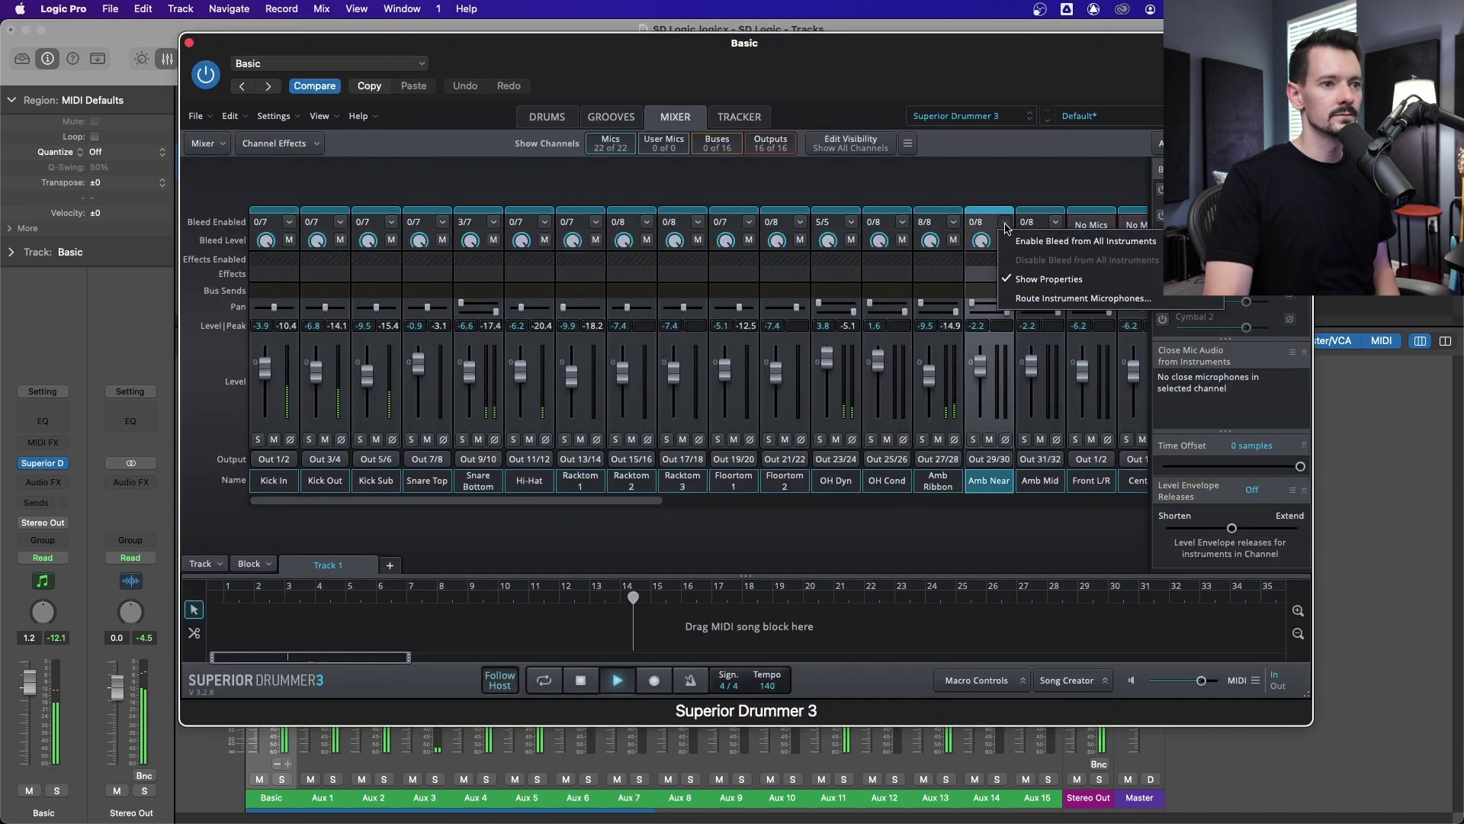
left_click(1052, 241)
left_click(1055, 222)
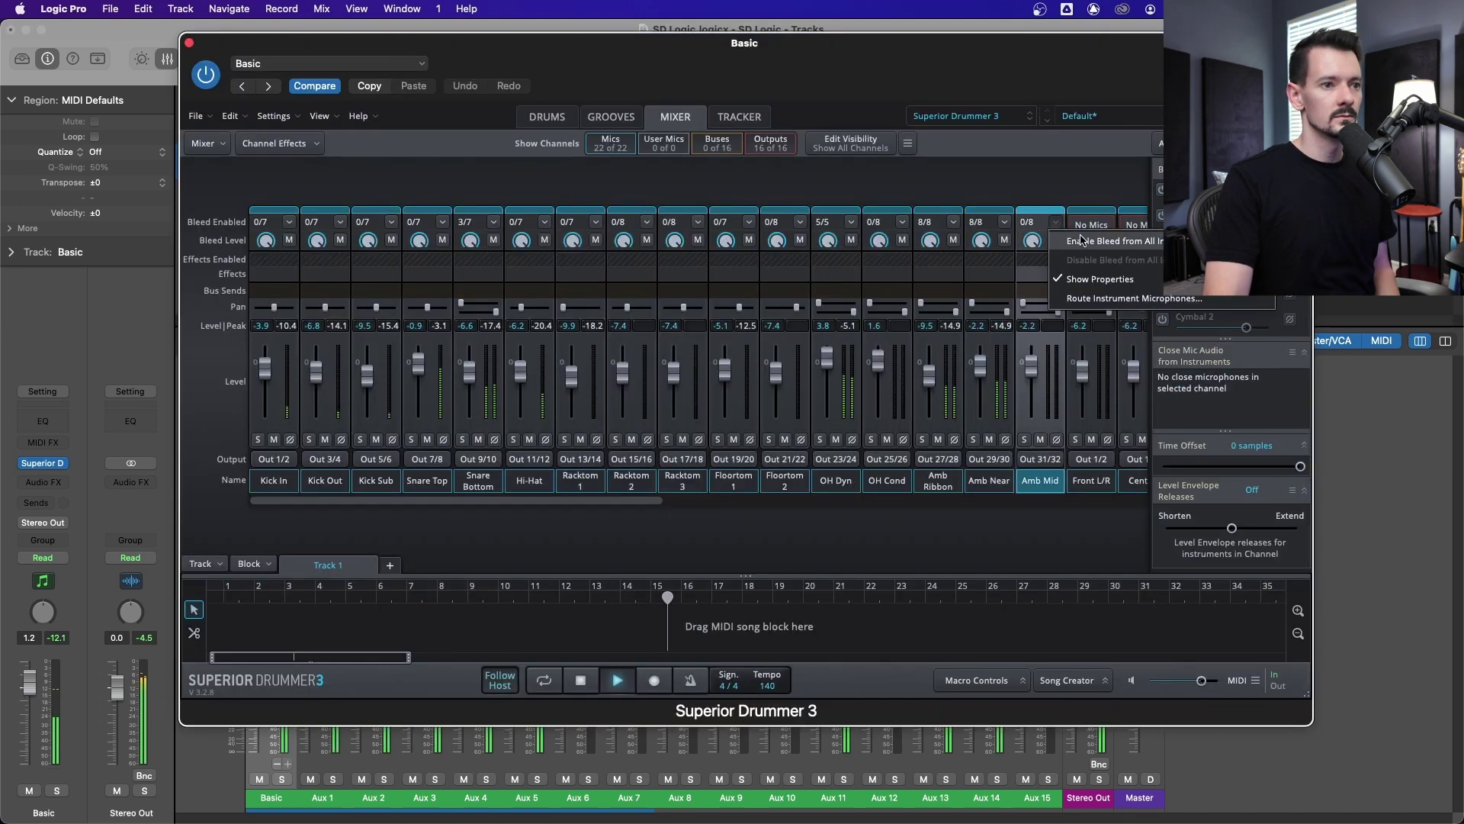
left_click(1102, 241)
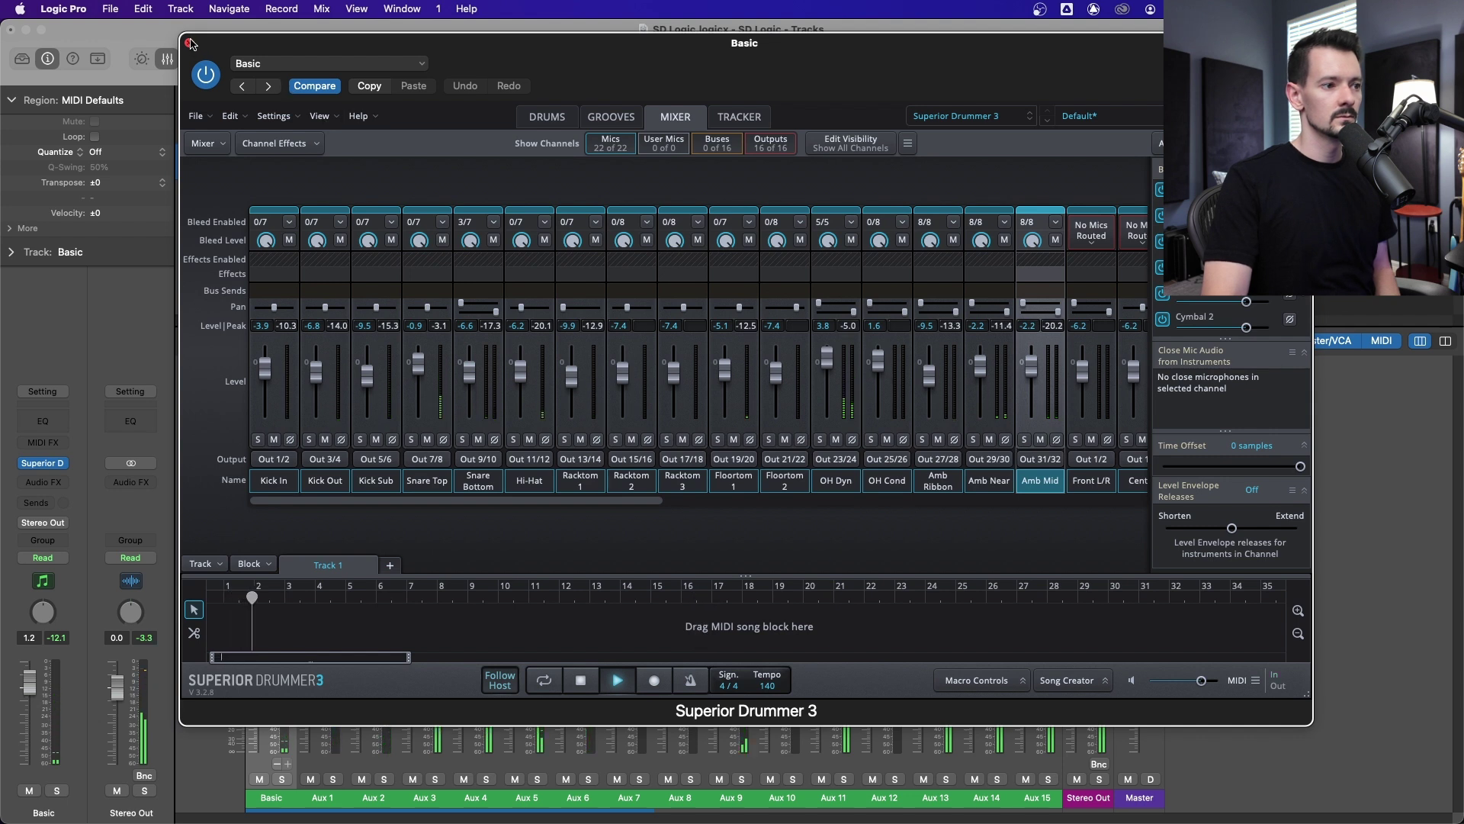
key("space")
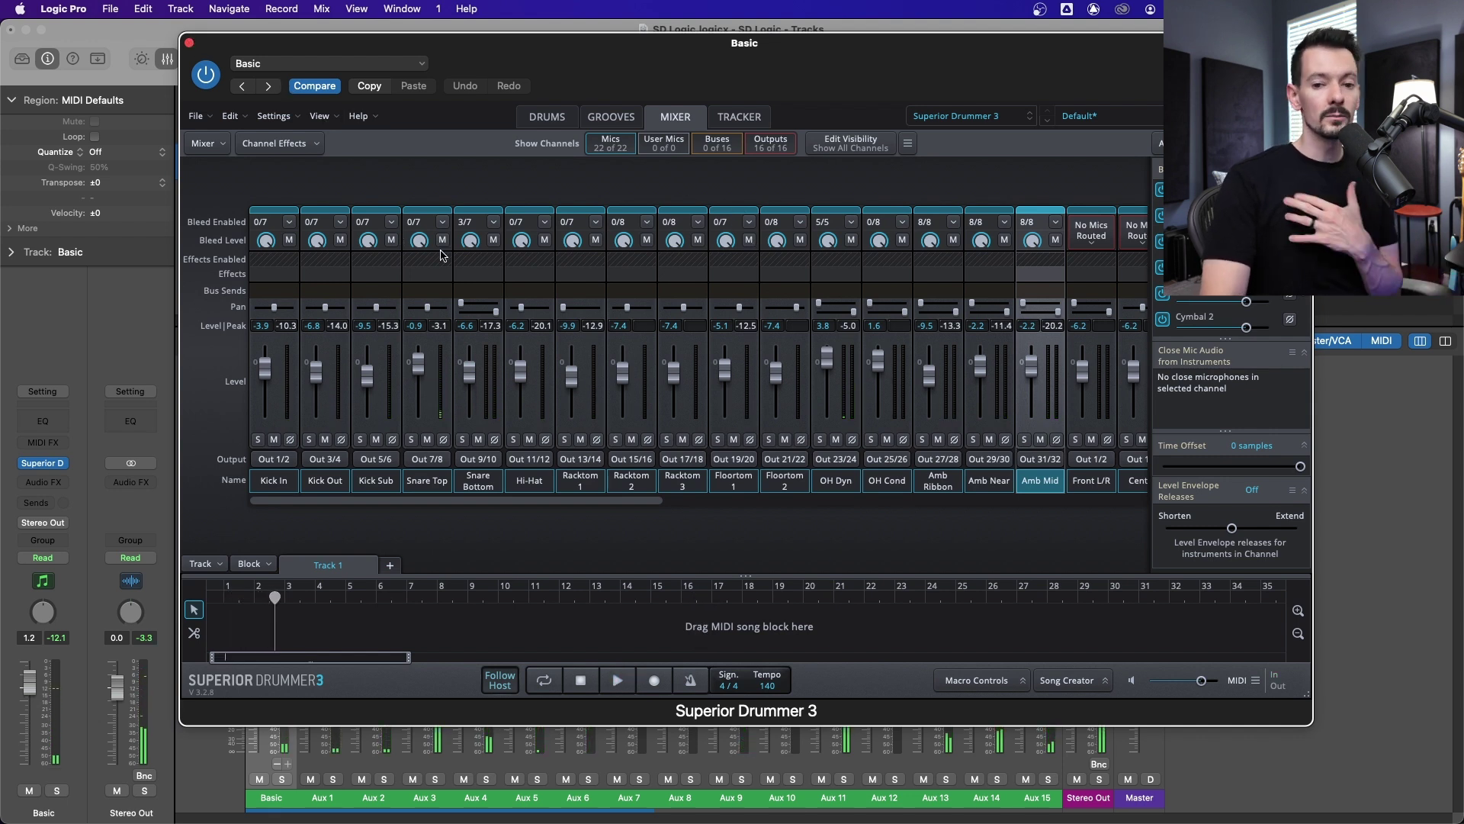
Enable bleed from all instruments on the Kick In, Kick Out and Kick Sub channels.
left_click(289, 222)
left_click(335, 240)
left_click(340, 222)
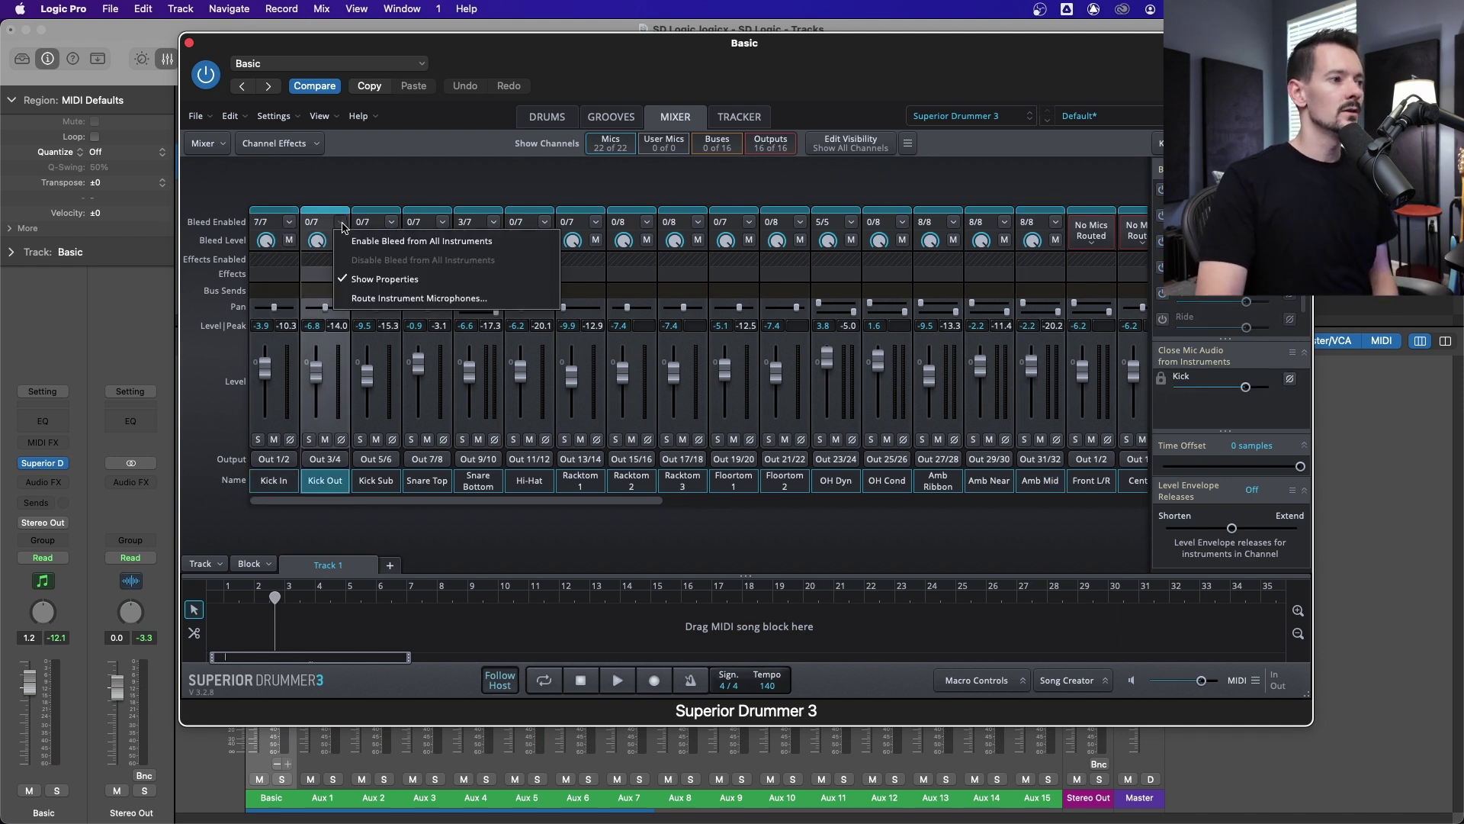
left_click(352, 241)
left_click(392, 222)
left_click(427, 241)
Enable bleed from all instruments on the Snare Top, Snare Bottom and Hi-Hat channels.
left_click(442, 222)
left_click(503, 241)
left_click(493, 222)
left_click(543, 241)
left_click(544, 222)
left_click(579, 241)
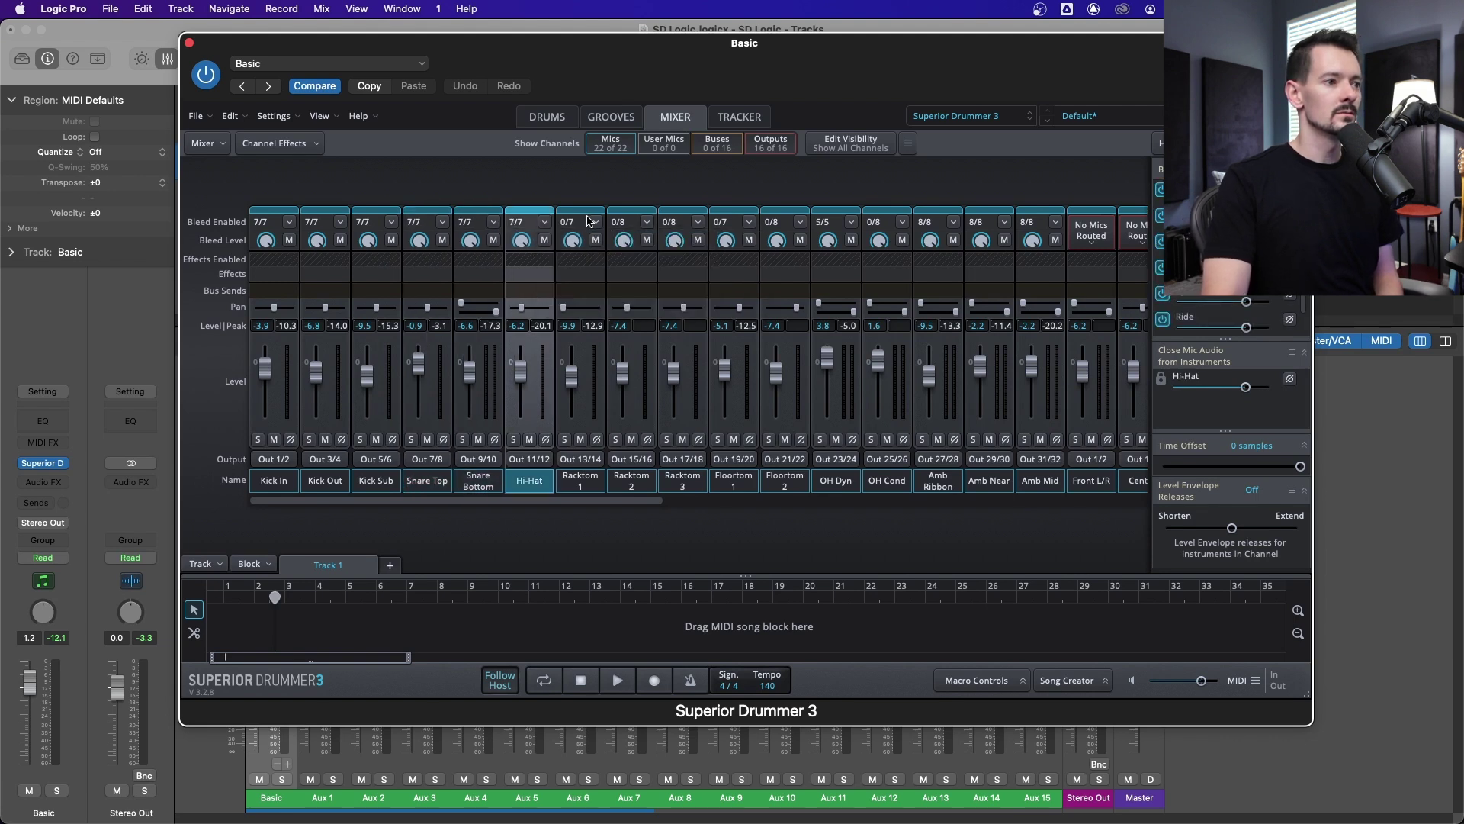
Enable bleed from all instruments on Racktom 1 to 3, Floortom 1 and 2, and OH Cond.
left_click(595, 222)
left_click(675, 241)
left_click(647, 221)
left_click(725, 241)
left_click(698, 222)
left_click(721, 241)
left_click(748, 222)
left_click(789, 241)
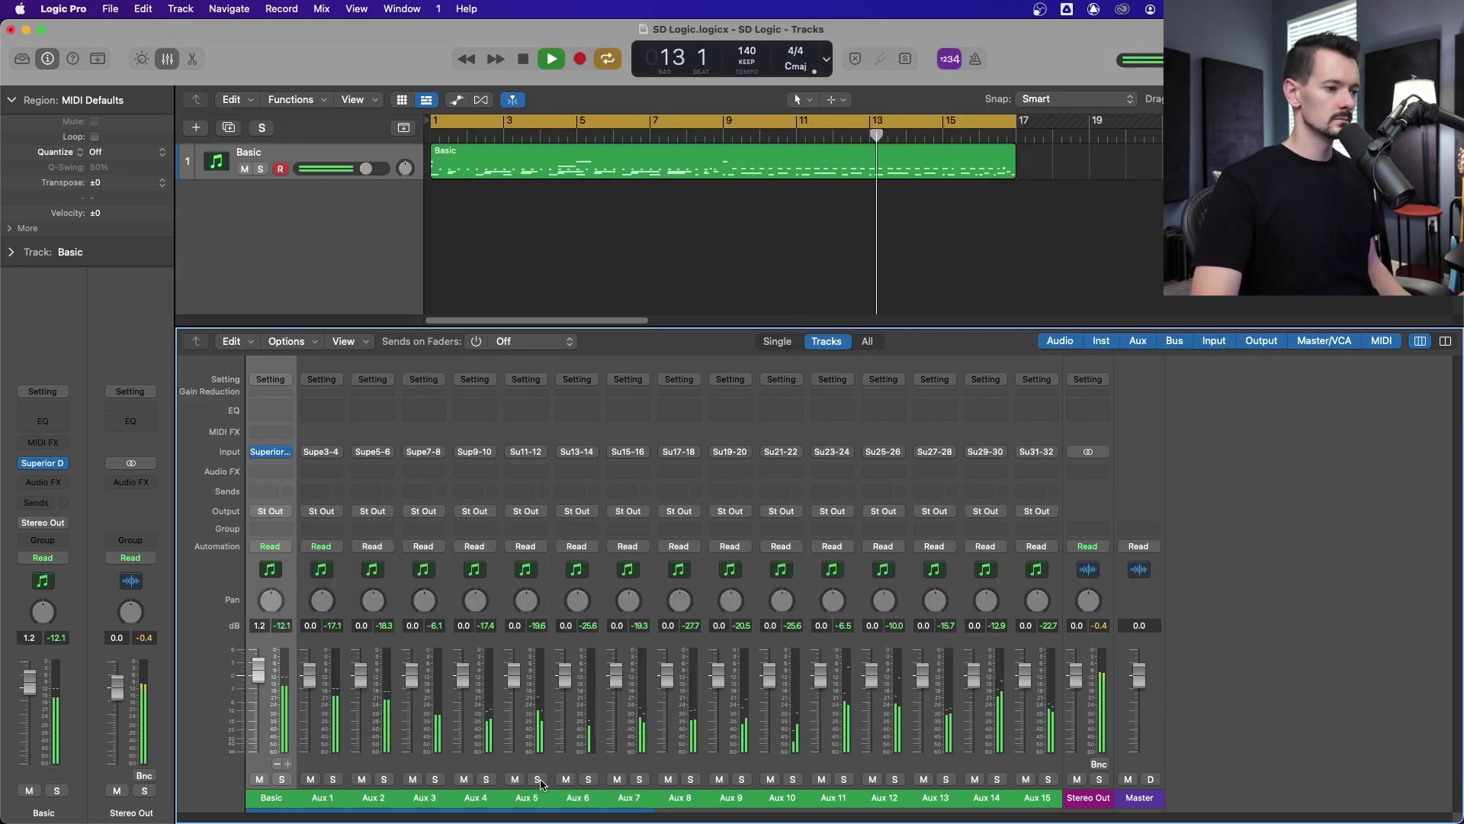
Solo Aux 4 during playback to hear the bleed in the snare bottom mic, and show the drum instrument window again.
left_click(487, 779)
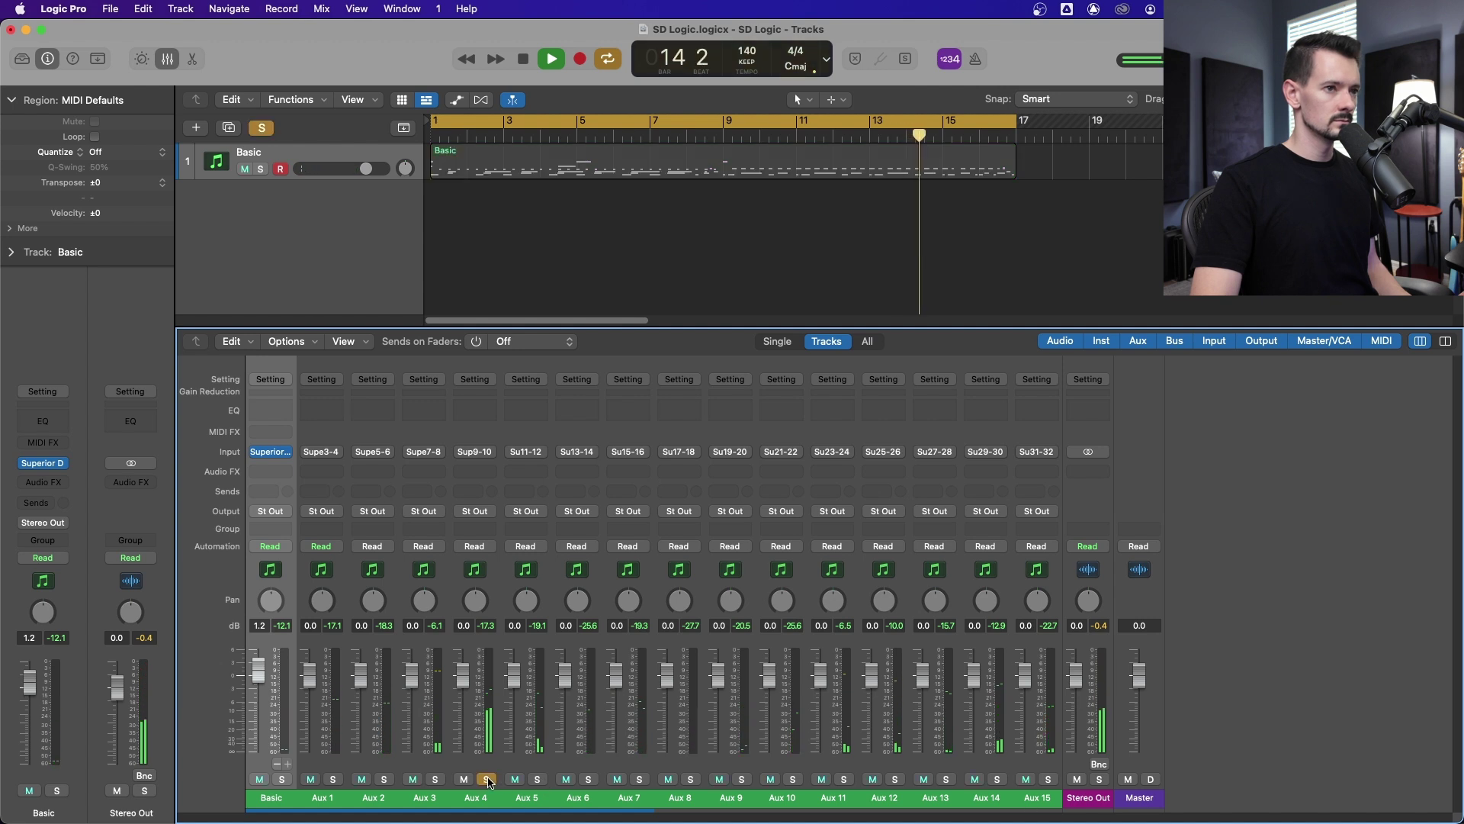
key("v")
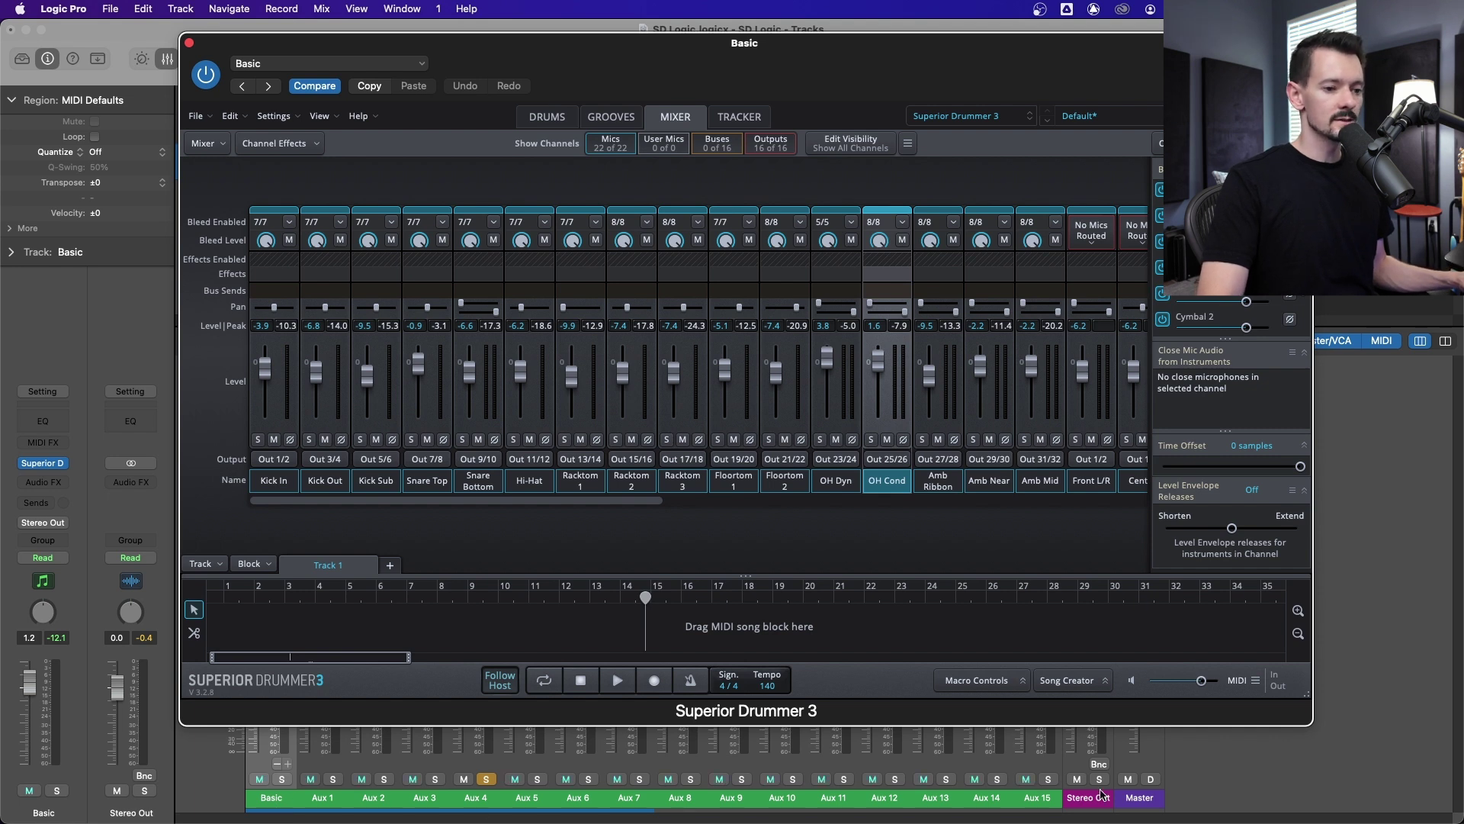
Rename the Basic channel as Kick I, Aux 1 as Kick O and Aux 2 as Kick Sub.
double_click(272, 797)
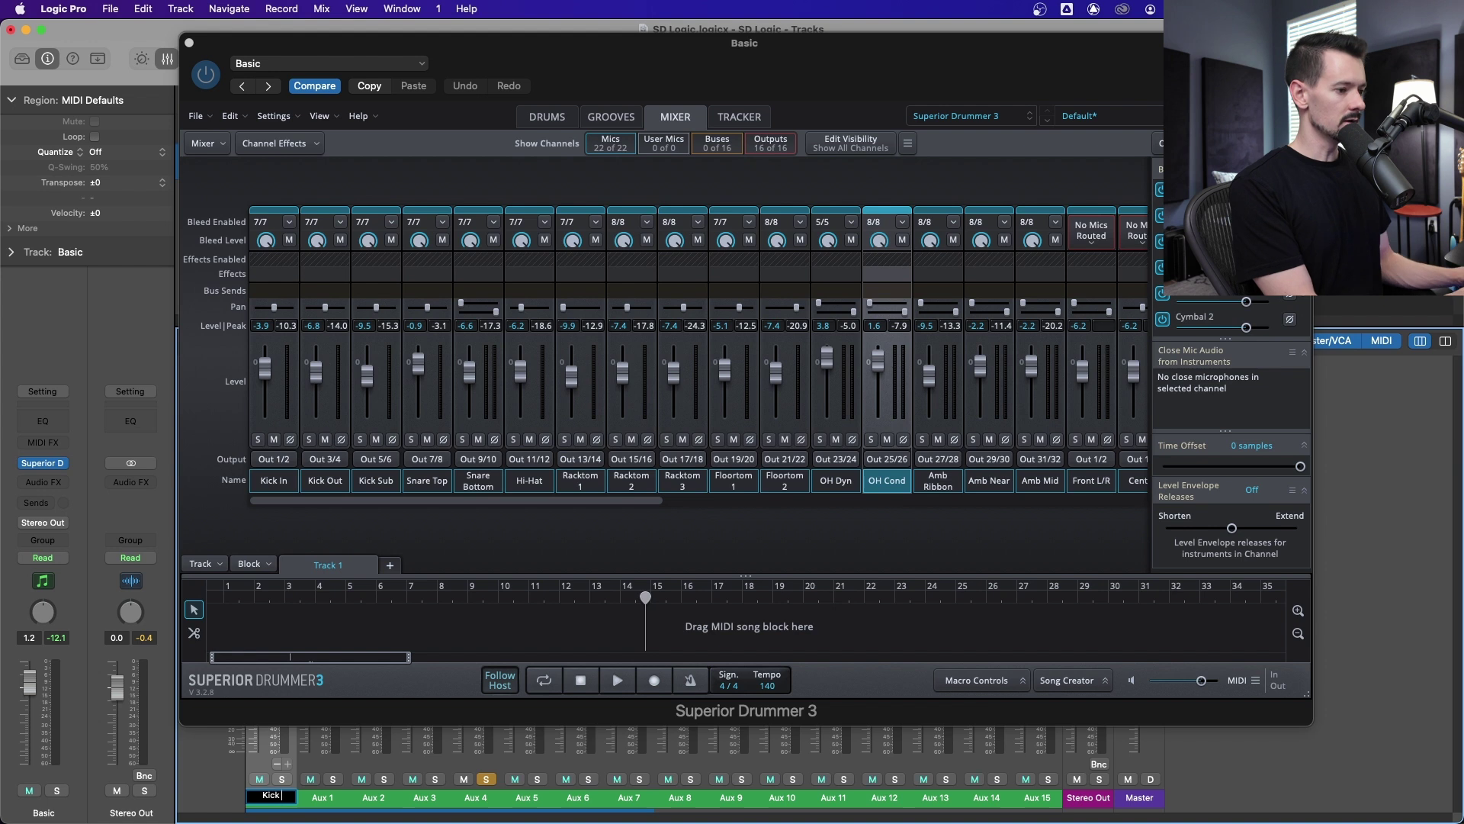
type("Kick I")
key("Tab")
type("Kick O")
key("Tab")
type("Kick Sub")
key("Tab")
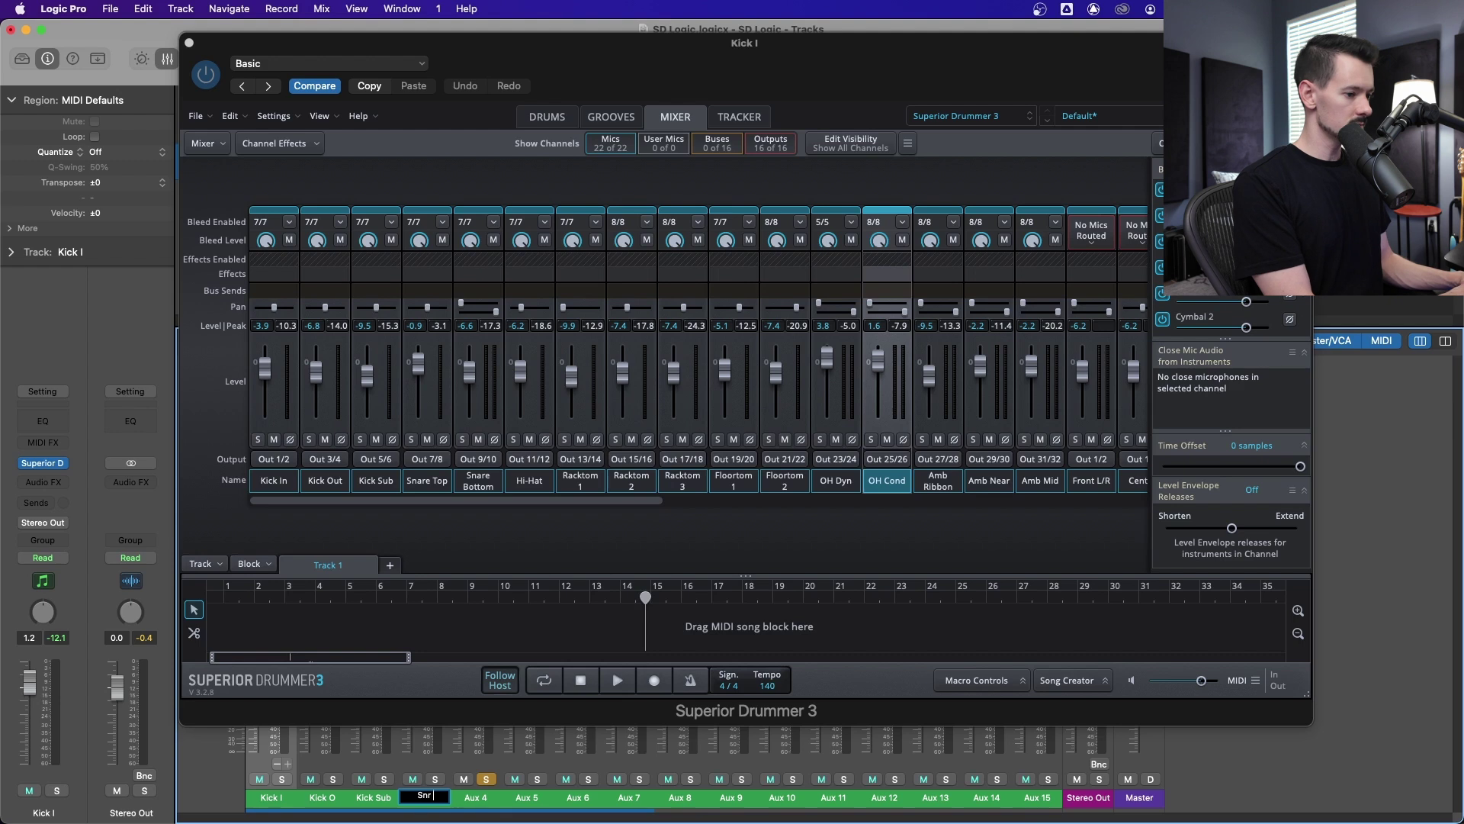
Rename Aux 3 as Snr T, Aux 4 as Snr B and Aux 5 as Hat.
key("Tab")
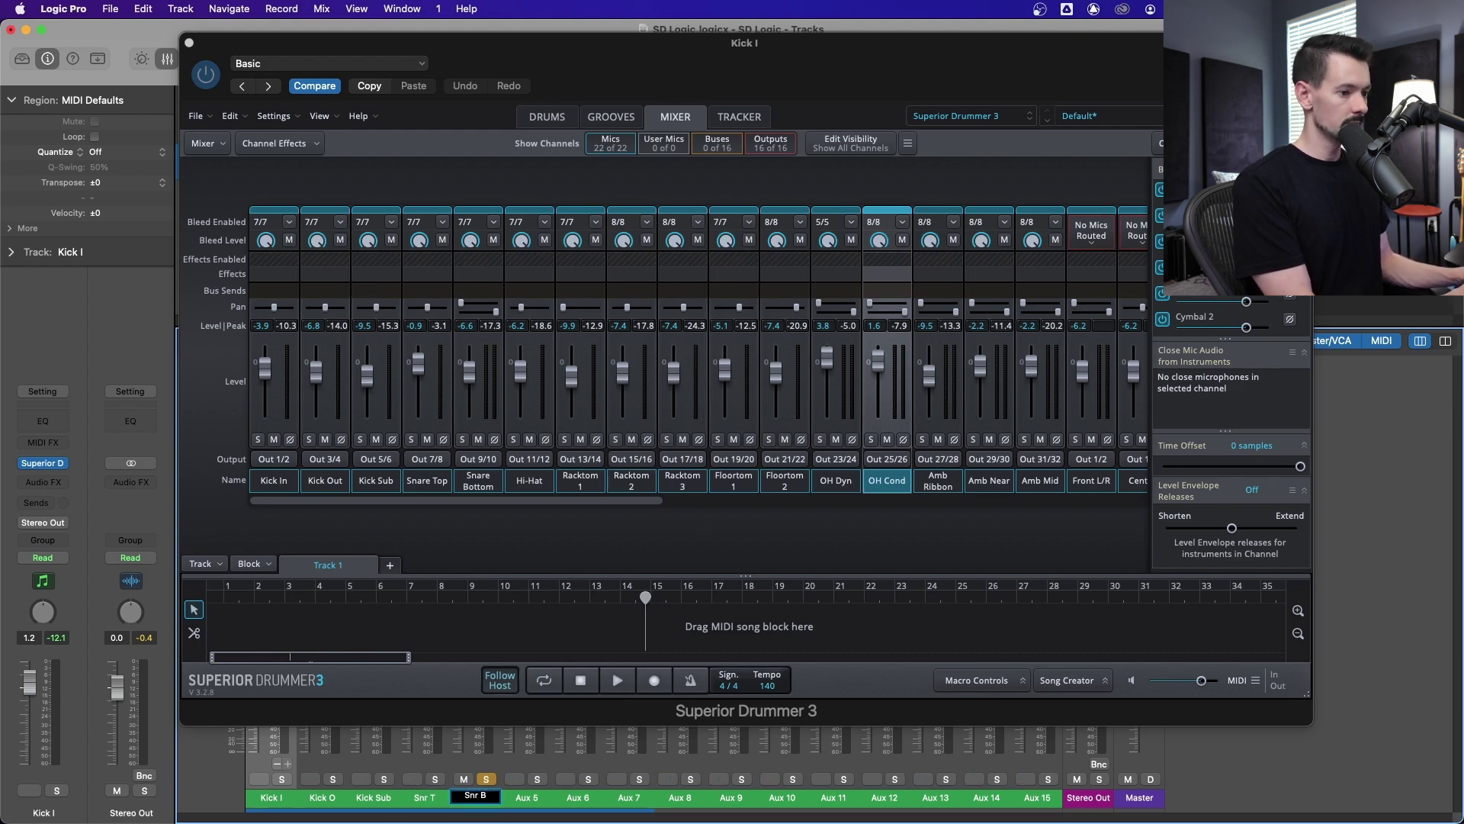
key("Tab")
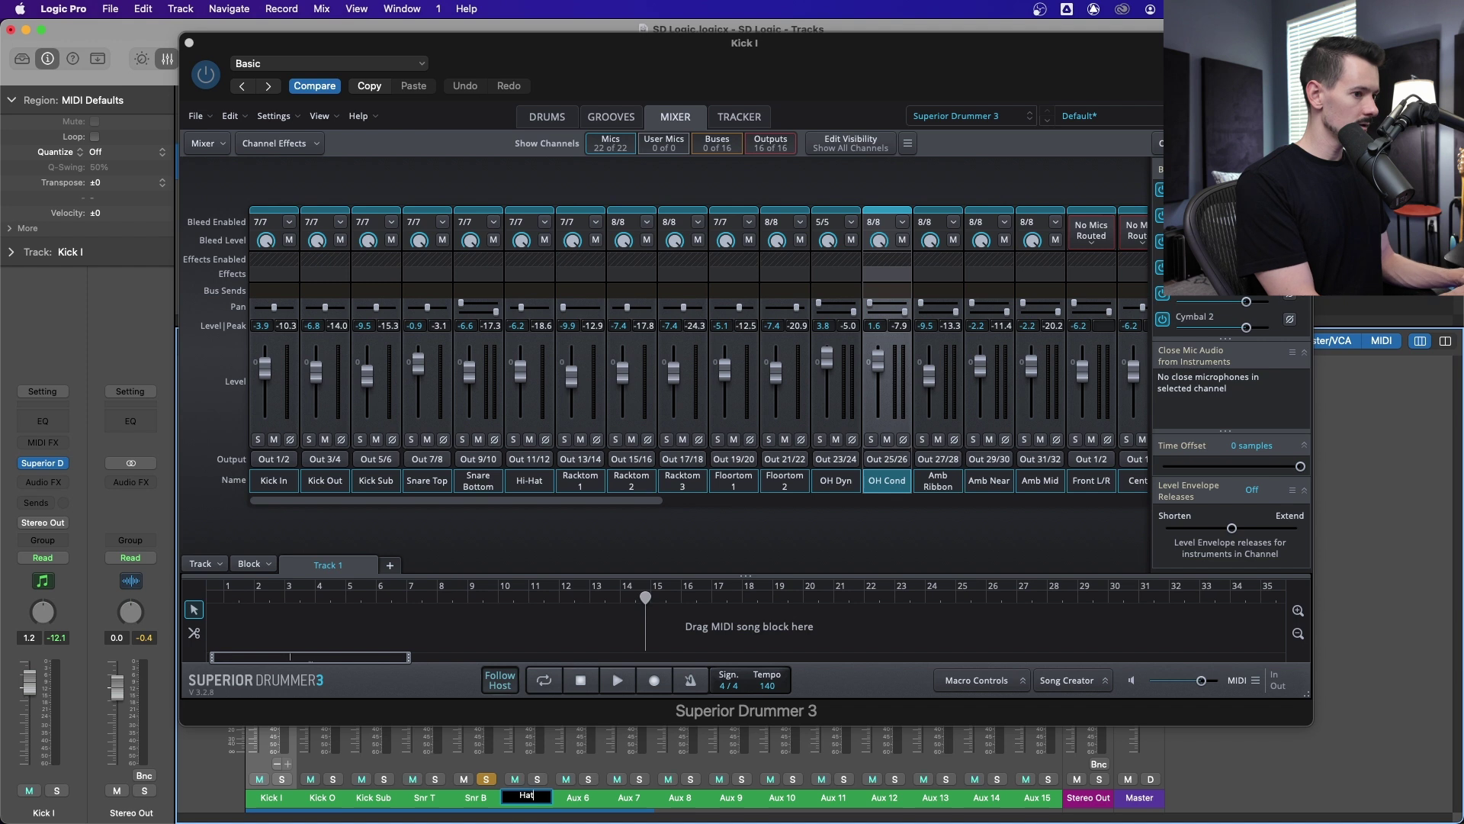
key("Tab")
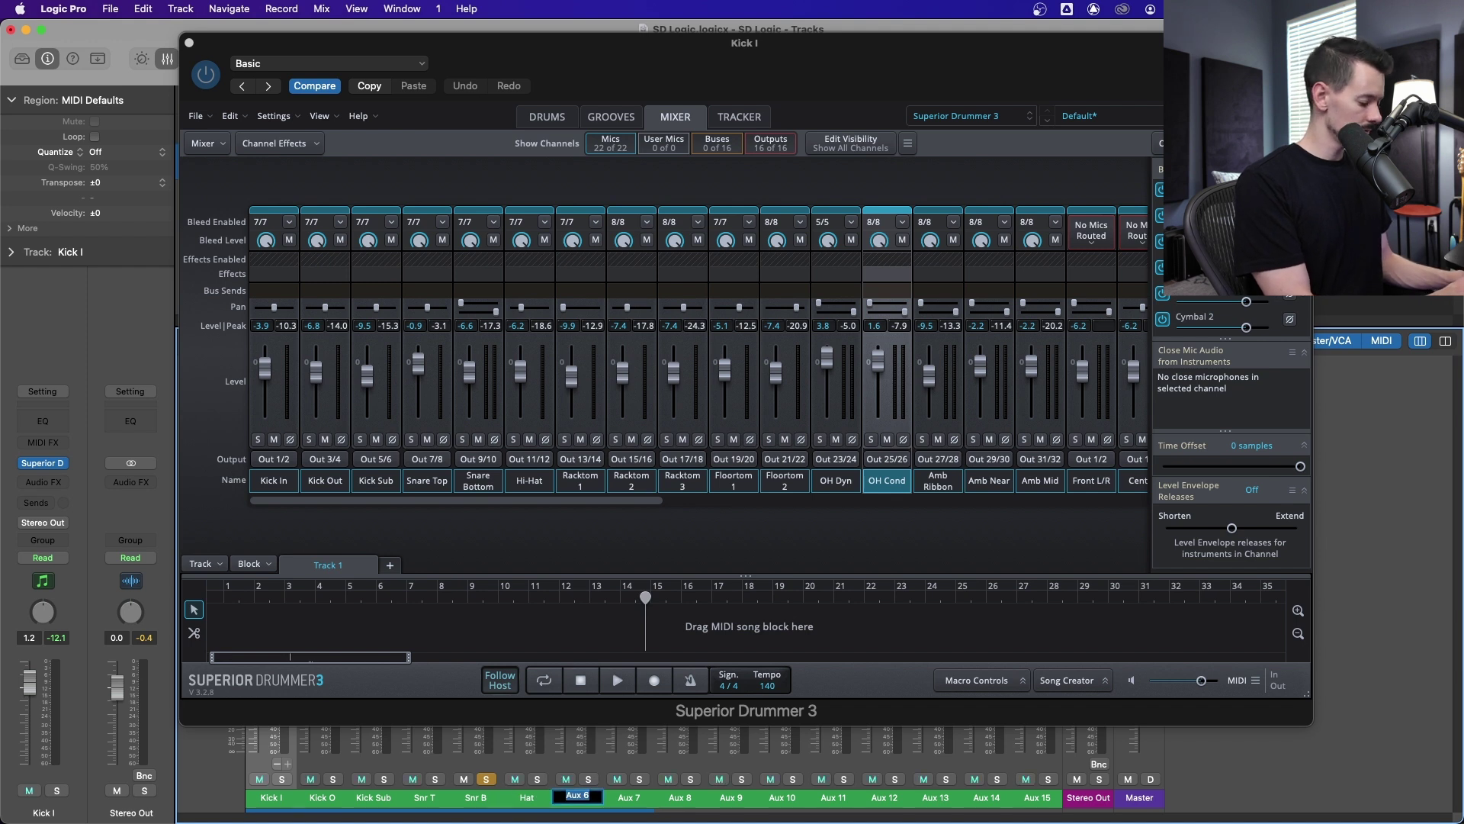
Rename the tom channels Aux 6 to Aux 10 as T1, T2, T3, T4 and T5.
type("T1")
key("Tab")
type("T")
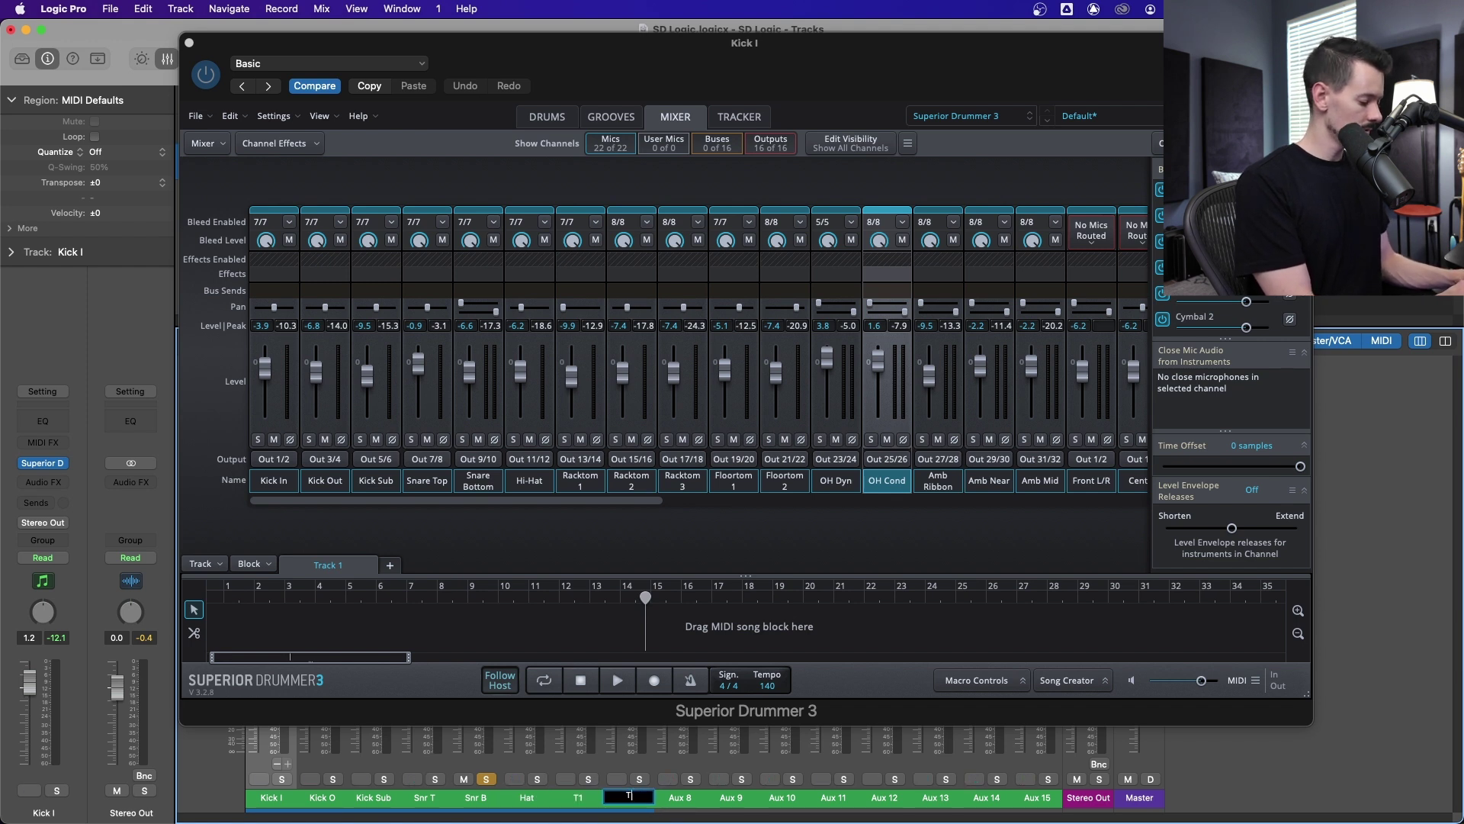
key("Tab")
type("T3")
key("Tab")
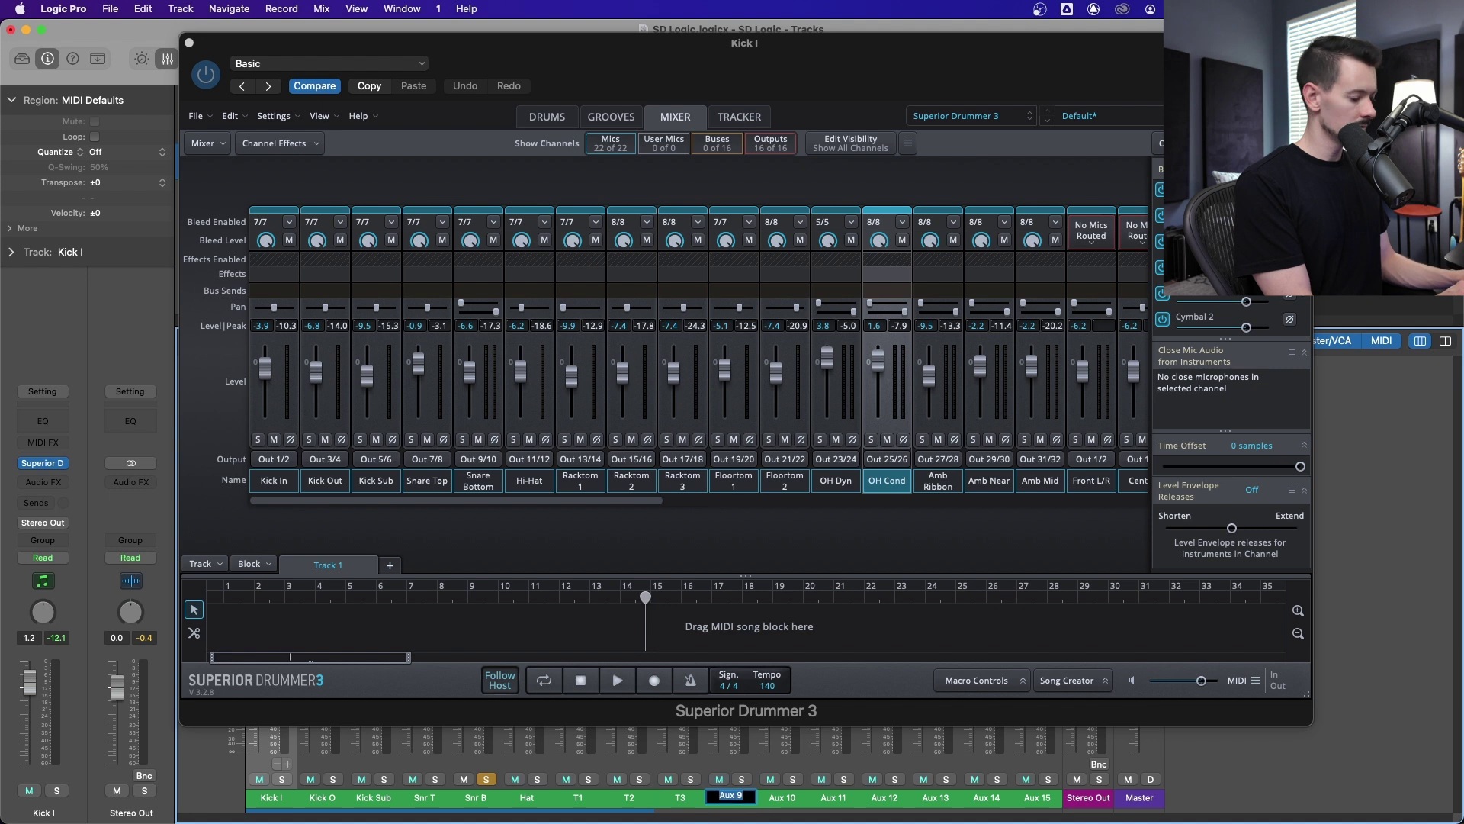
key("Tab")
type("T")
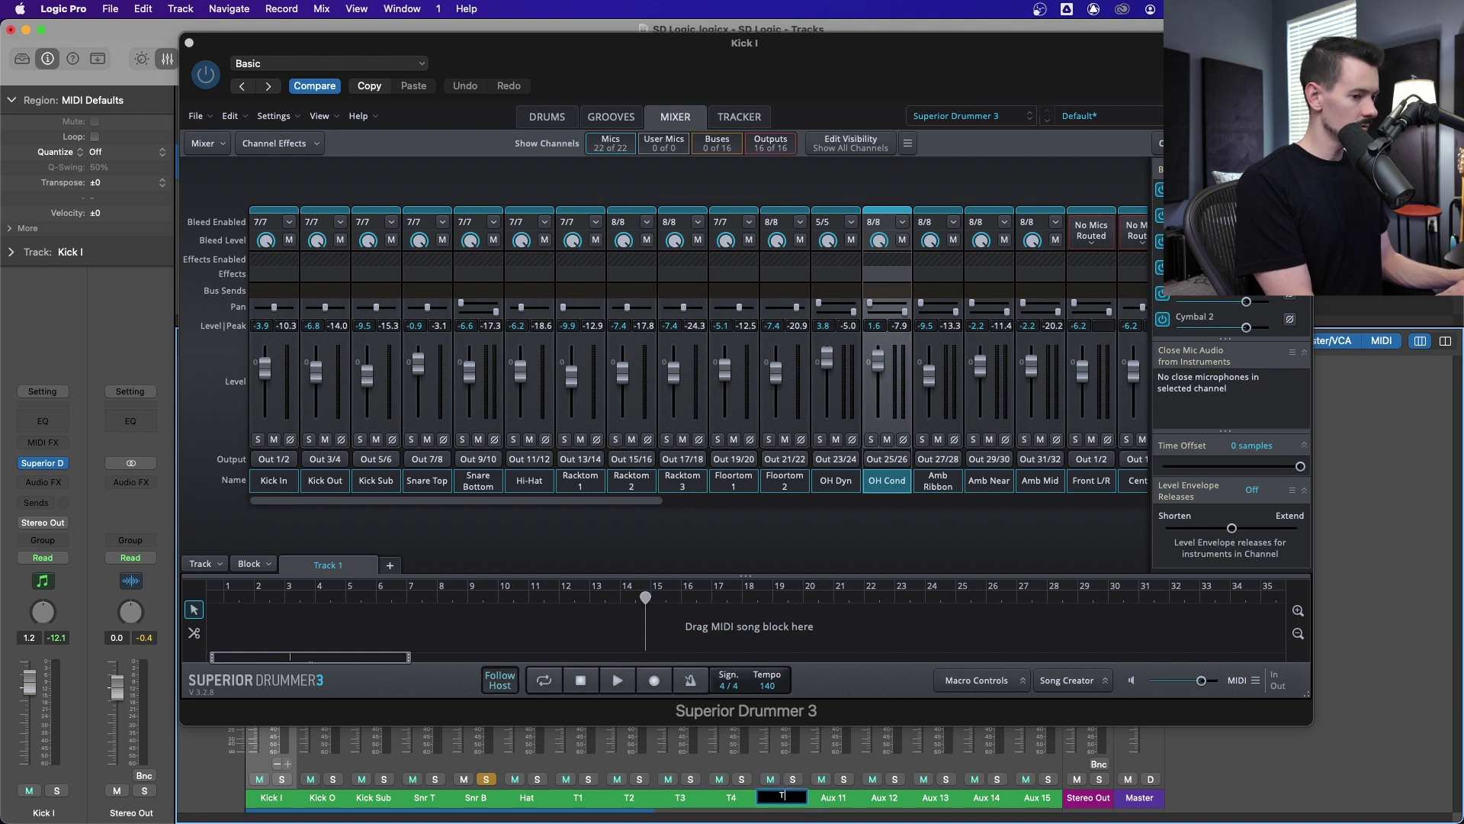
type("5")
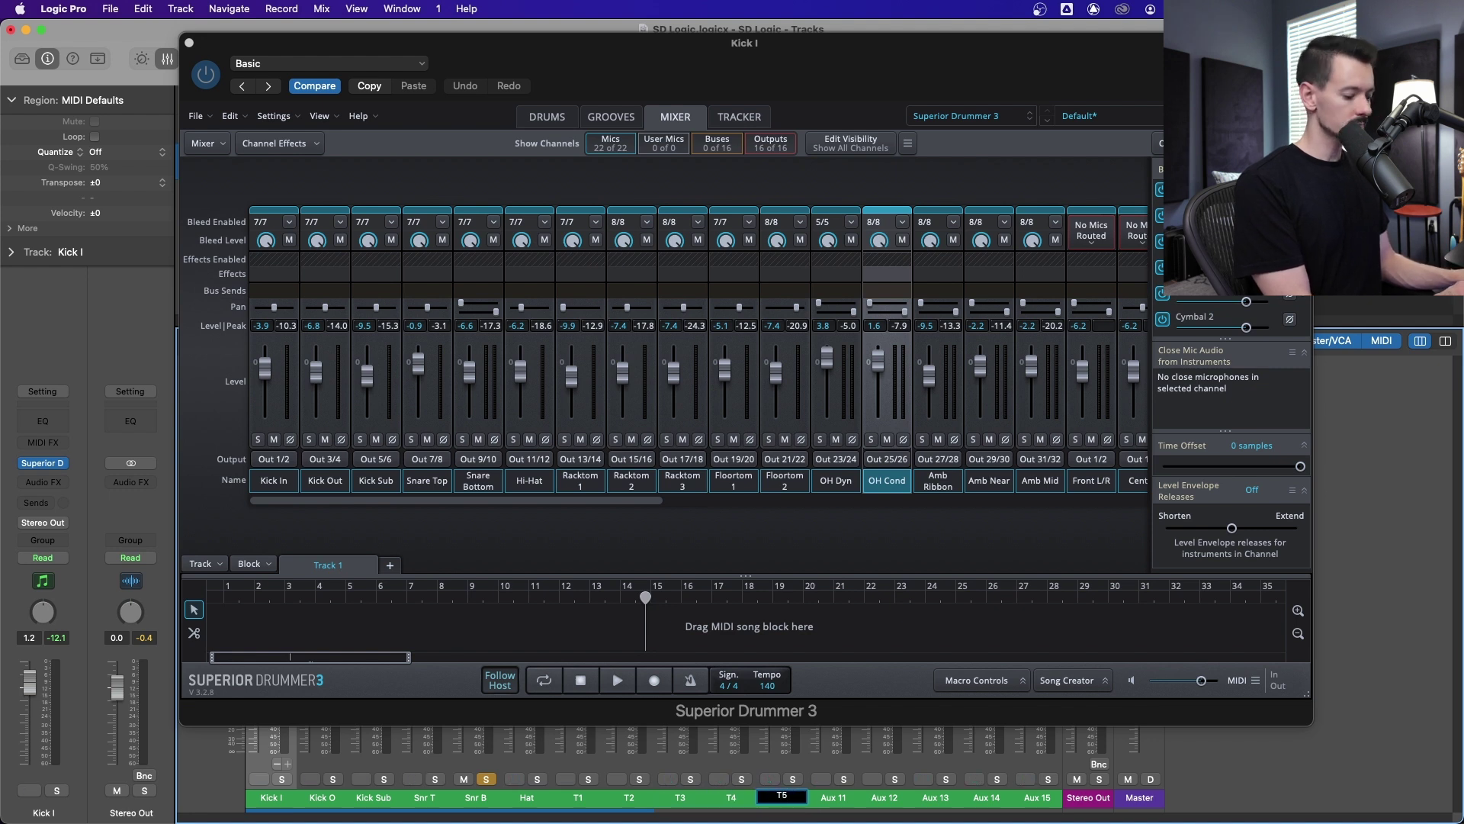
Rename the overhead channels Aux 11 and Aux 12 as OH Dyn and OH Con.
key("Tab")
type("OH Dyn")
key("Tab")
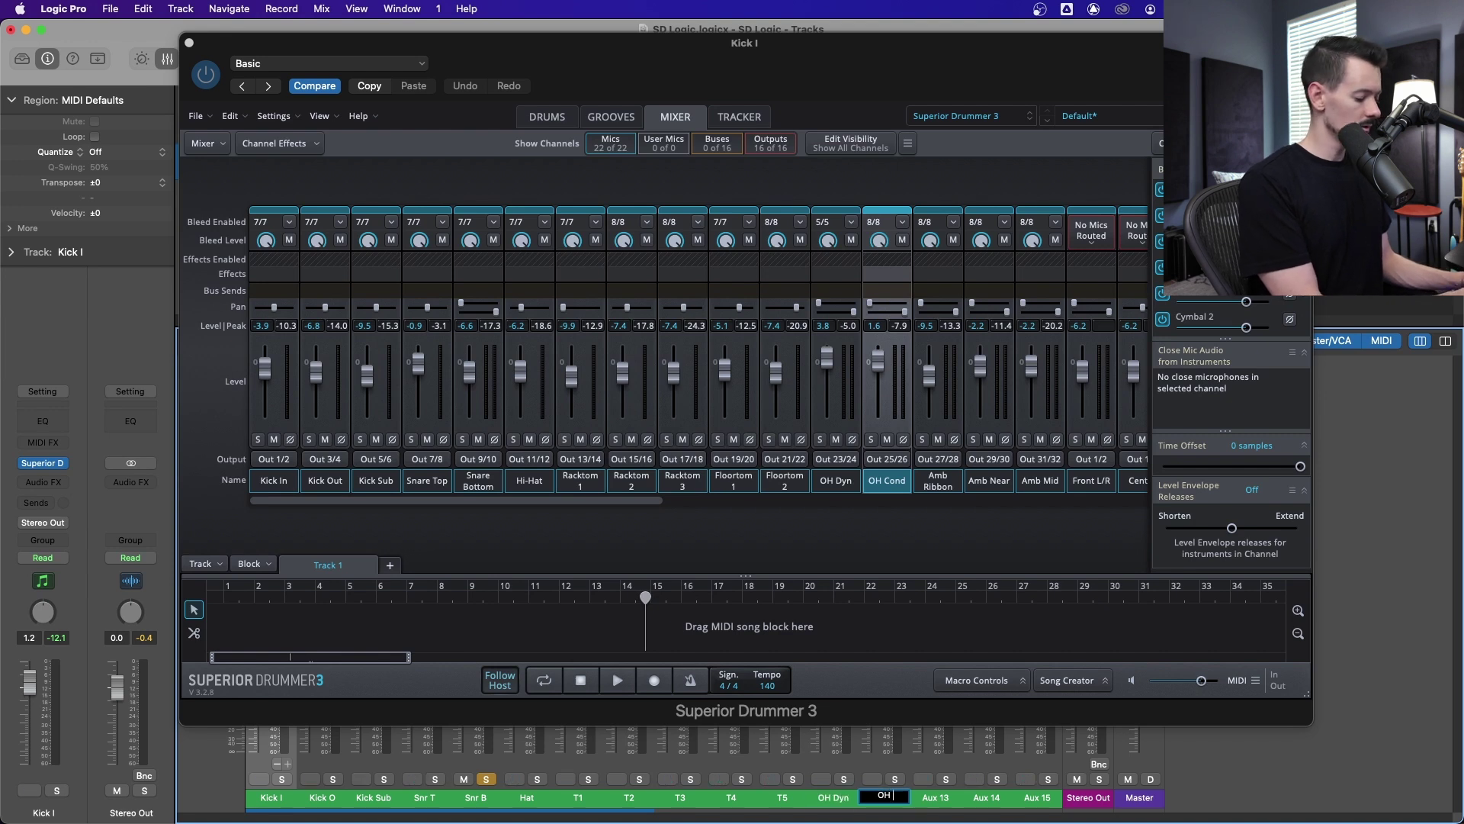
key("Tab")
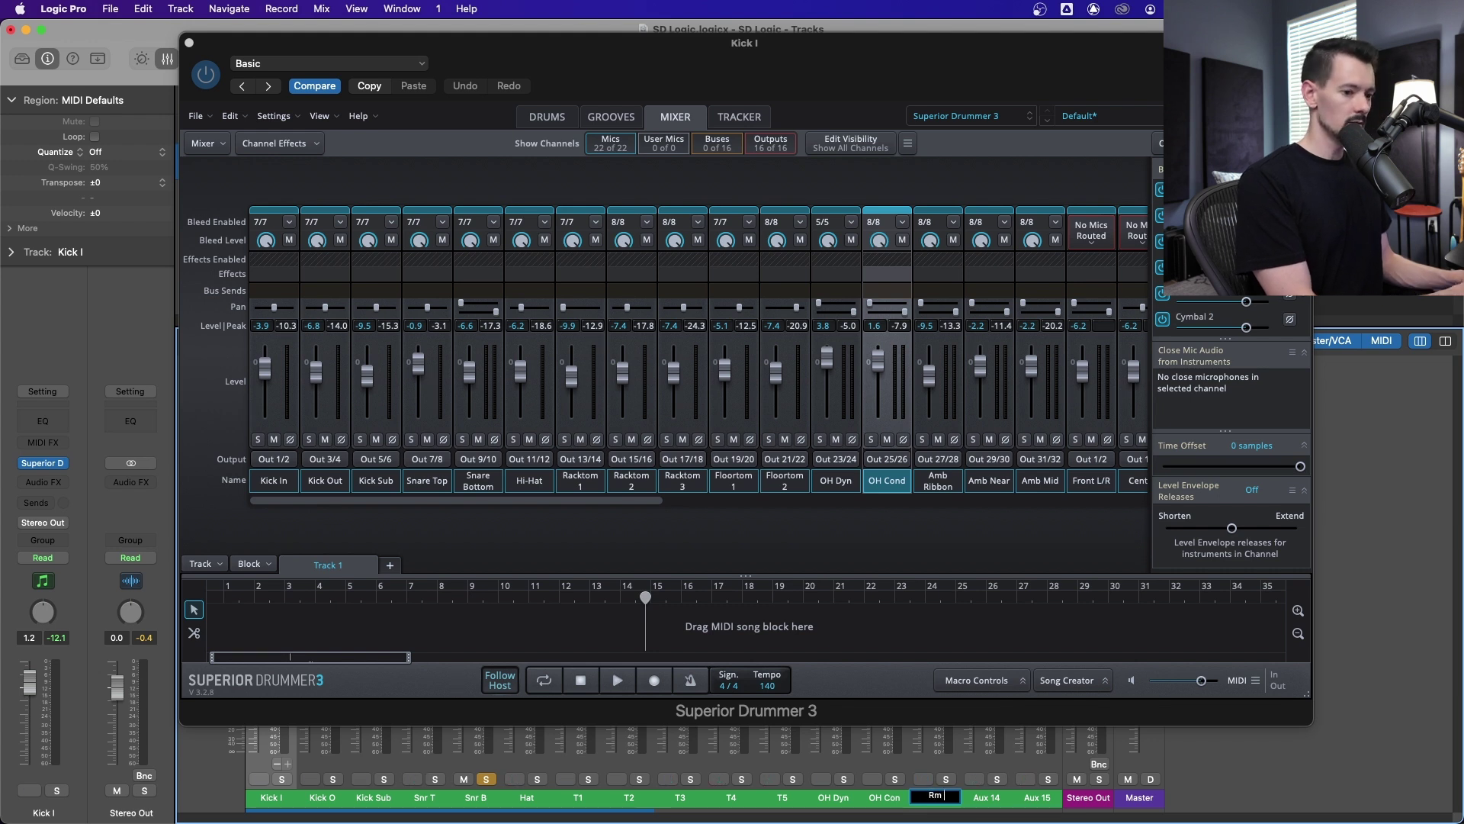
Rename the ambience channels Aux 13, Aux 14 and Aux 15 as Rm 1, Rm 2 and Rm 3.
type("Rm 1")
key("Tab")
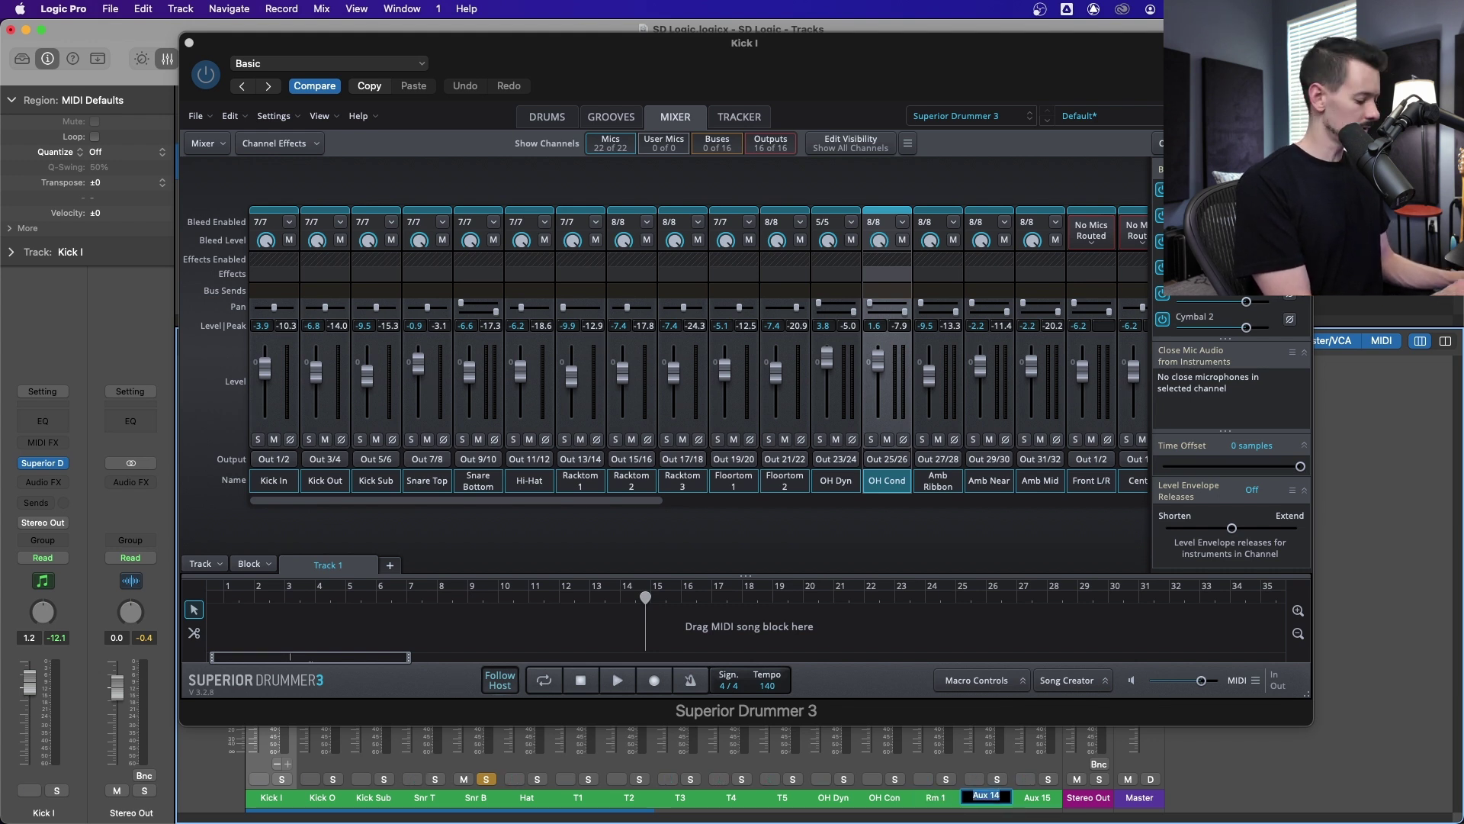
key("Tab")
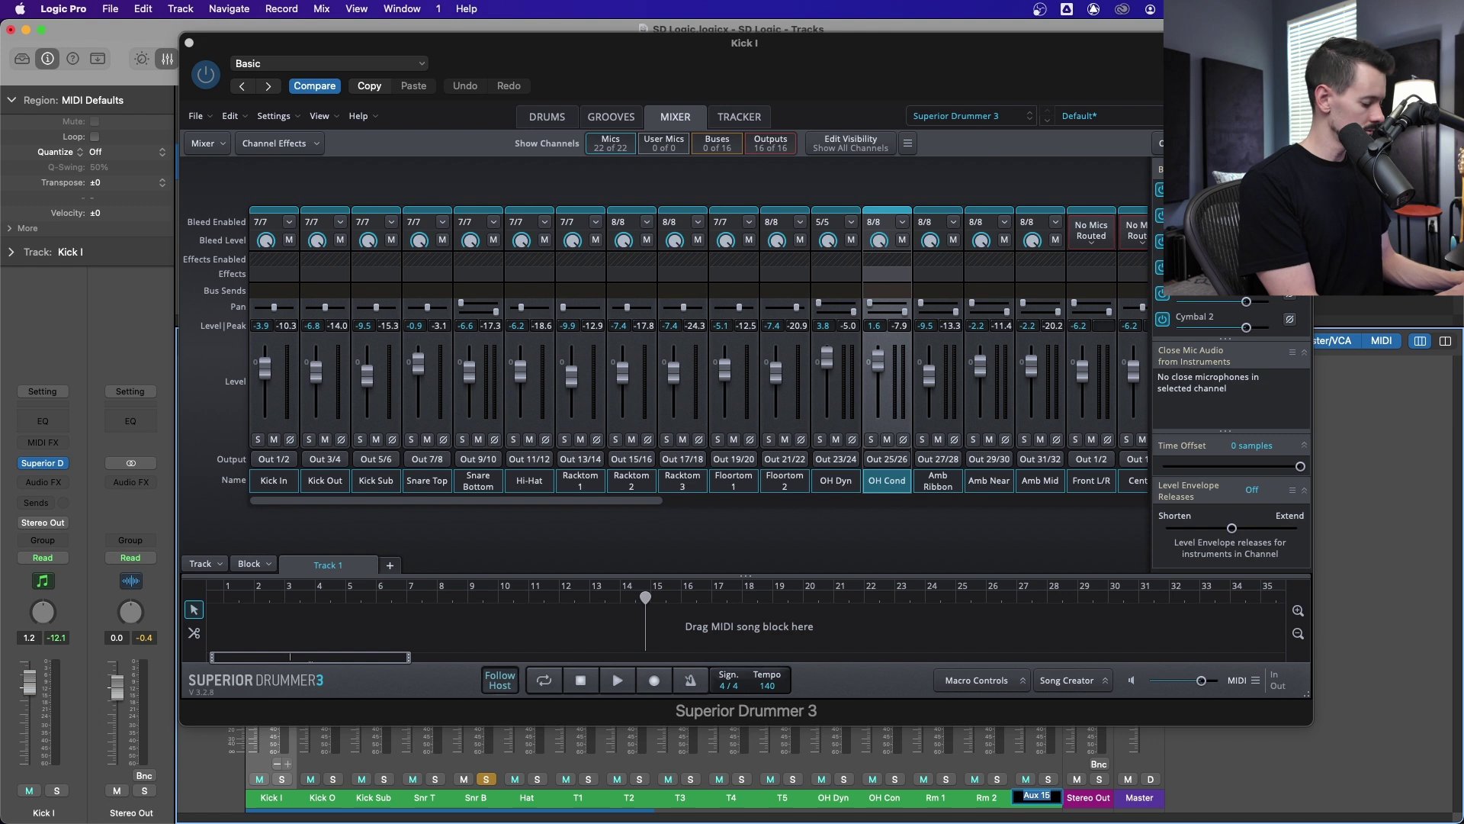
type("Rm 3")
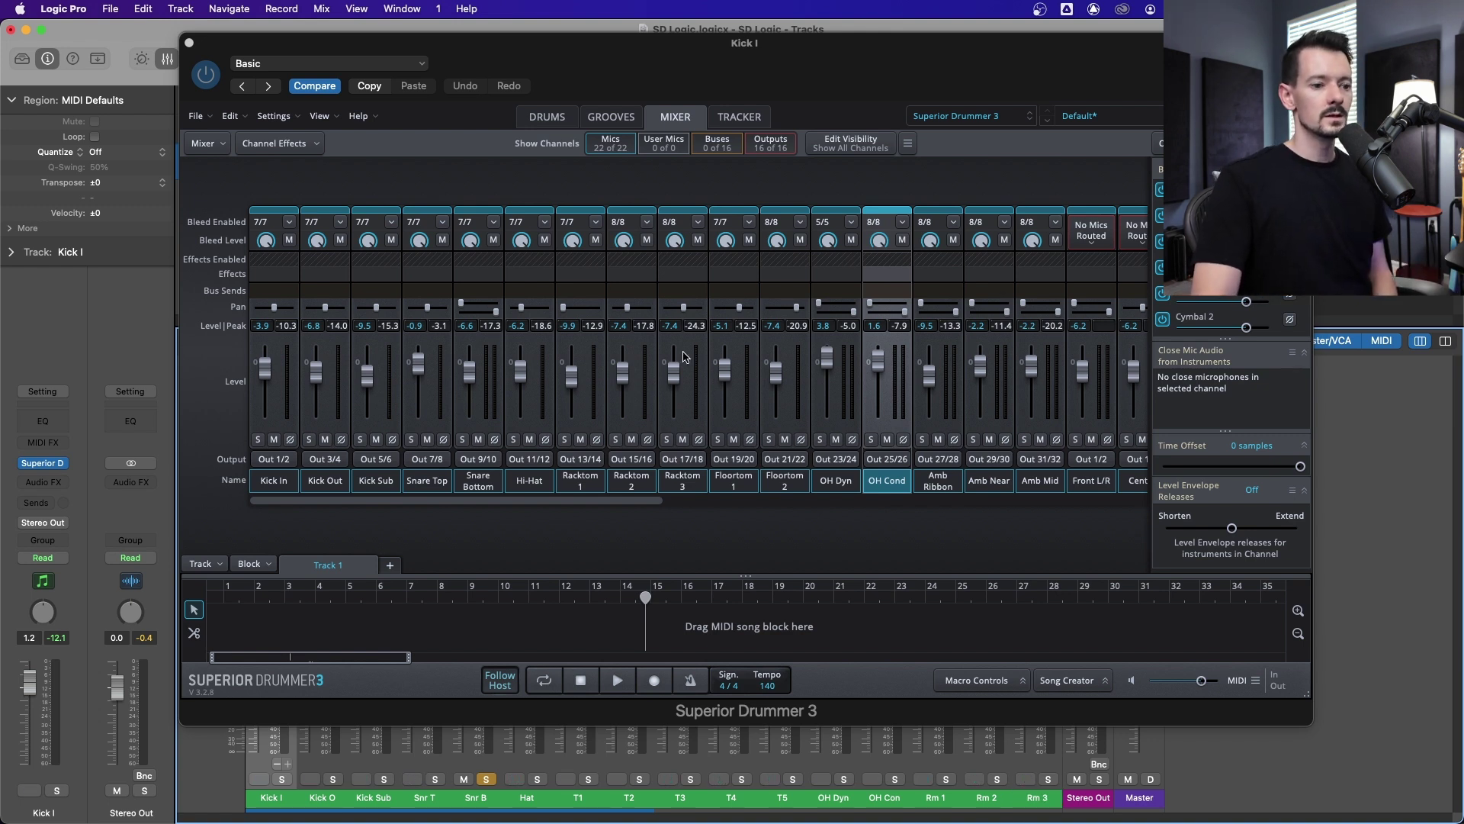
Close the drum instrument window, start playback and briefly solo the Hat channel to listen to it.
left_click(191, 43)
key("space")
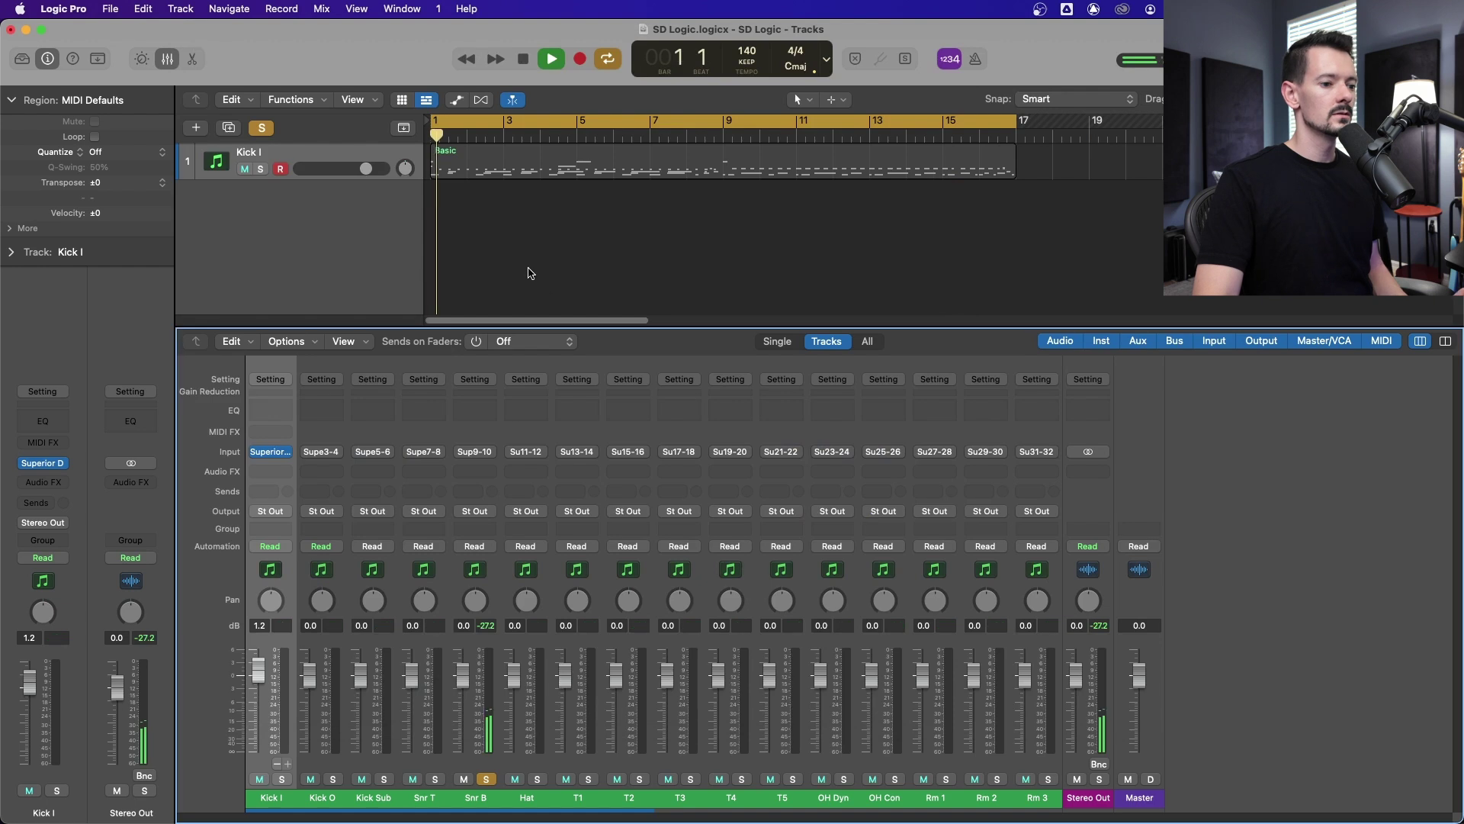
left_click(538, 778)
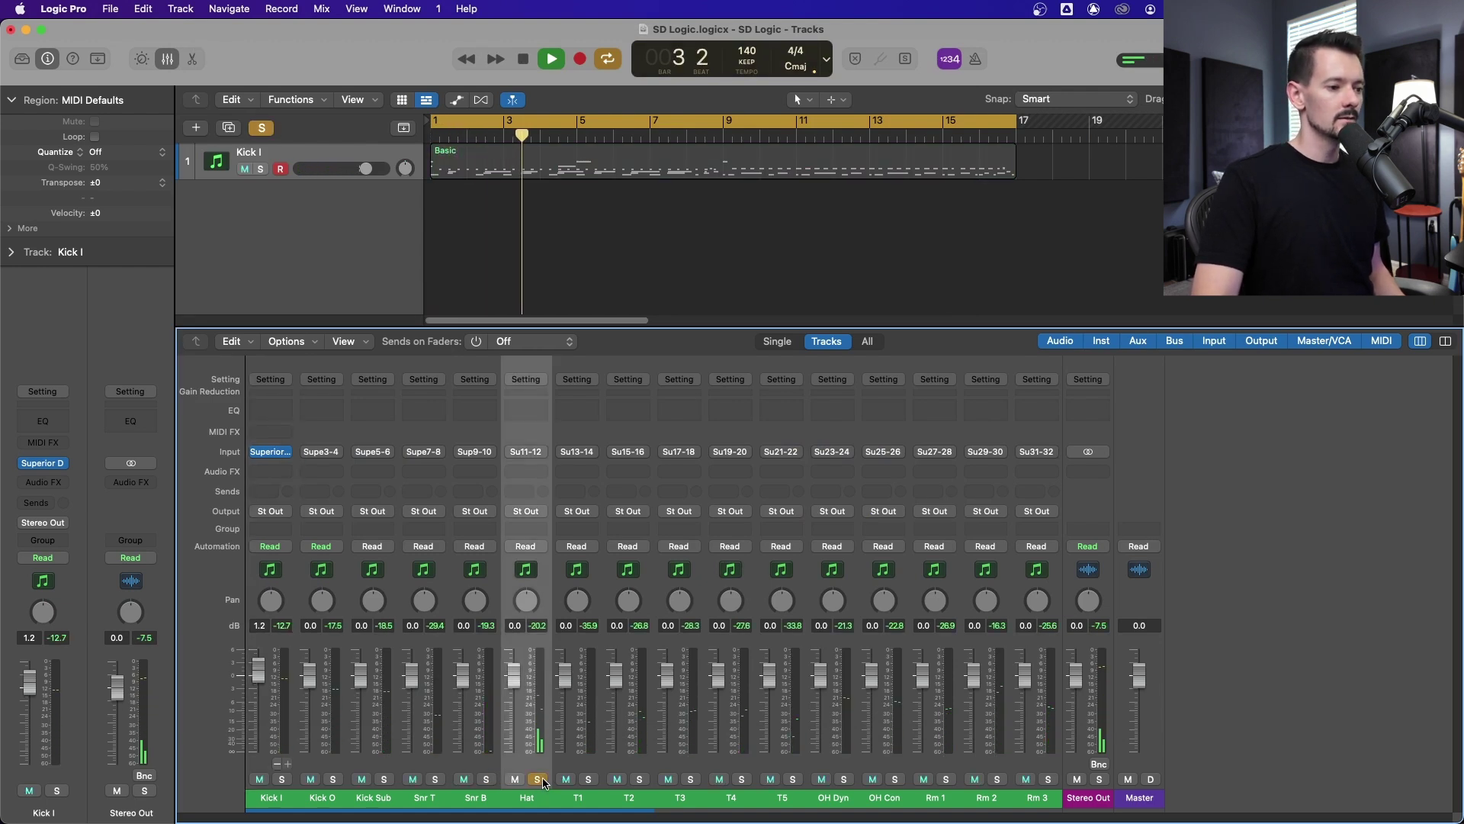
left_click(538, 779)
Solo OH Dyn, OH Con, Rm 1, Rm 2 and Rm 3 one after another during playback, clear the solos and stop.
left_click(843, 779)
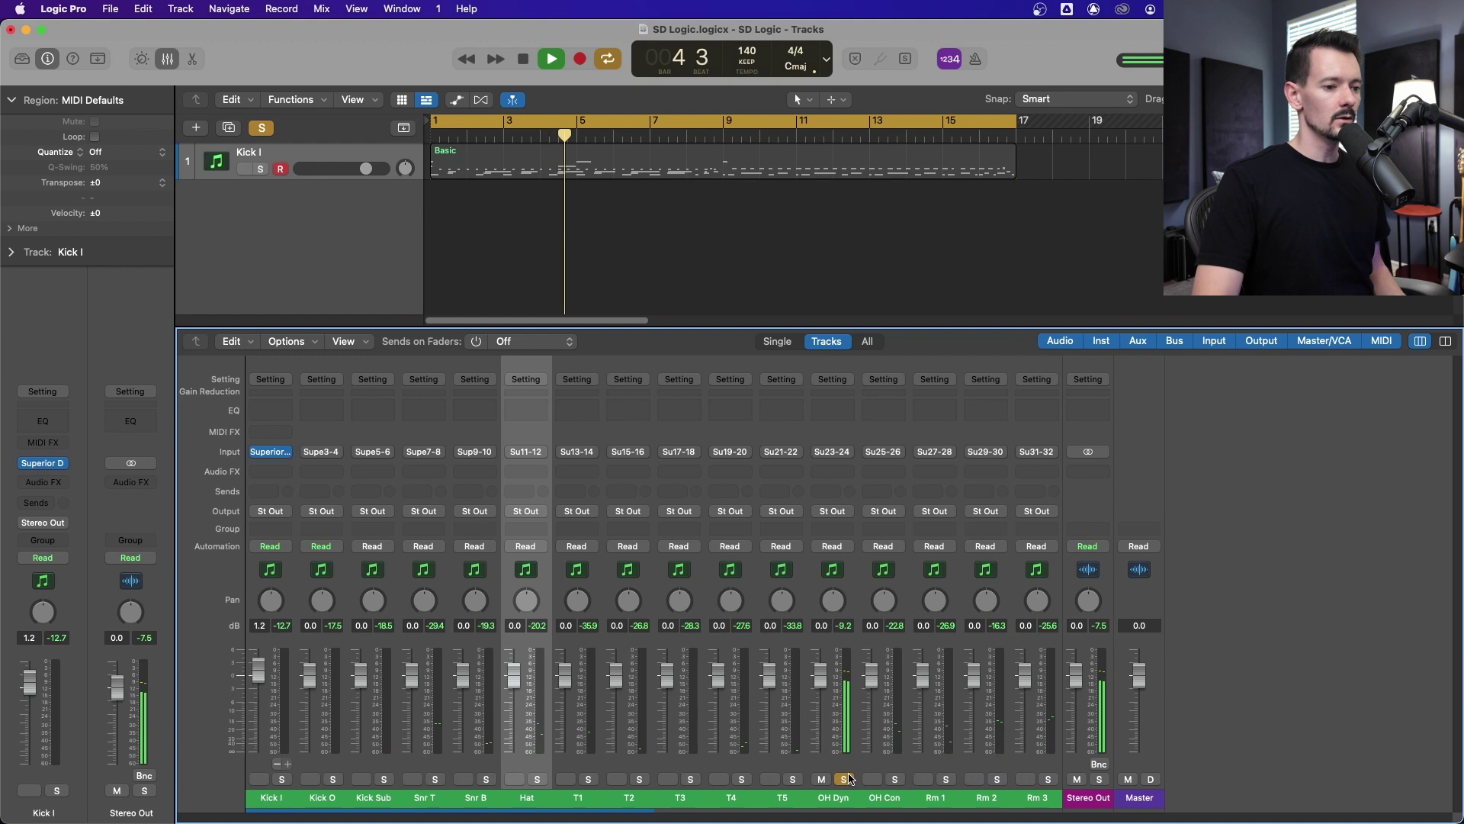
left_click(844, 778)
left_click(896, 778)
left_click(896, 779)
left_click(946, 778)
left_click(946, 779)
left_click(997, 779)
left_click(996, 778)
left_click(1048, 779)
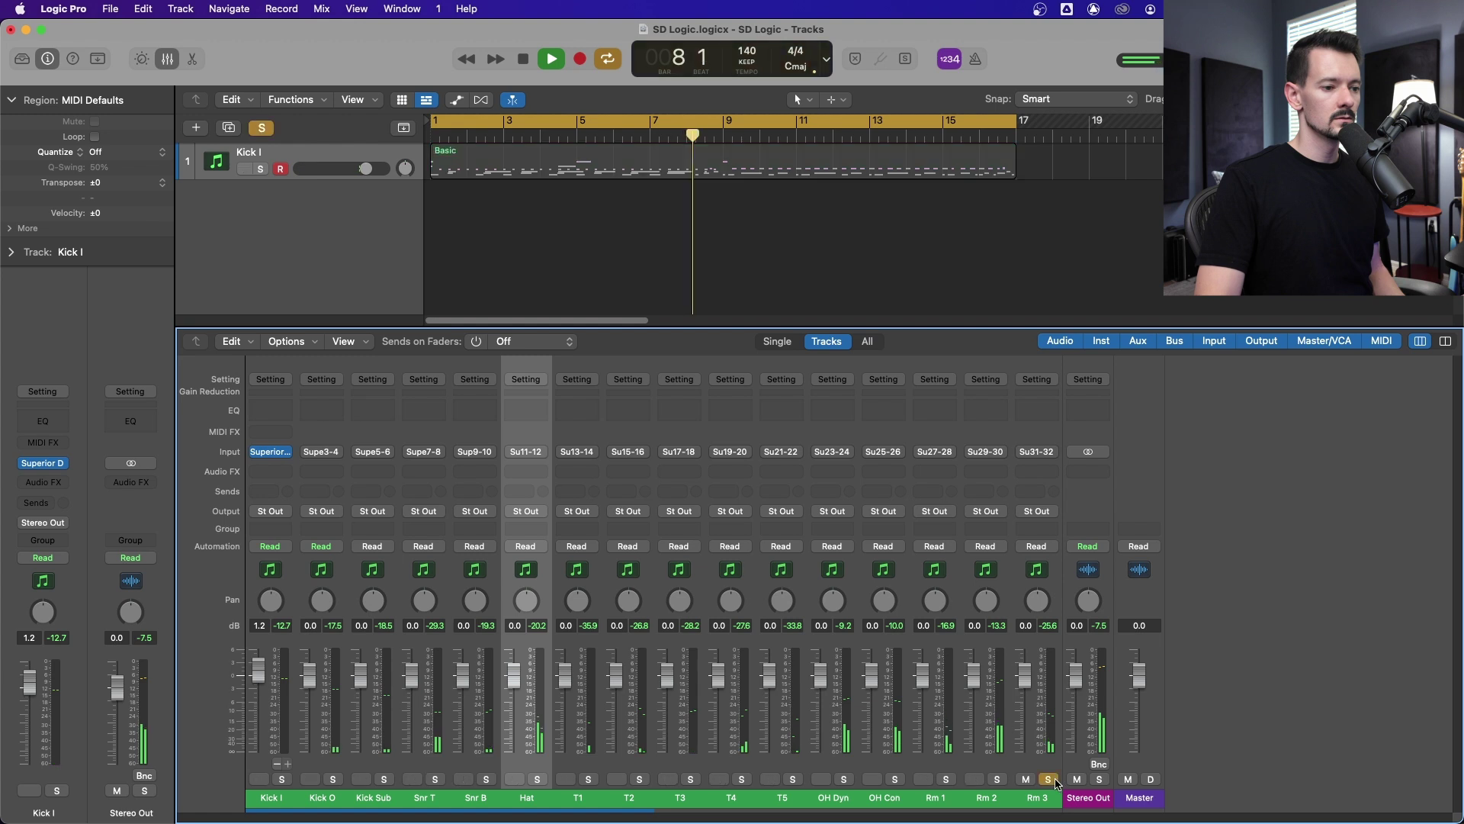
left_click(1049, 779)
key("space")
Show the drum instrument window again, examine the channel pan positions in its mixer, and close the window.
left_click(270, 451)
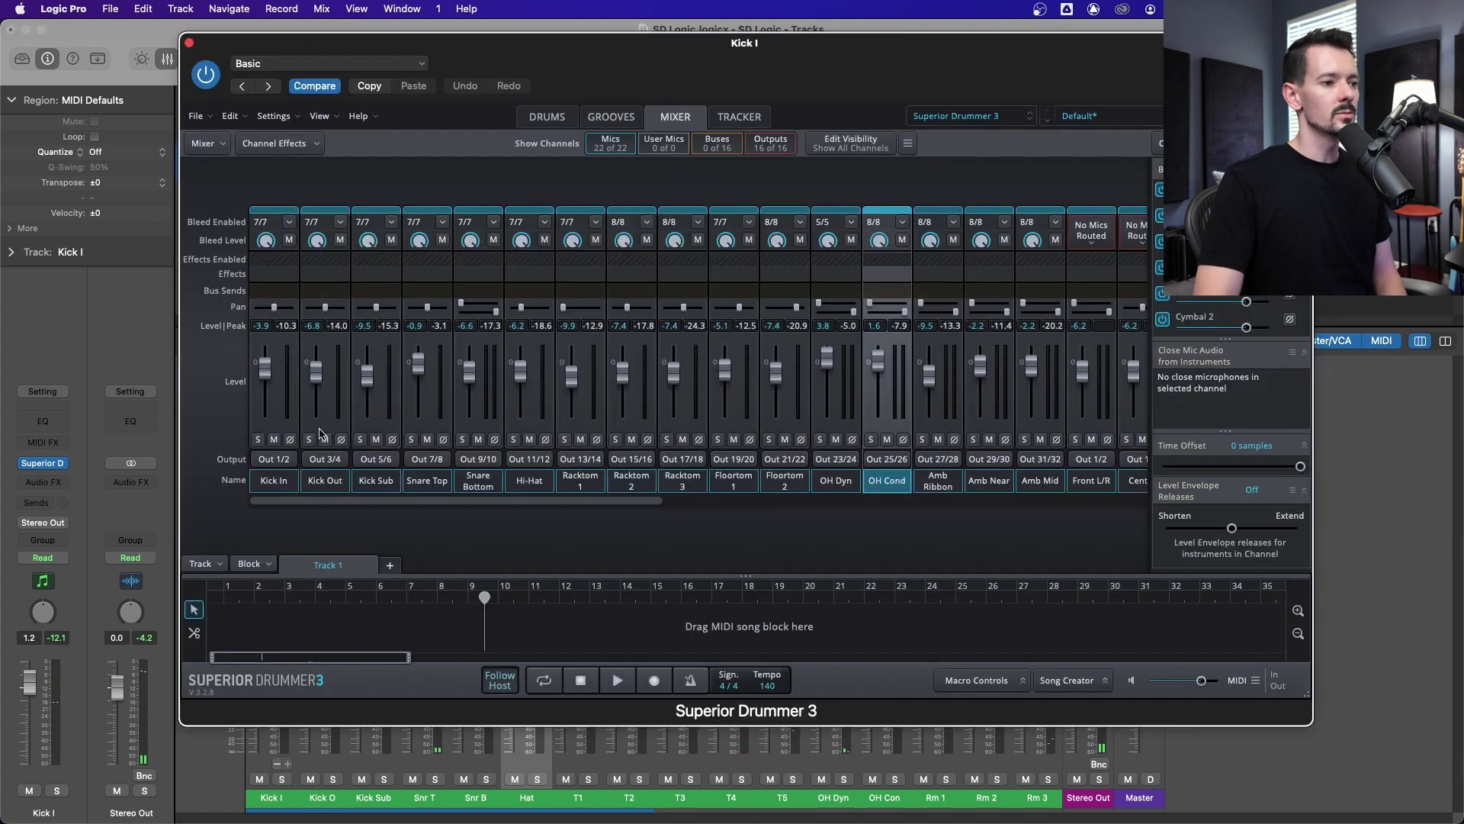
left_click_drag(769, 76, 690, 65)
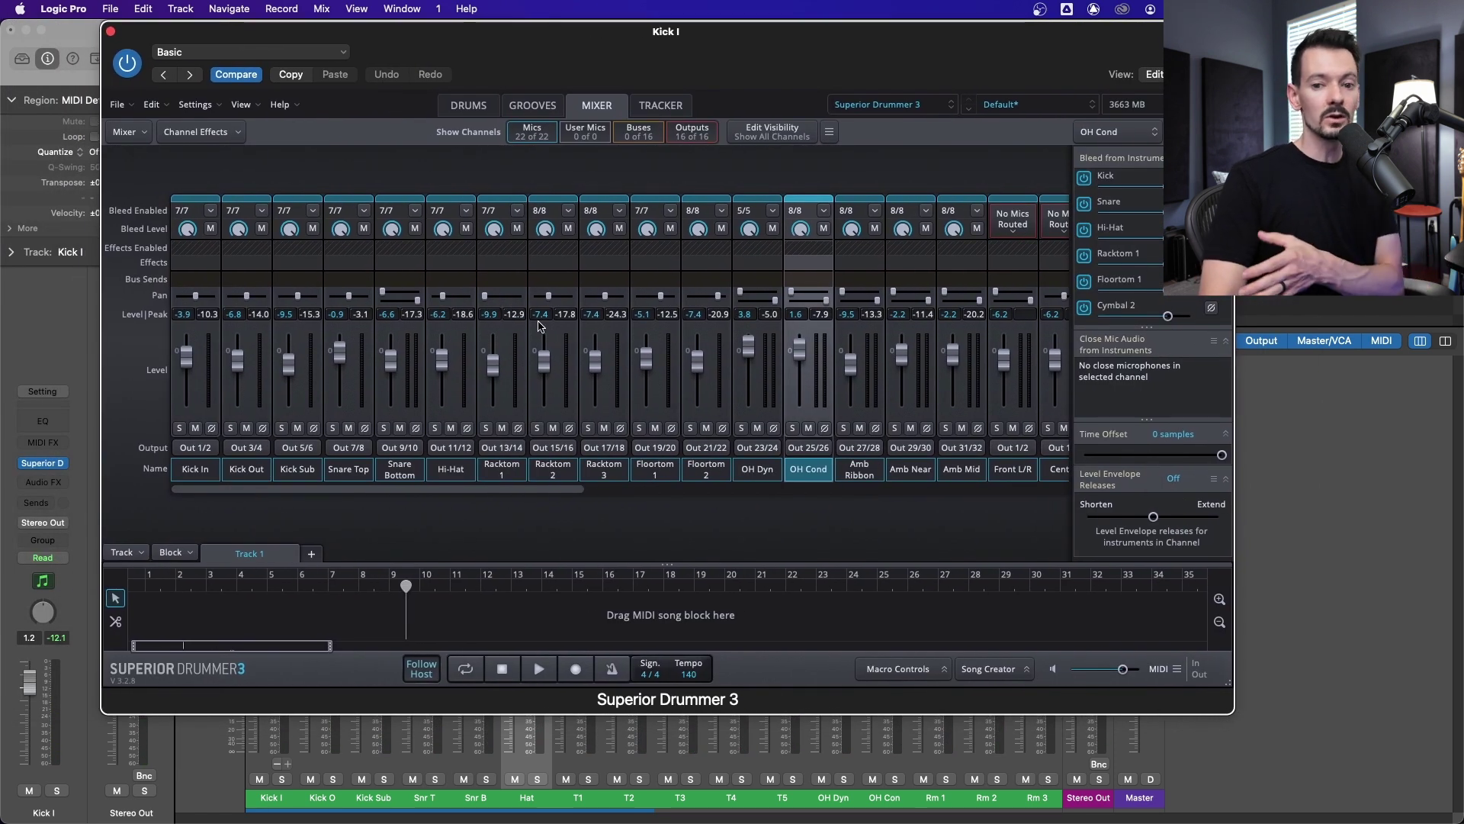
left_click_drag(670, 51, 804, 49)
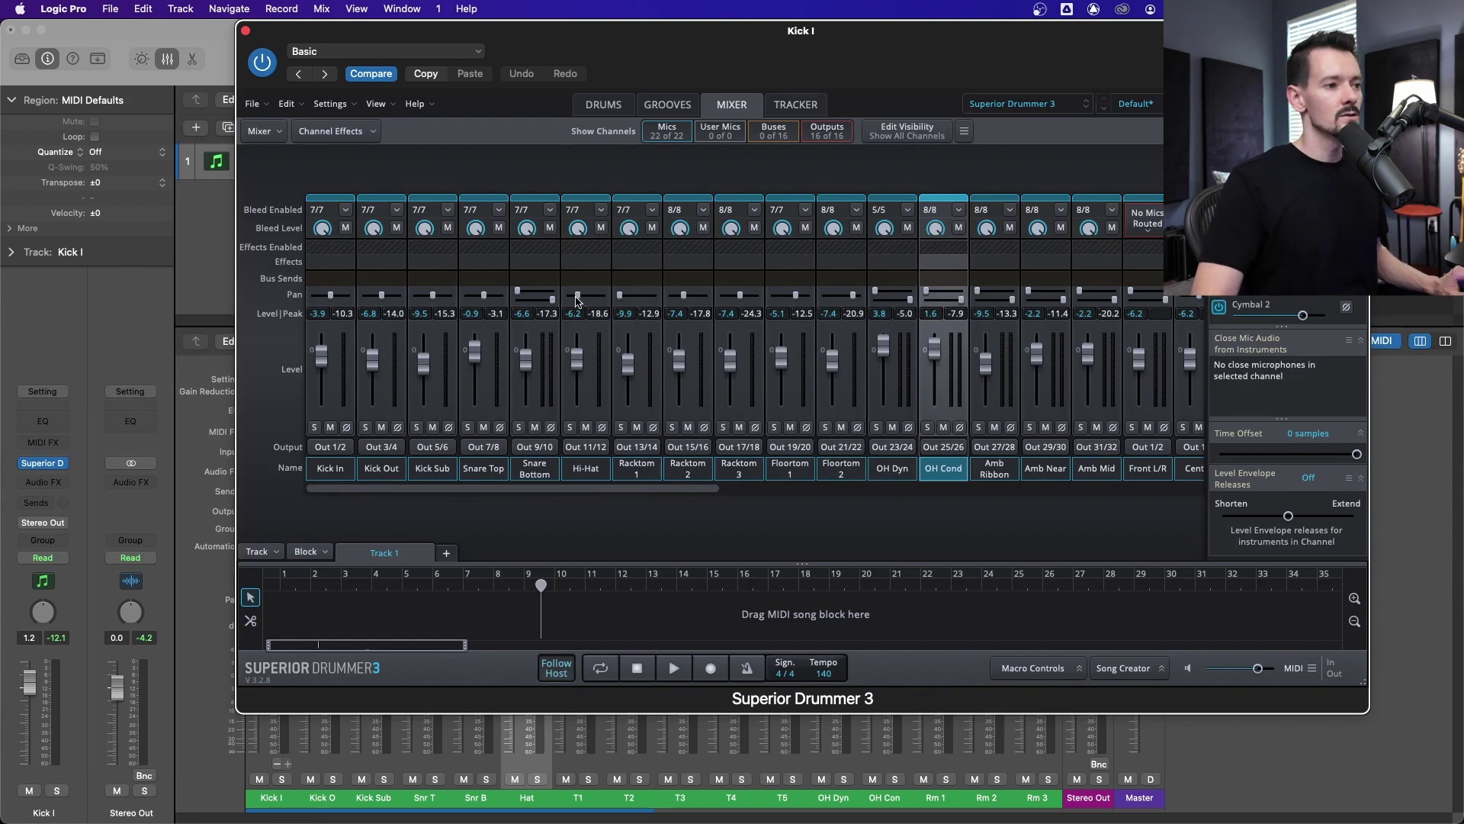
left_click_drag(578, 297, 618, 292)
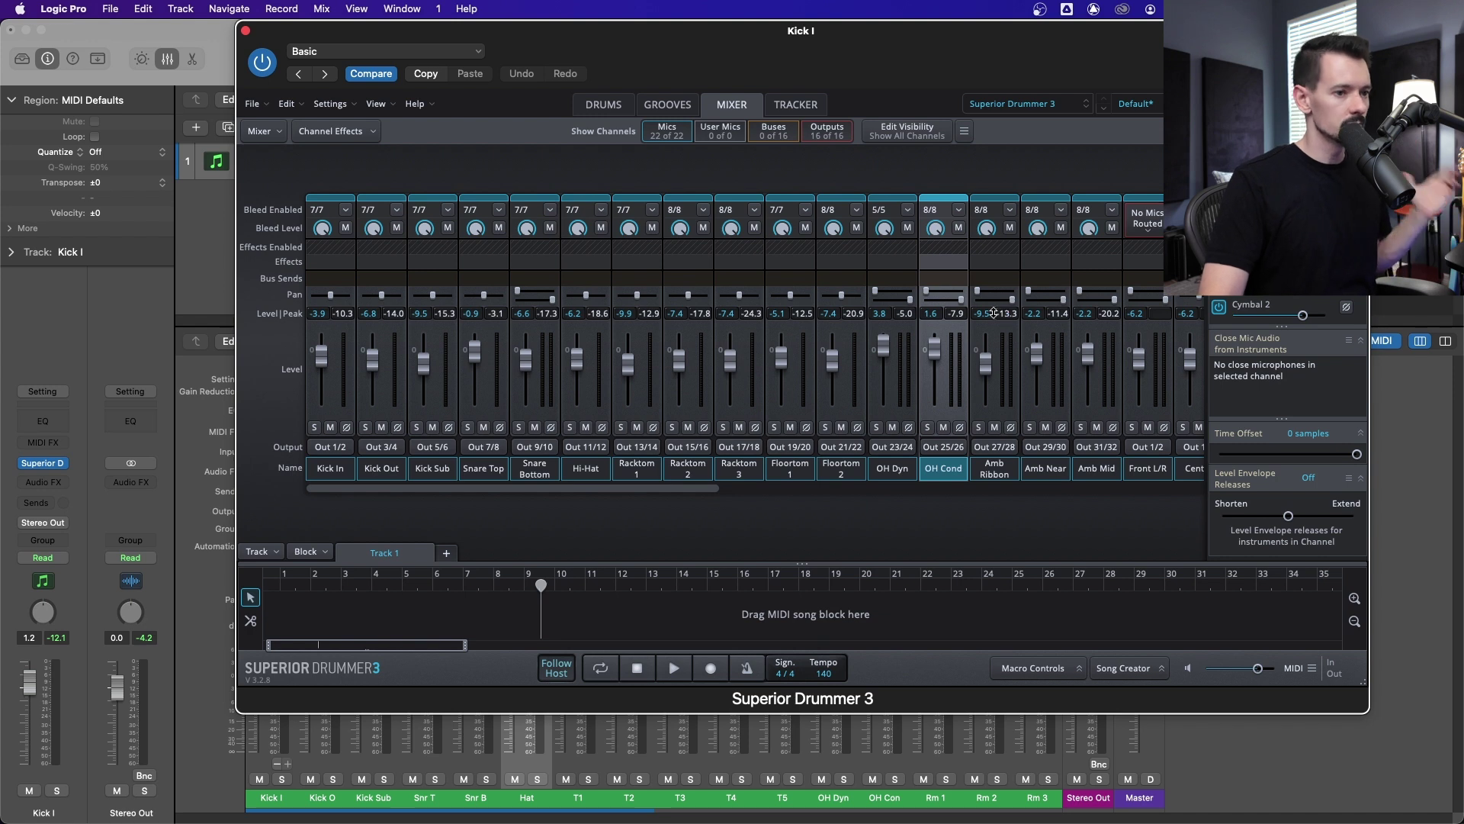
left_click(245, 31)
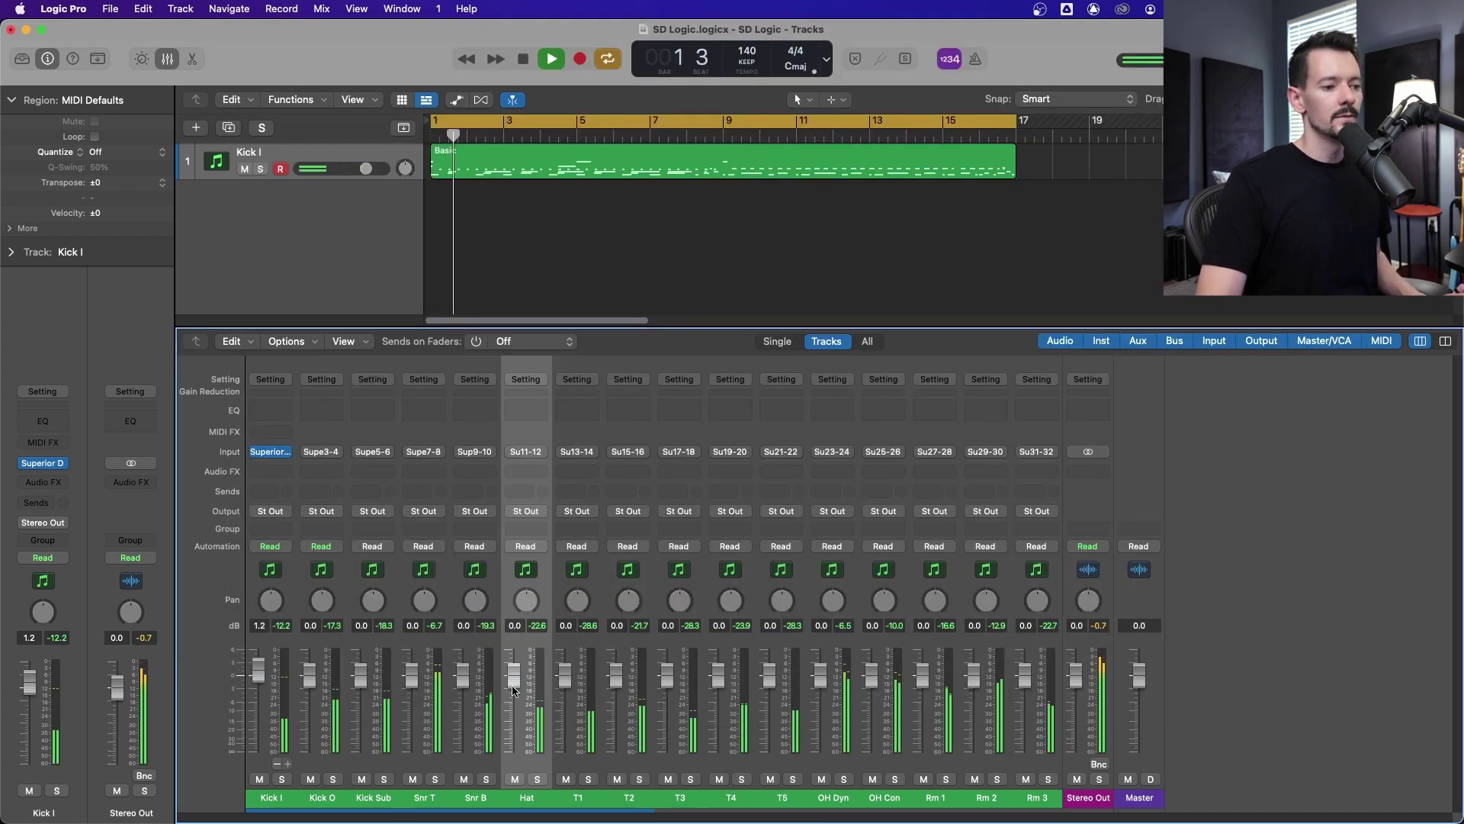
During playback, pan Hat and T1 to -41, T2 to -27, T3 to +16, T4 to +33 and T5 to +63.
left_click_drag(526, 600, 526, 635)
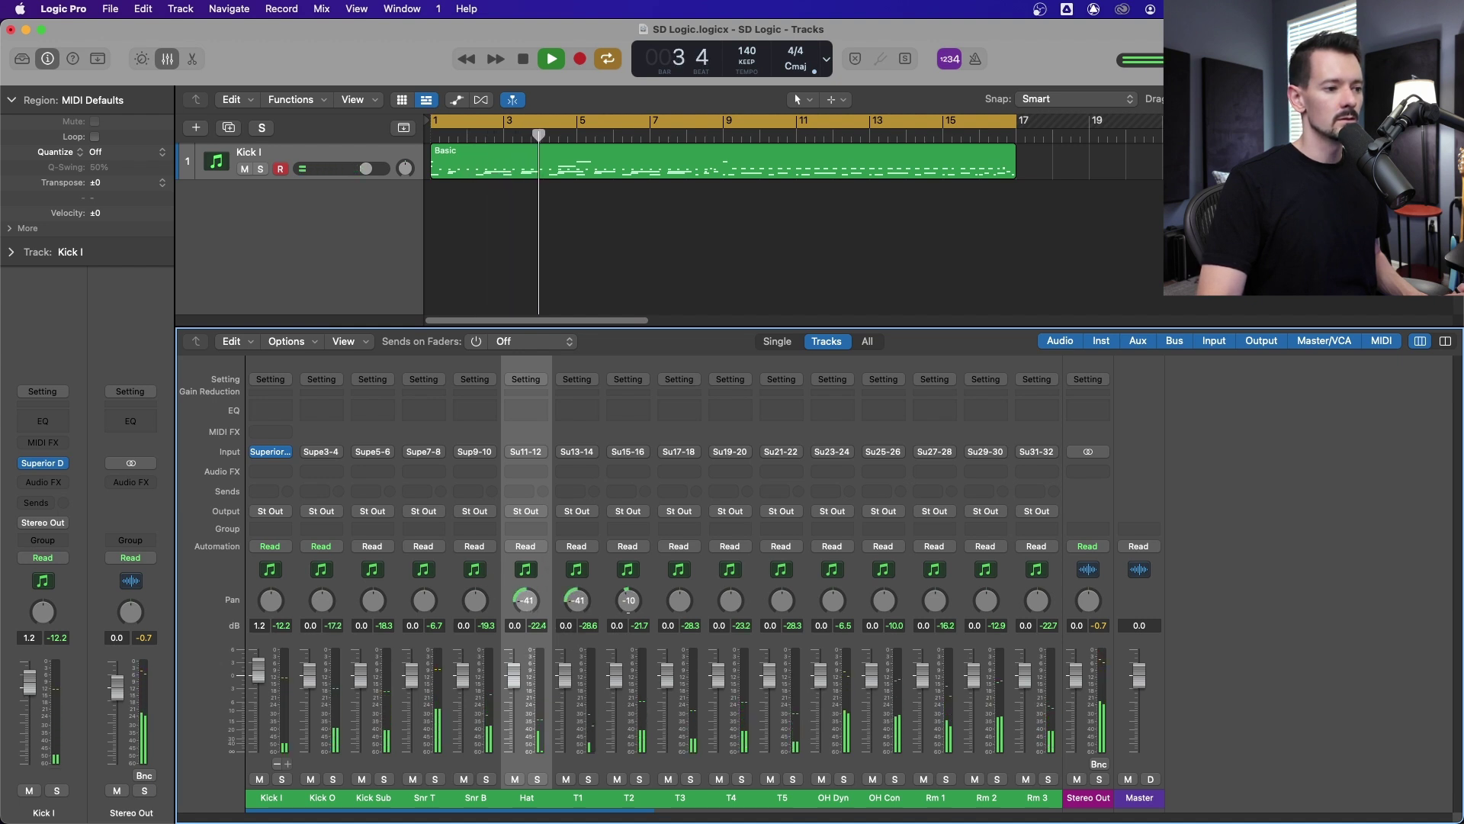
left_click_drag(731, 600, 781, 564)
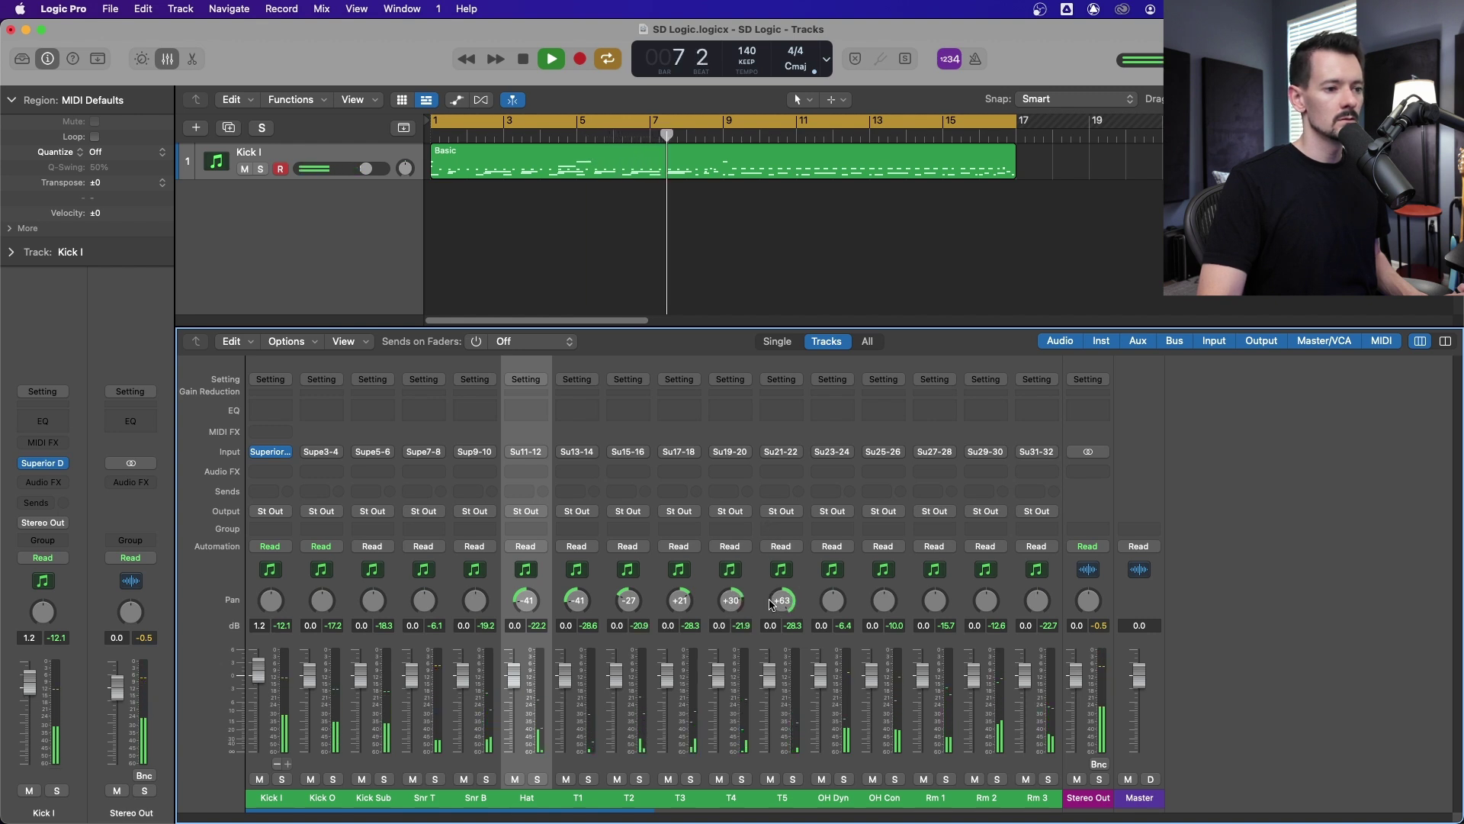
left_click_drag(680, 600, 669, 607)
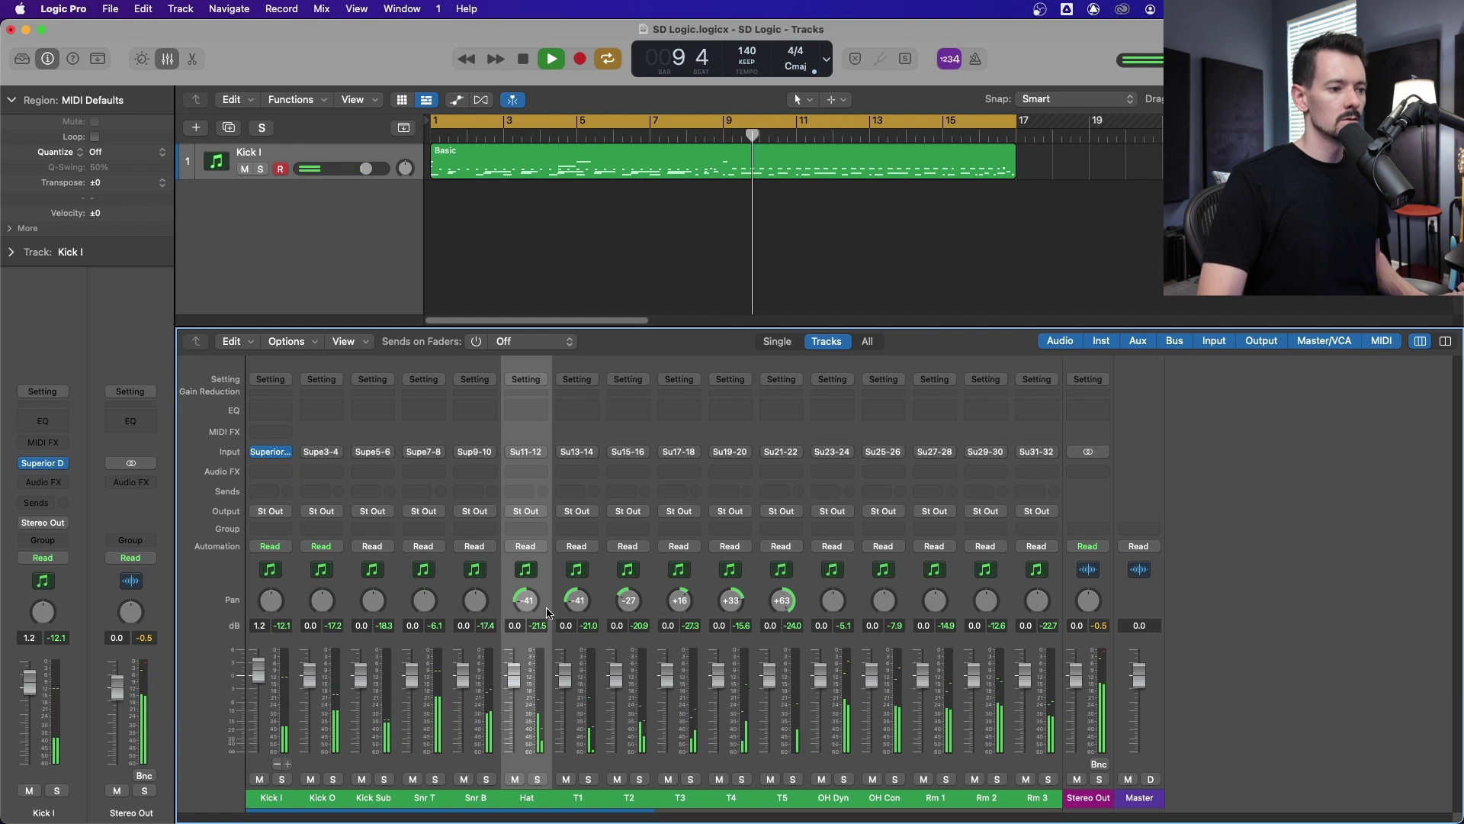
key("space")
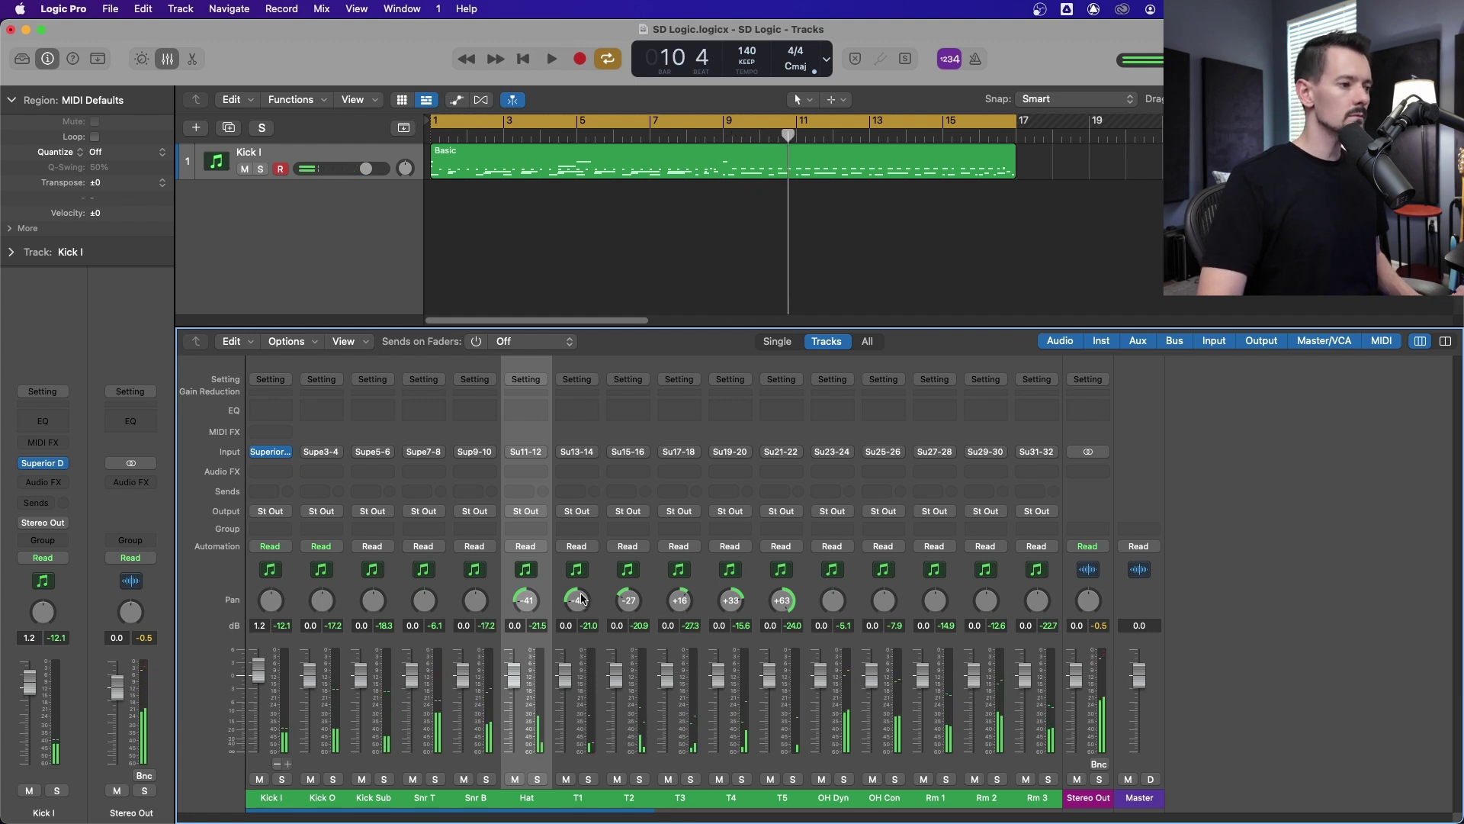
Create arrangement tracks for all drum channels from Kick I through Rm 3, and hide the mixer.
key("Up")
key("Up")
key("Up")
key("Up")
key("Up")
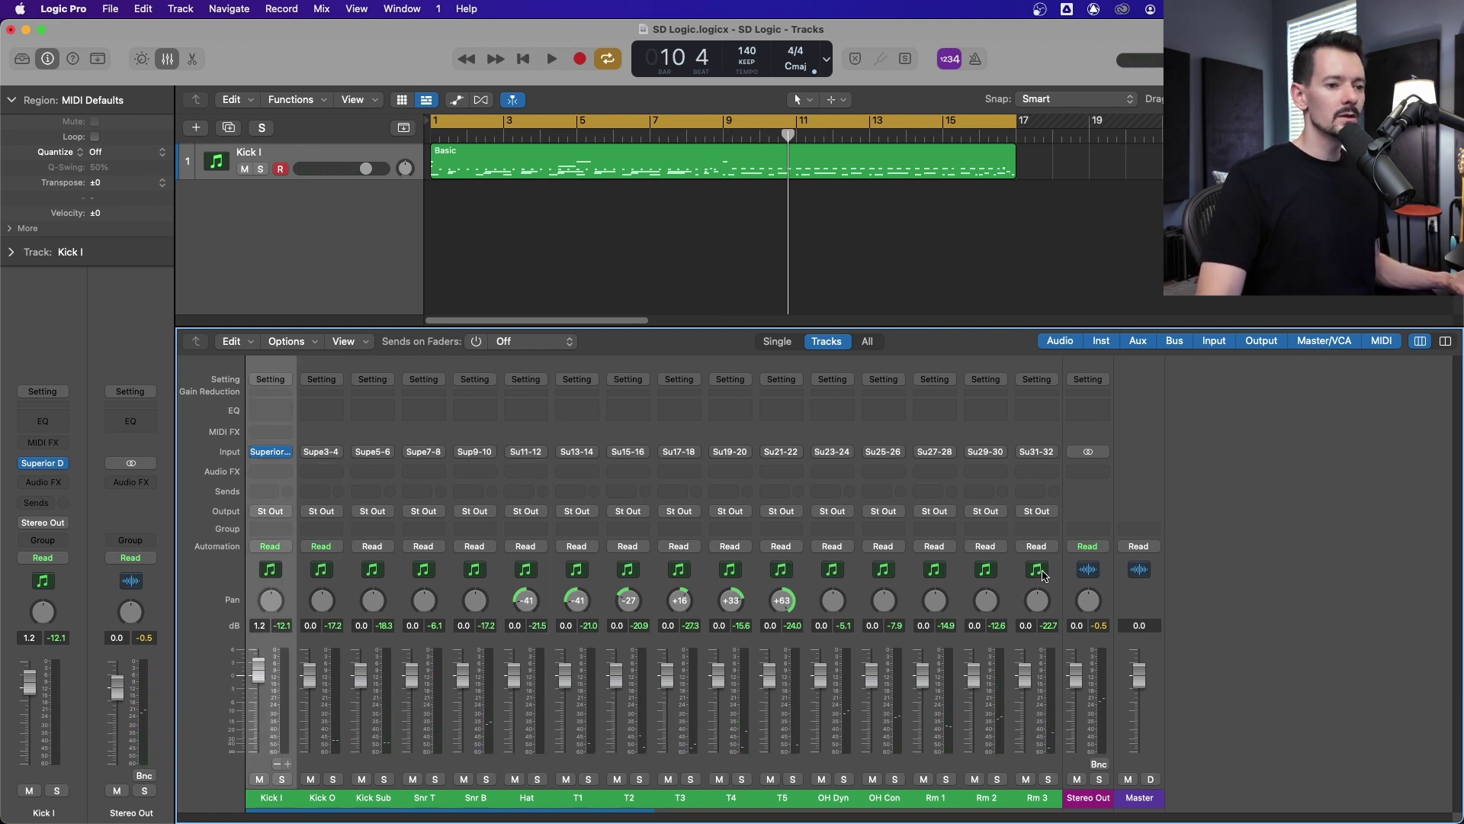
right_click(668, 568)
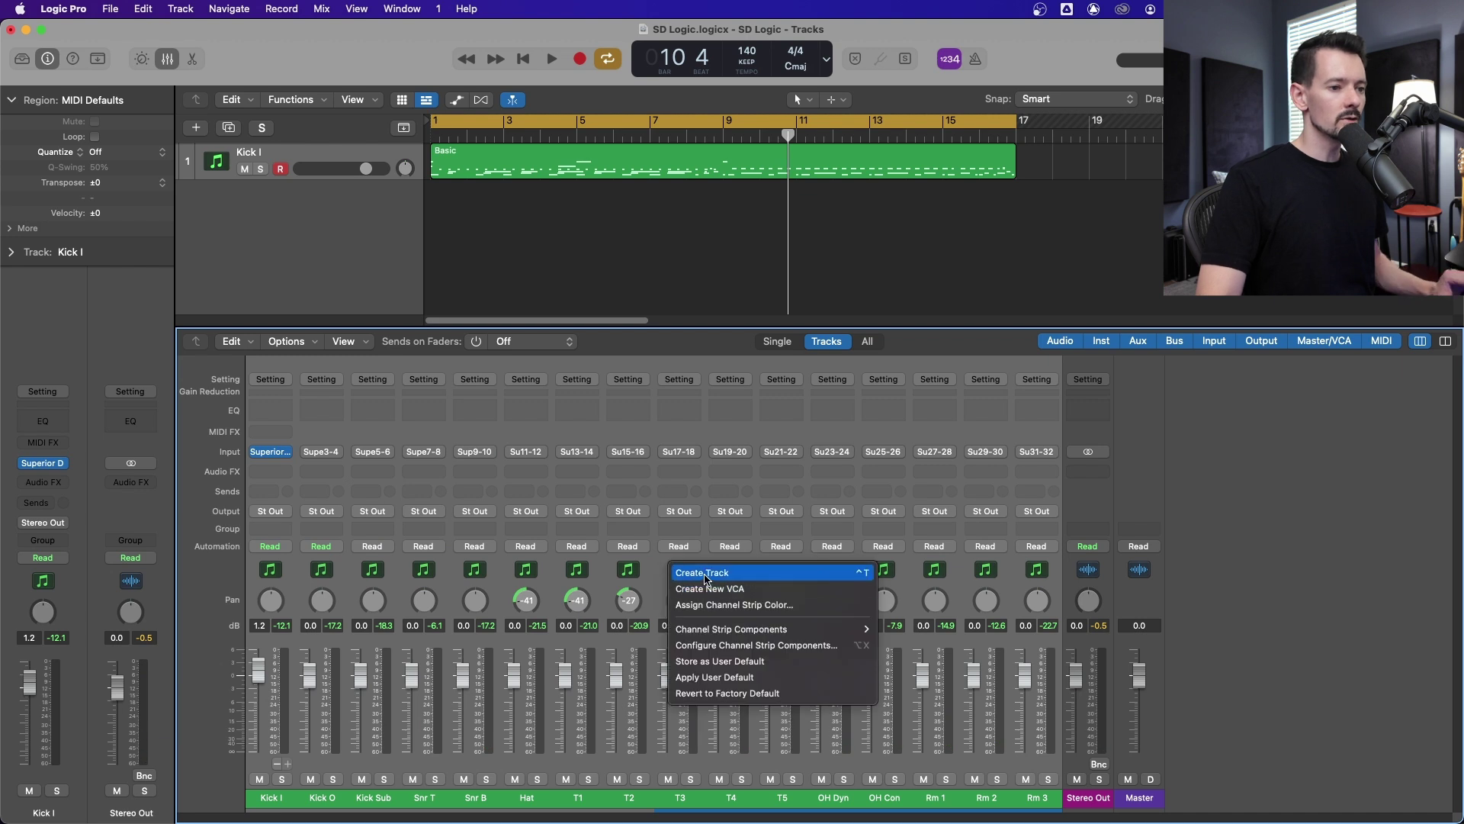
left_click(701, 573)
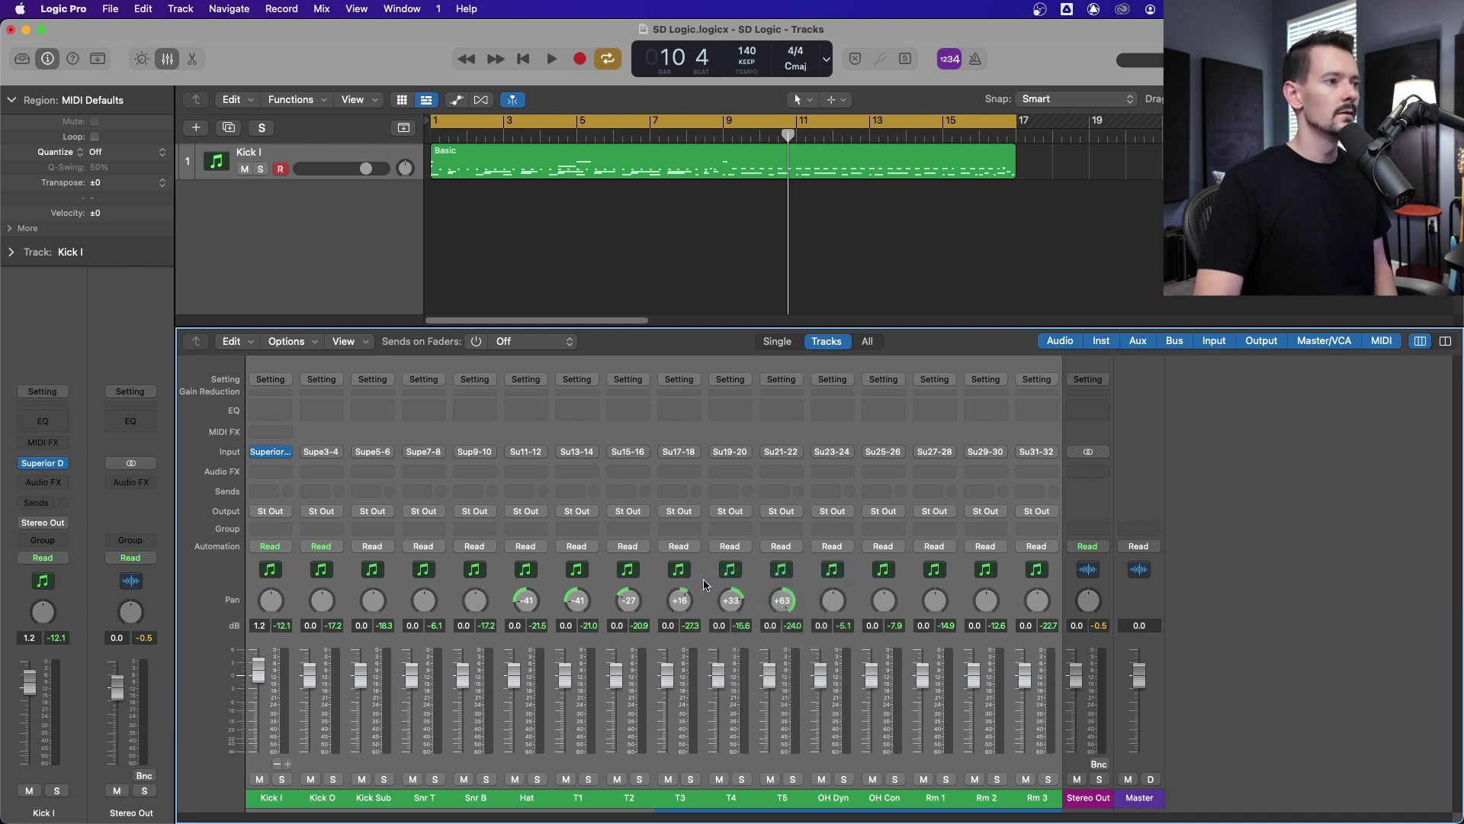
left_click(160, 66)
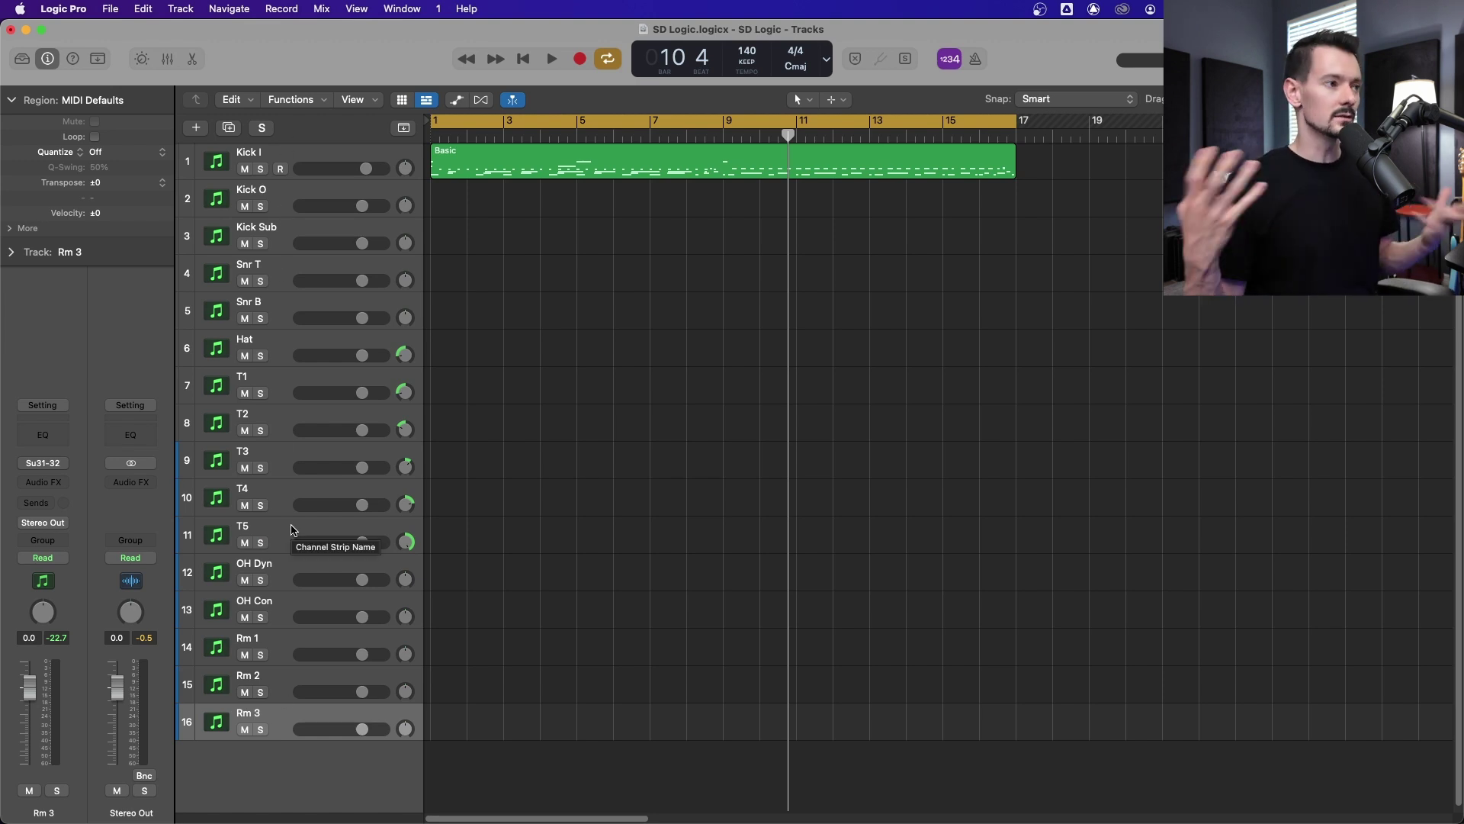
Group the tracks from Kick I through Rm 3 into a Summing Stack.
left_click(259, 156)
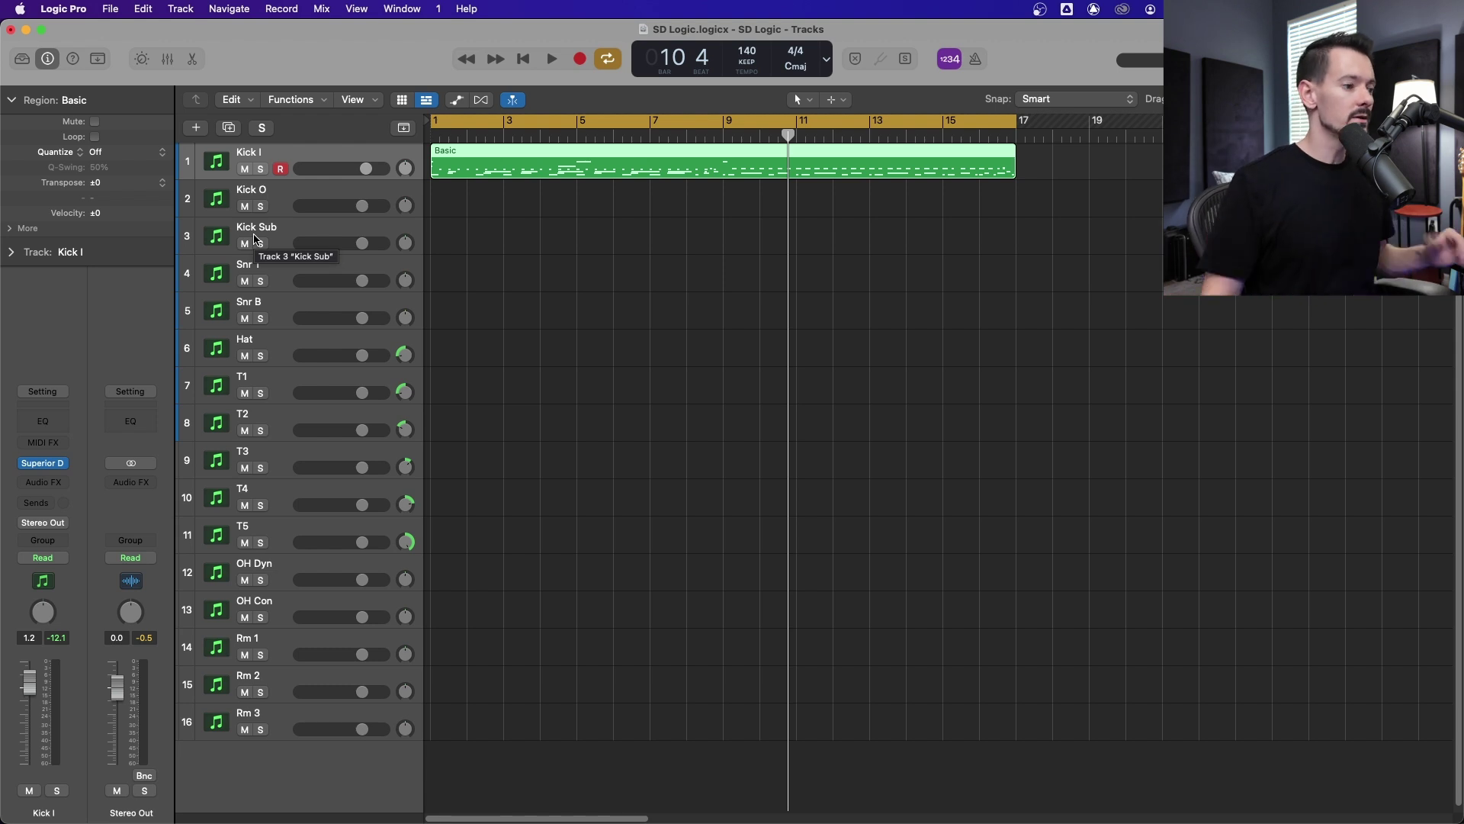
left_click(300, 714, "shift")
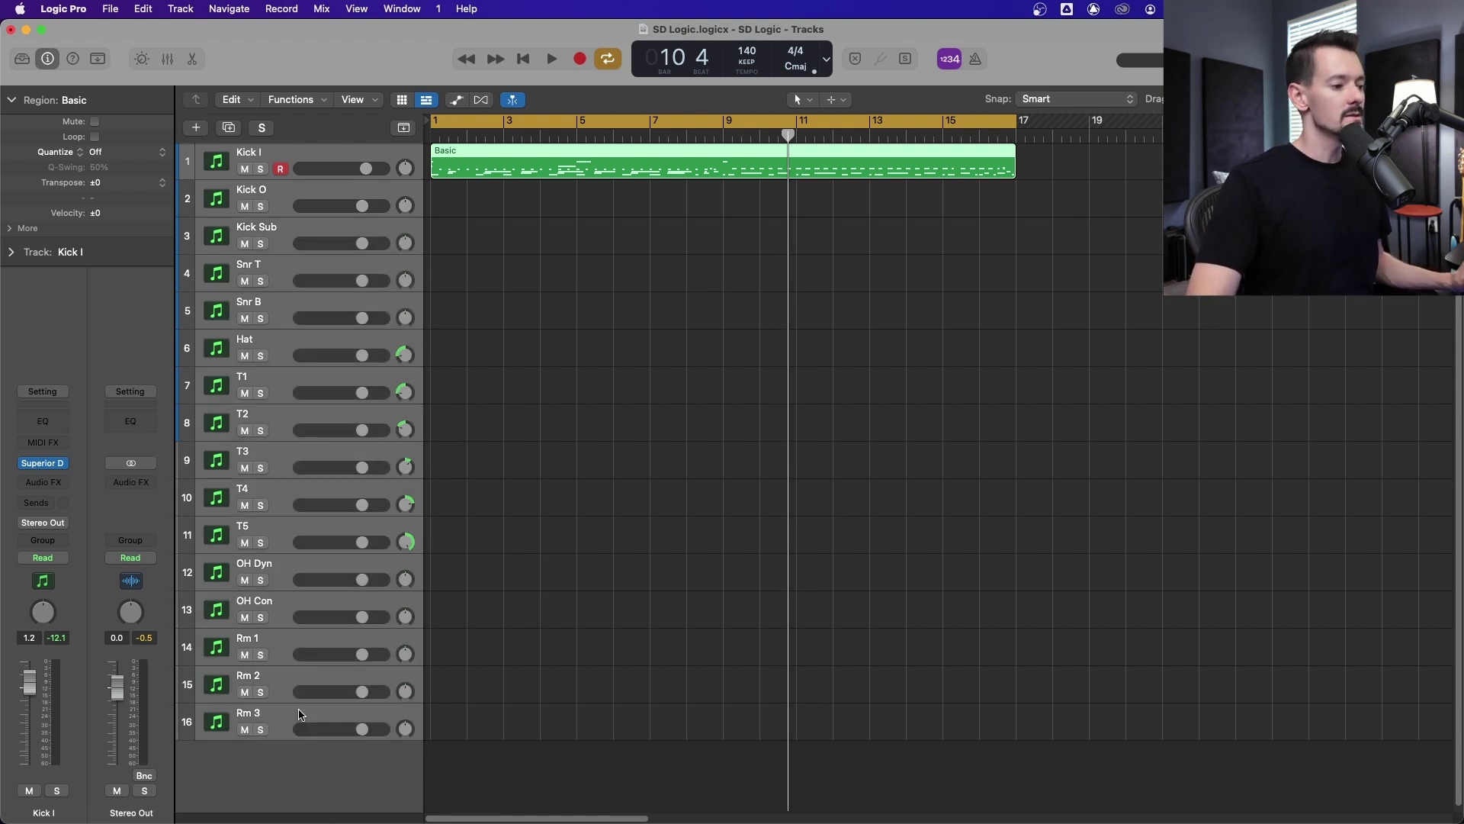
key("super+shift+d")
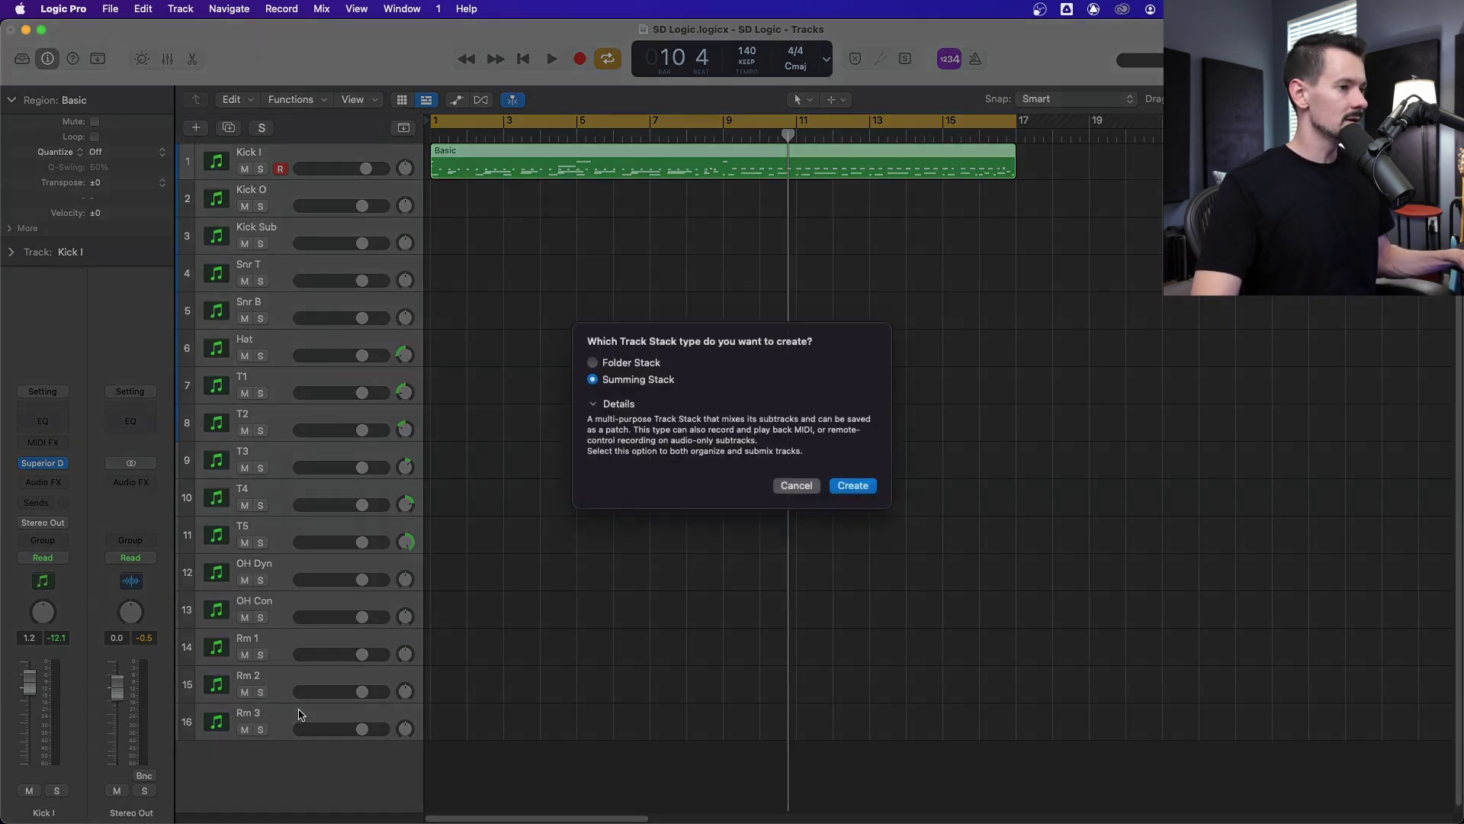
left_click(848, 493)
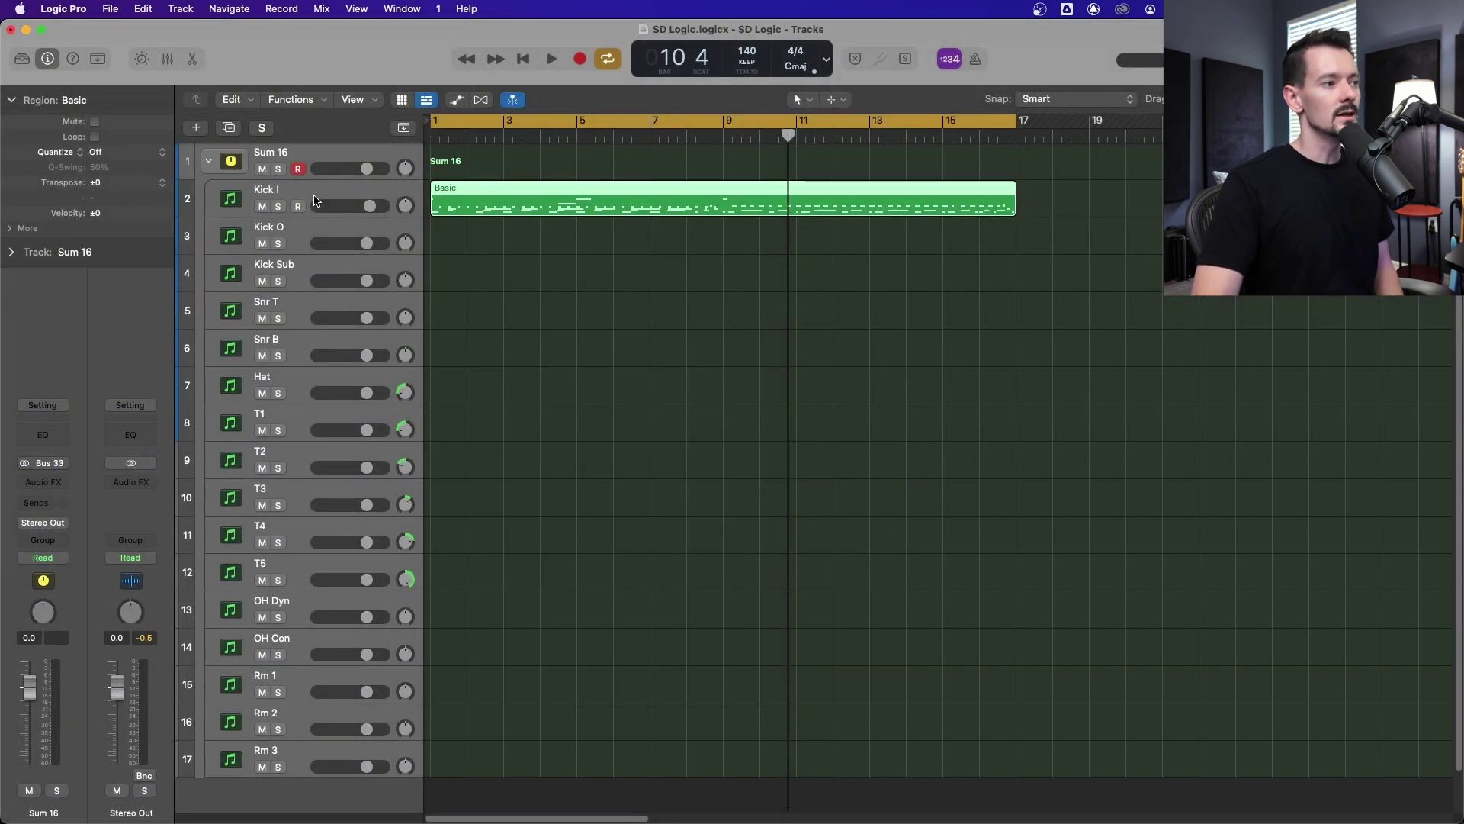
Collapse and expand the summing stack to check how its subtracks fold away.
left_click(210, 161)
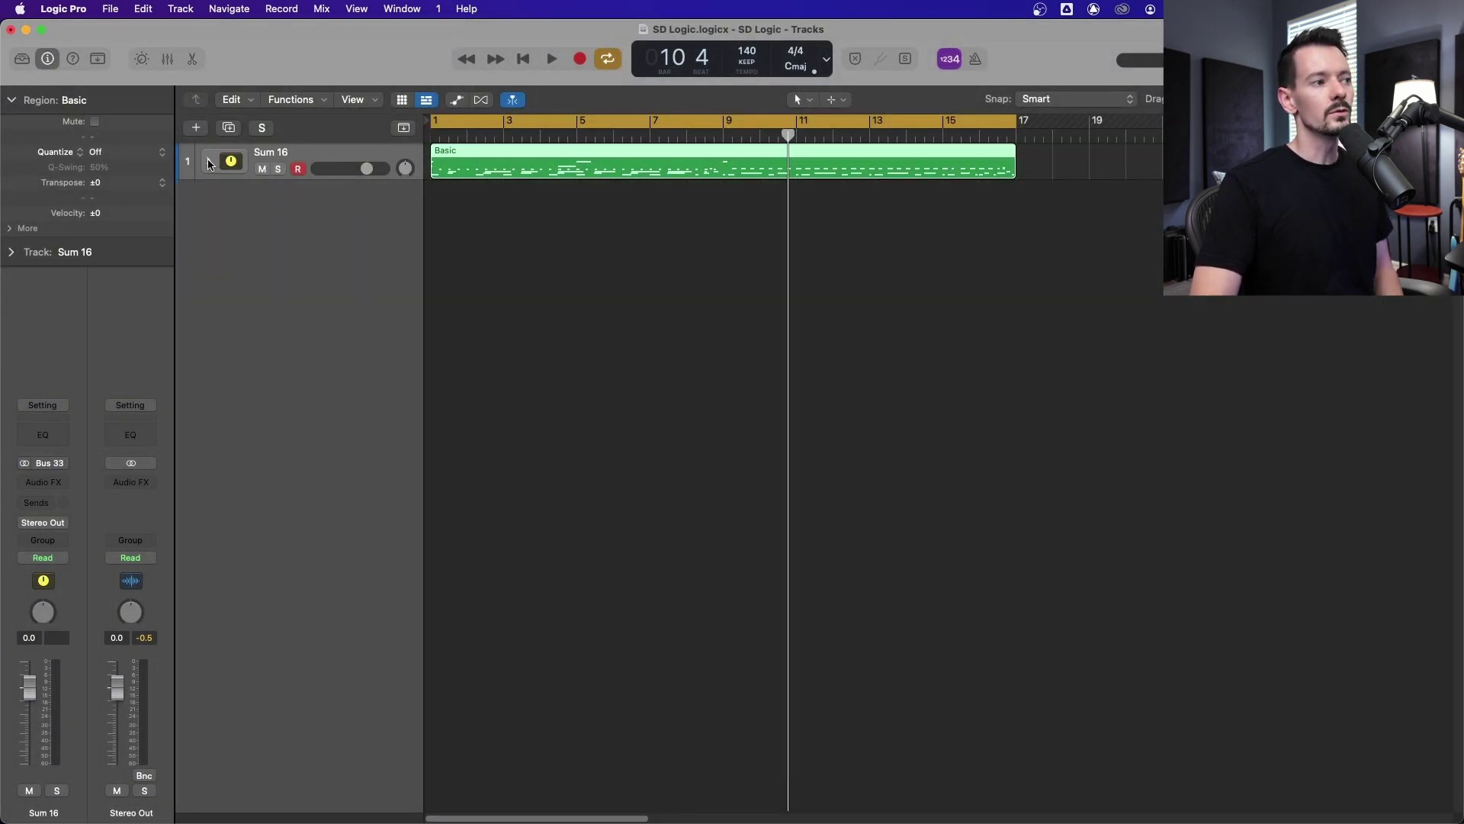
left_click(210, 162)
left_click(208, 162)
left_click(208, 162)
Show the mixer and select all channel strips from Kick I through Rm 3.
key("x")
key("Down")
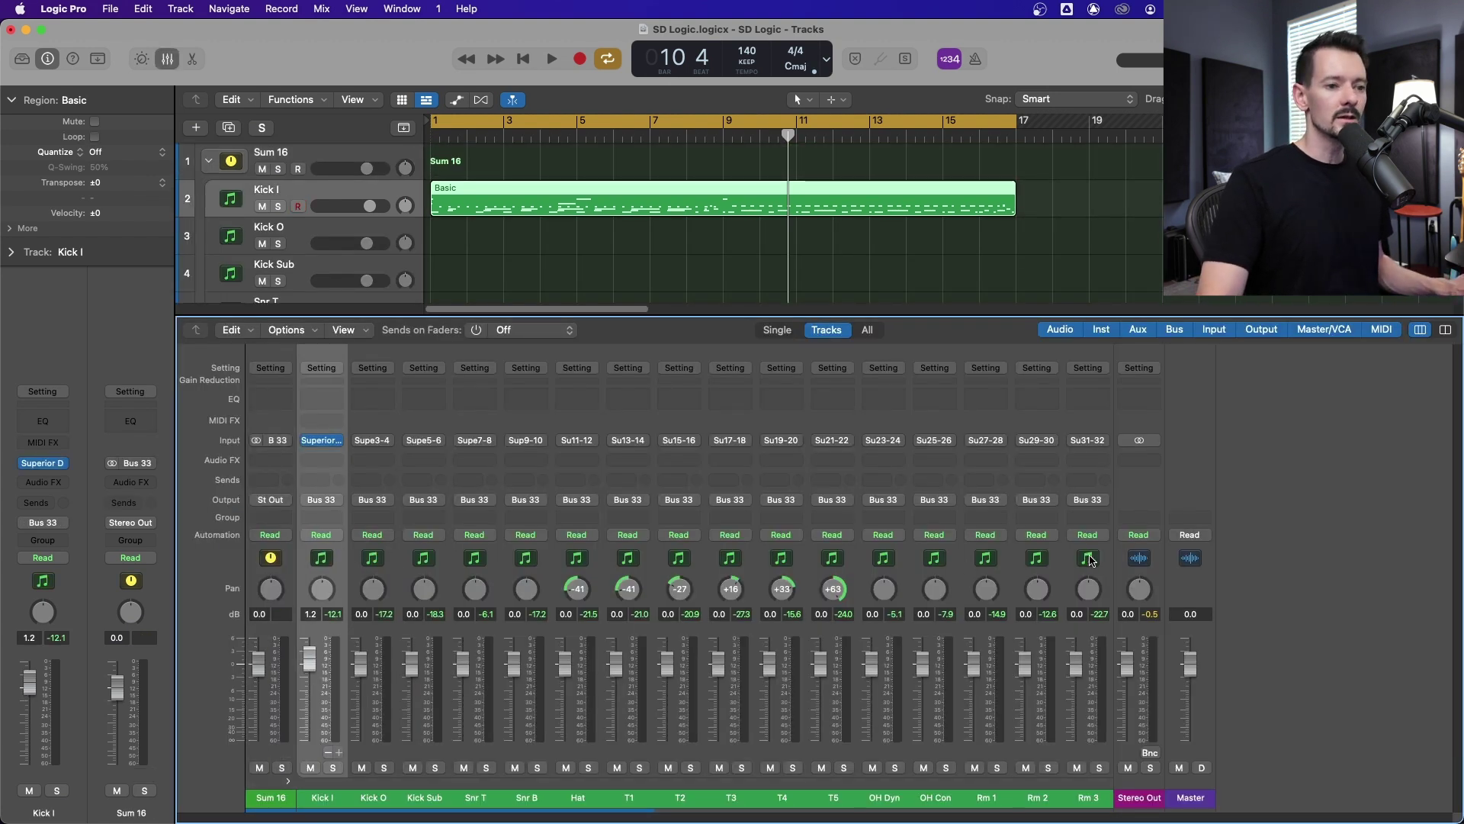
left_click(1090, 560, "shift")
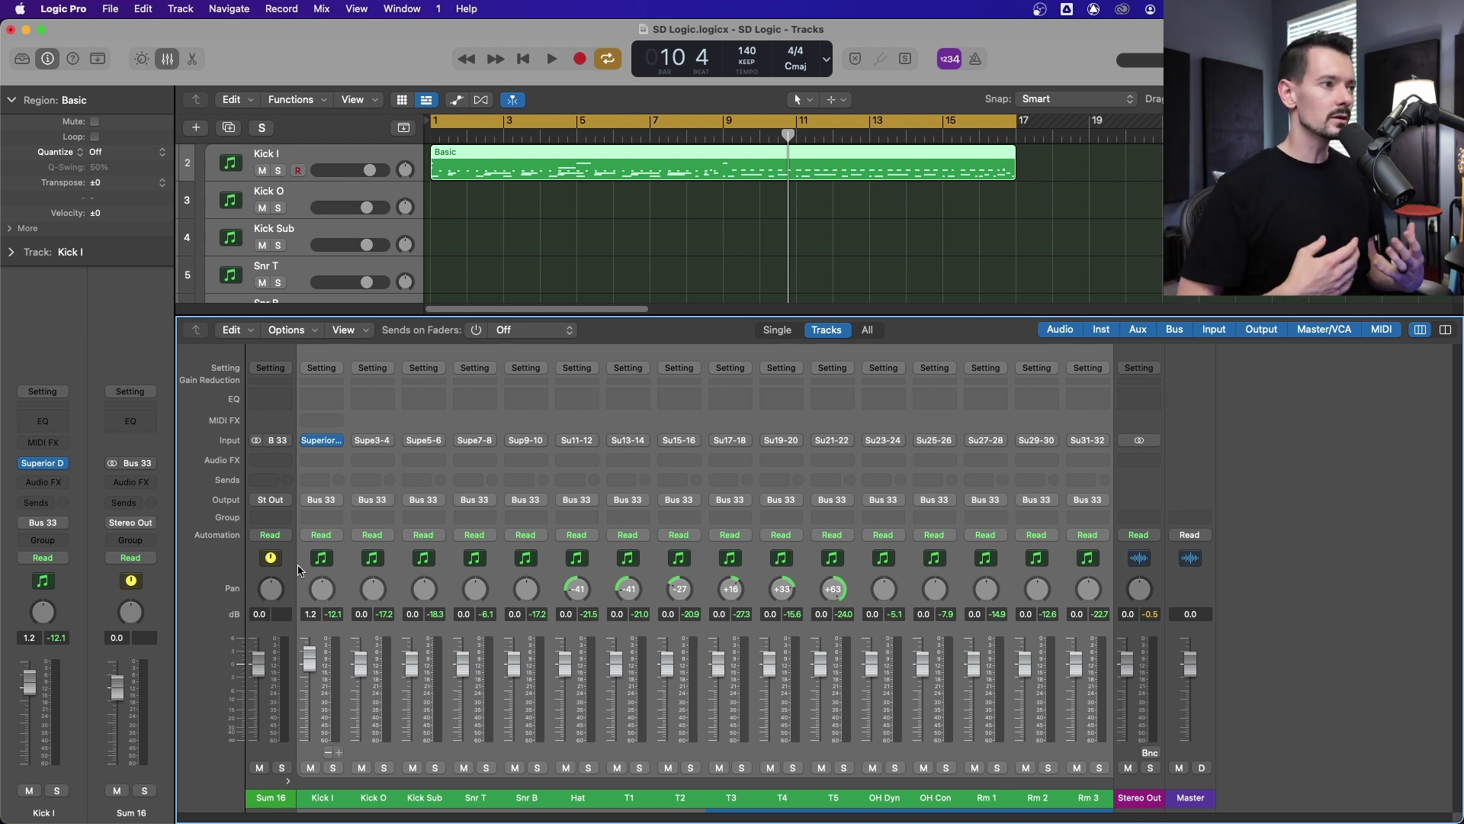
Open Superior Drummer 3 from the Kick I channel, shrink its window and place it beside the first mixer channels.
left_click(321, 440)
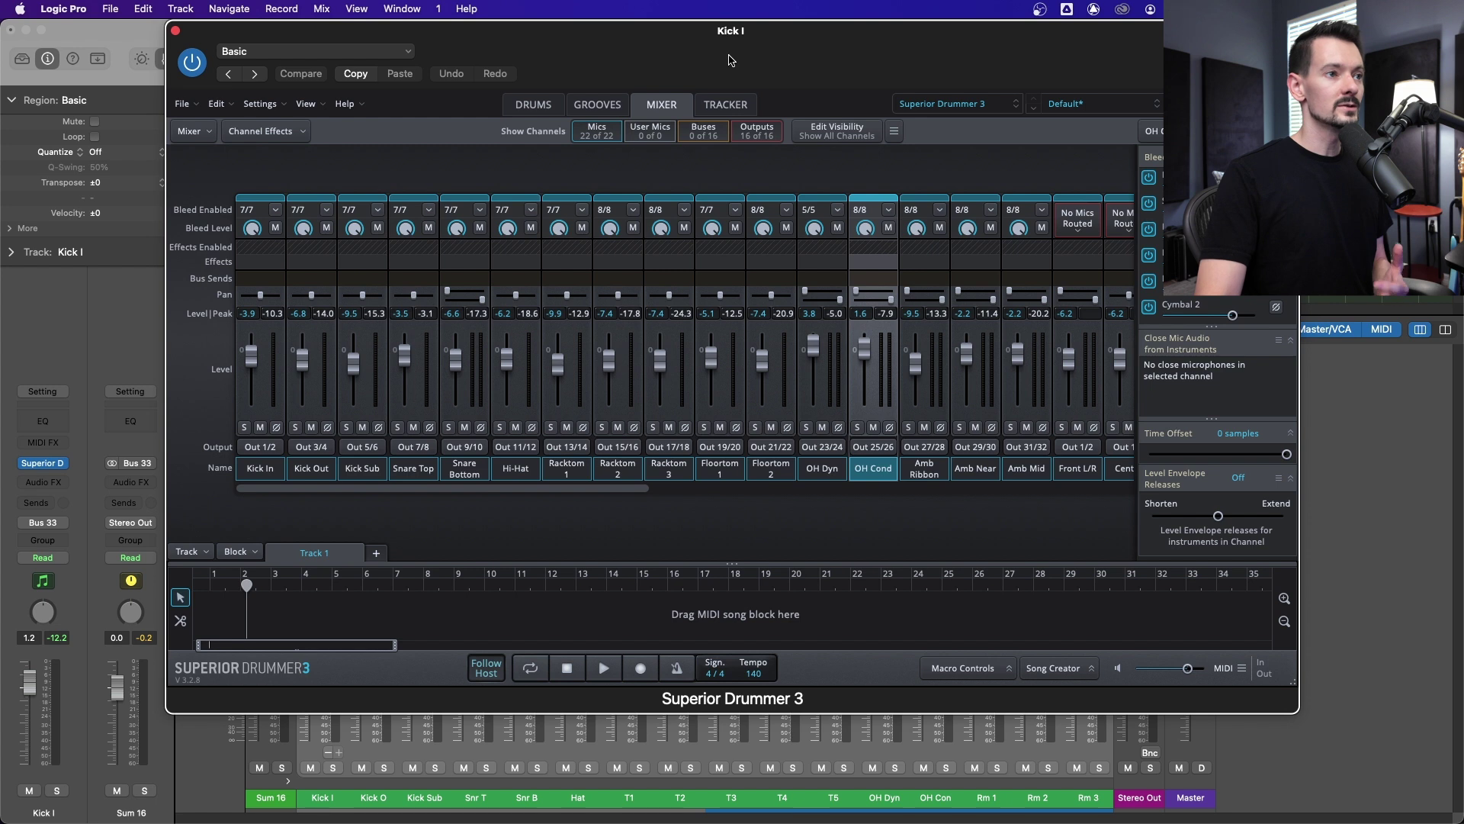
left_click_drag(1292, 689, 949, 506)
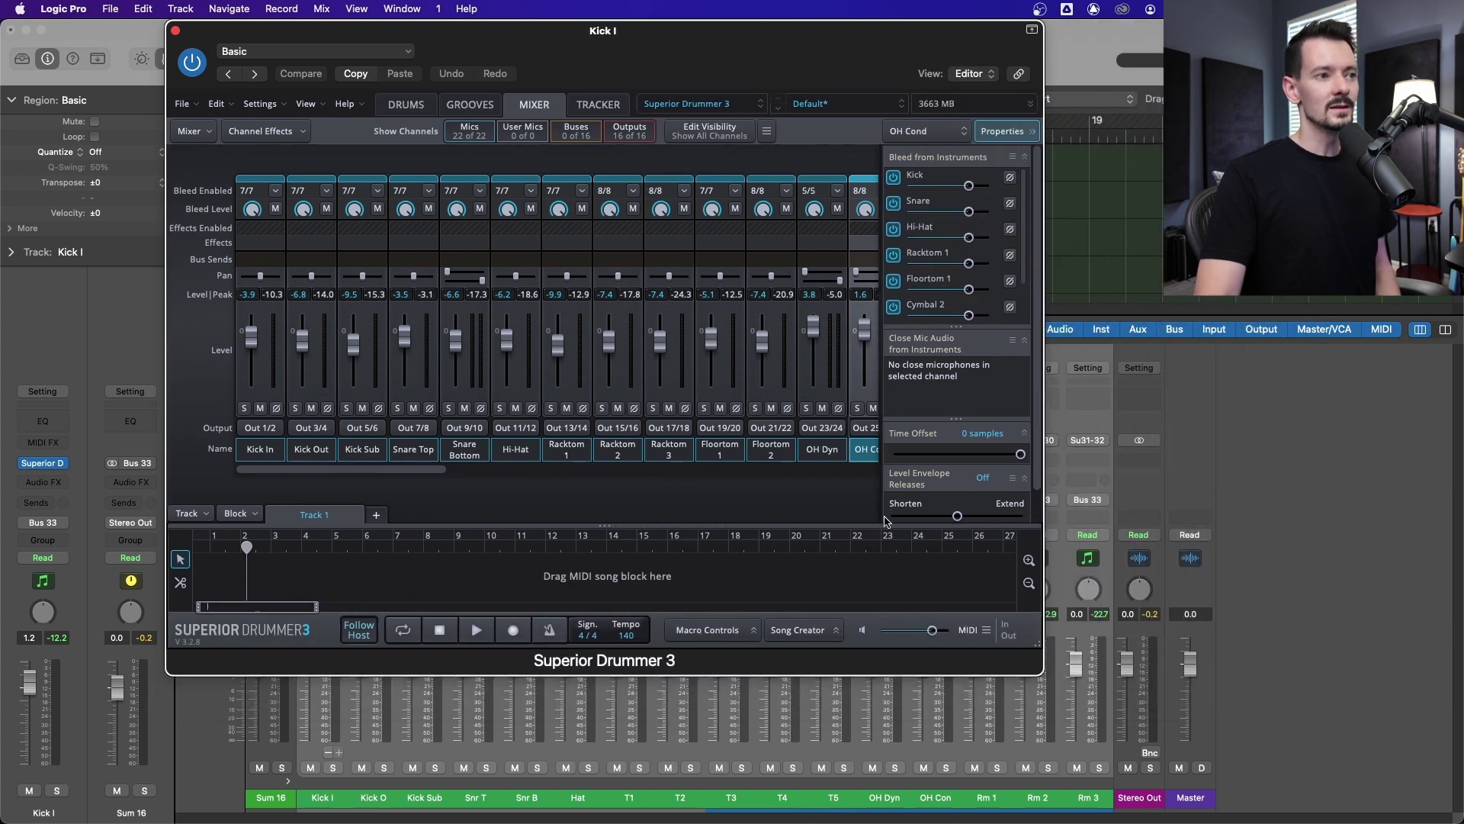
left_click_drag(574, 76, 992, 76)
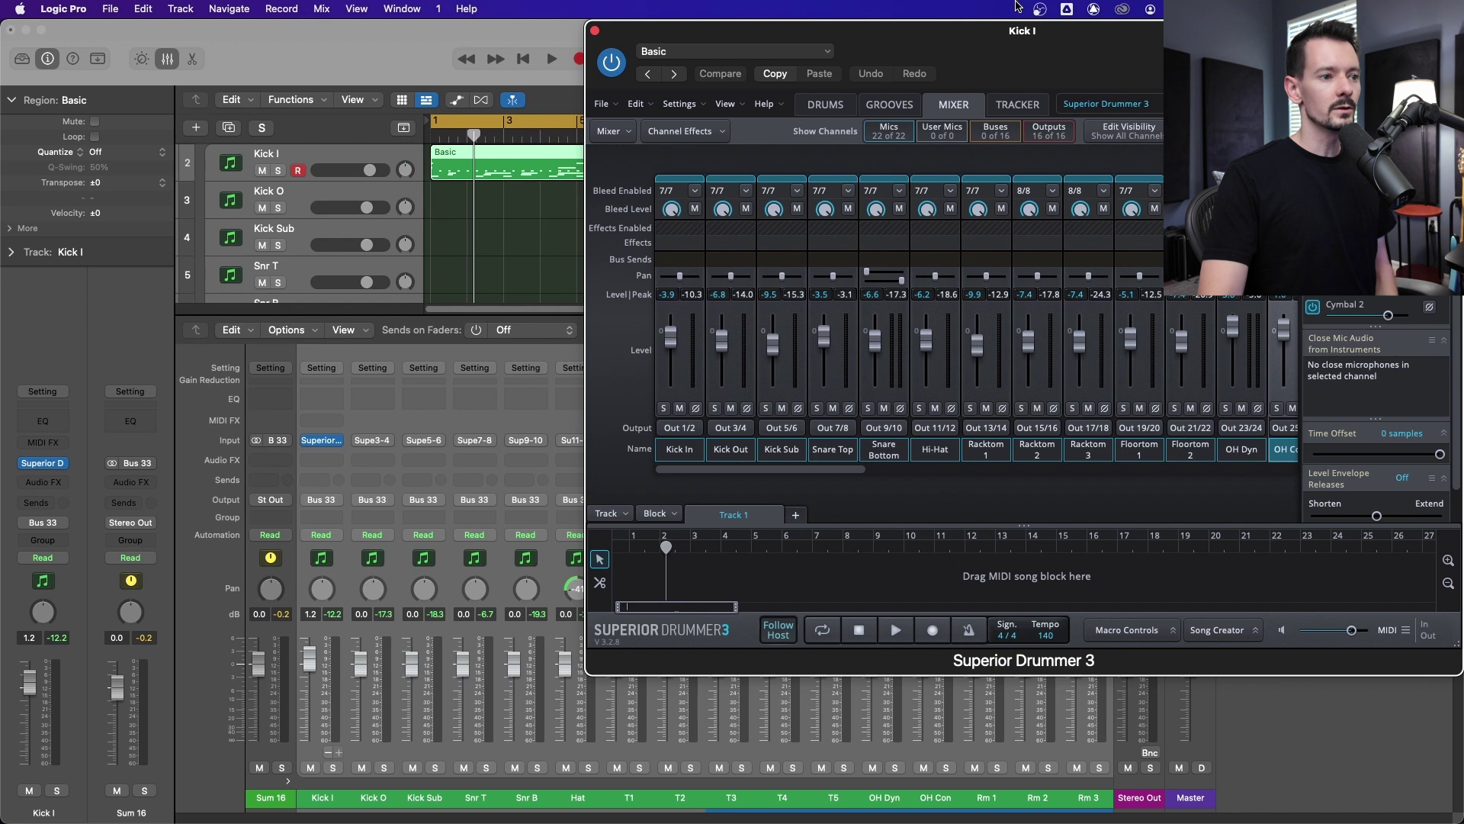
Solo Kick I and play the song to check its signal against the Superior Drummer mixer, then clear the solo.
left_click(332, 767)
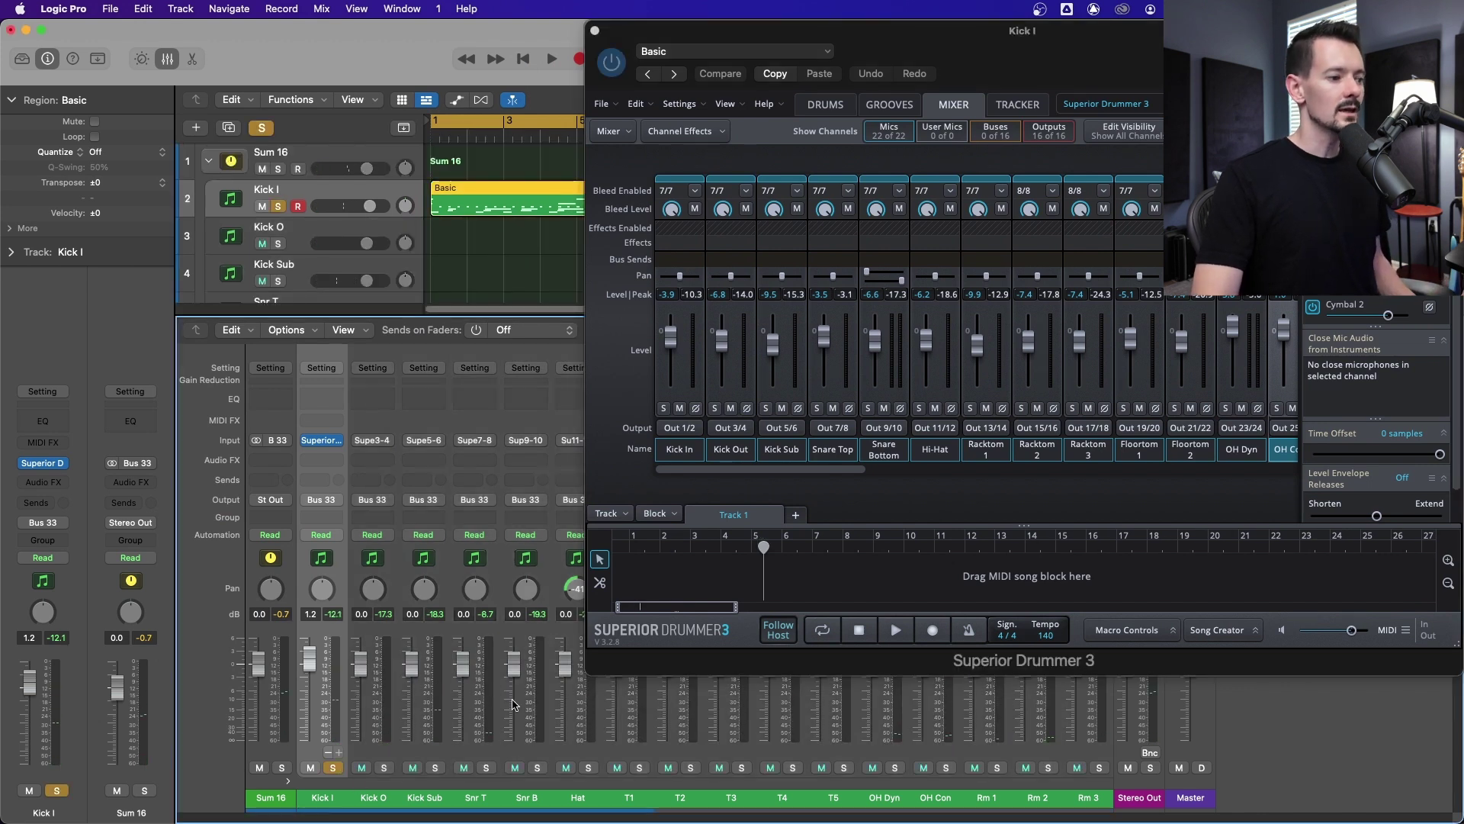
key("space")
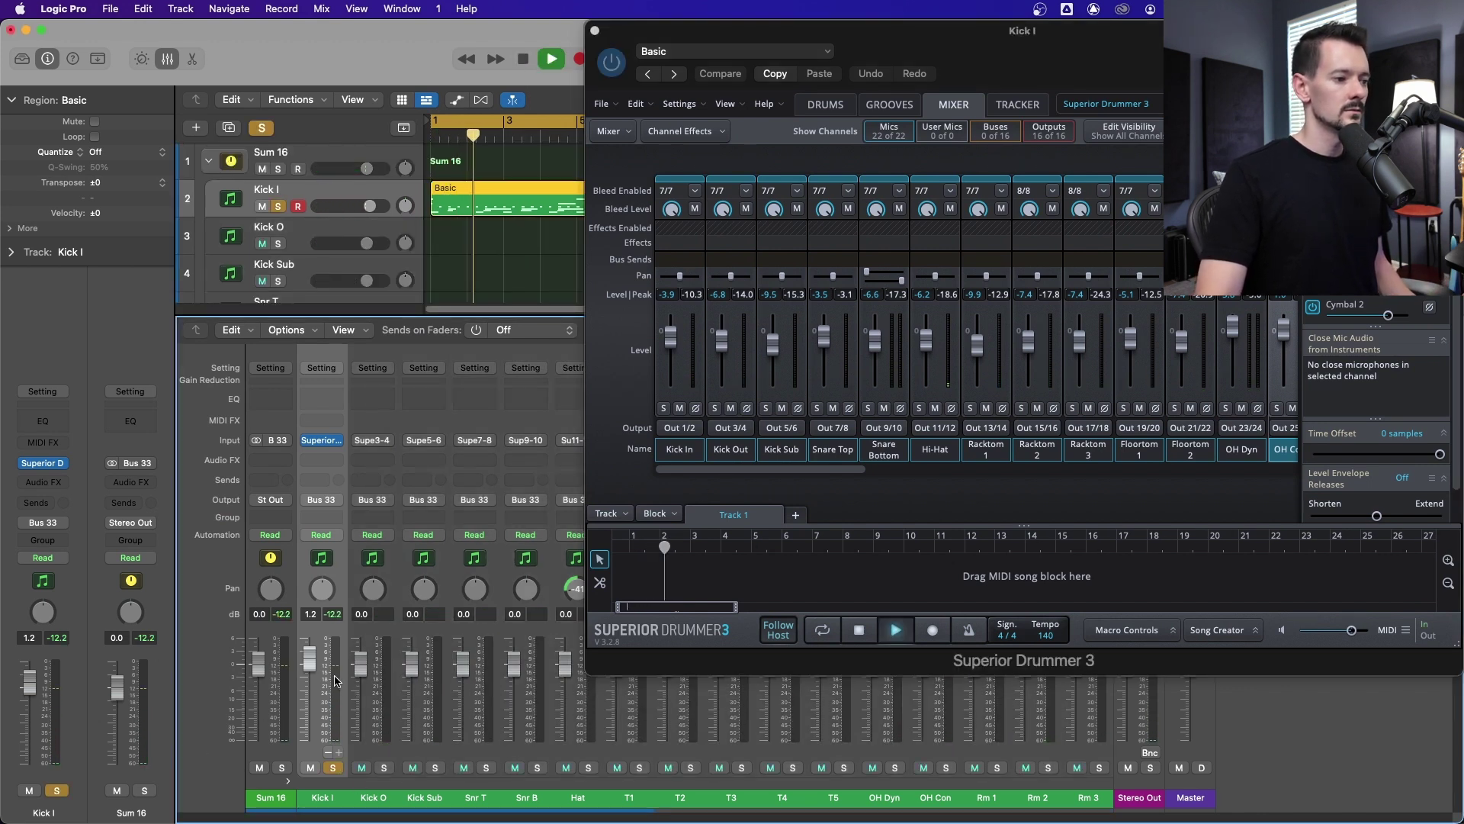
key("space")
left_click(332, 767)
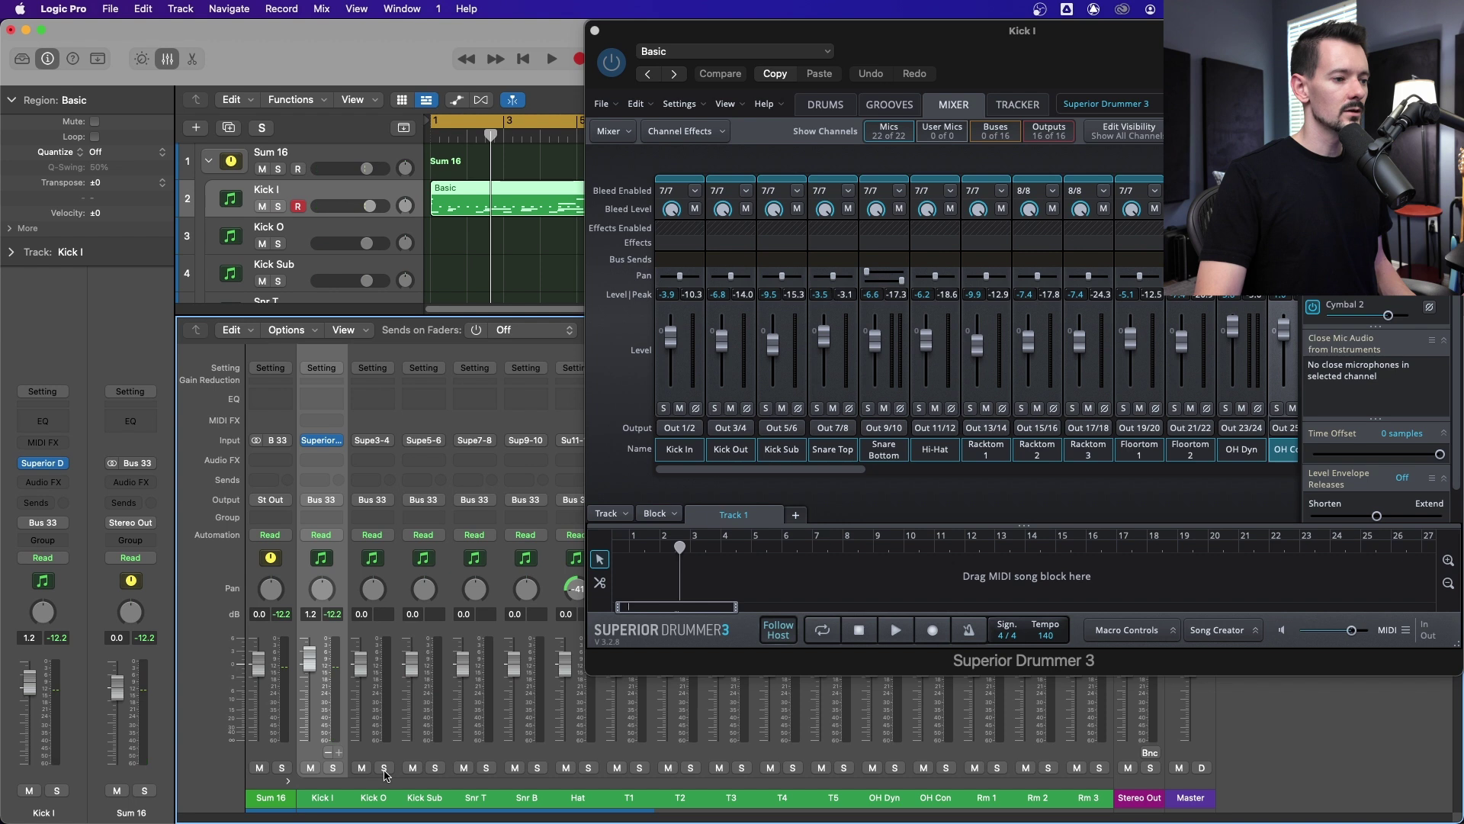
Solo Kick O and raise Superior Drummer's Kick Out level to -1.3, playing the song to compare the signal.
left_click(385, 767)
key("space")
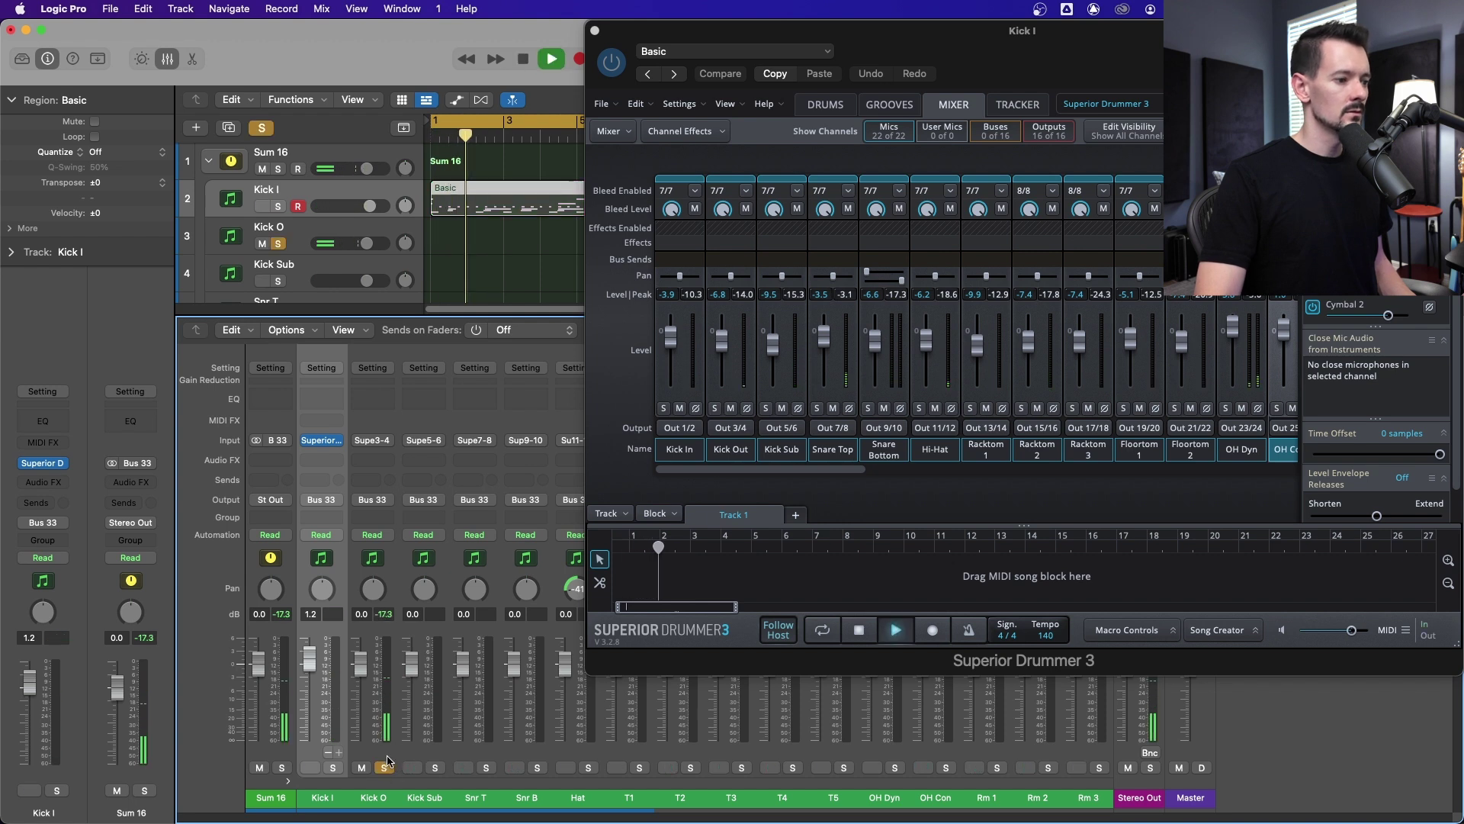
key("space")
left_click_drag(725, 350, 726, 339)
key("space")
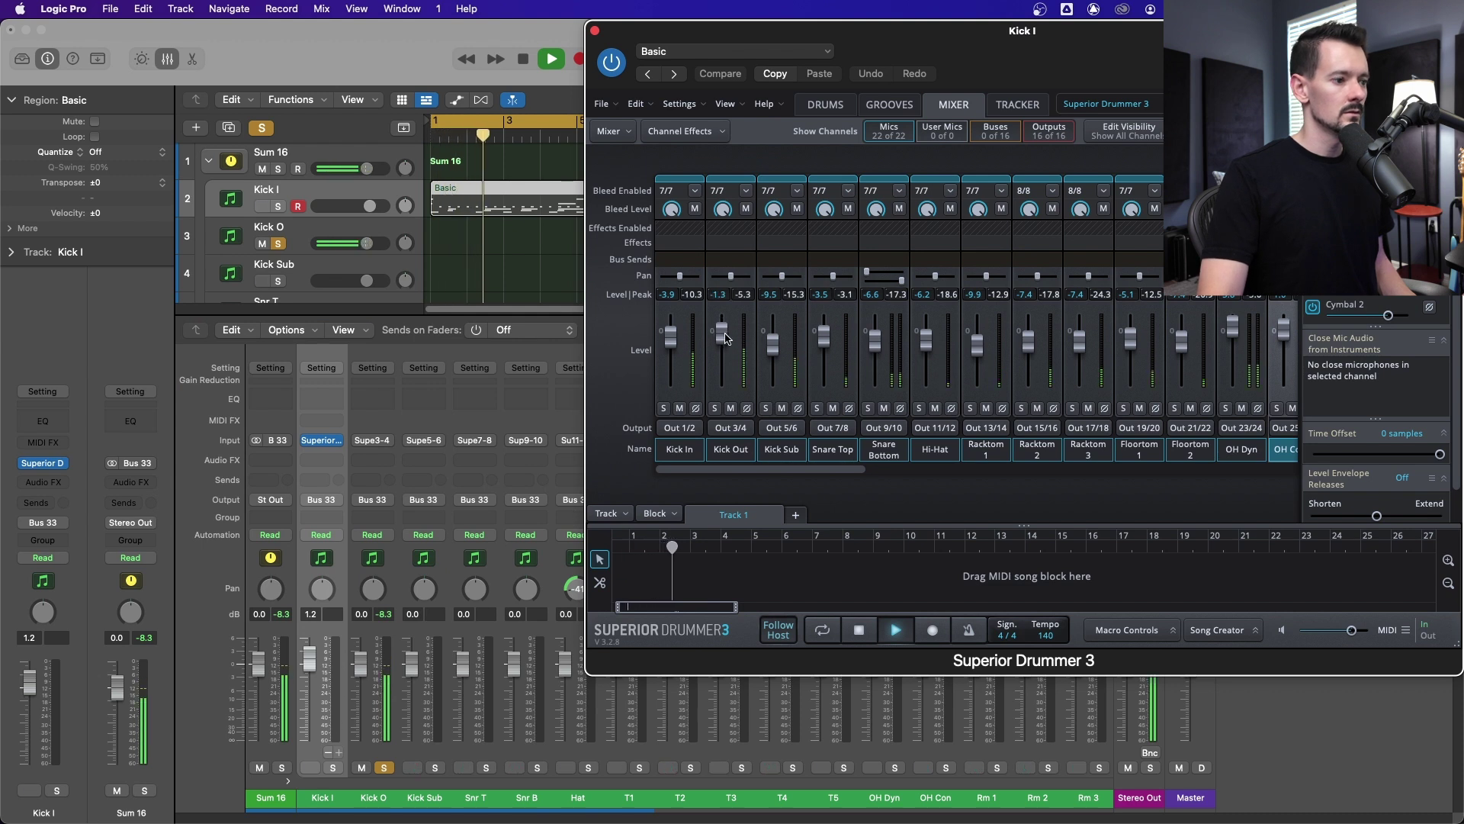
key("space")
Solo Snr T instead of Kick O and lower the Snare Top level to -6.4, playing the song to compare.
left_click(434, 767)
left_click(384, 767)
left_click(435, 767)
left_click(486, 767)
key("space")
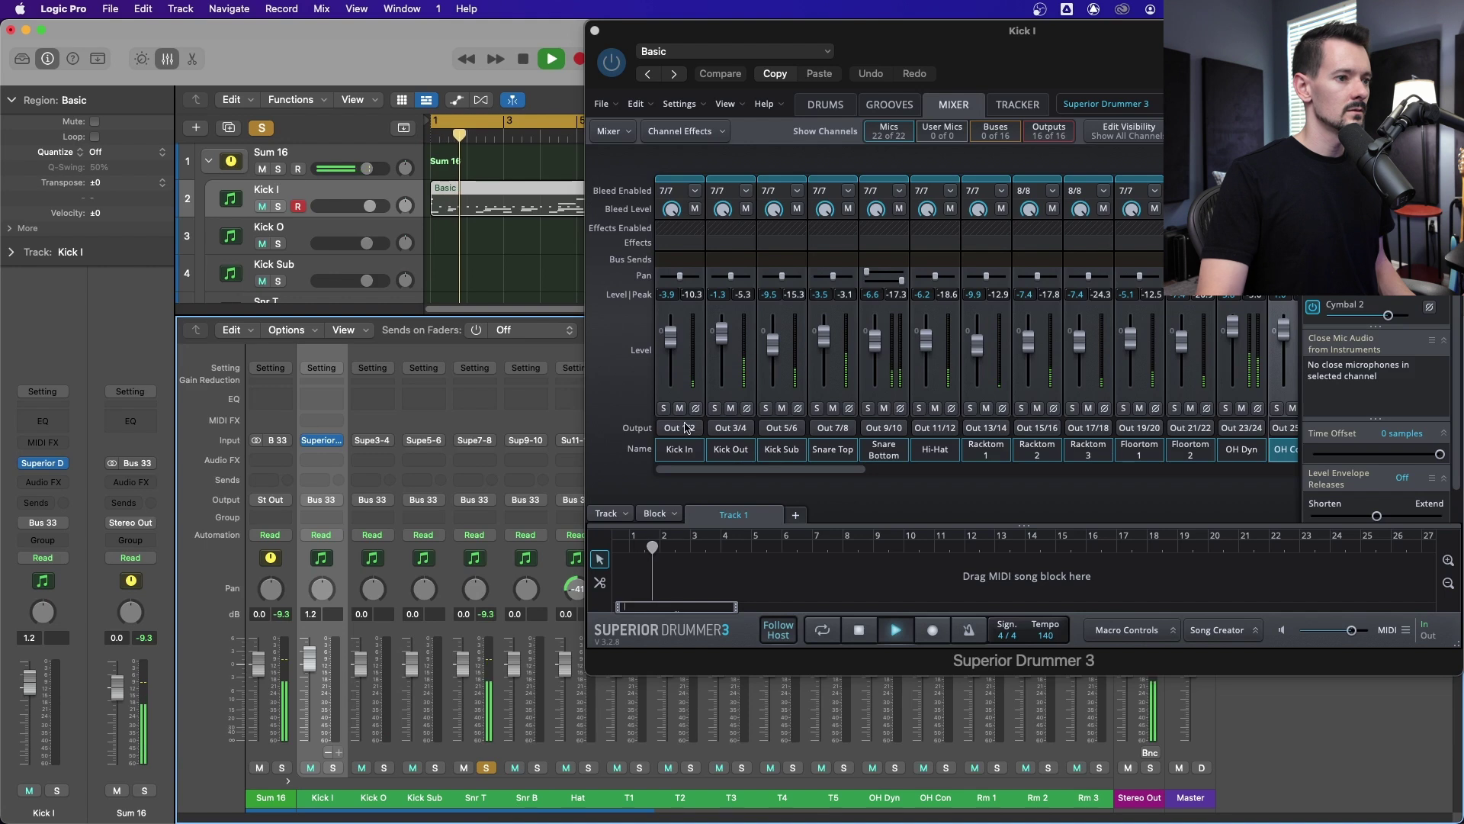
left_click_drag(823, 336, 824, 350)
key("space")
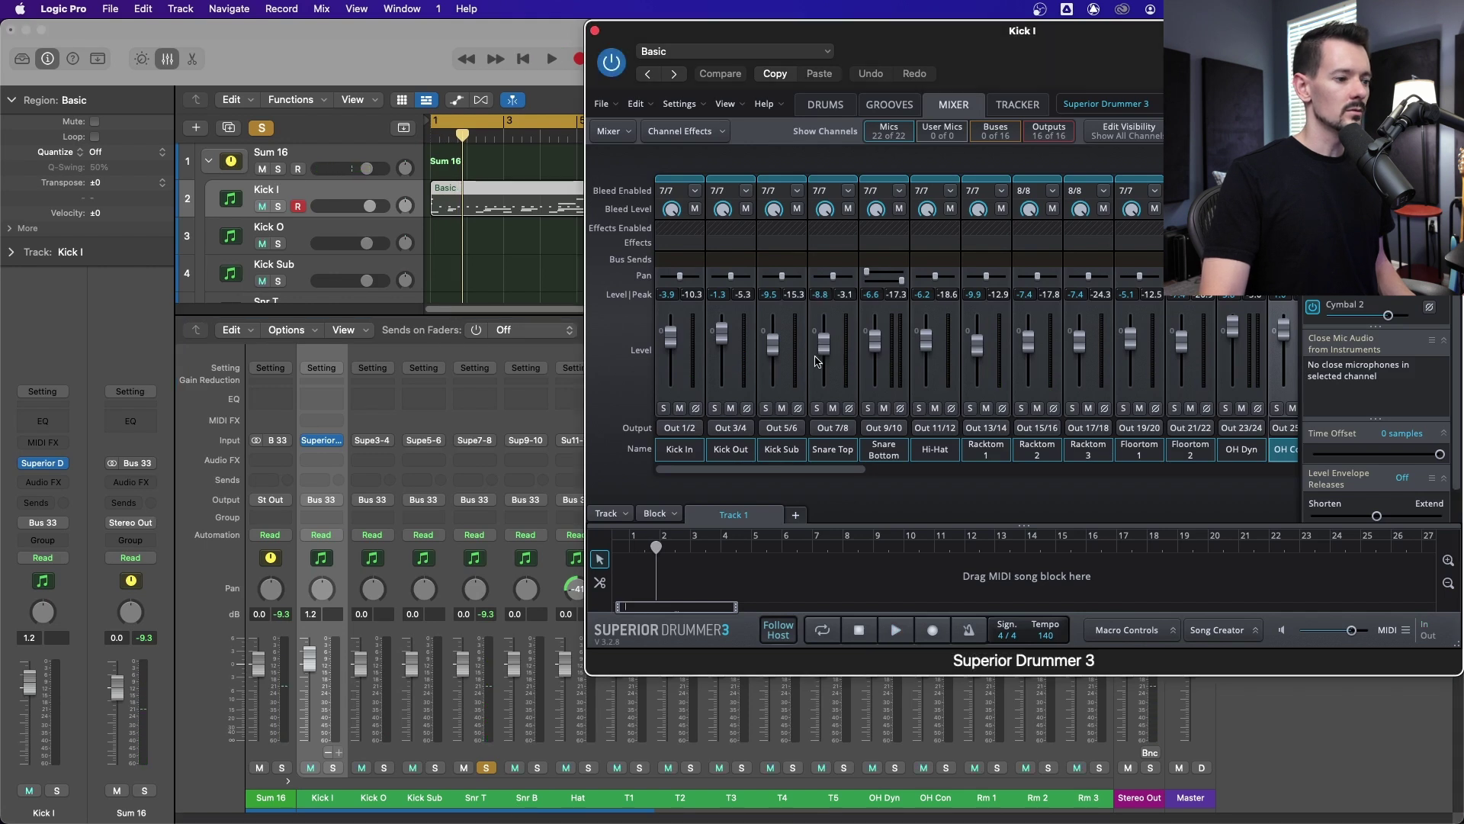
key("space")
scroll(824, 345, "up", 3)
key("space")
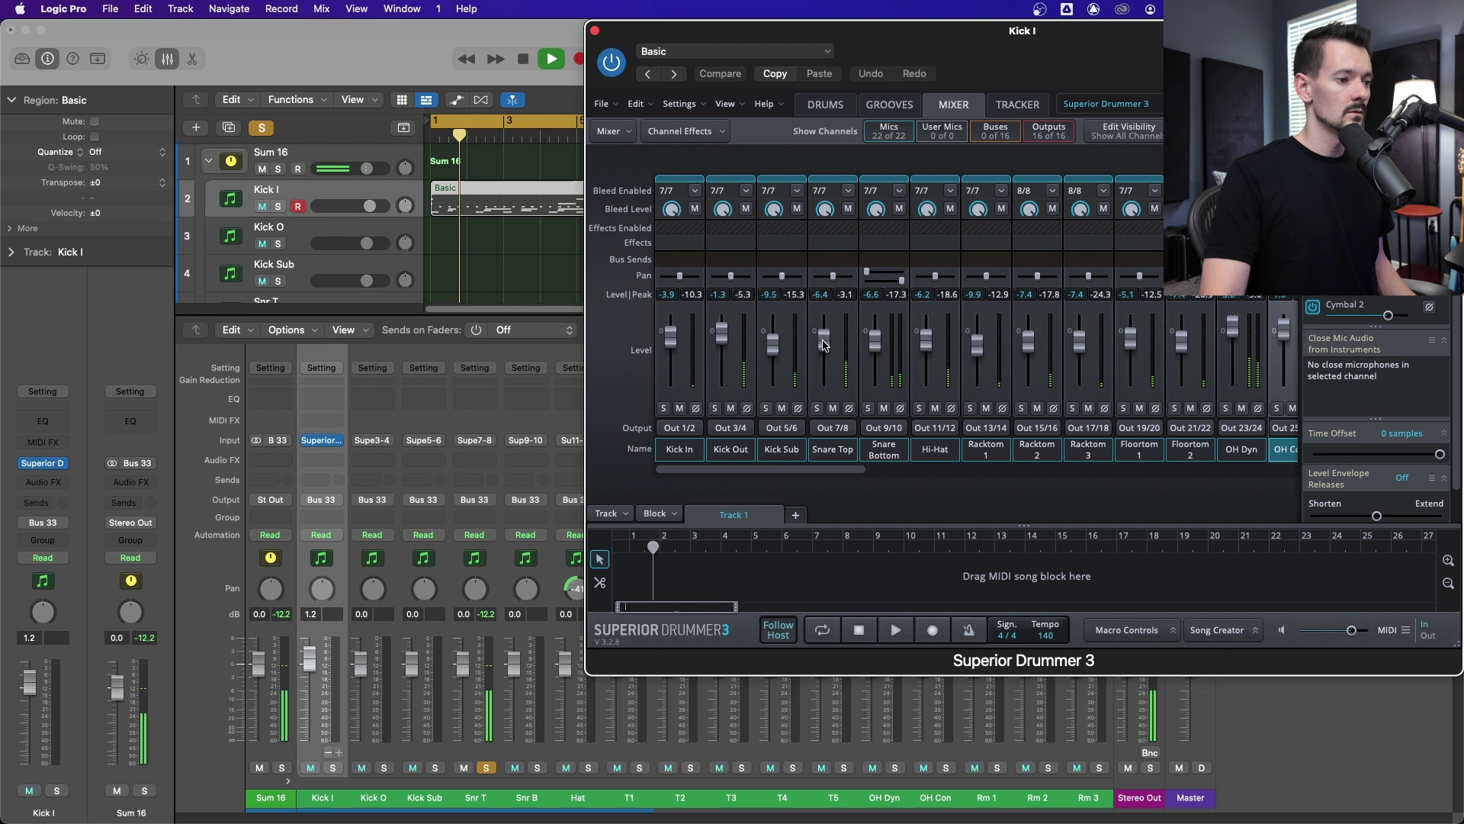
key("space")
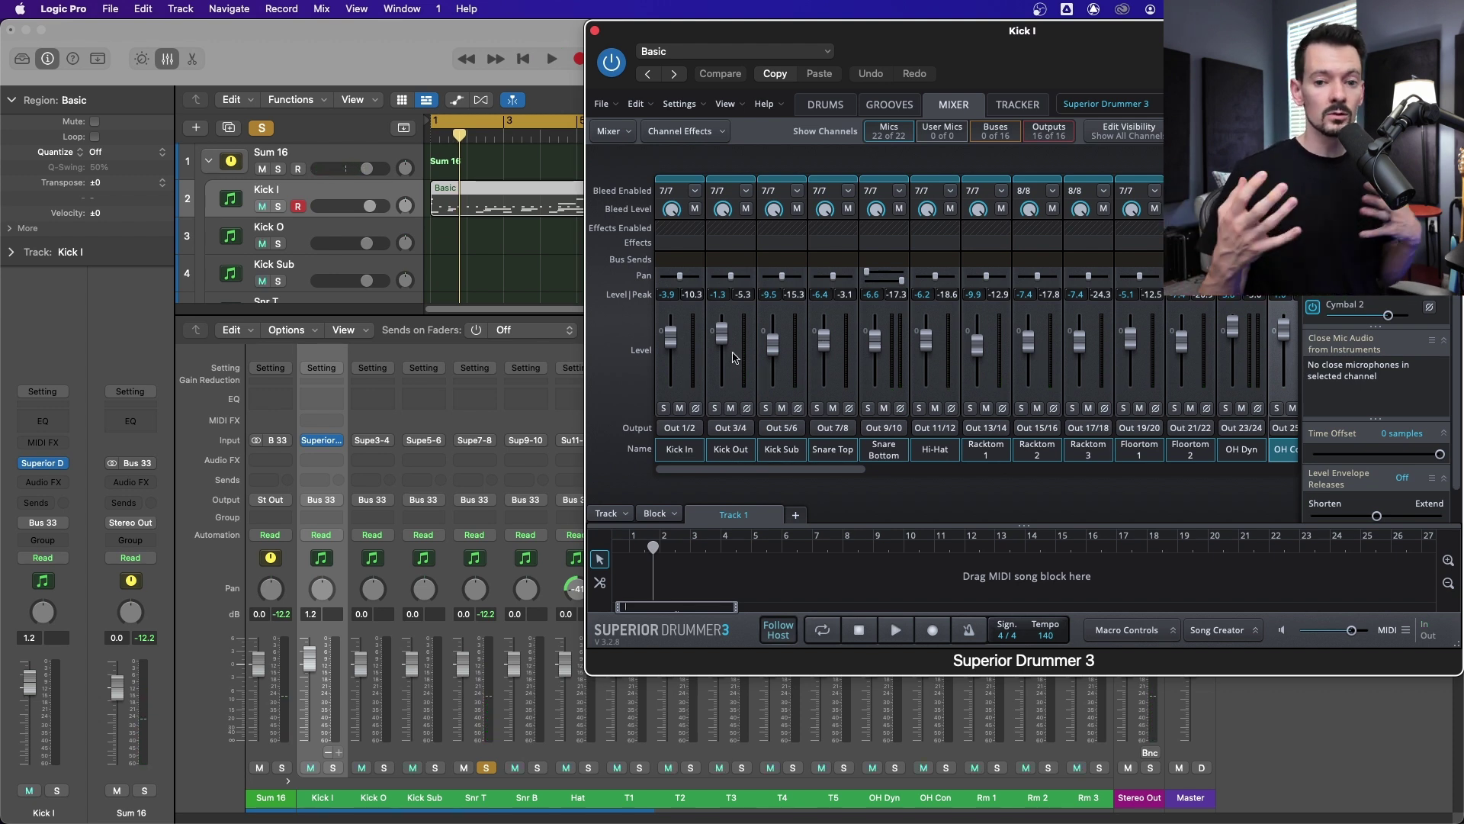
key("space")
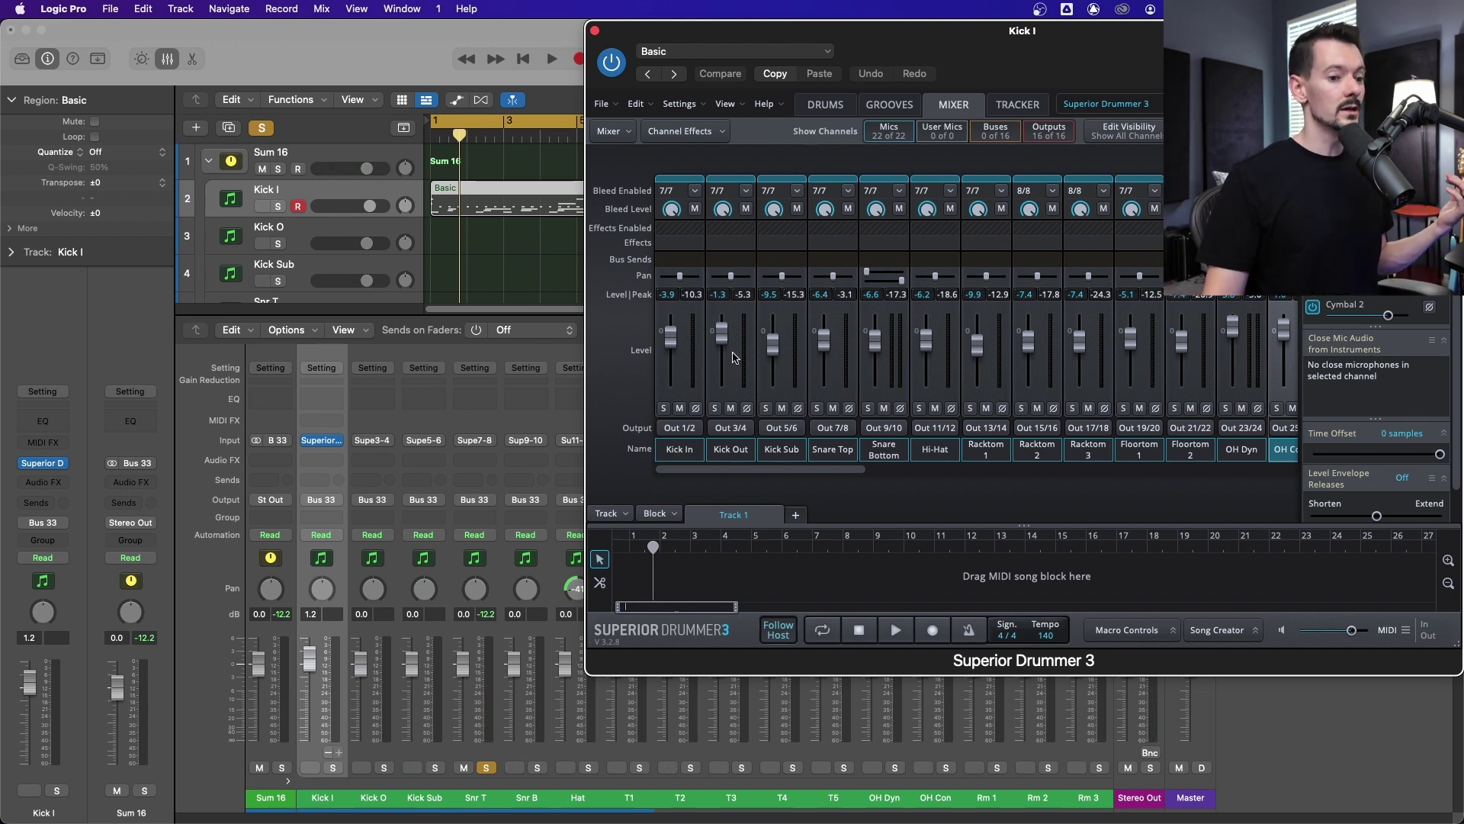
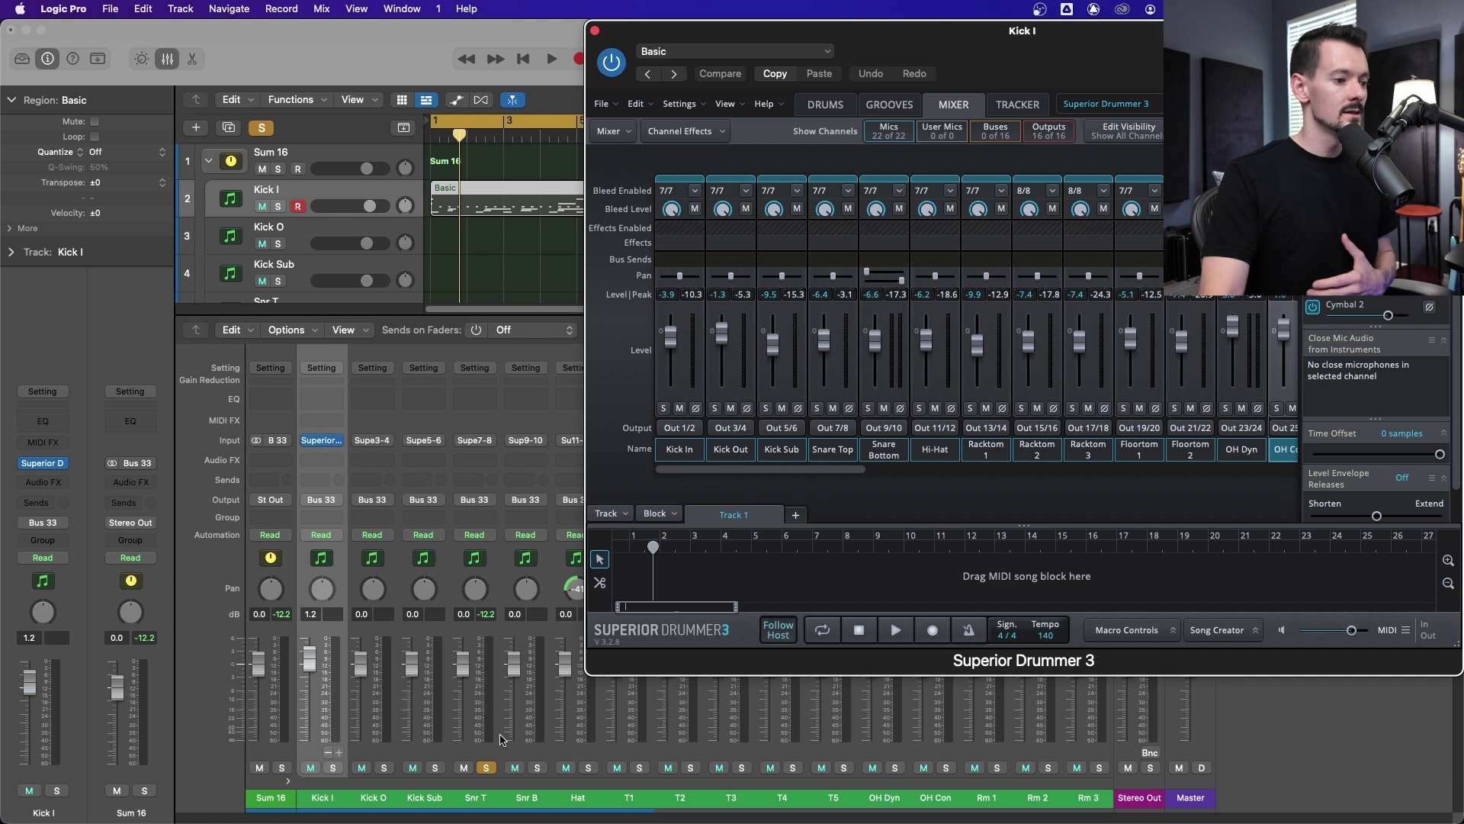
Close the Superior Drummer window, rename the summing stack as Full Channel Breakout and collapse it.
left_click(594, 32)
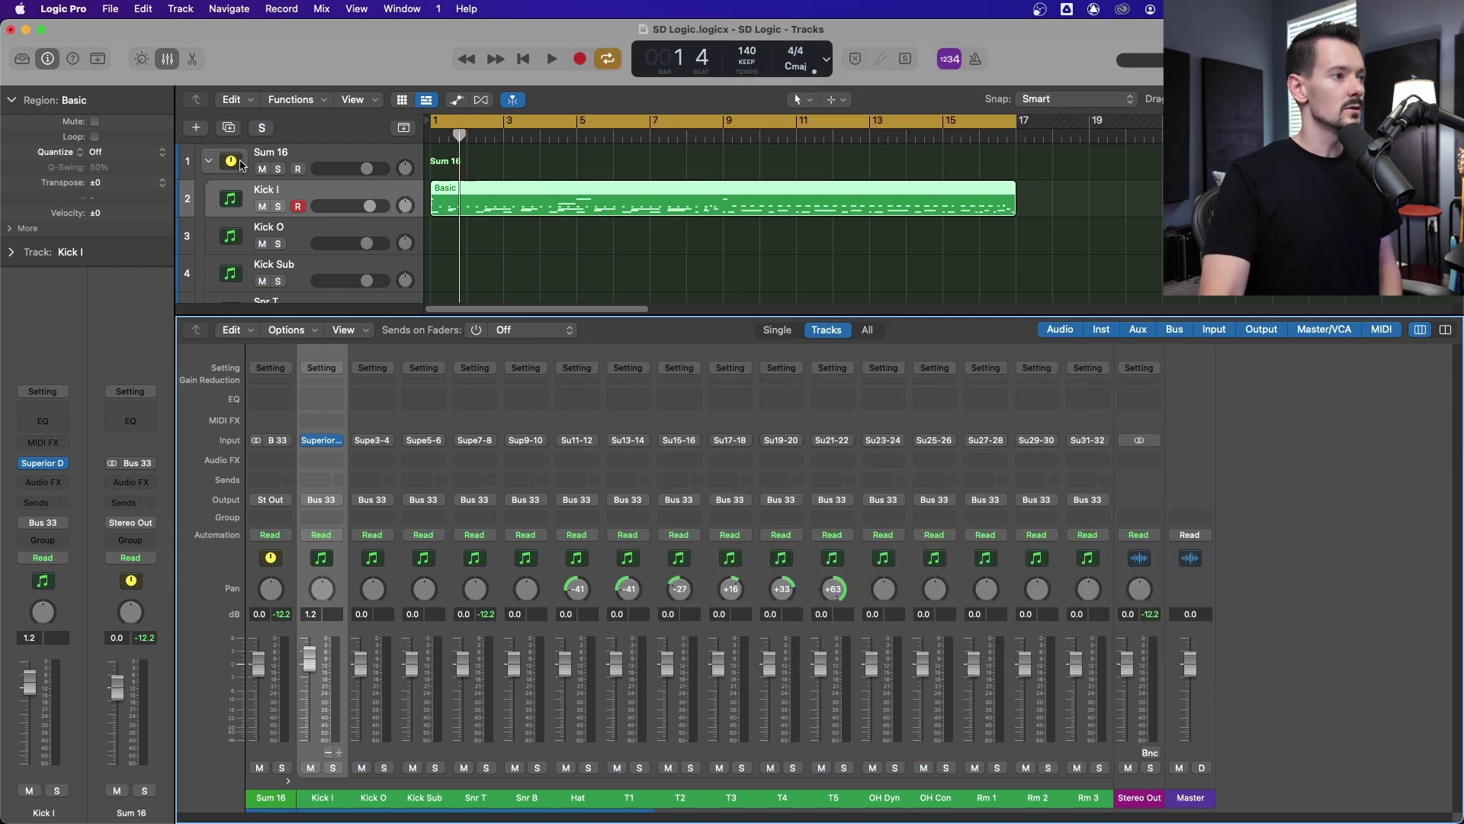
double_click(271, 152)
type("Full Channel Bre")
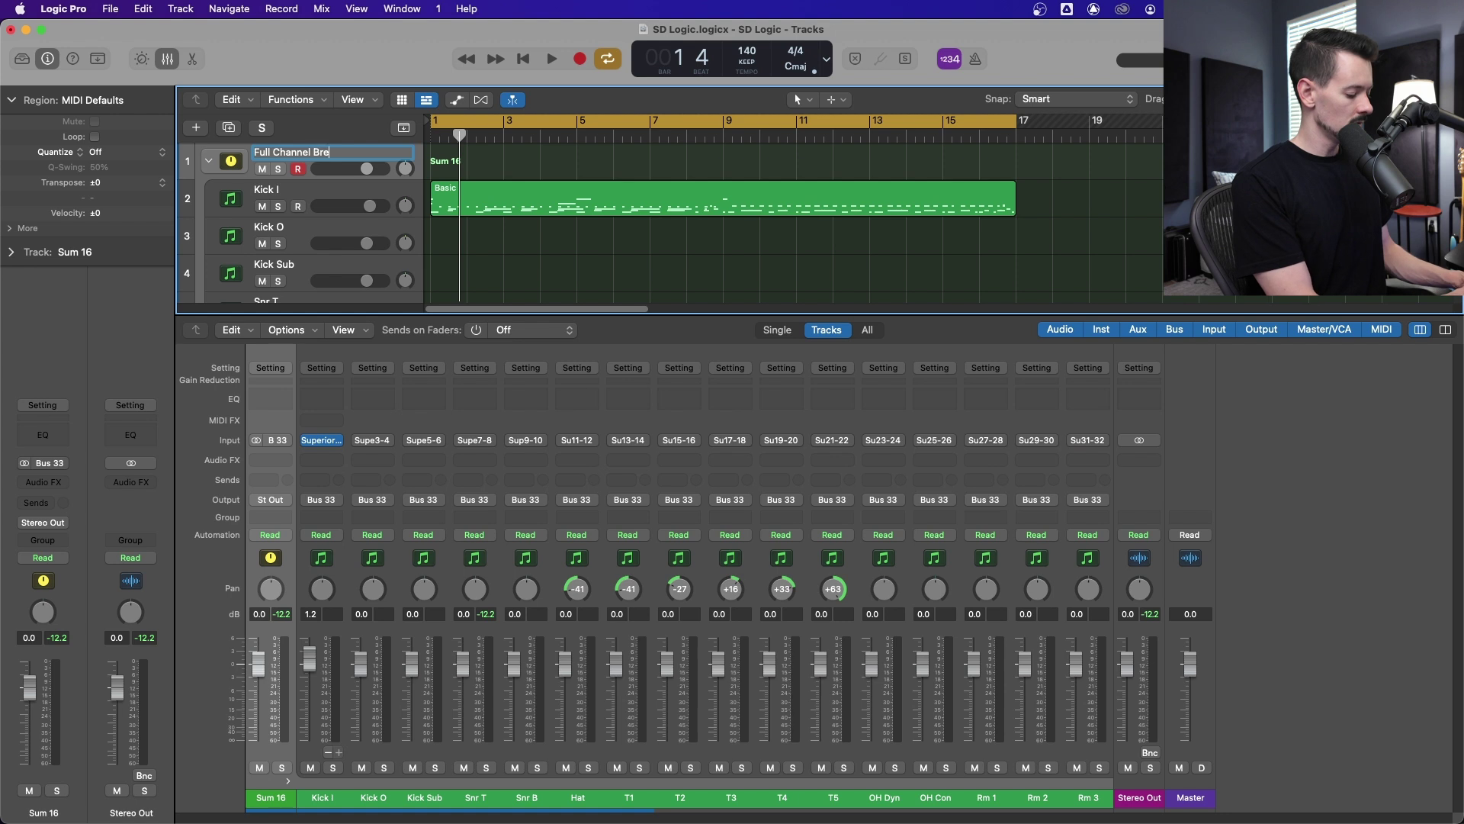
type("akout")
key("Return")
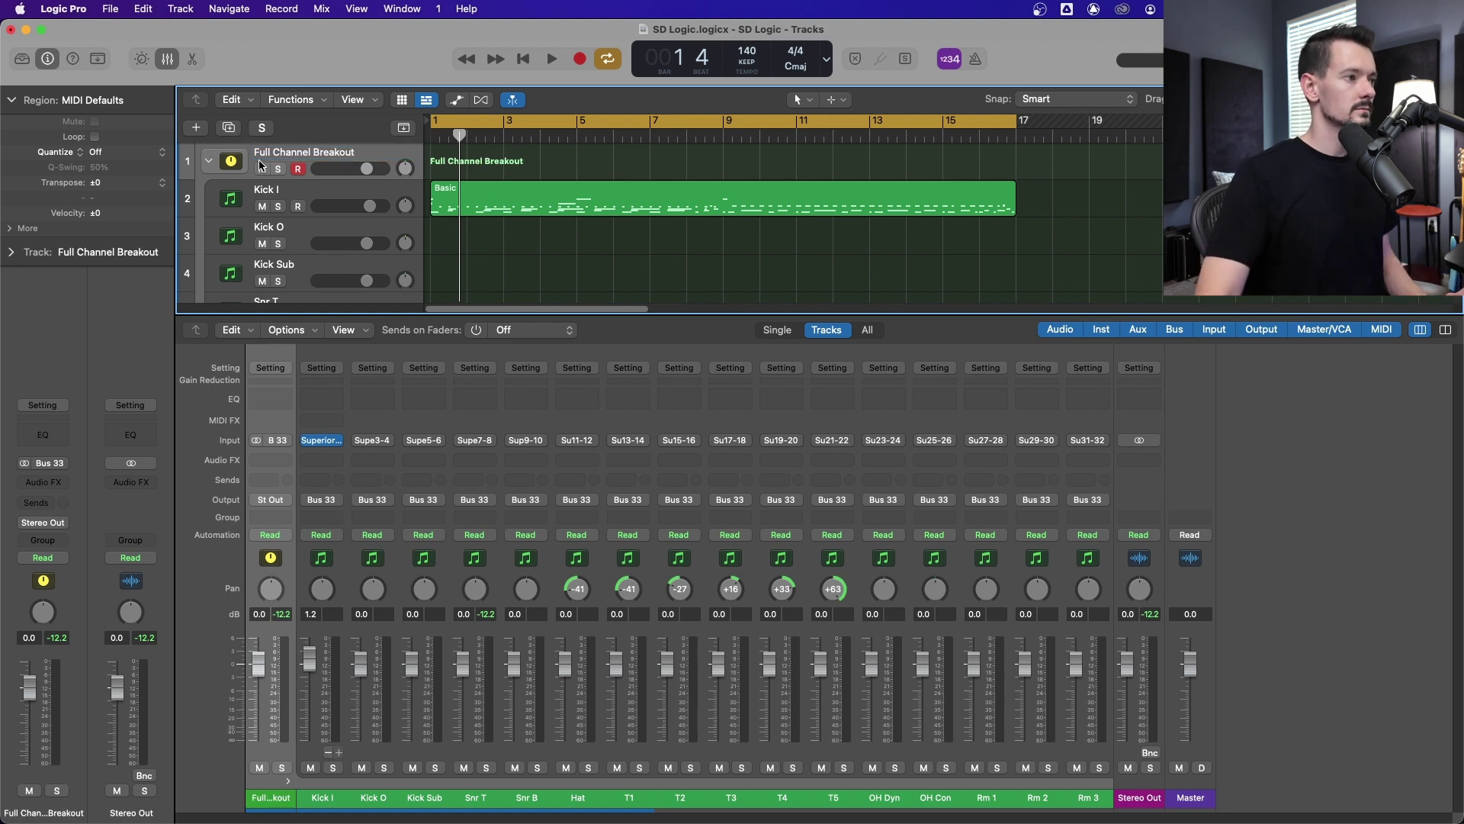
left_click(209, 162)
Create one new software instrument track and load Superior Drummer 3 on it as Multi-Output (16xStereo).
left_click(197, 128)
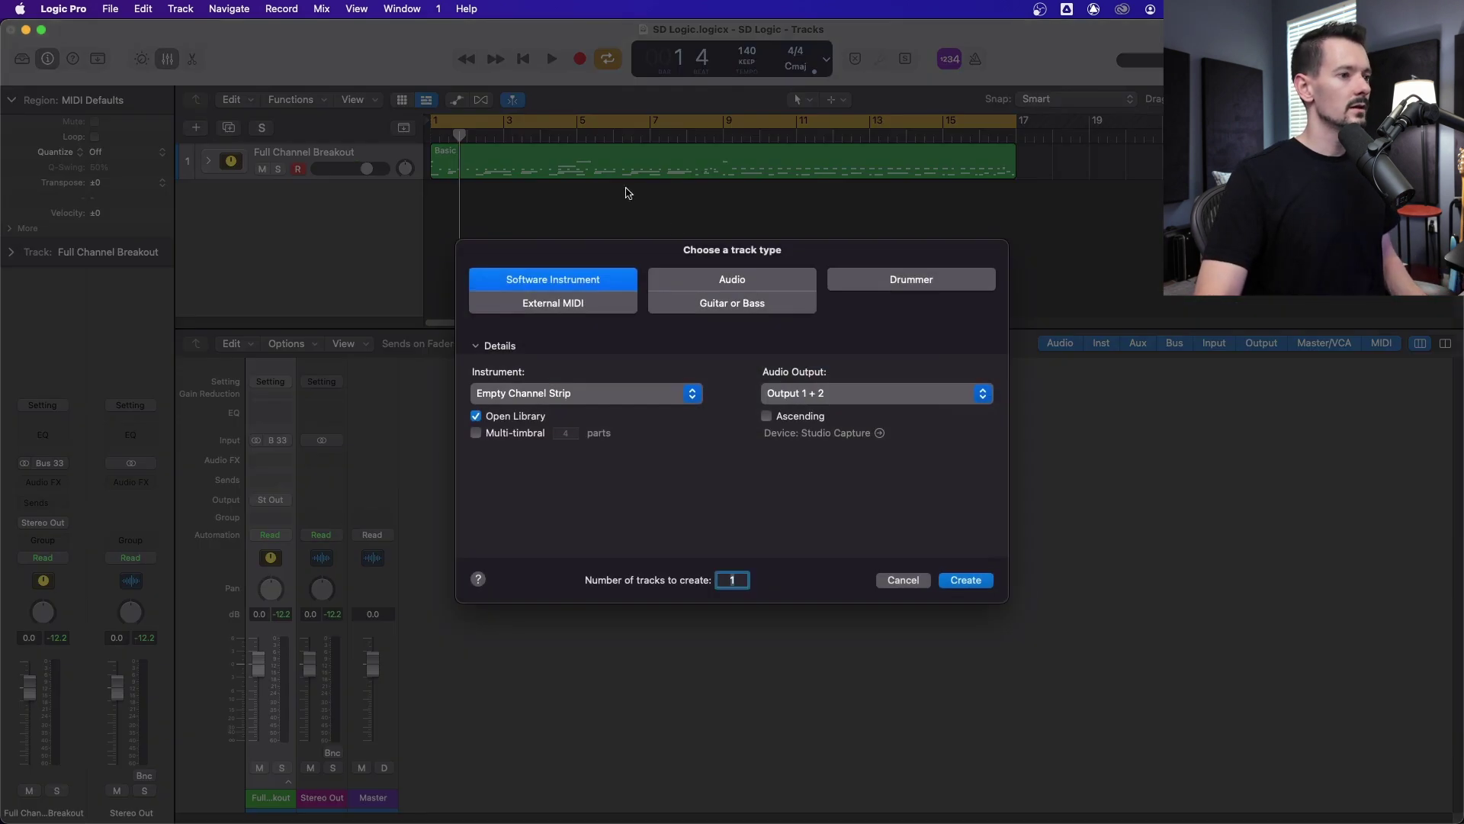
left_click(954, 584)
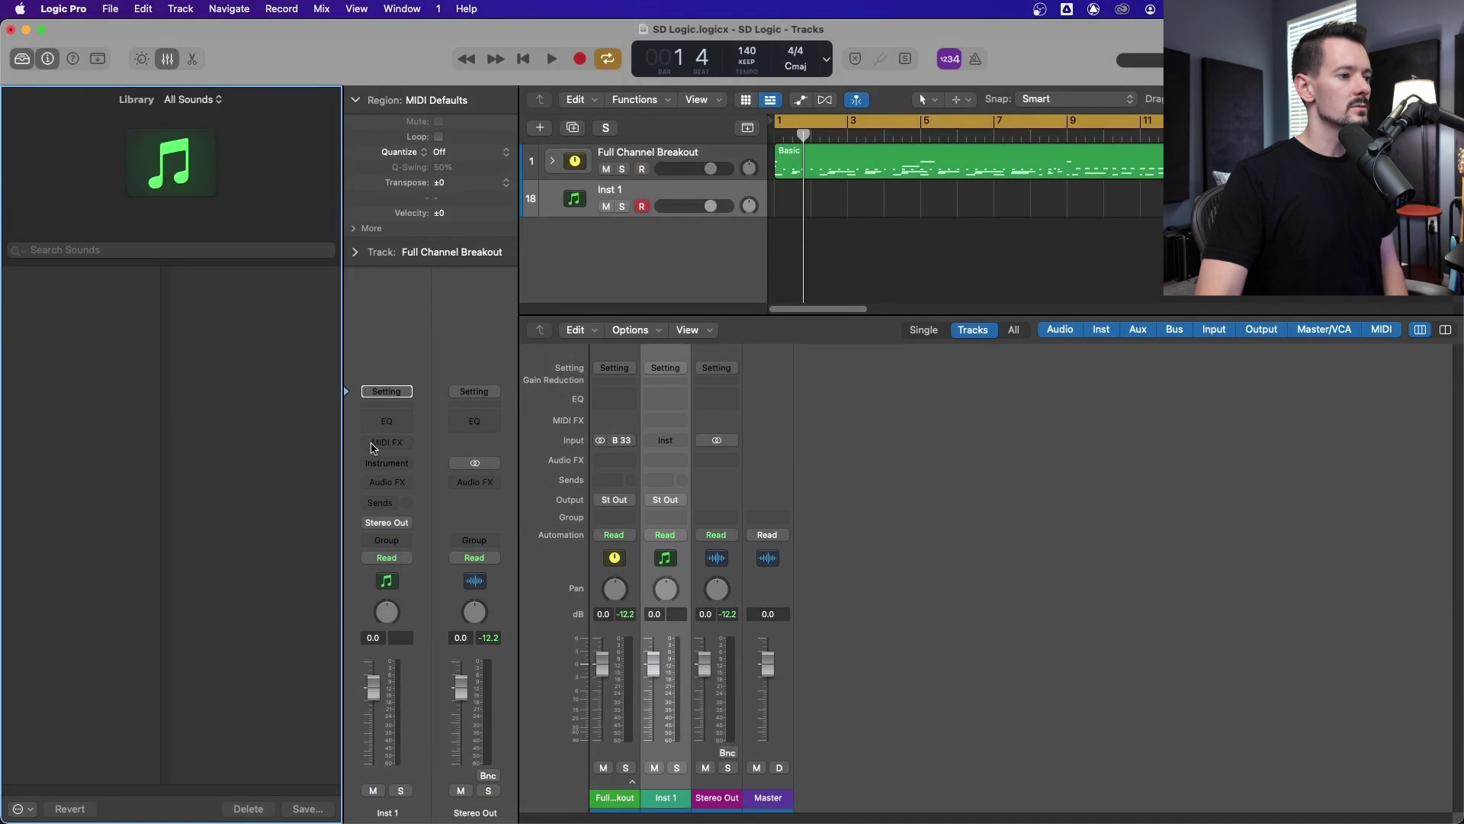
left_click(395, 464)
mouse_move(442, 510)
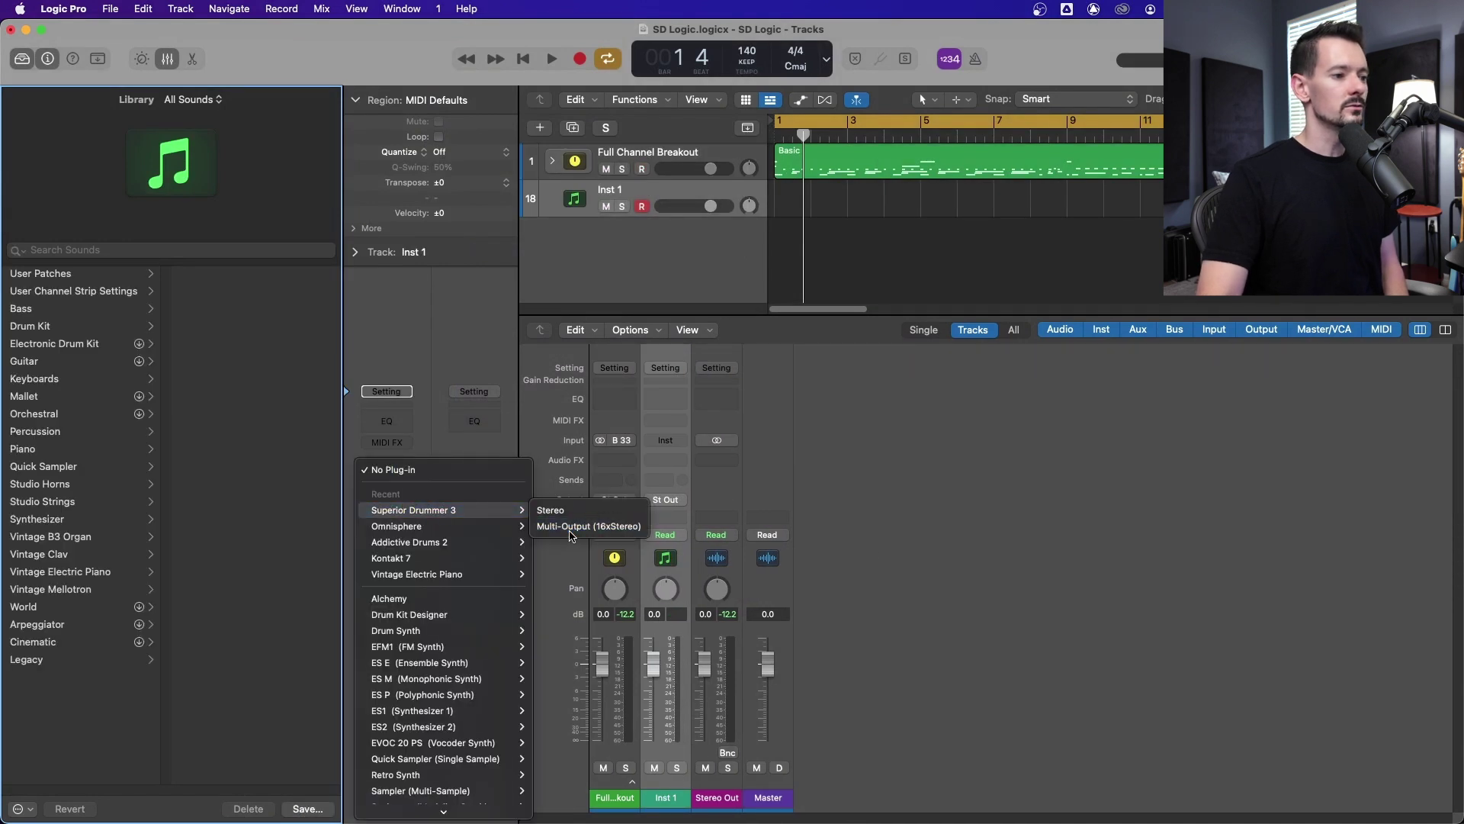
left_click(572, 529)
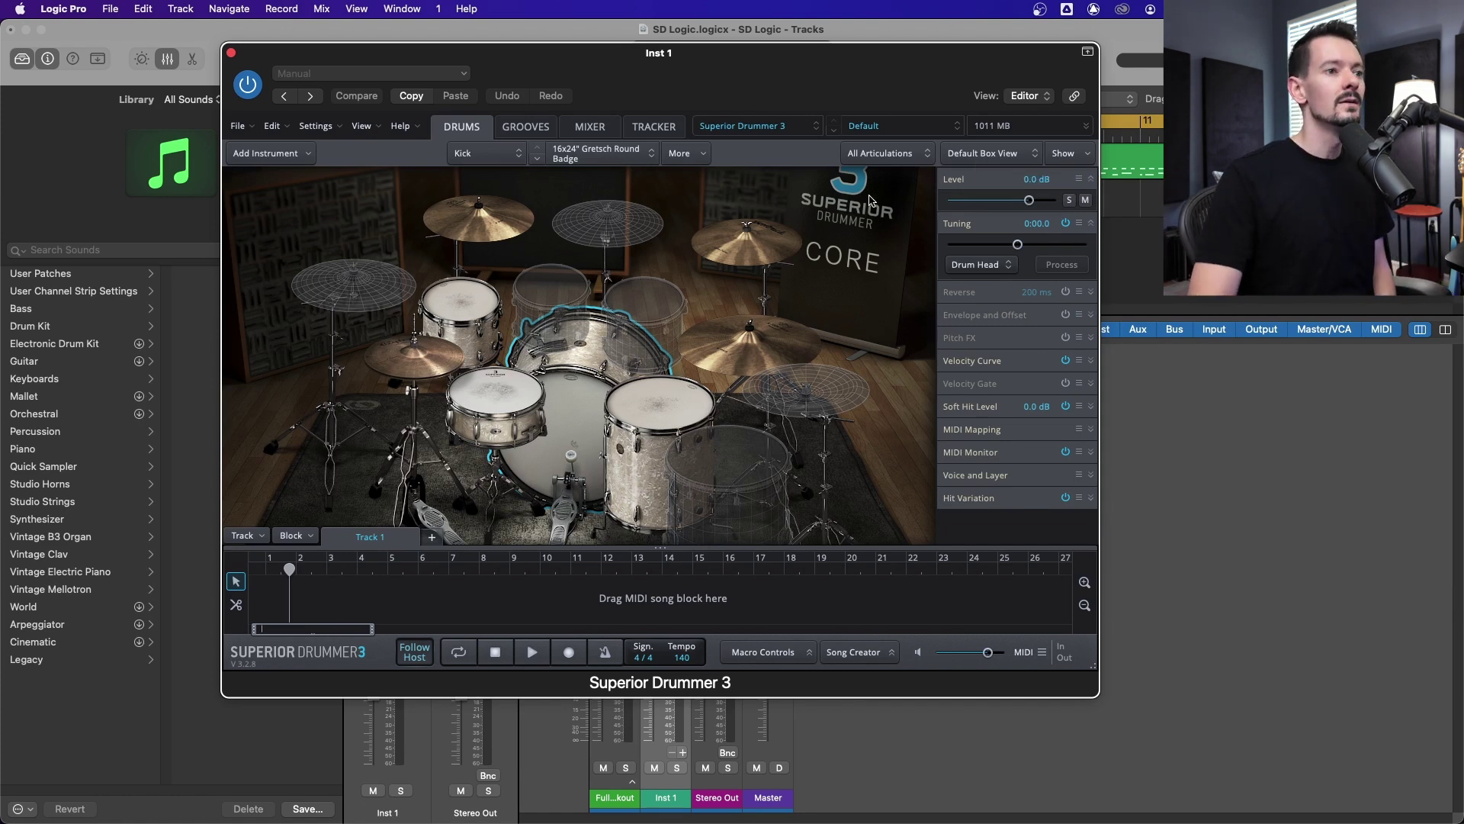
Show Superior Drummer's mixer, then enlarge and reposition the window so more channels fit.
left_click_drag(591, 53, 884, 31)
left_click(882, 105)
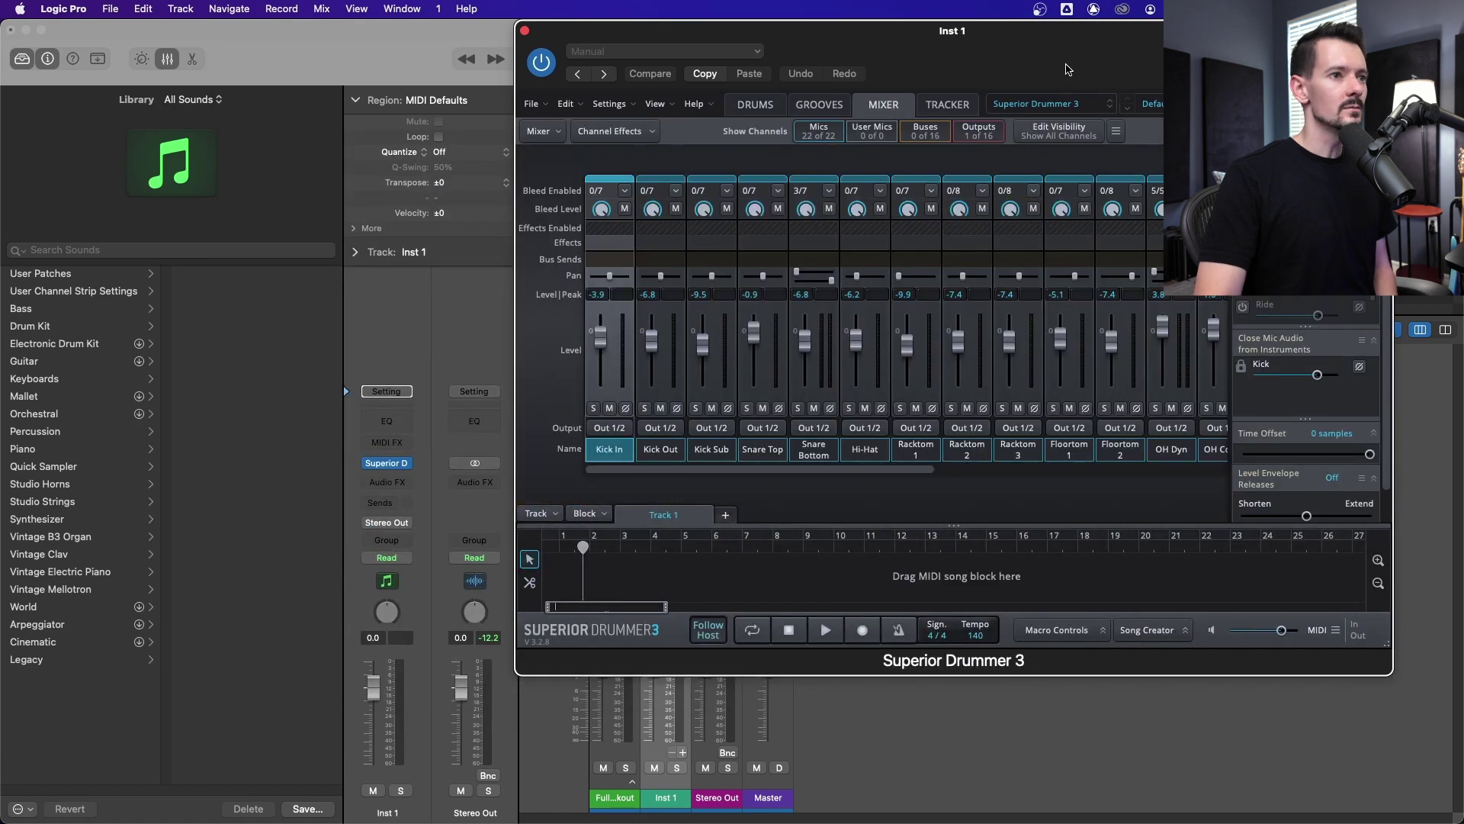
left_click_drag(1066, 70, 814, 10)
left_click_drag(1127, 643, 1320, 761)
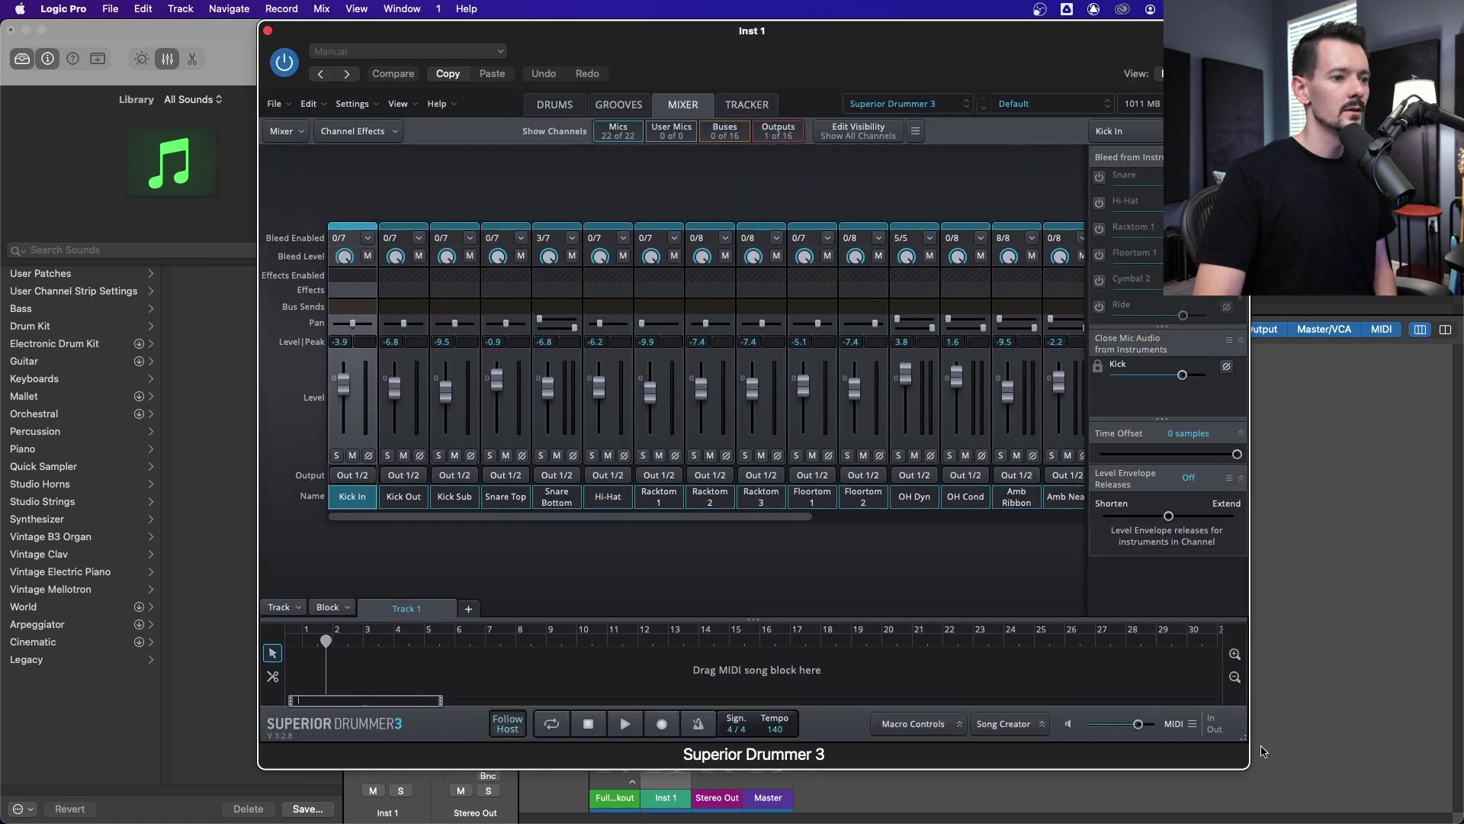
left_click_drag(967, 27, 892, 24)
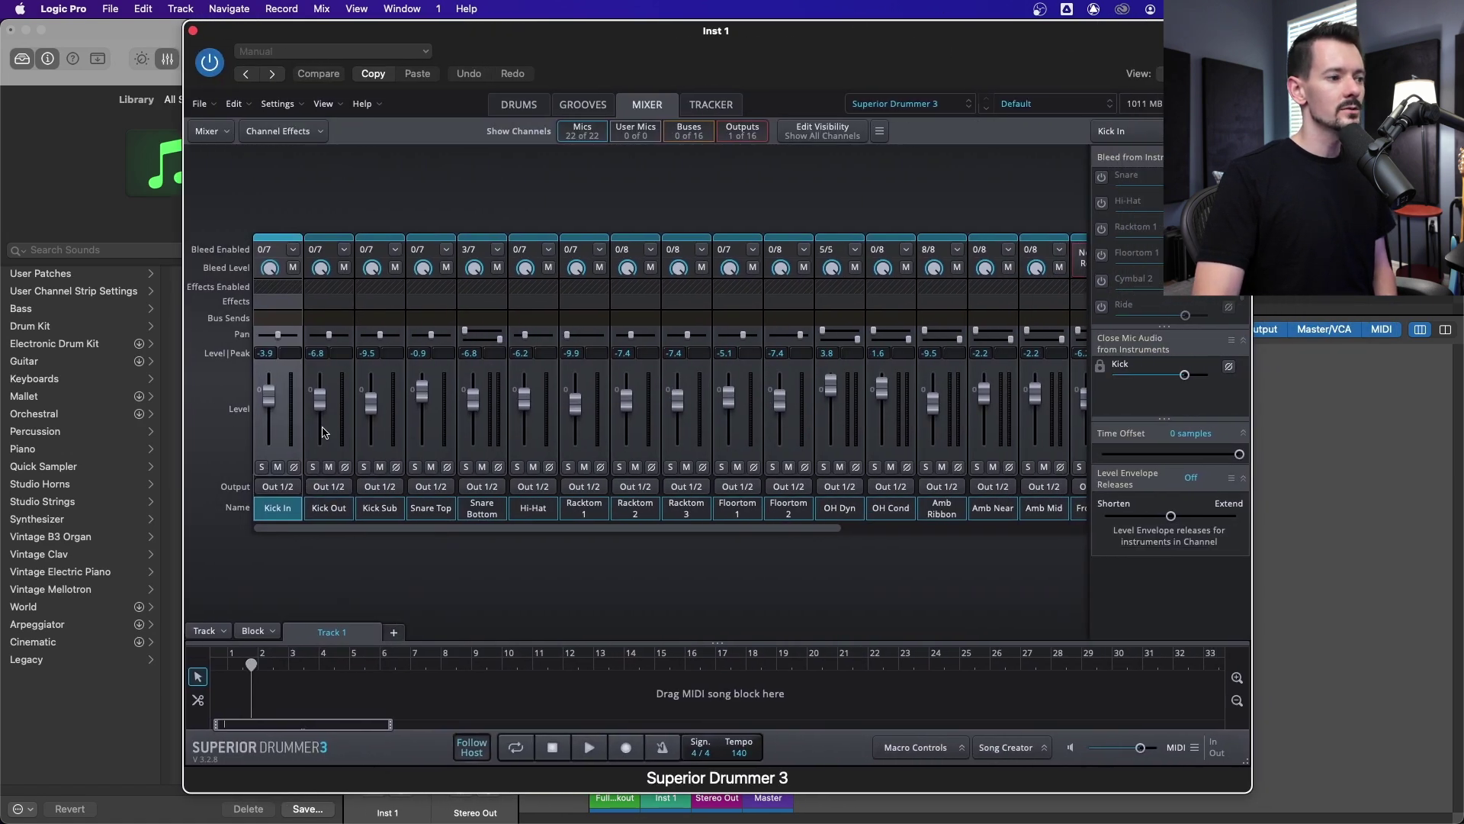
Route Kick In, Kick Out and Kick Sub to Bus 1, and Snare Top and Snare Bottom to Bus 2.
left_click(380, 373, "shift")
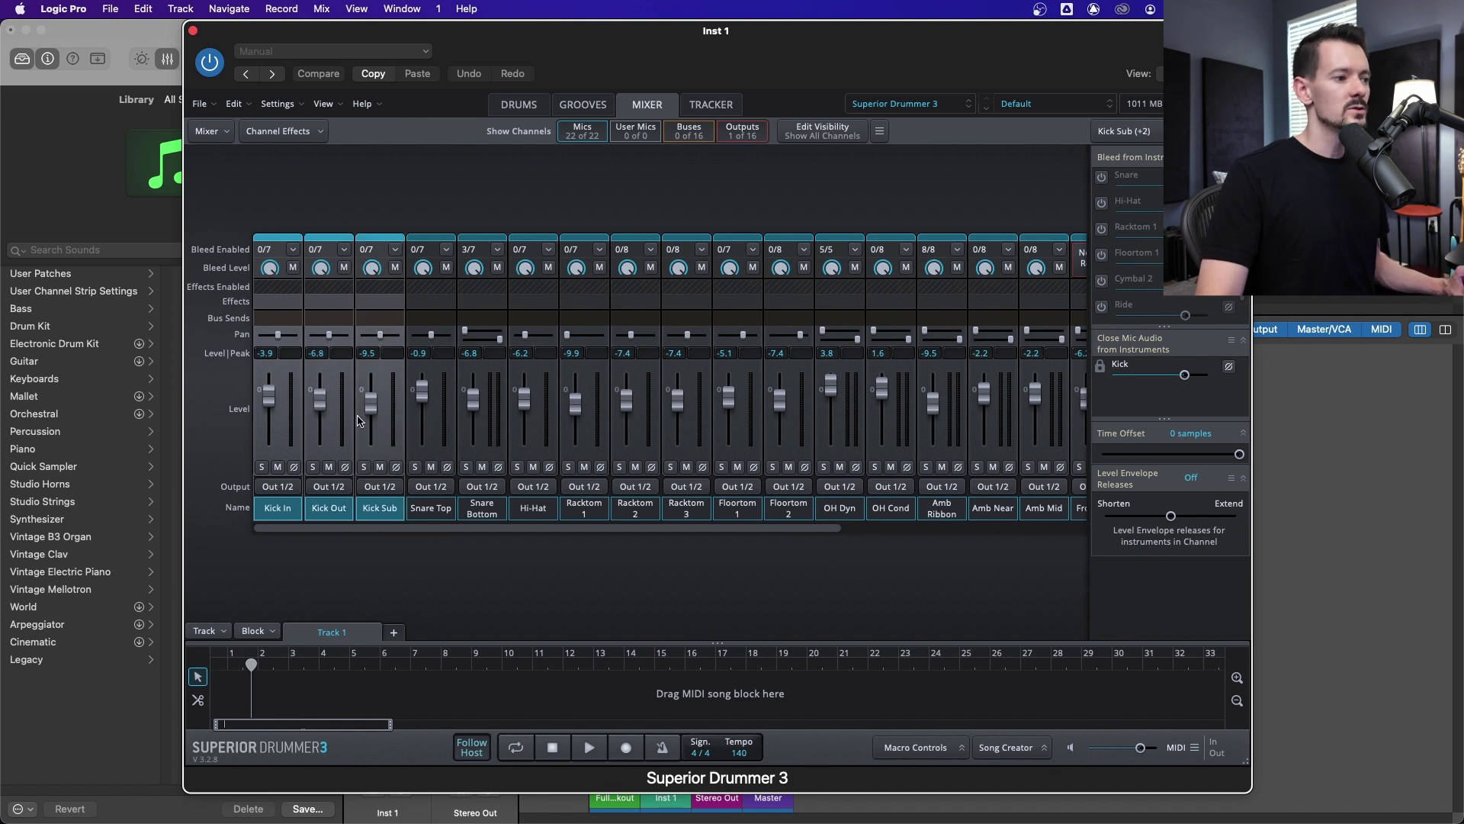
left_click(294, 487)
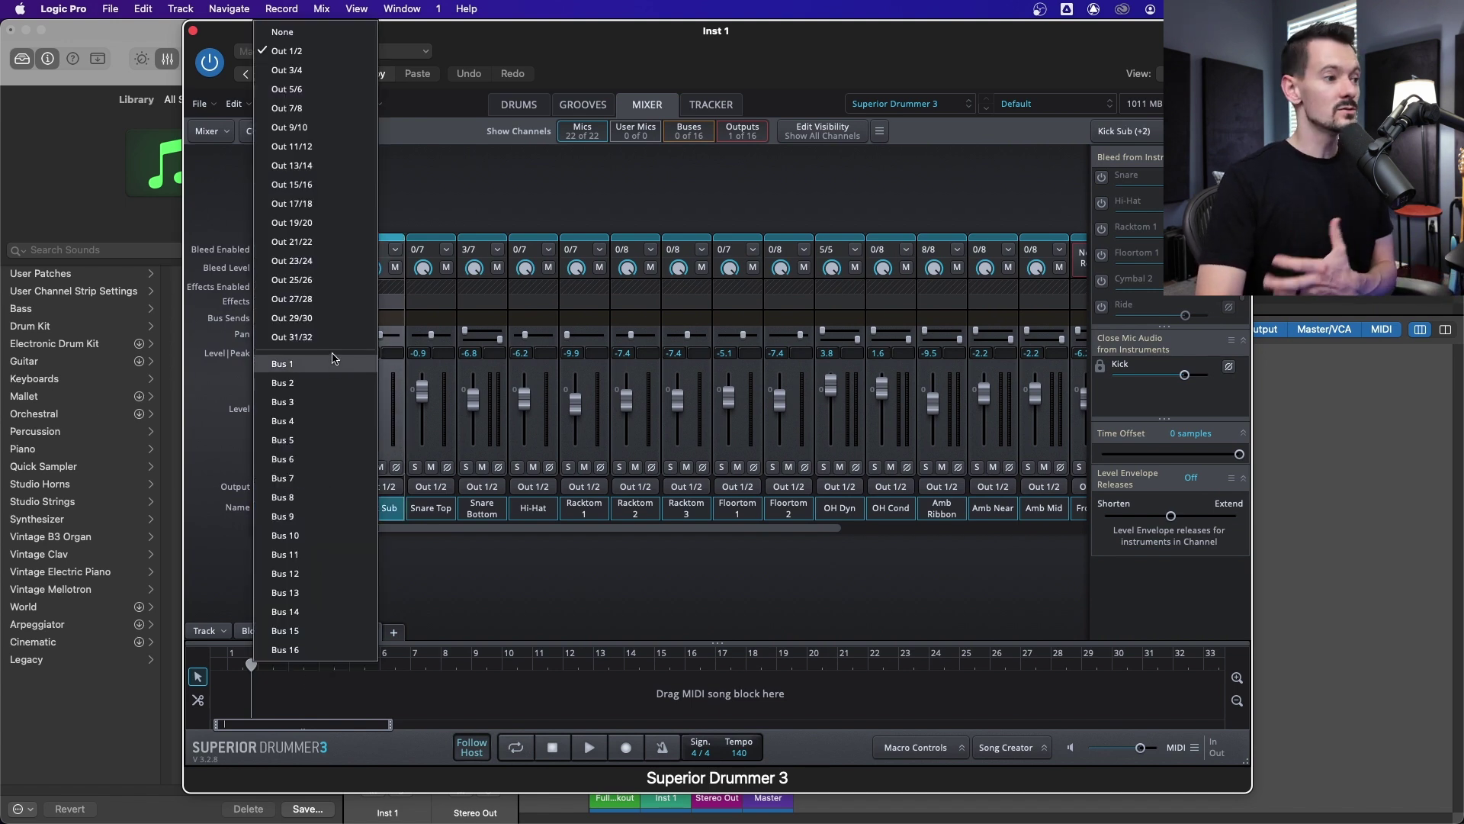
left_click(281, 365)
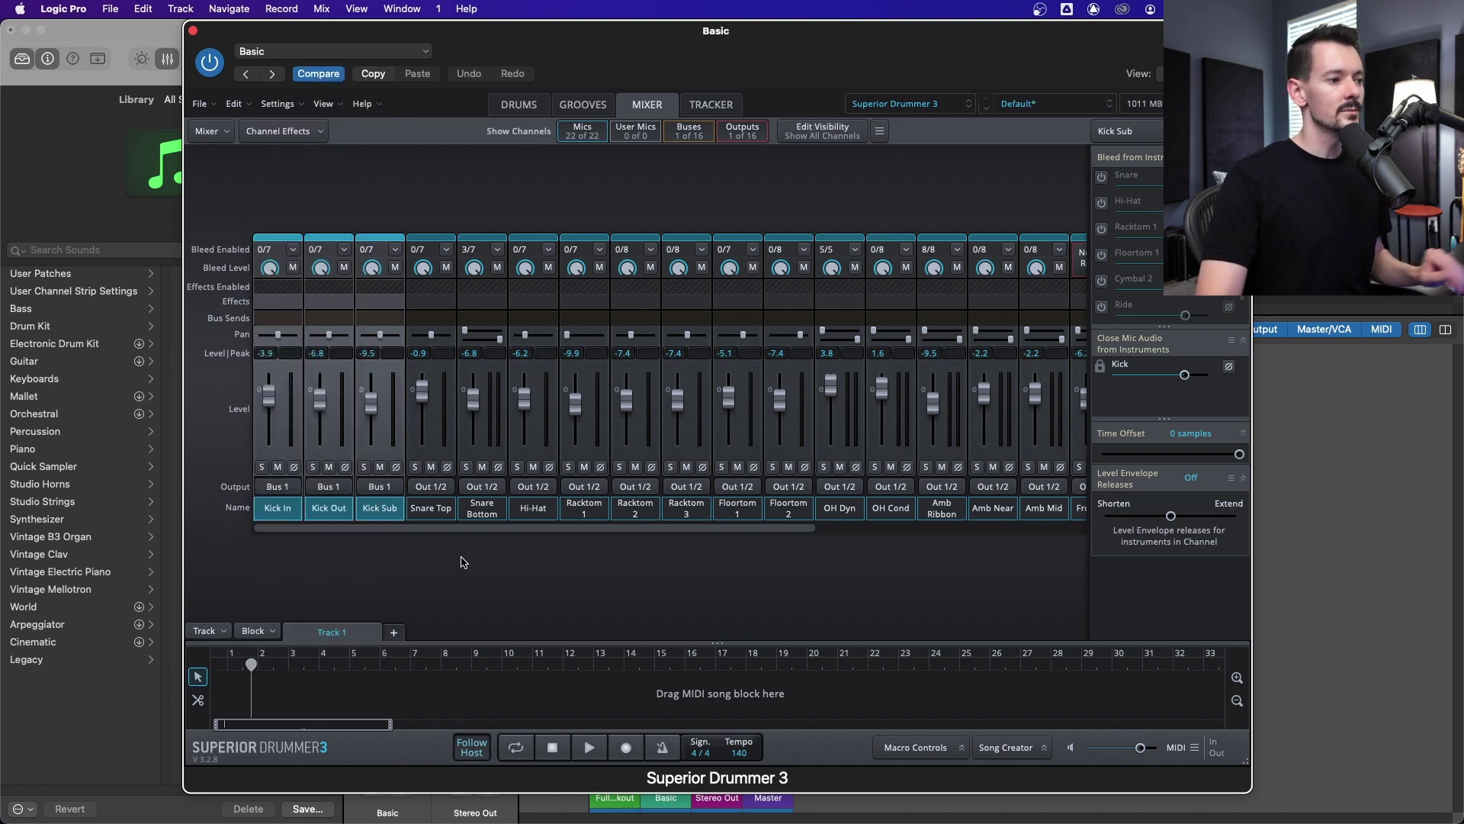
left_click(449, 517)
left_click(500, 517, "shift")
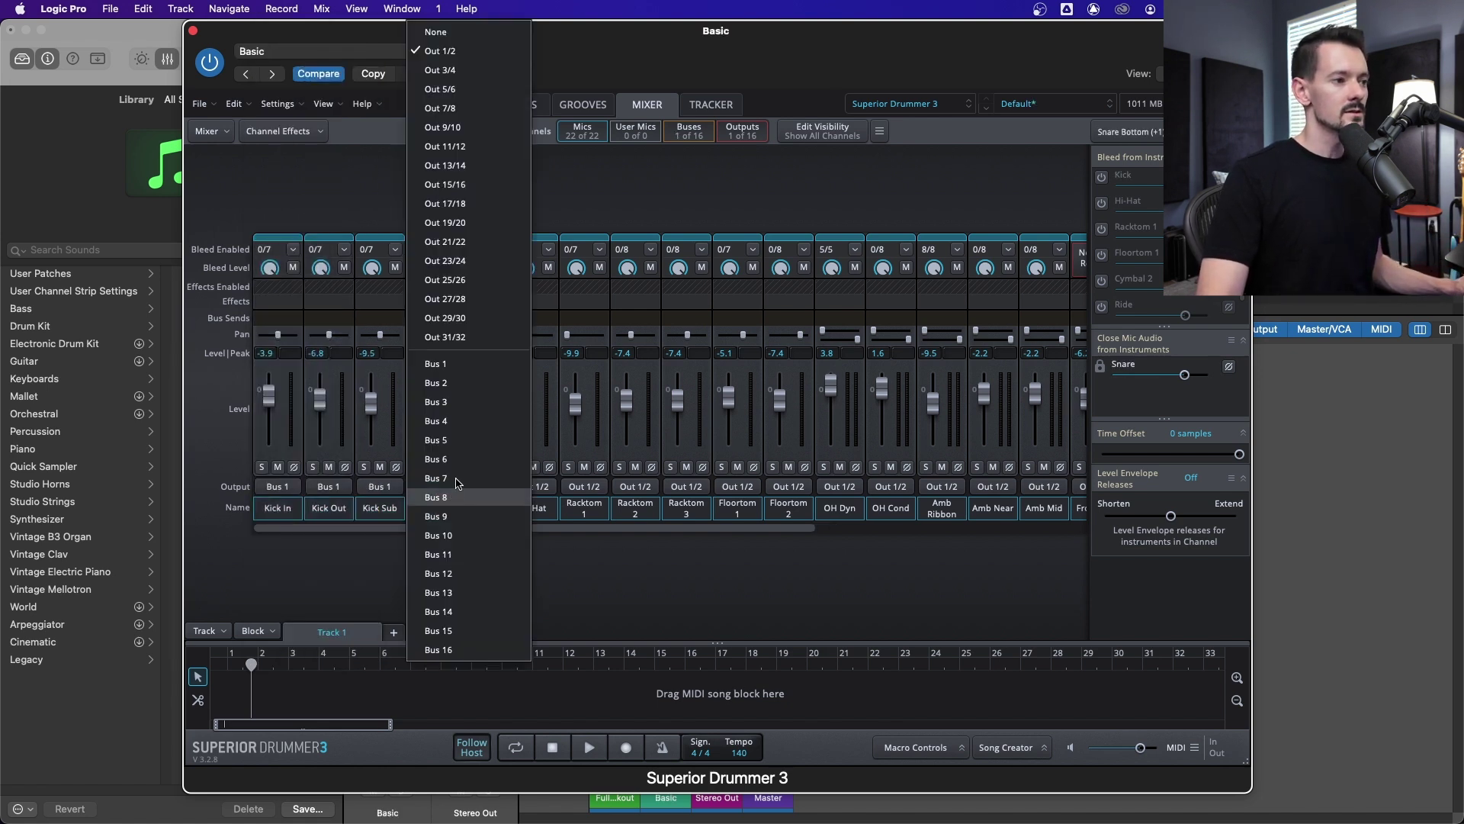
left_click(450, 488)
left_click(457, 384)
Route the Hi-Hat, OH Dyn and OH Cond channels together to Bus 4.
left_click(539, 510)
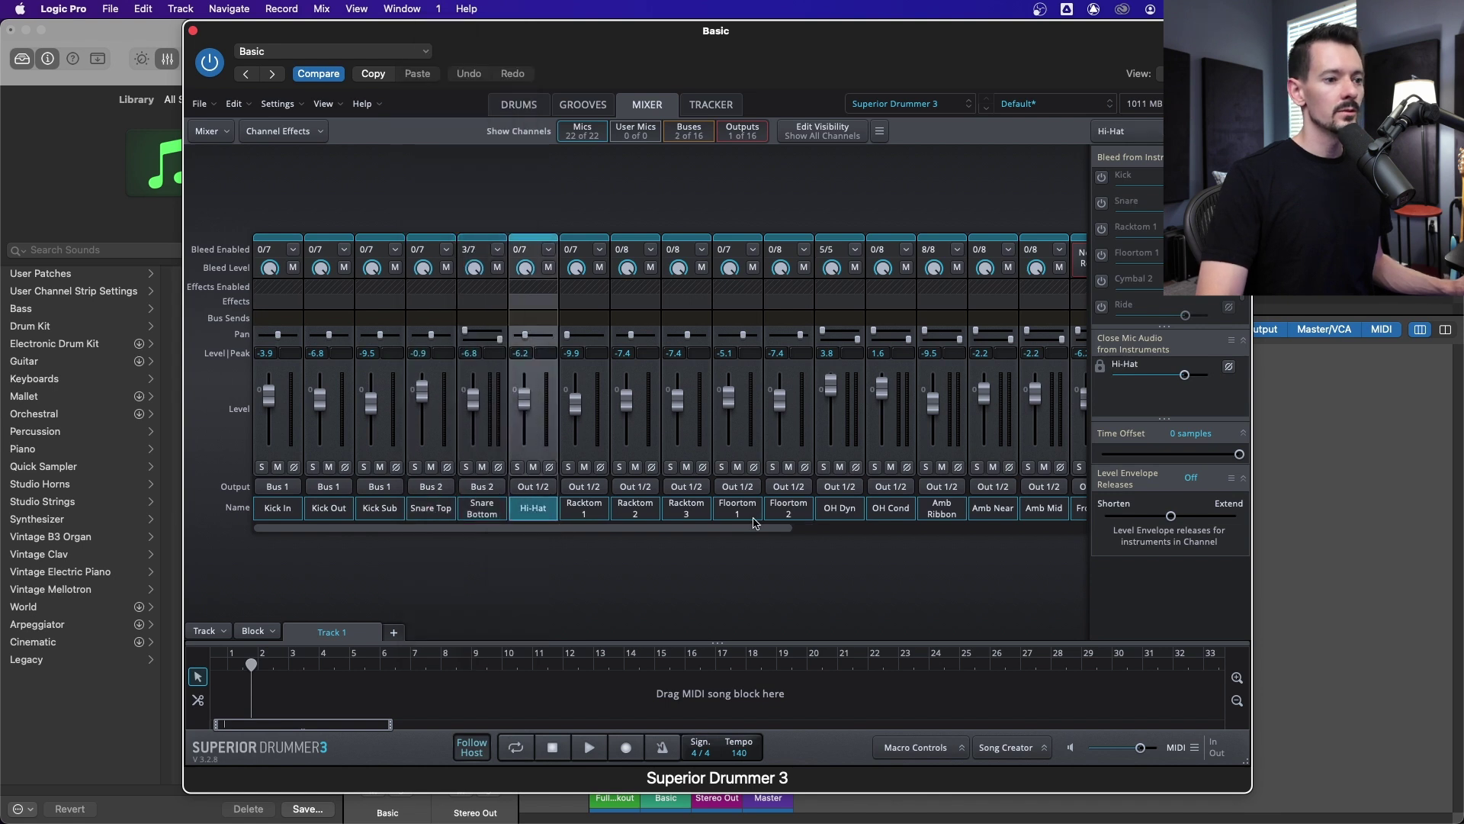
left_click(819, 515, "super")
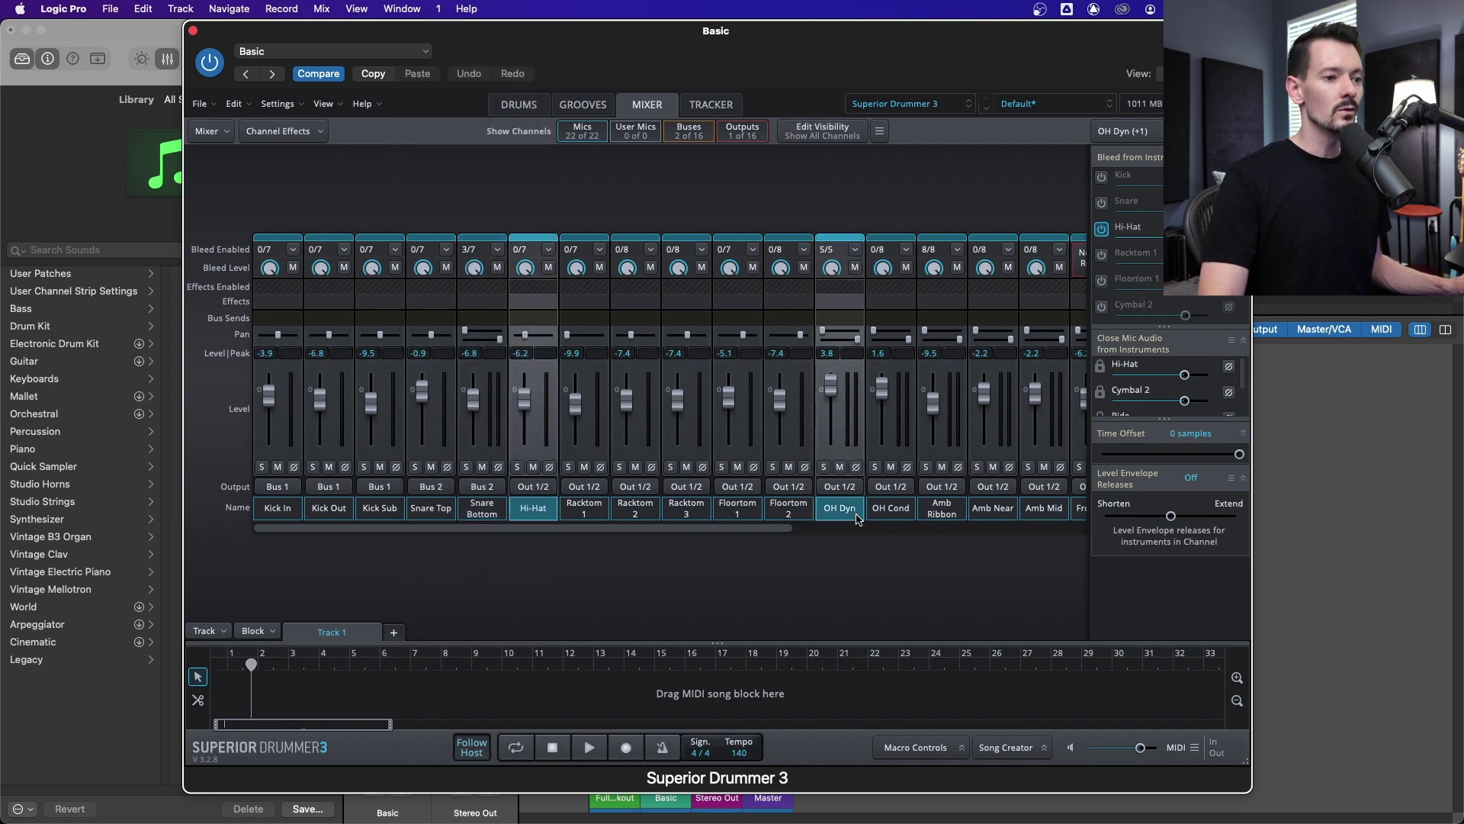
left_click(881, 517, "super")
left_click(548, 489)
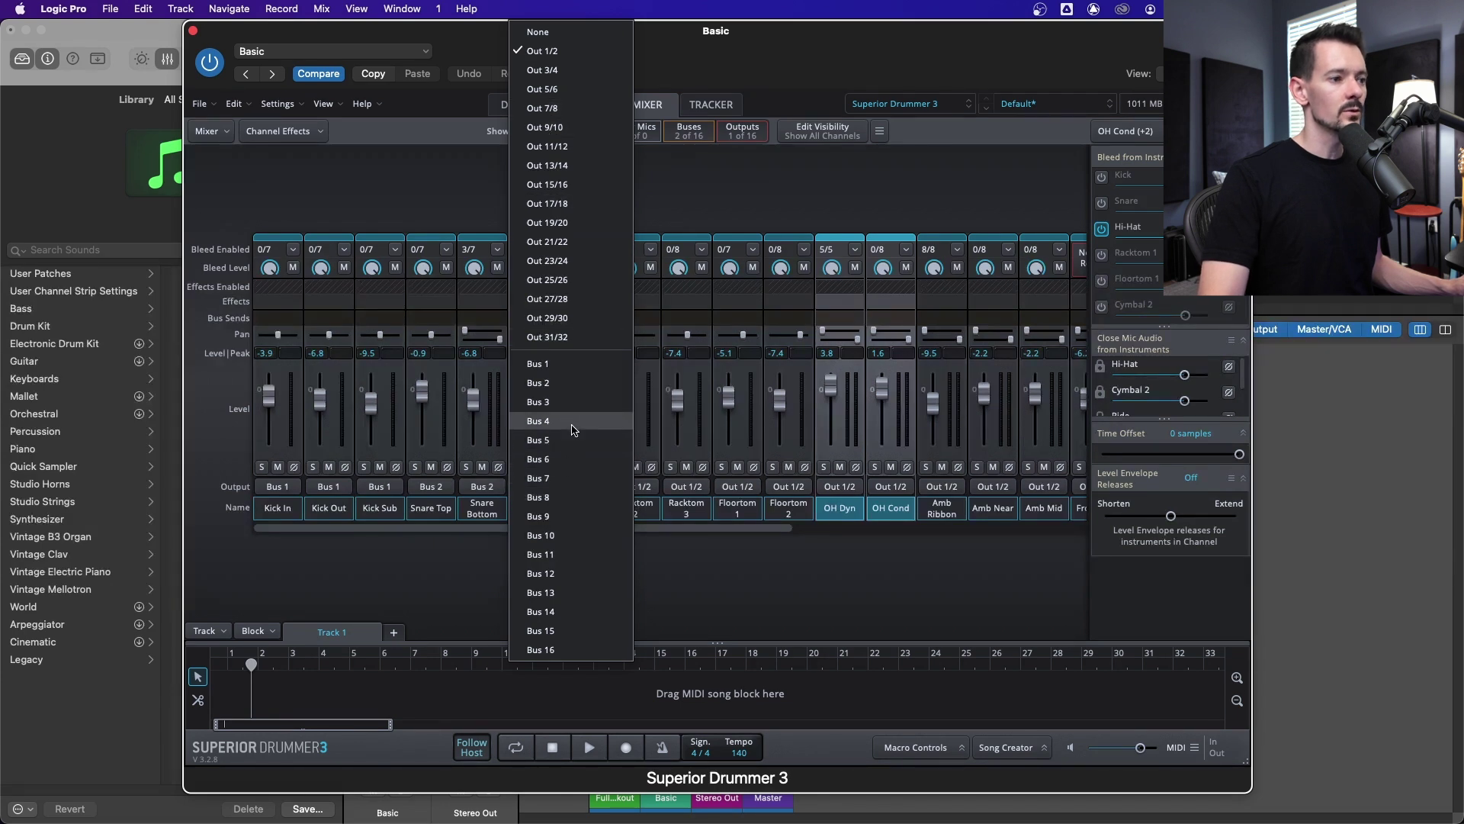
left_click(538, 421)
Route all tom channels from Racktom 1 through Floortom 2 to Bus 3.
left_click(584, 509)
left_click(791, 509, "shift")
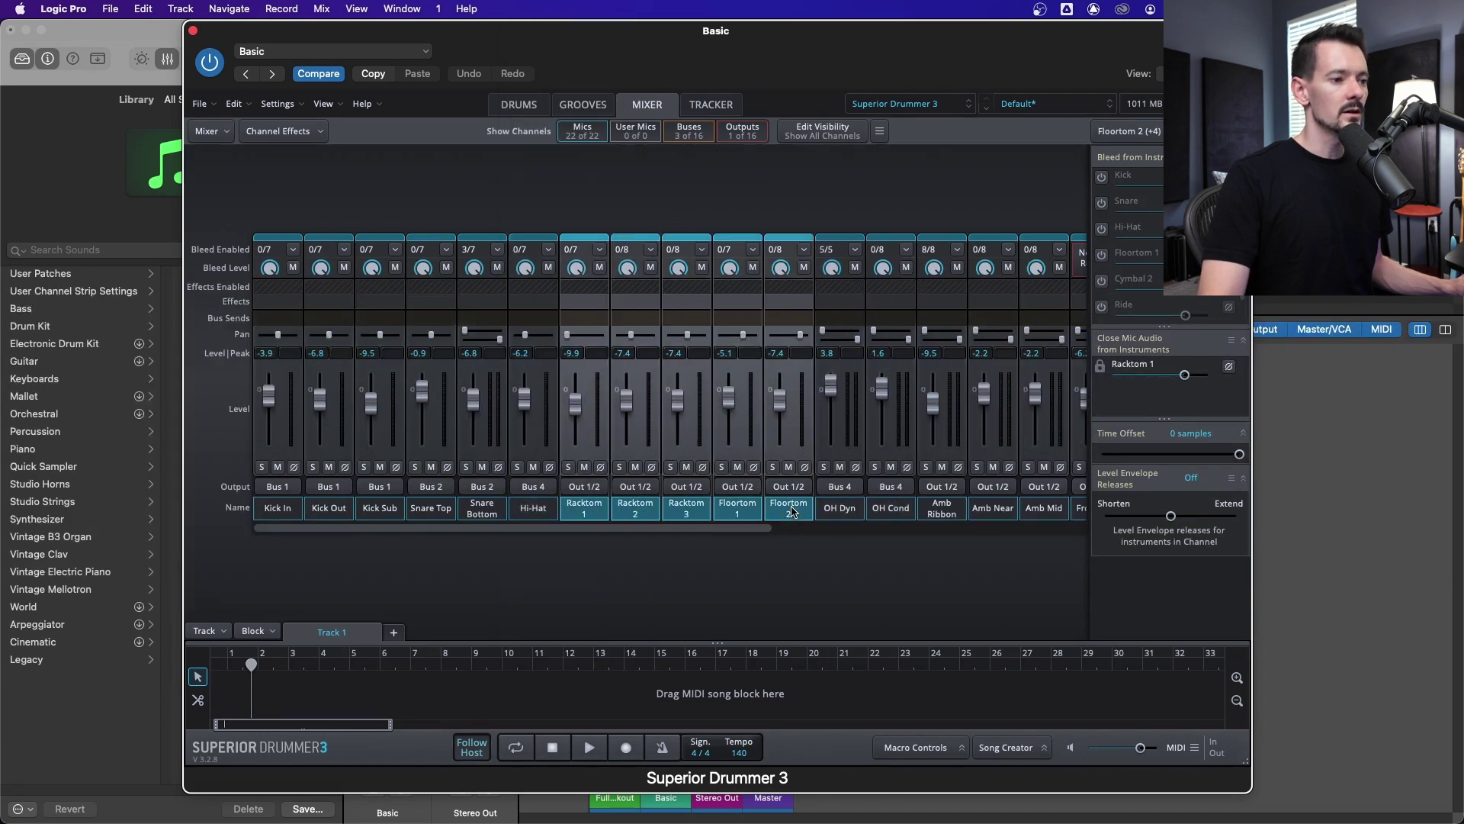
left_click(575, 483)
left_click(606, 406)
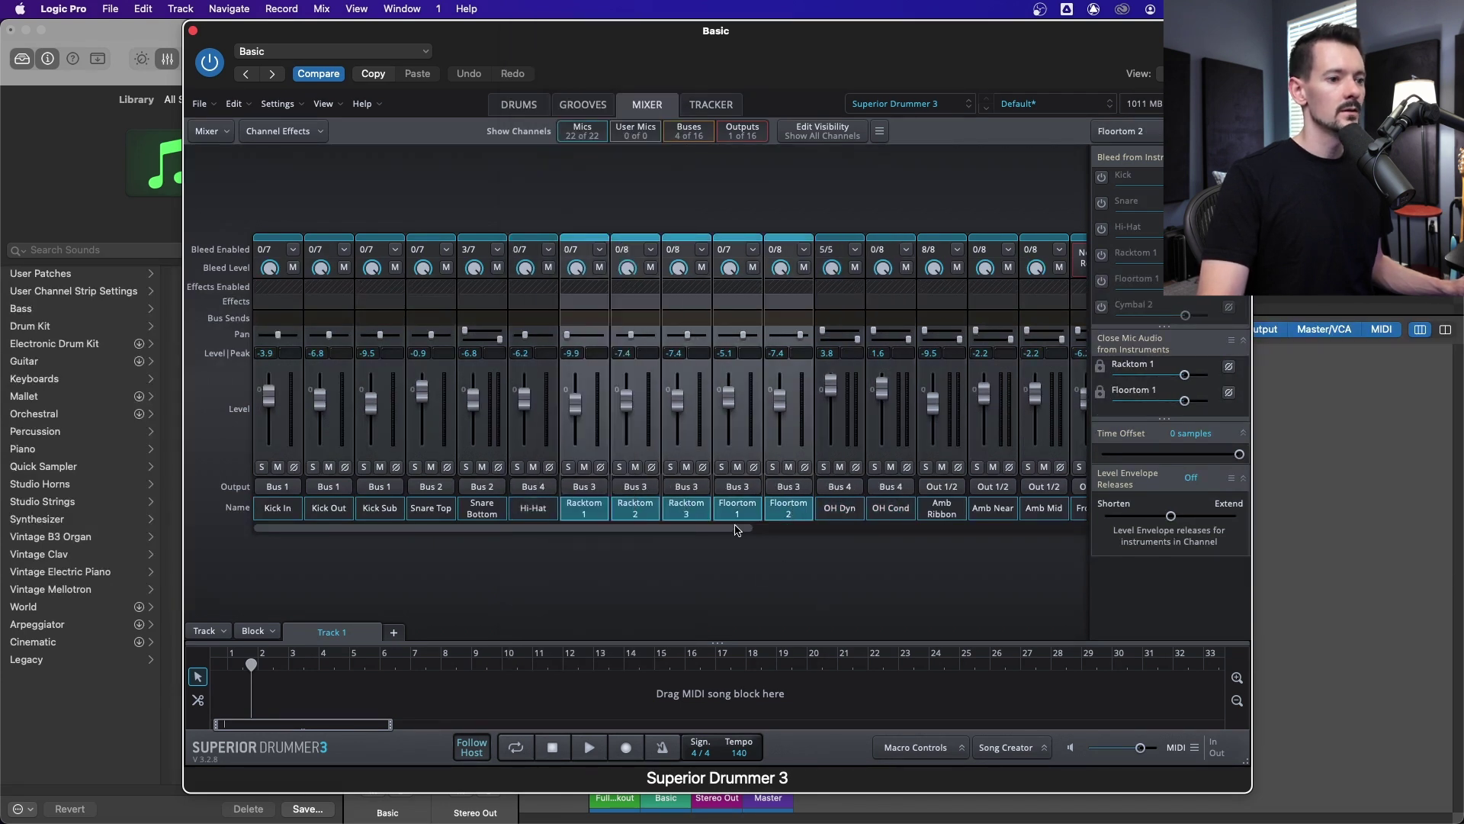
Route the Amb Ribbon, Amb Near and Amb Mid channels to Bus 5.
left_click_drag(737, 529, 792, 530)
left_click(843, 509)
left_click(934, 513, "shift")
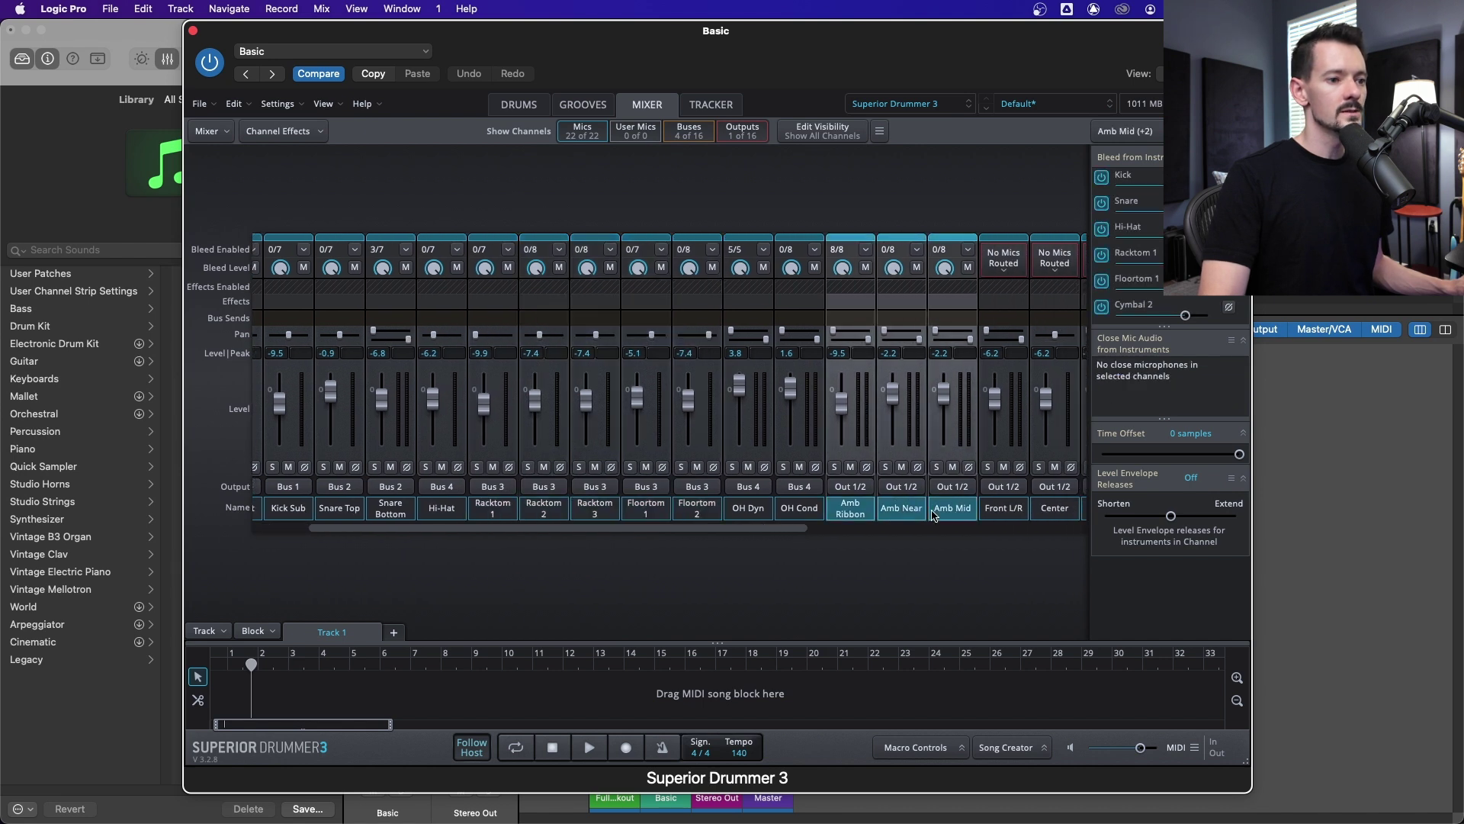
left_click(870, 487)
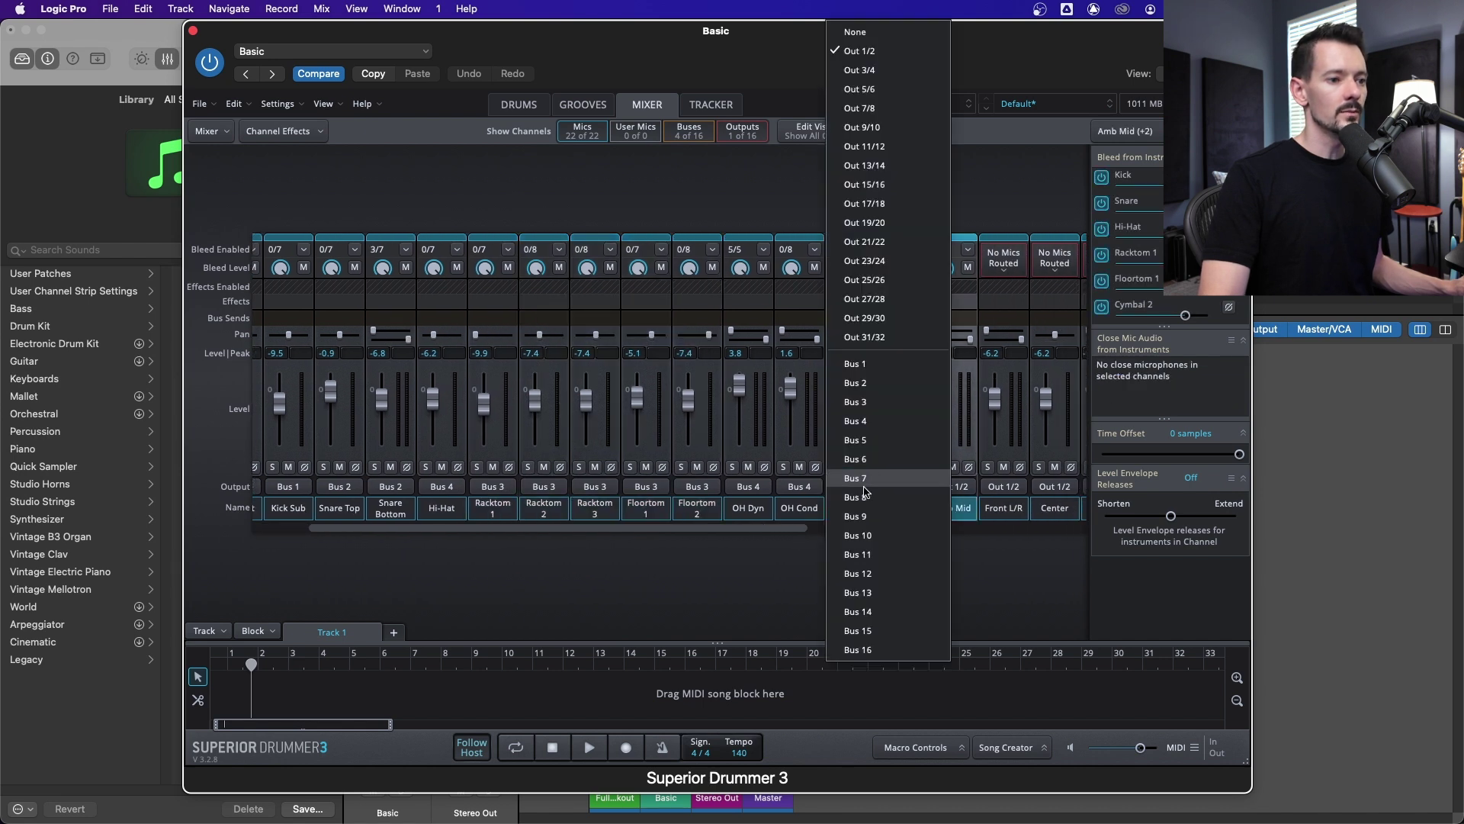
left_click(889, 450)
Rename Bus 1 as Kick, Bus 2 as Snare and Bus 3 as Toms in the Superior Drummer mixer.
left_click_drag(430, 526, 798, 539)
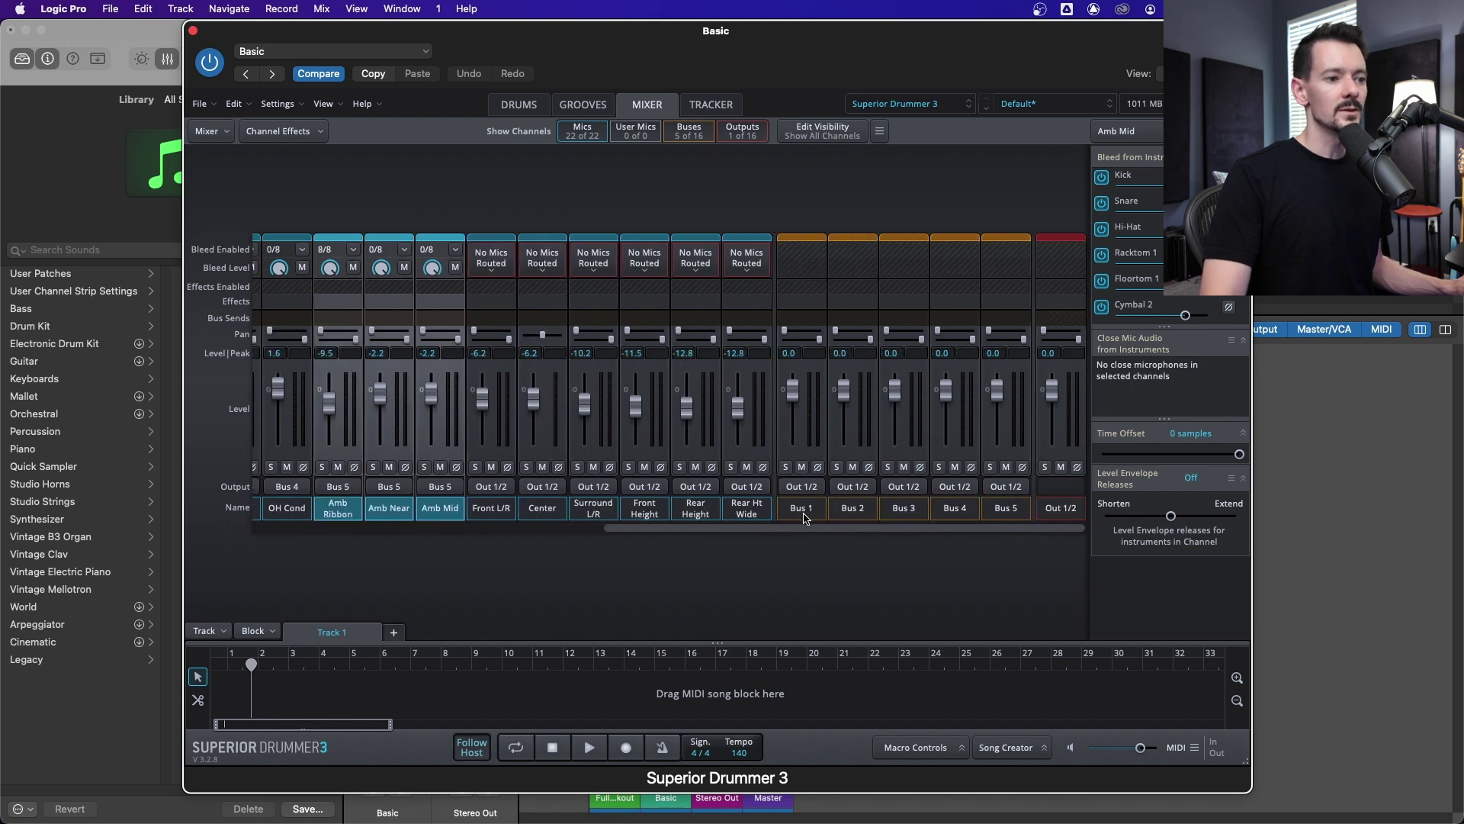
double_click(803, 514)
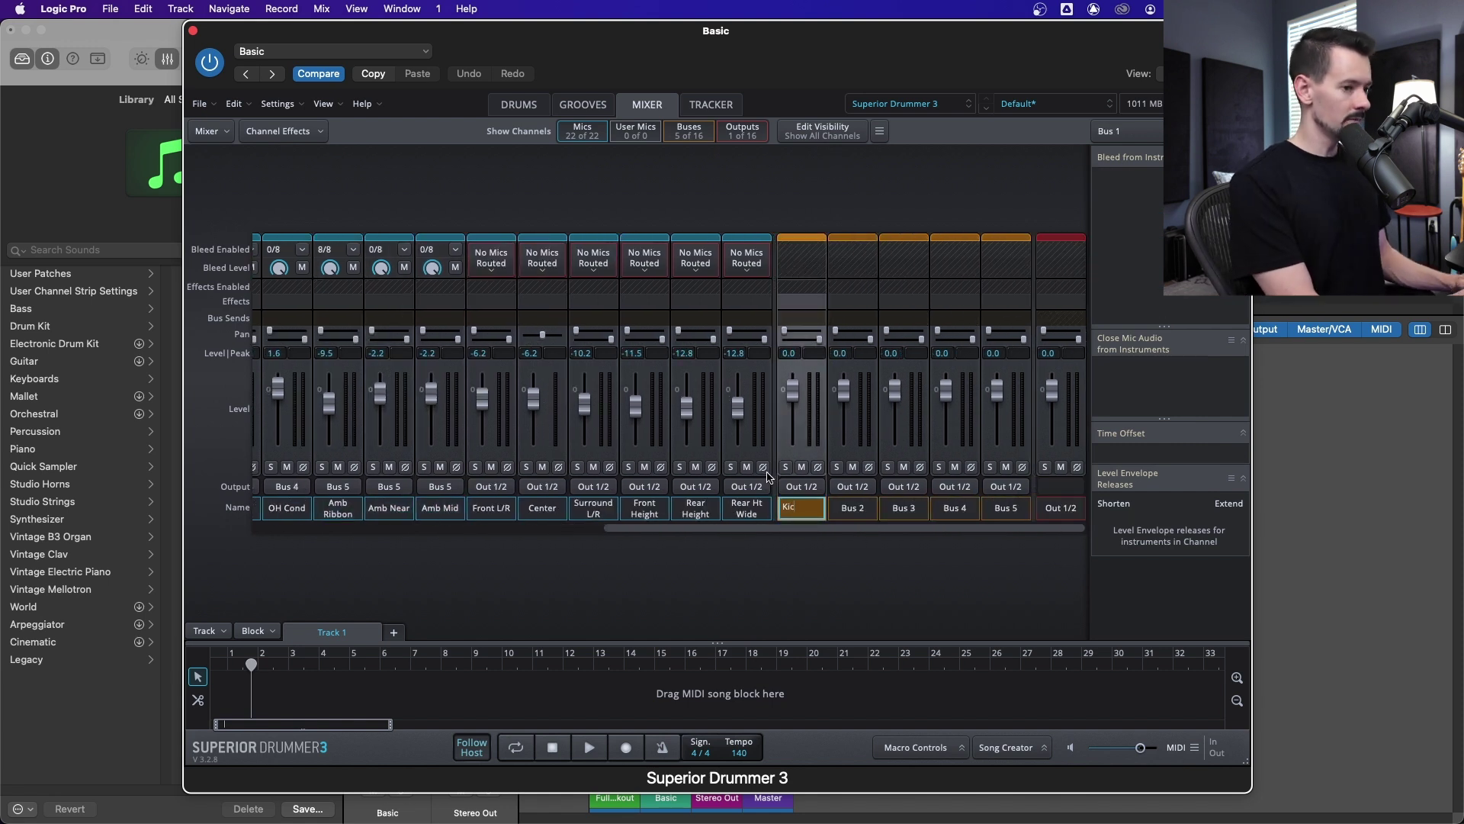
left_click(845, 509)
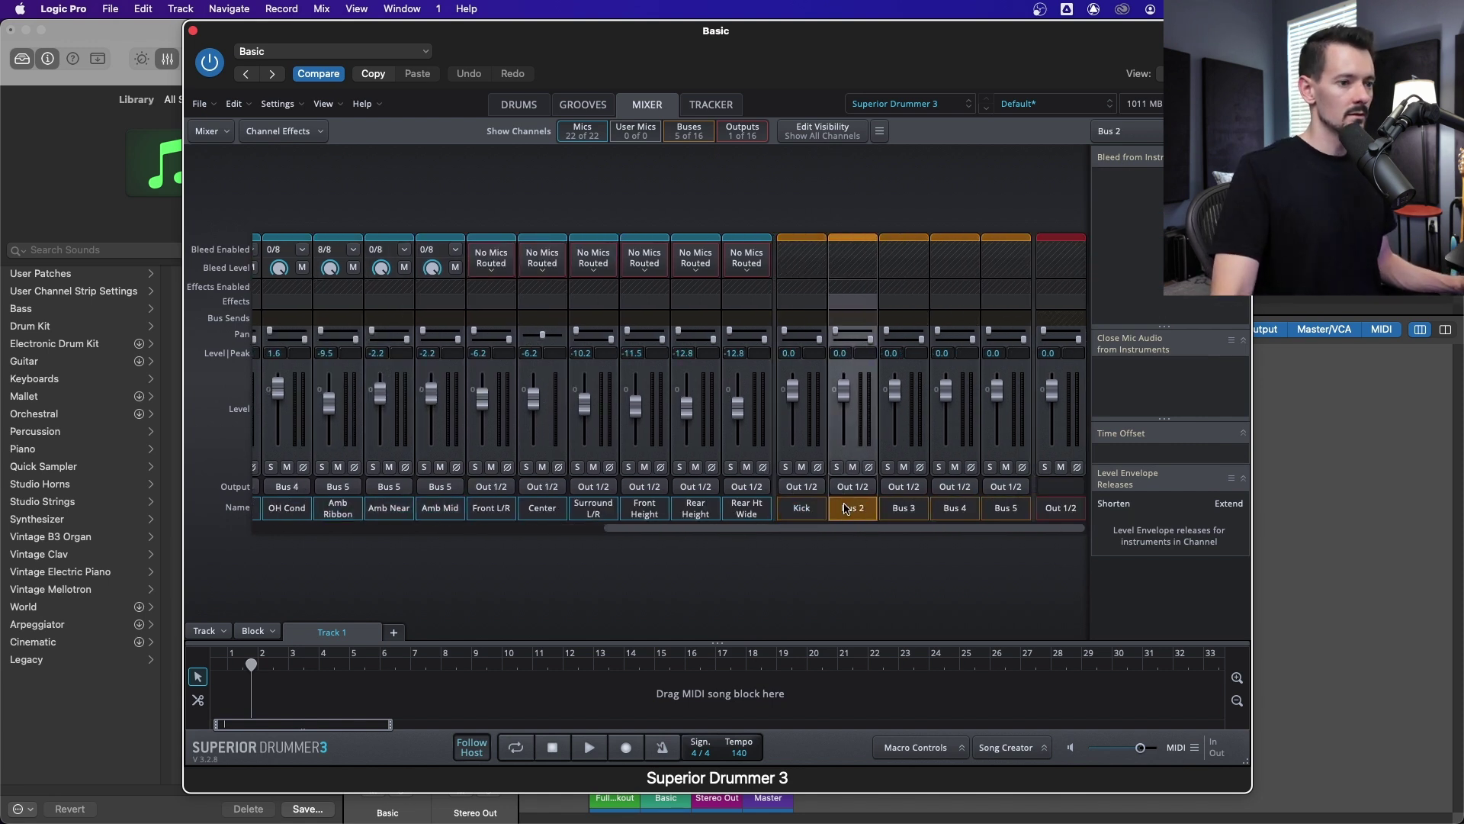
type("Snare")
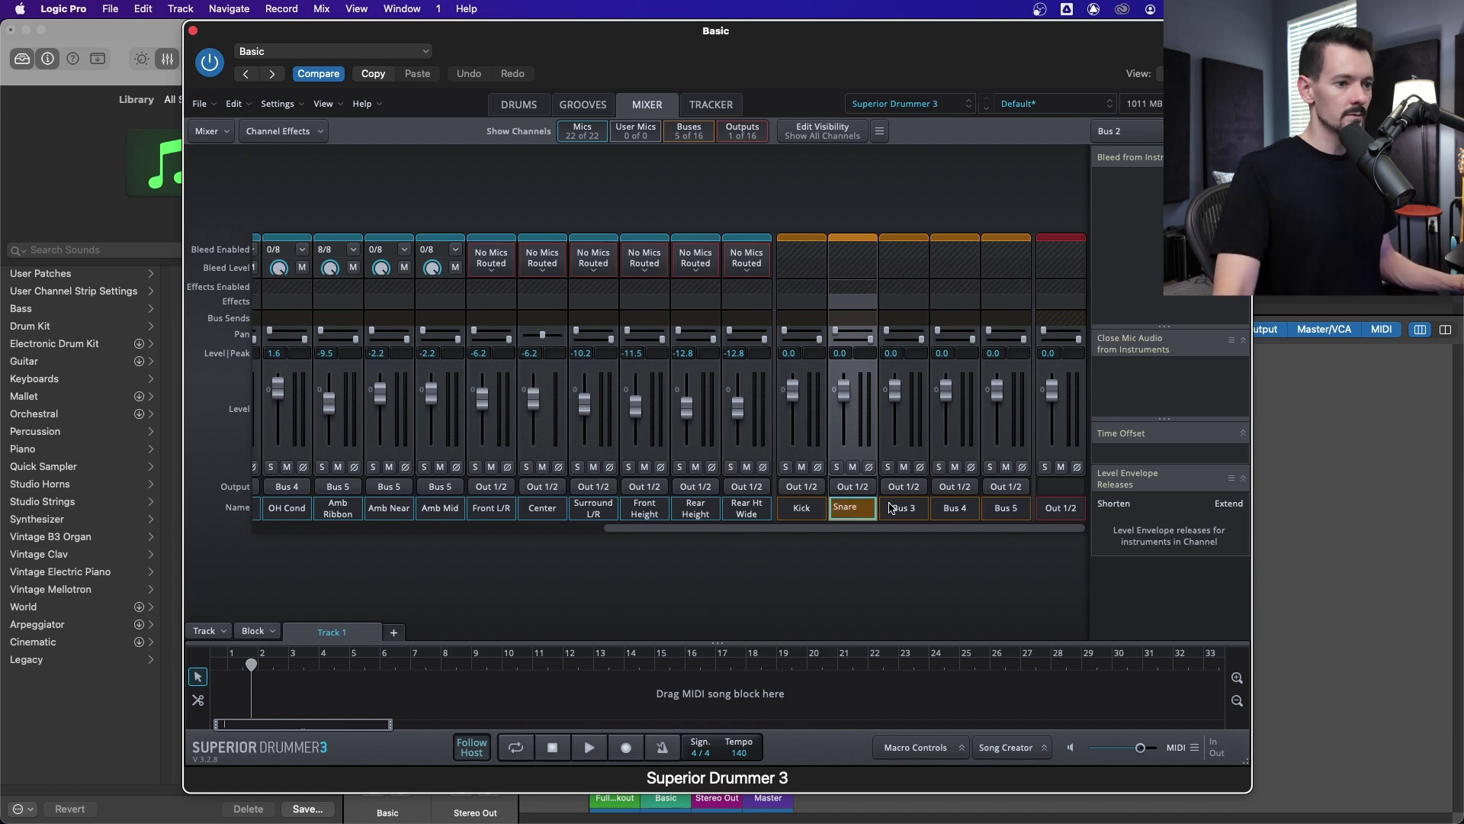
double_click(896, 509)
type("Toms")
key("Tab")
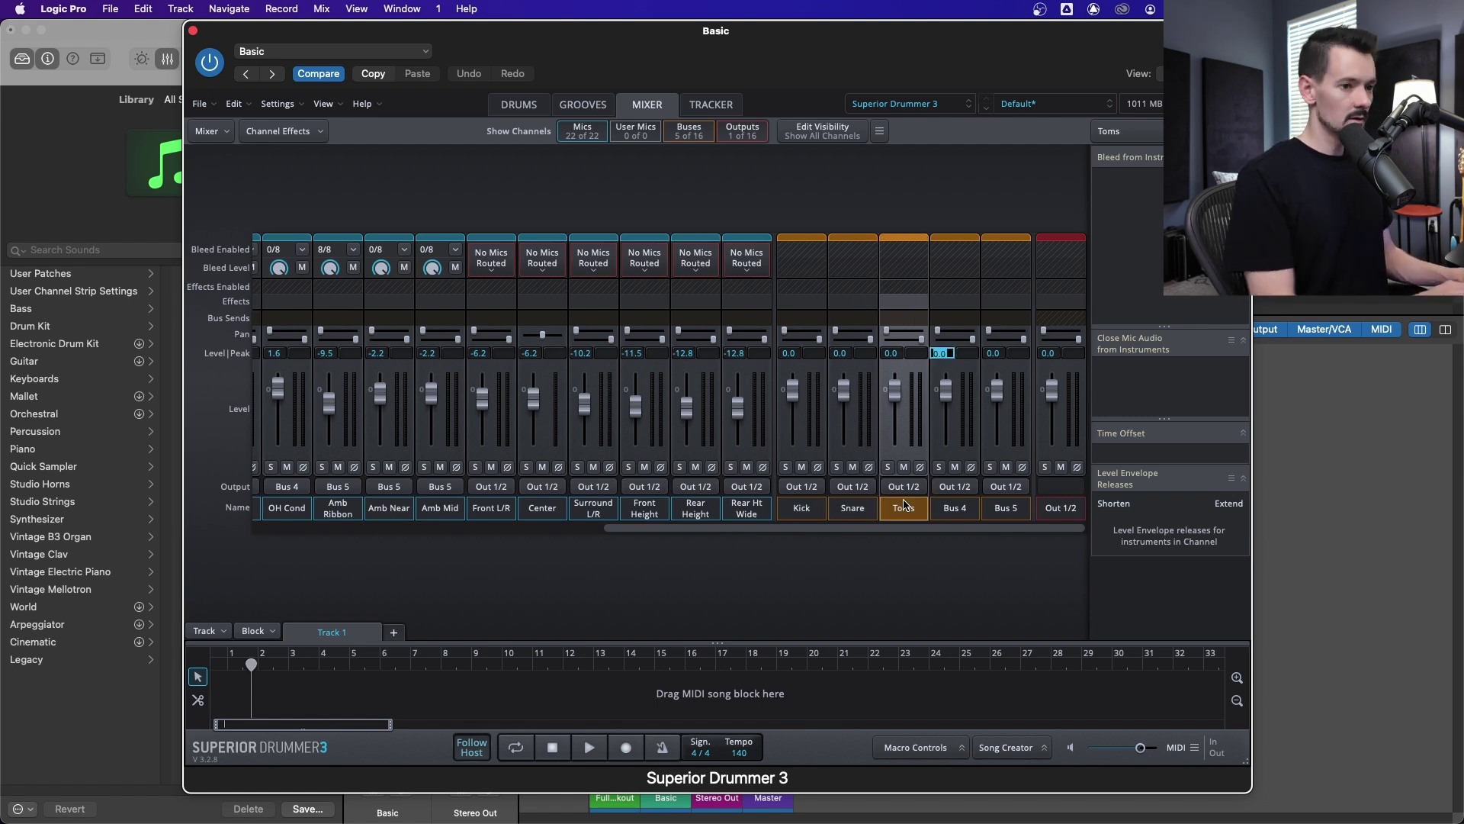
Rename Bus 4 as OHs and Bus 5 as RM.
double_click(957, 510)
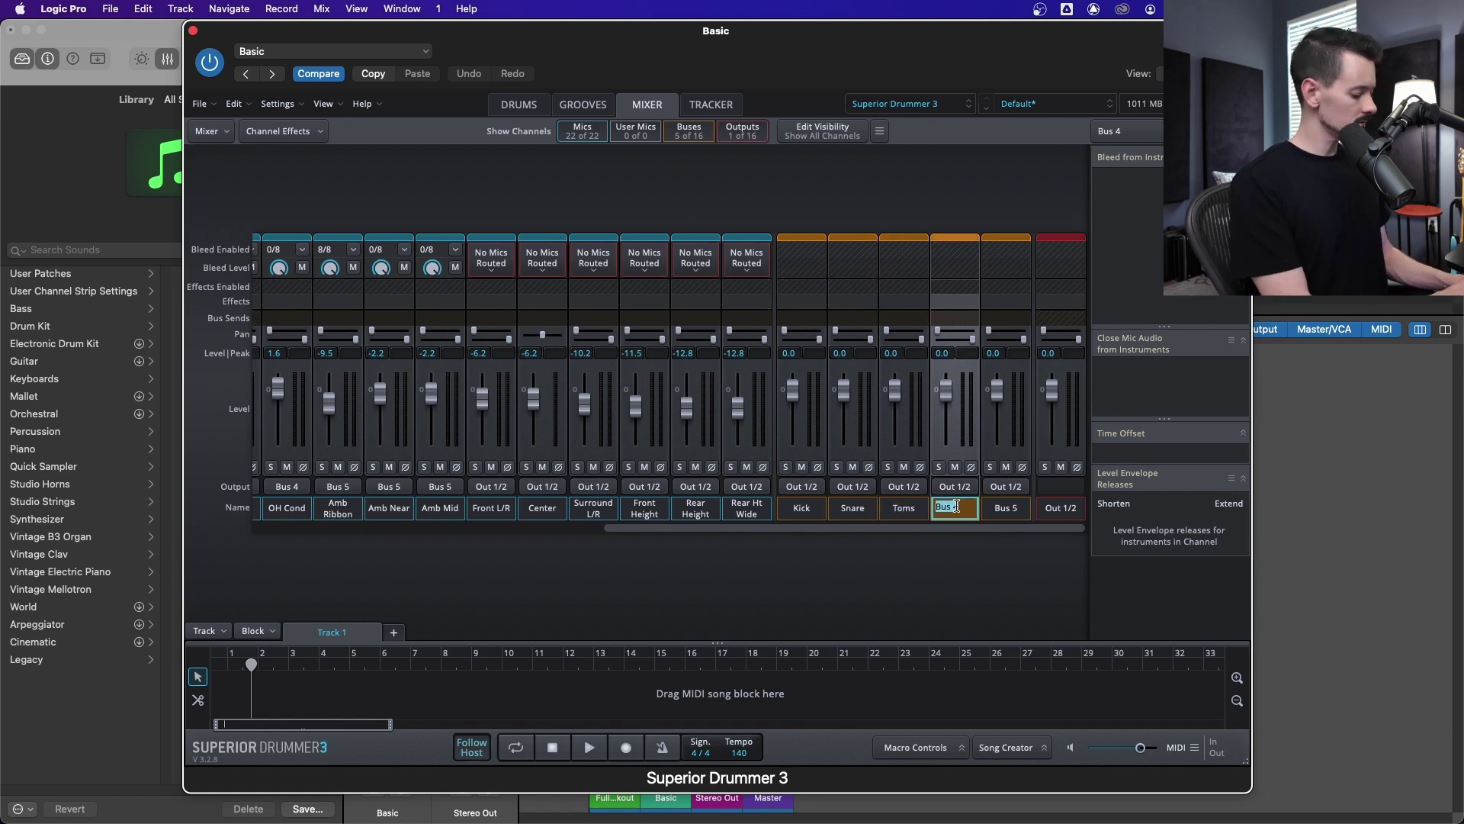
type("OHs")
key("Tab")
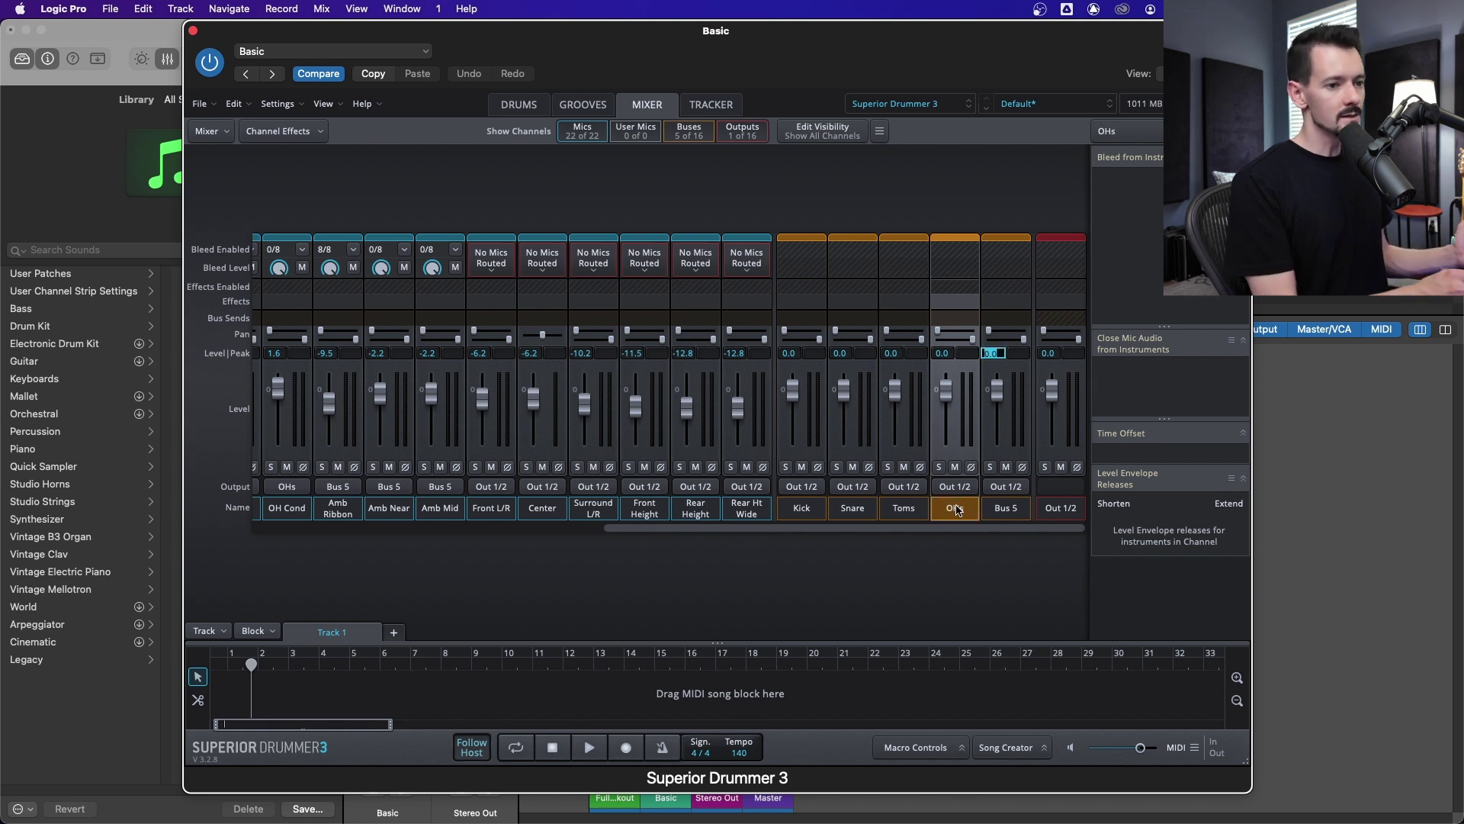
double_click(1001, 509)
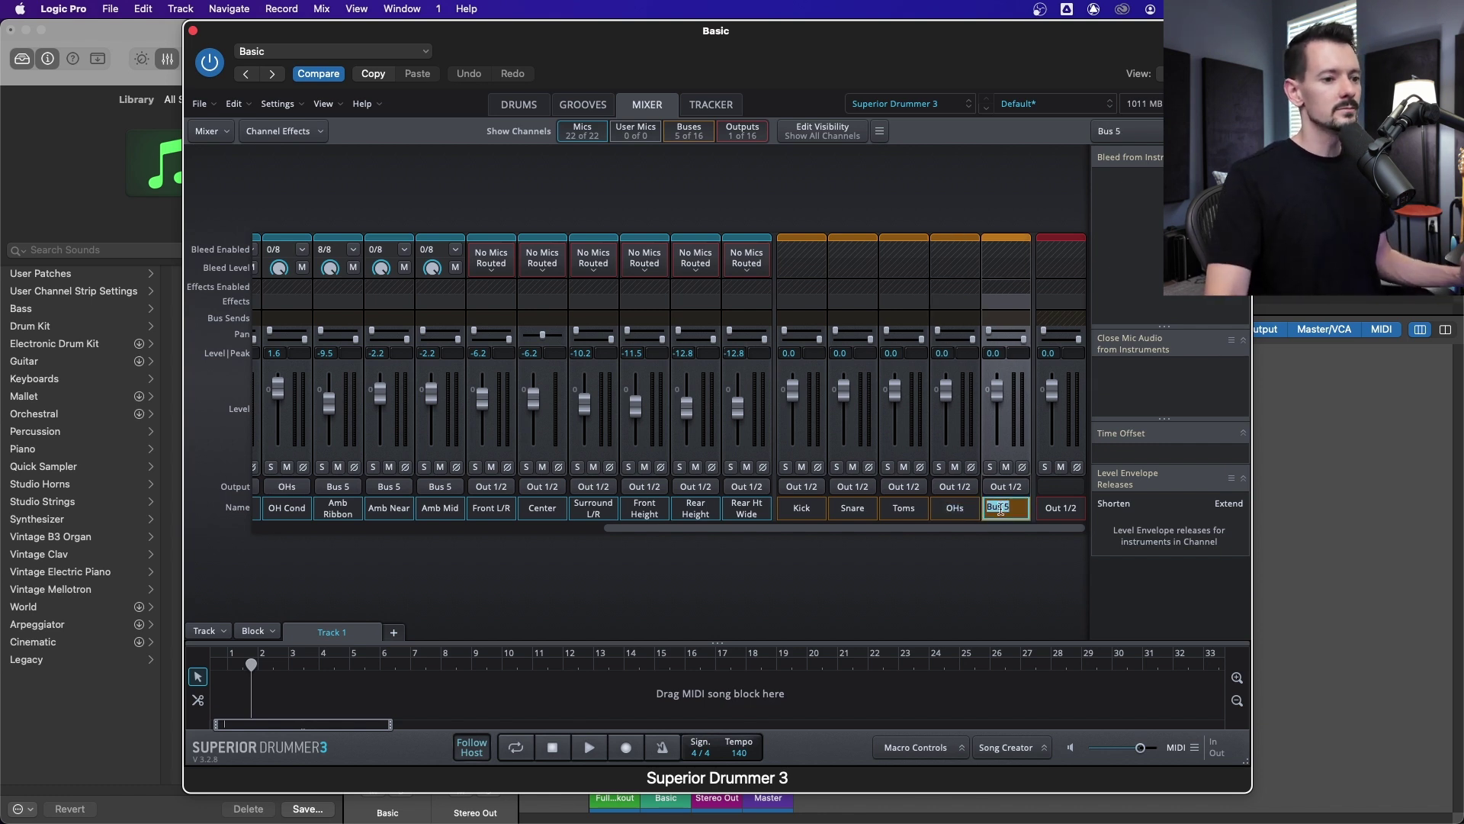
key("Return")
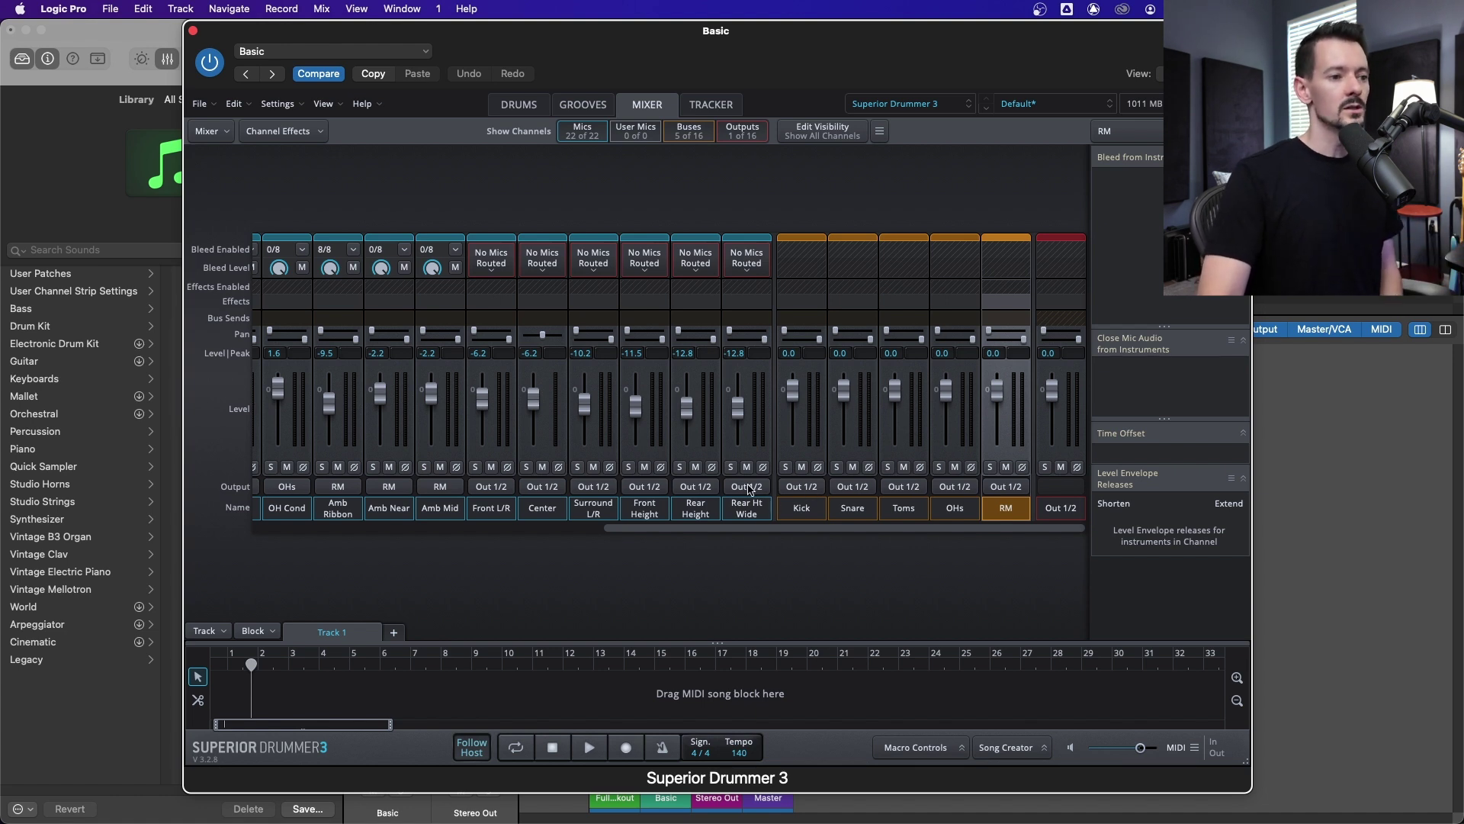
Route the Snare bus to Out 3/4, Toms to Out 5/6, OHs to Out 7/8 and RM to Out 9/10.
left_click(862, 486)
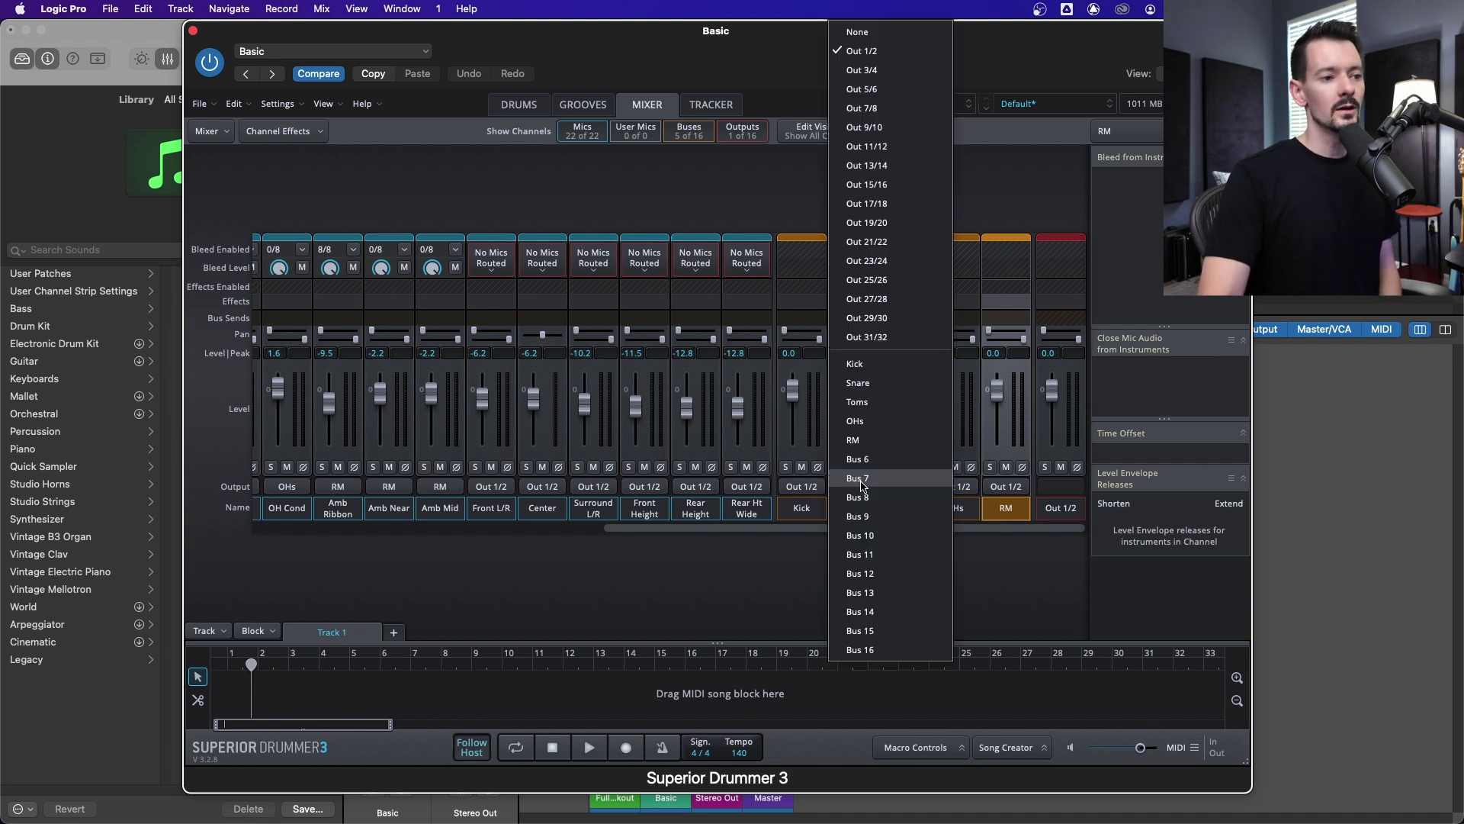
left_click(882, 67)
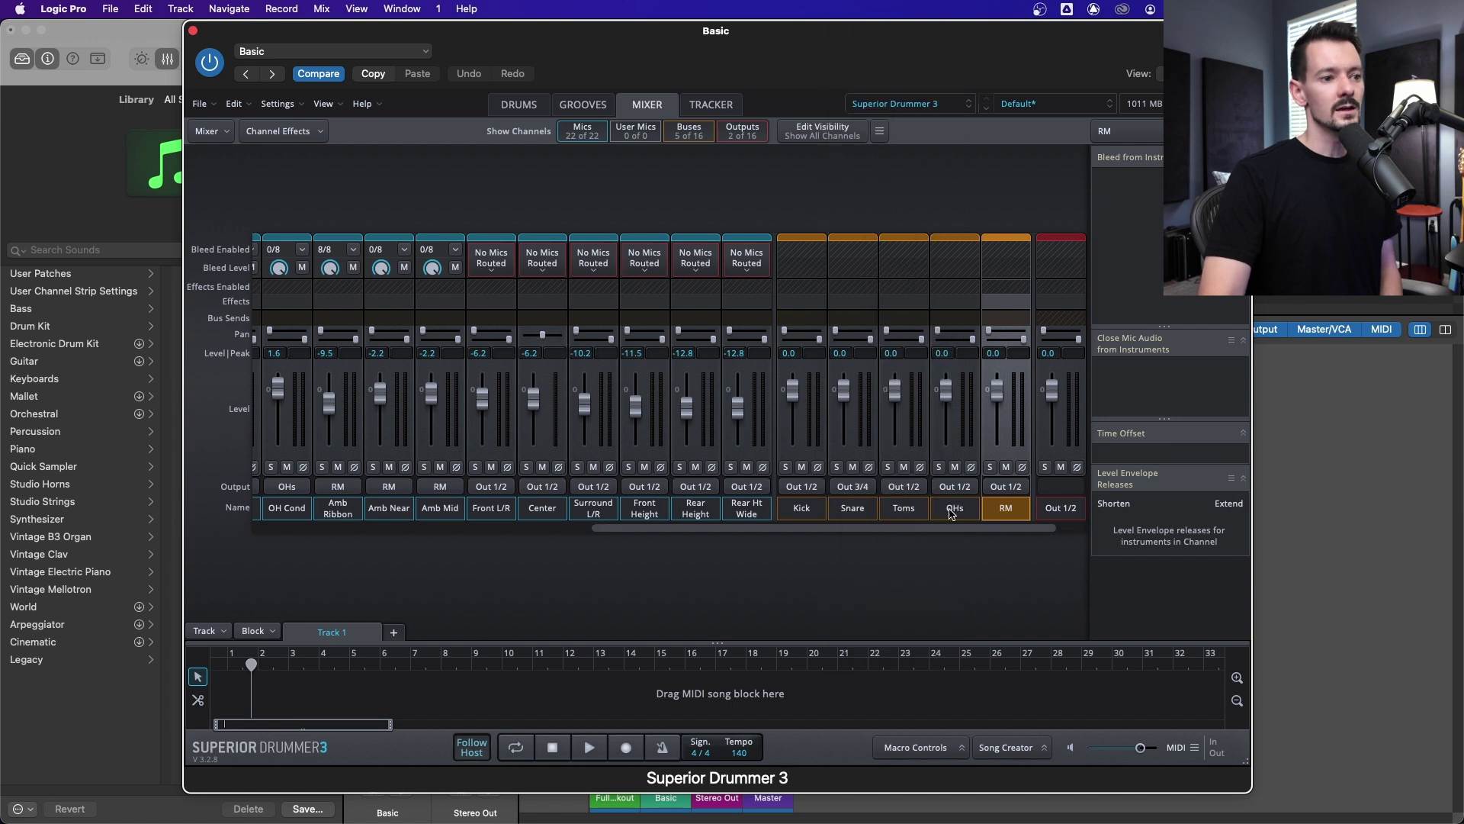
left_click(904, 486)
left_click(908, 89)
left_click(957, 488)
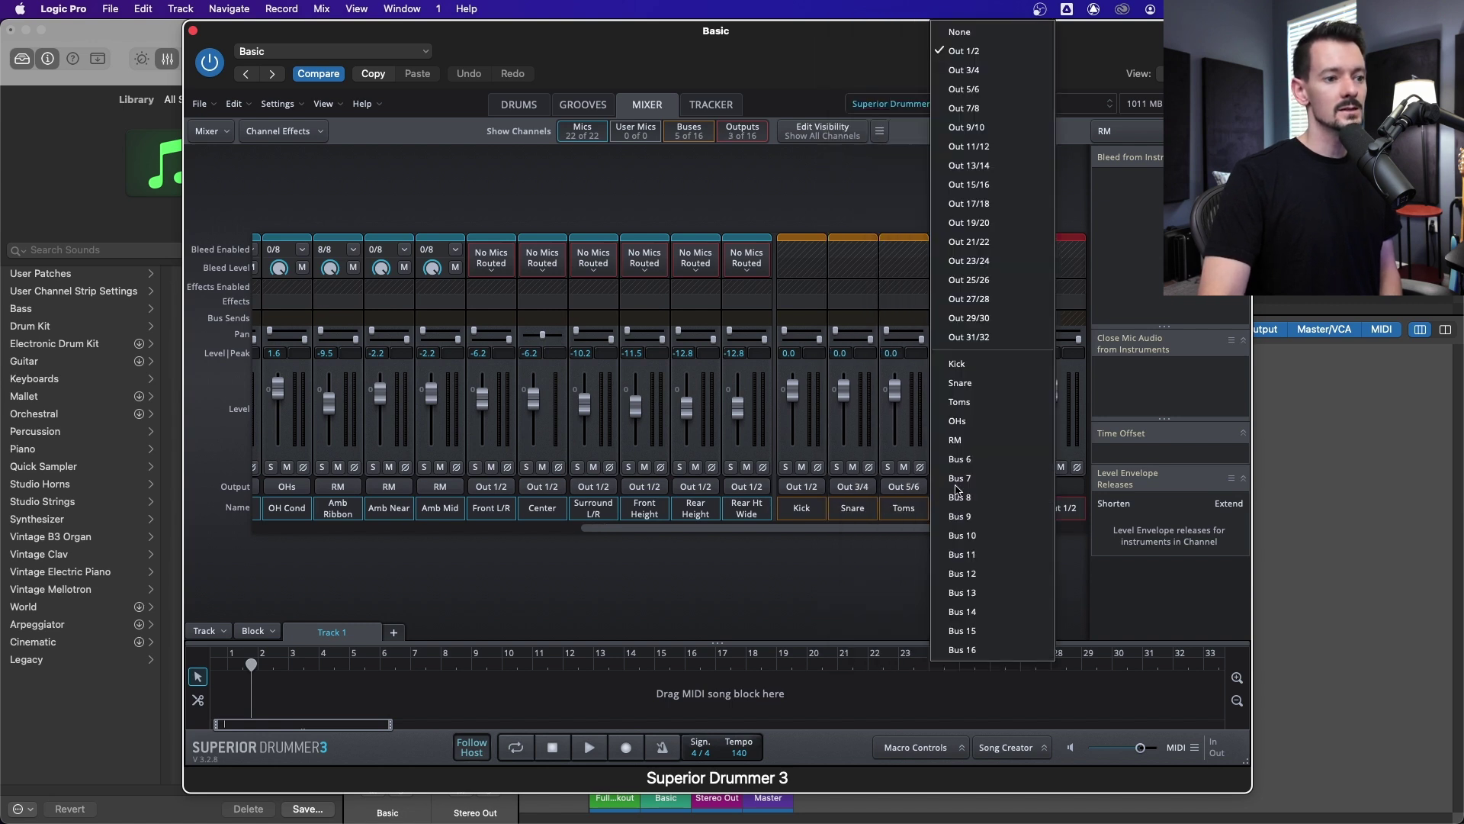
left_click(964, 107)
left_click(1008, 487)
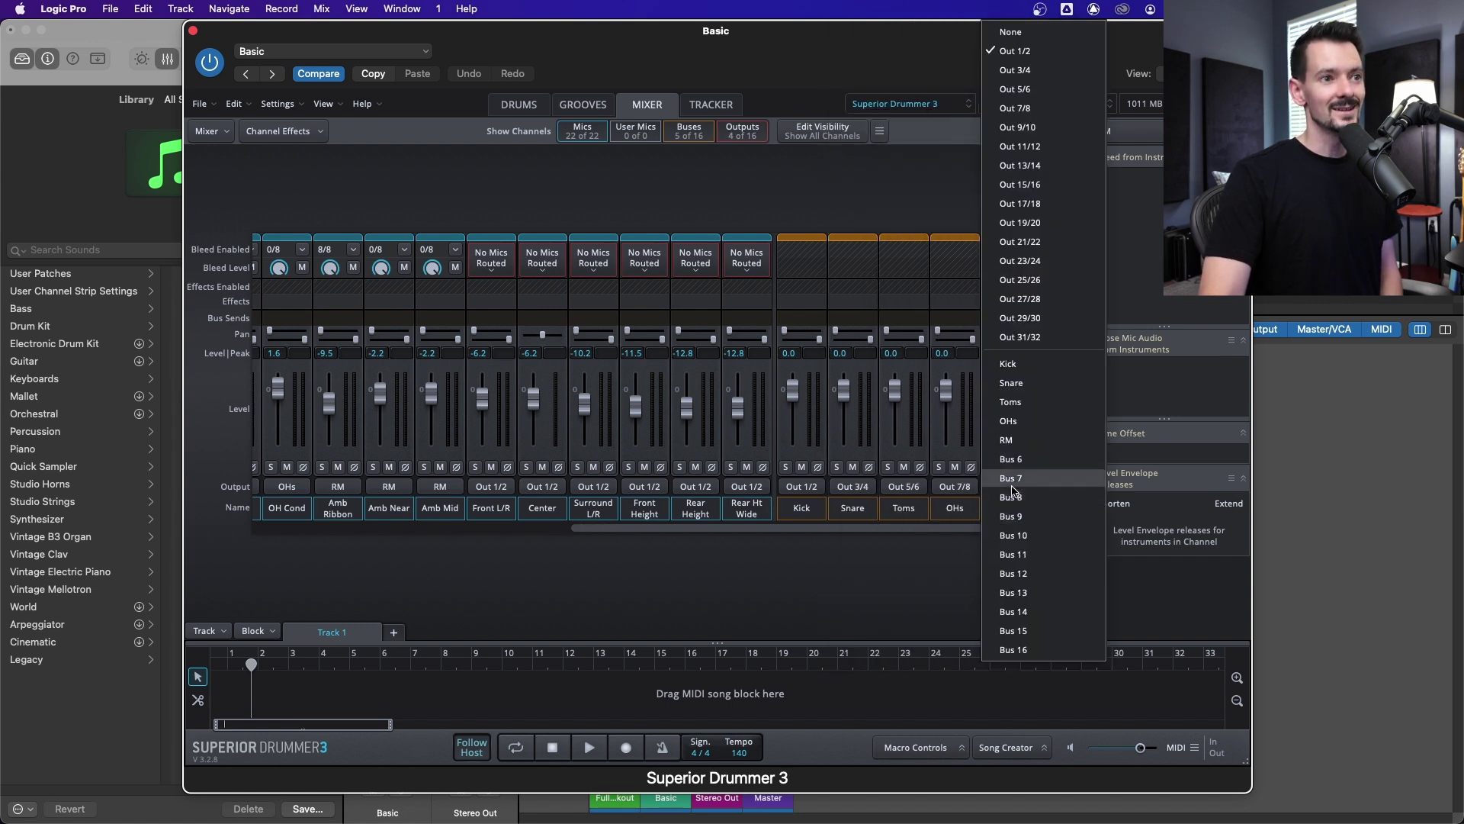
key("Escape")
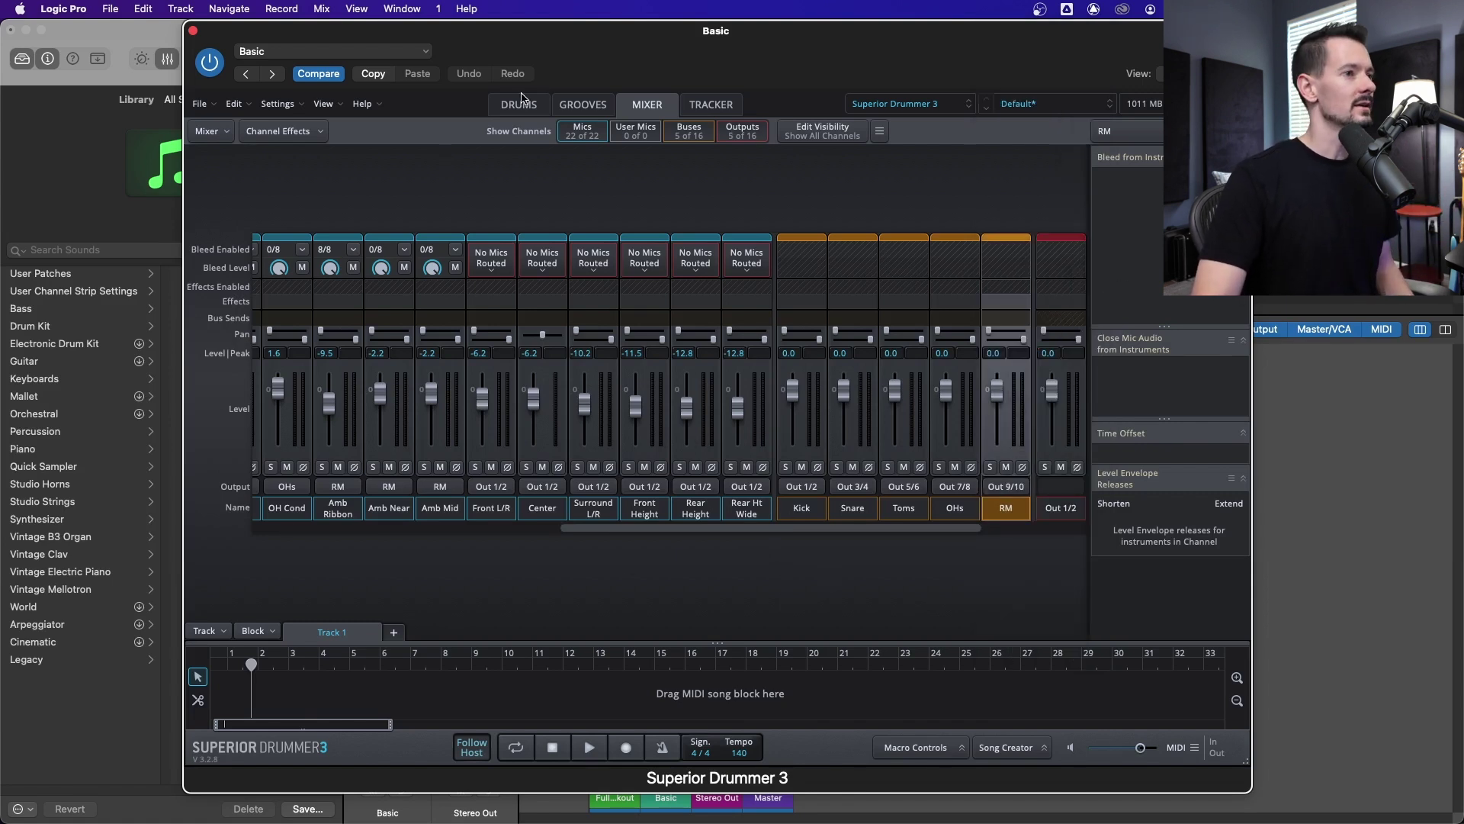
Close the Superior Drummer window and add four aux channels for outputs 3-4 through 9-10 to the Basic instrument.
left_click_drag(568, 31, 805, 30)
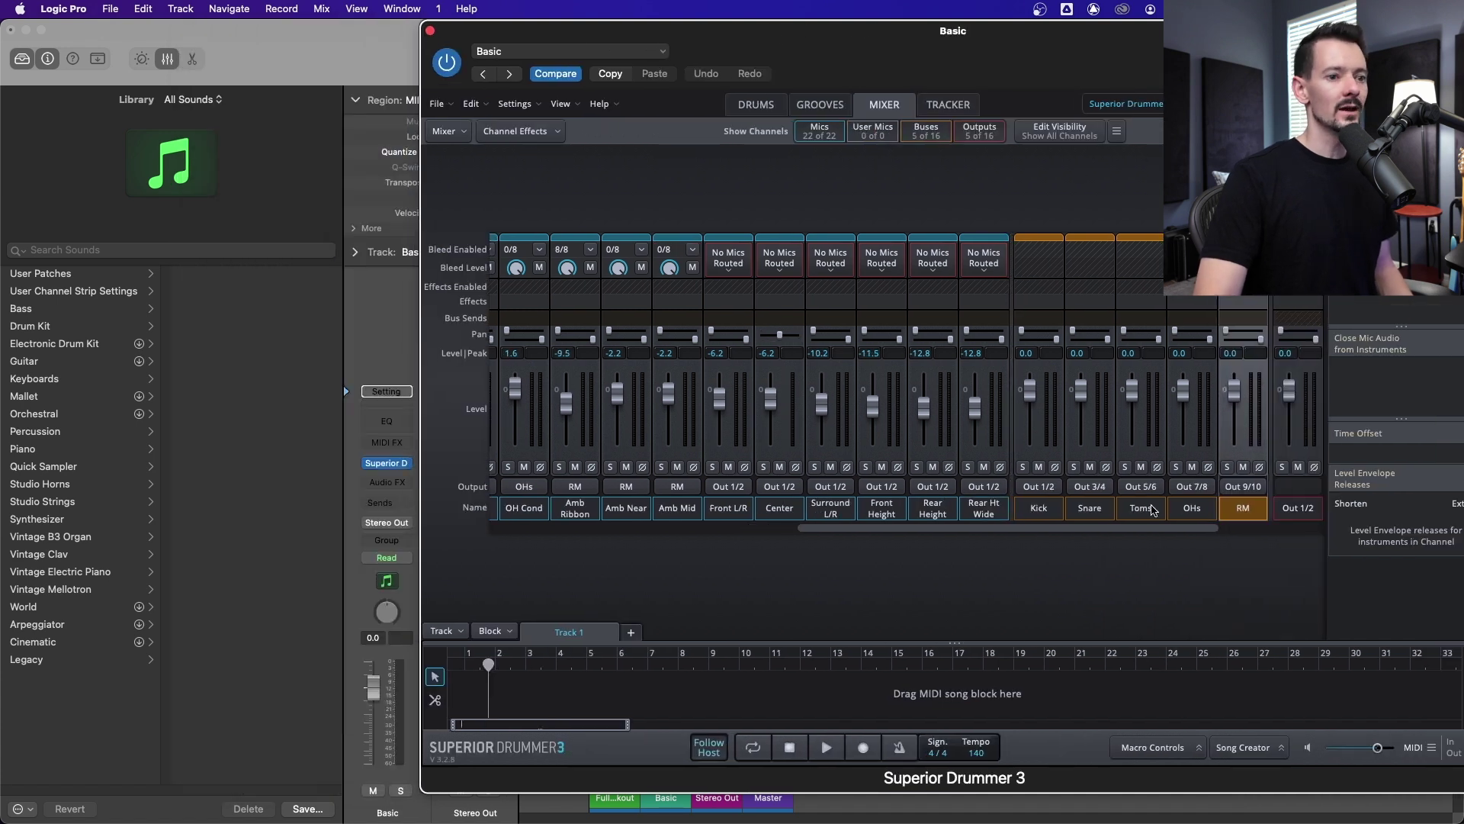
left_click(430, 31)
left_click(683, 754)
left_click(683, 753)
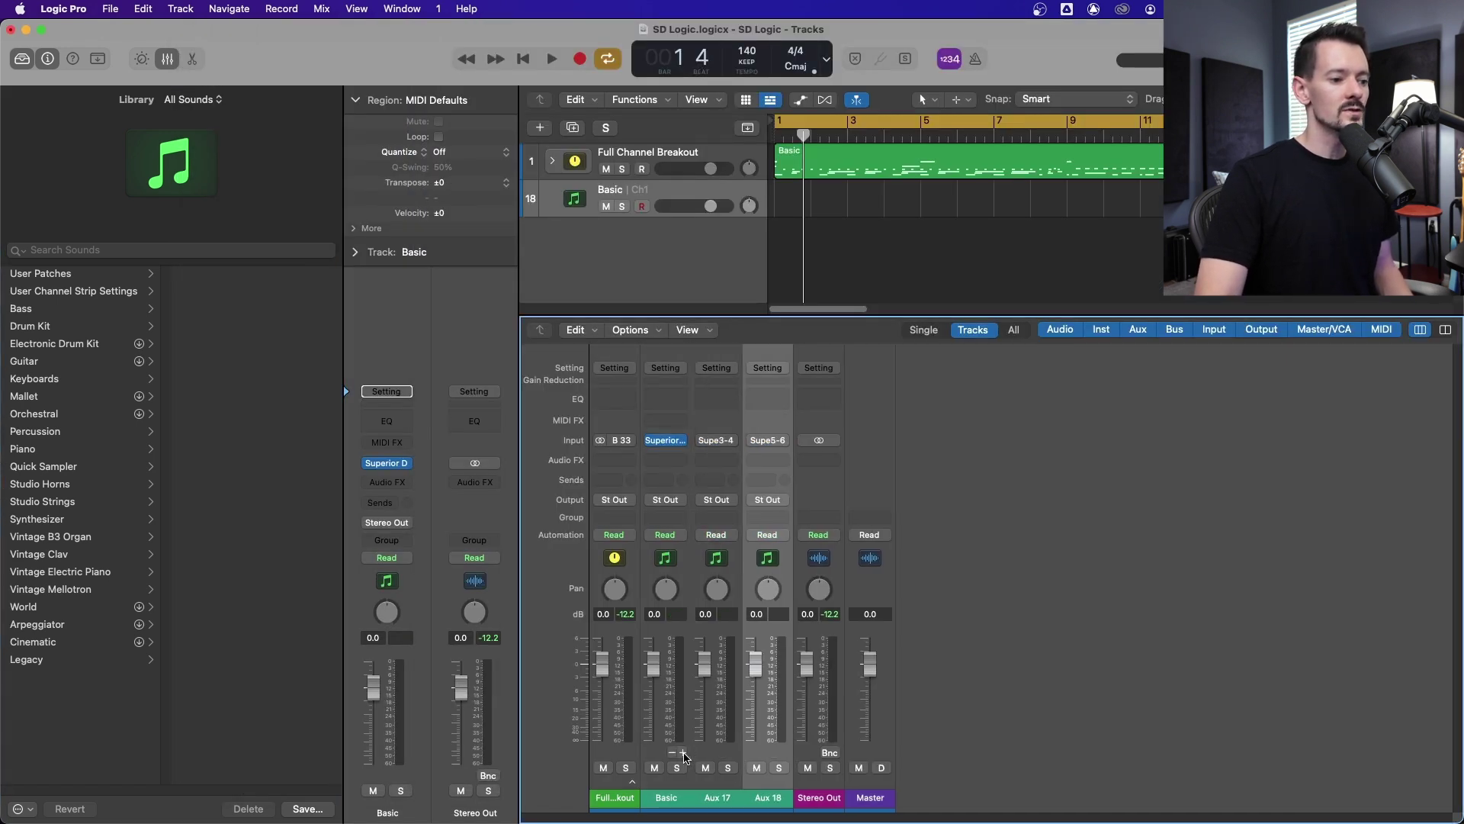
left_click(682, 754)
left_click(683, 753)
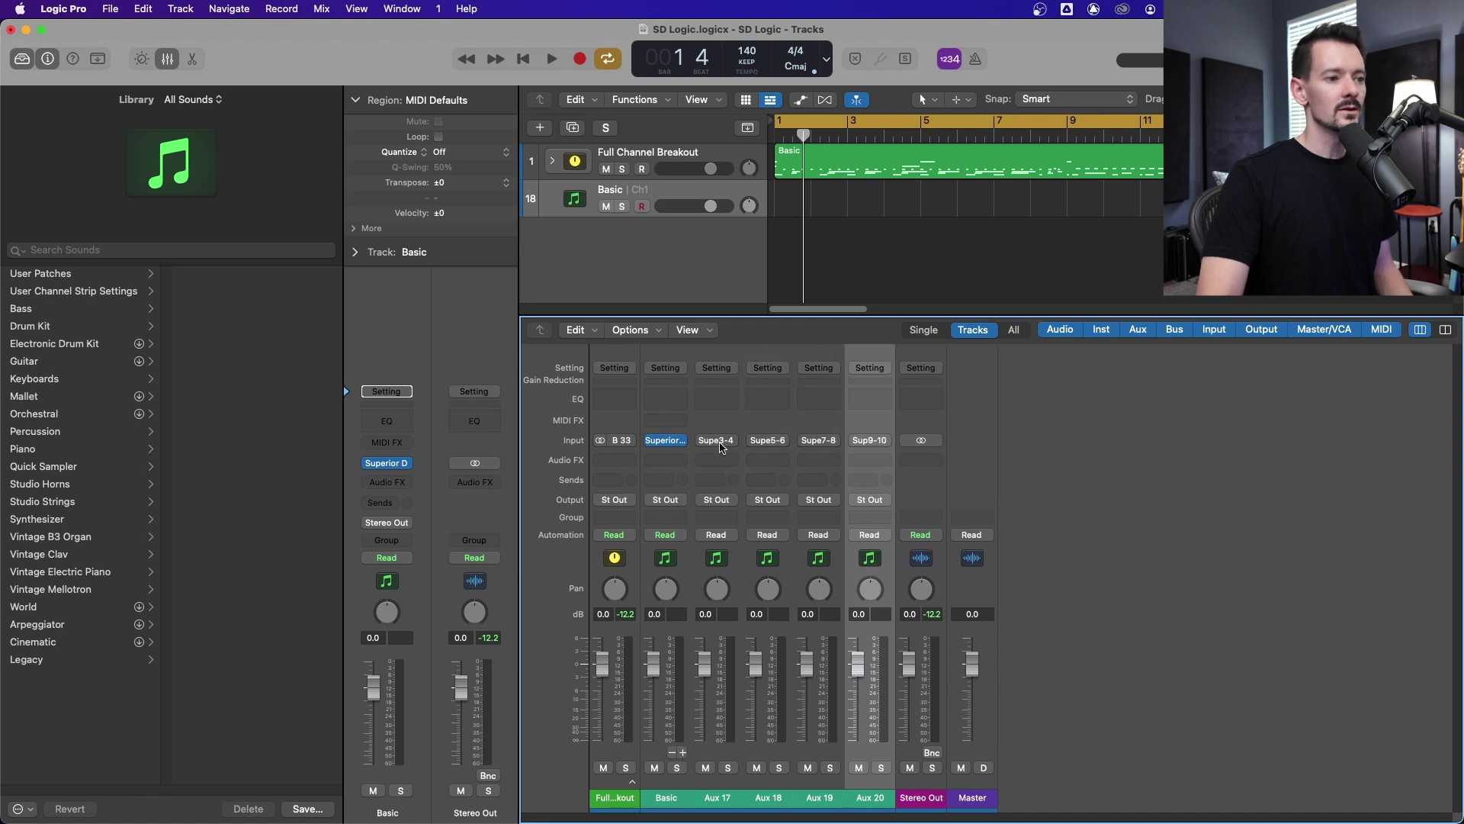
Name the Basic instrument channel Kick and its four aux channels Snare, Toms, OHs and RMs.
double_click(666, 797)
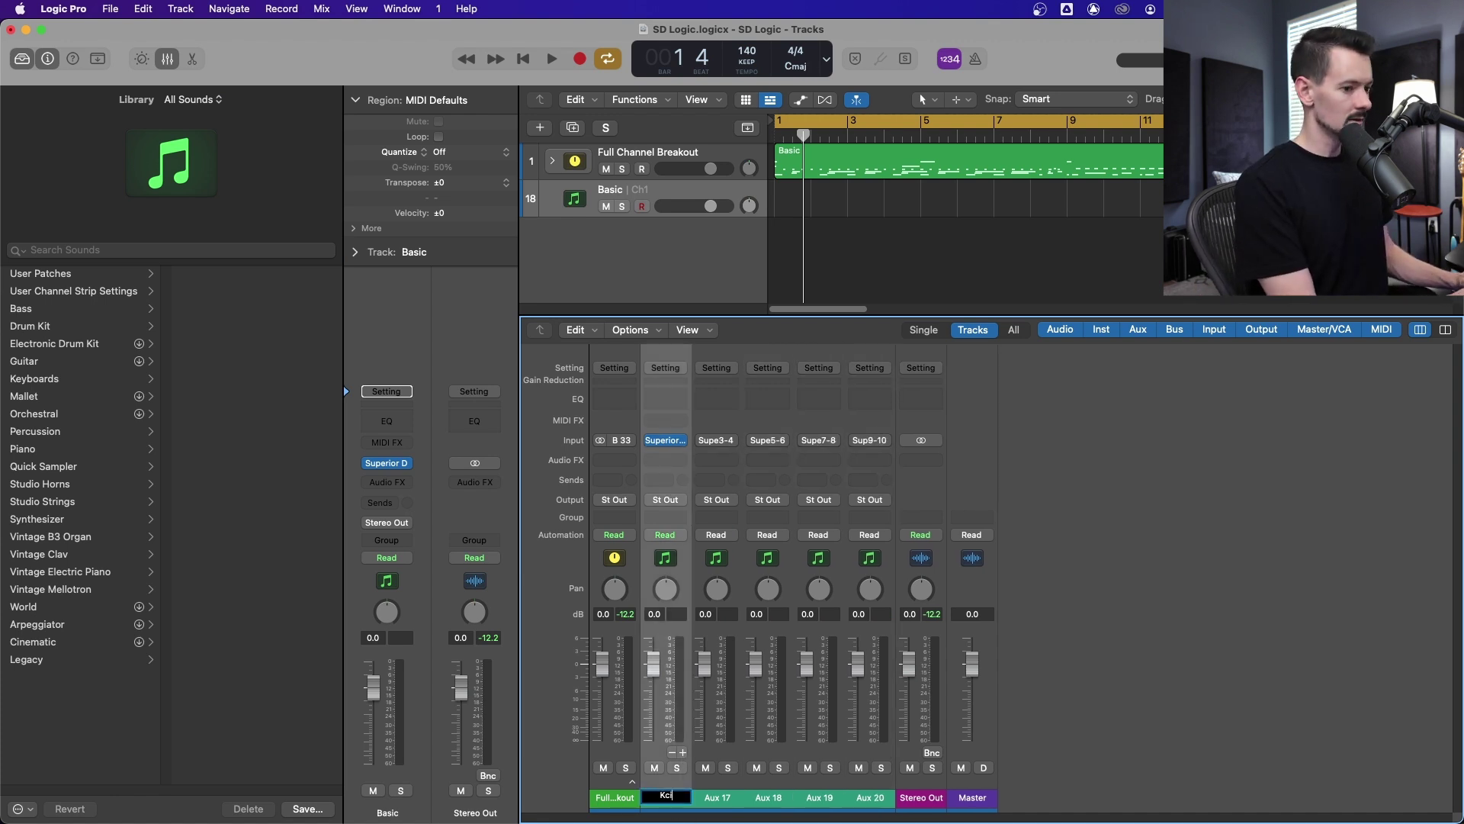
key("Tab")
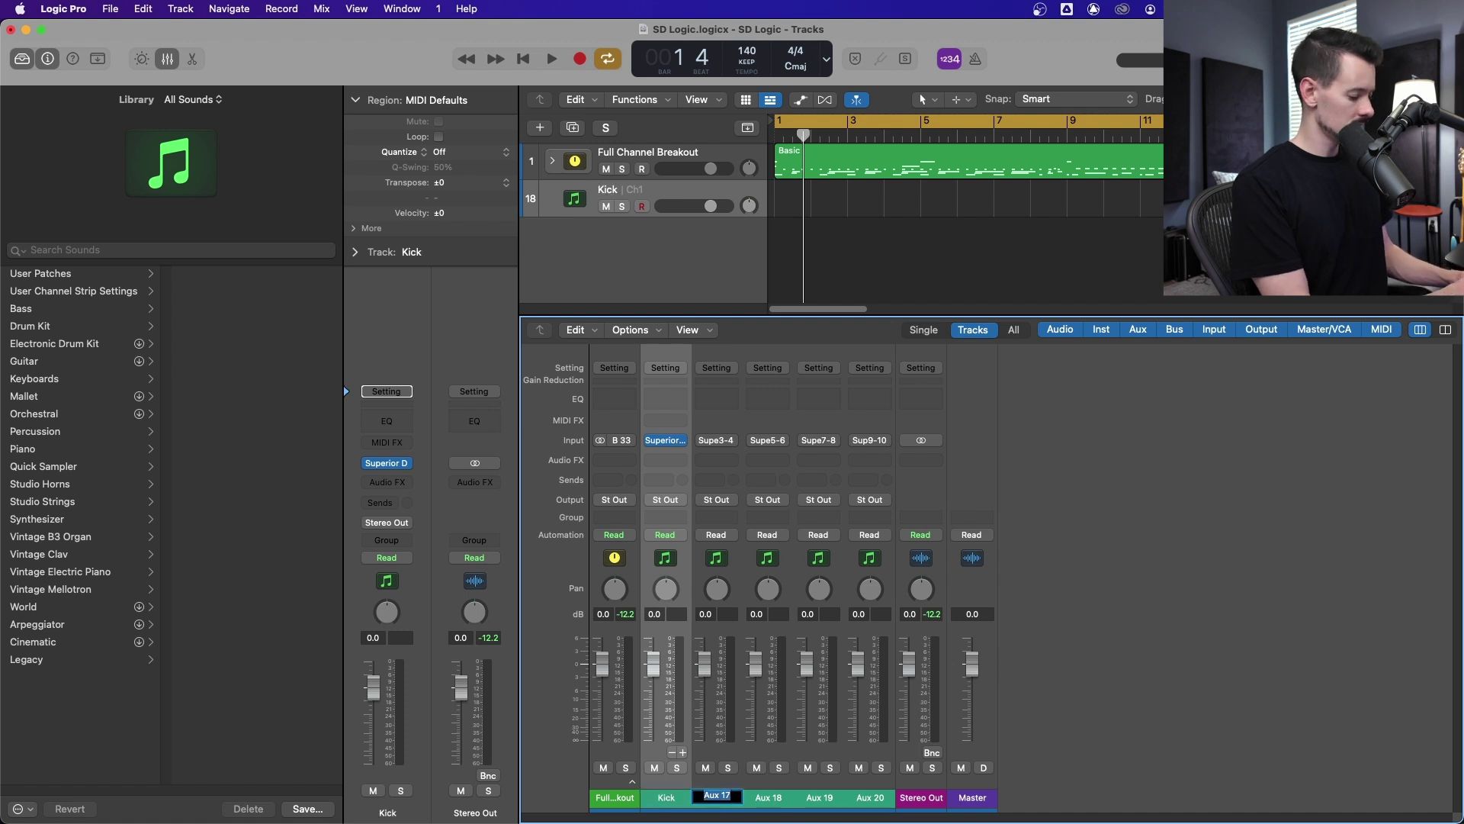
key("Tab")
type("To")
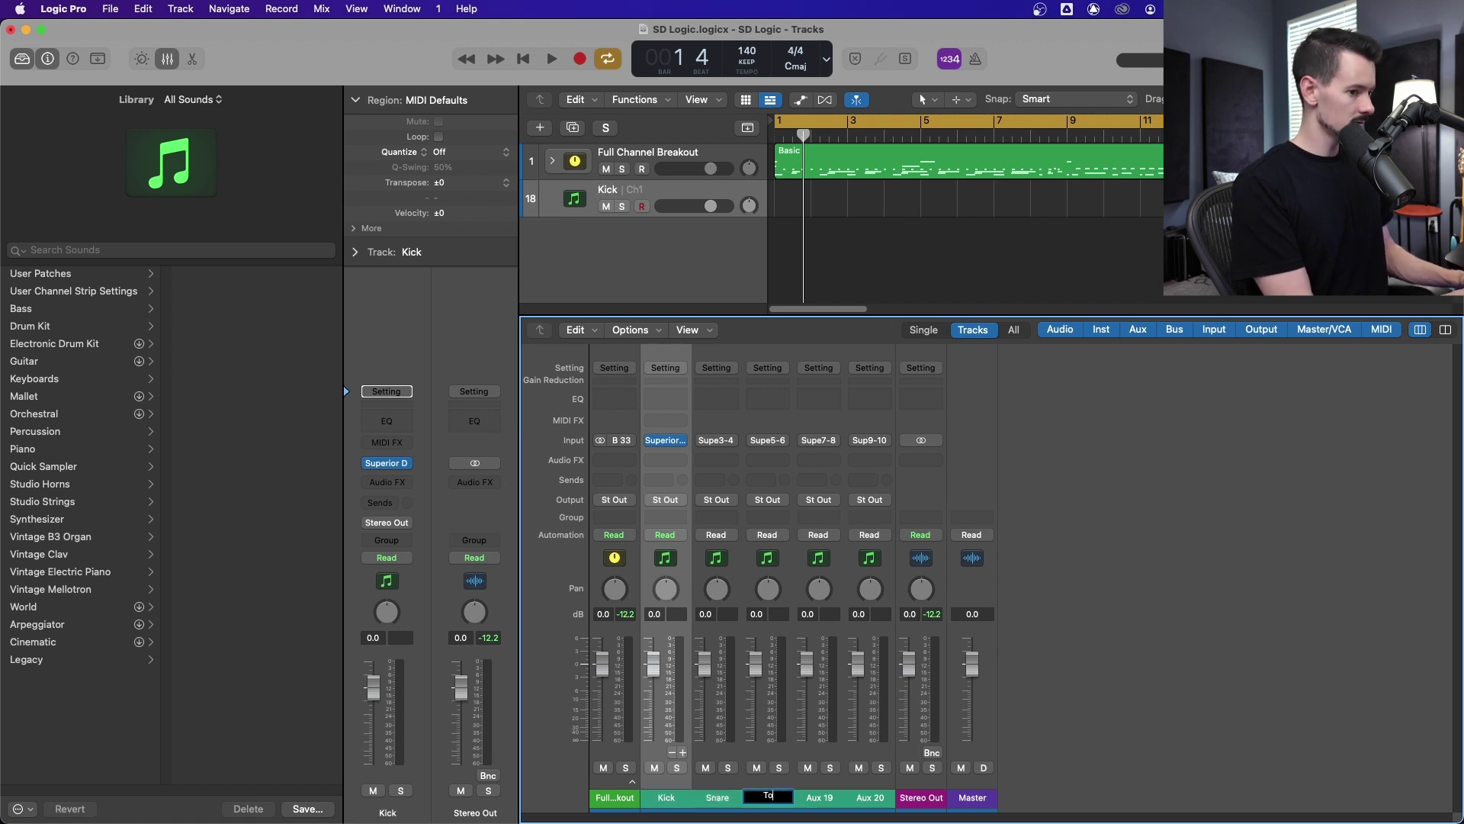
type("ms")
key("Tab")
type("OHs")
key("Tab")
type("R")
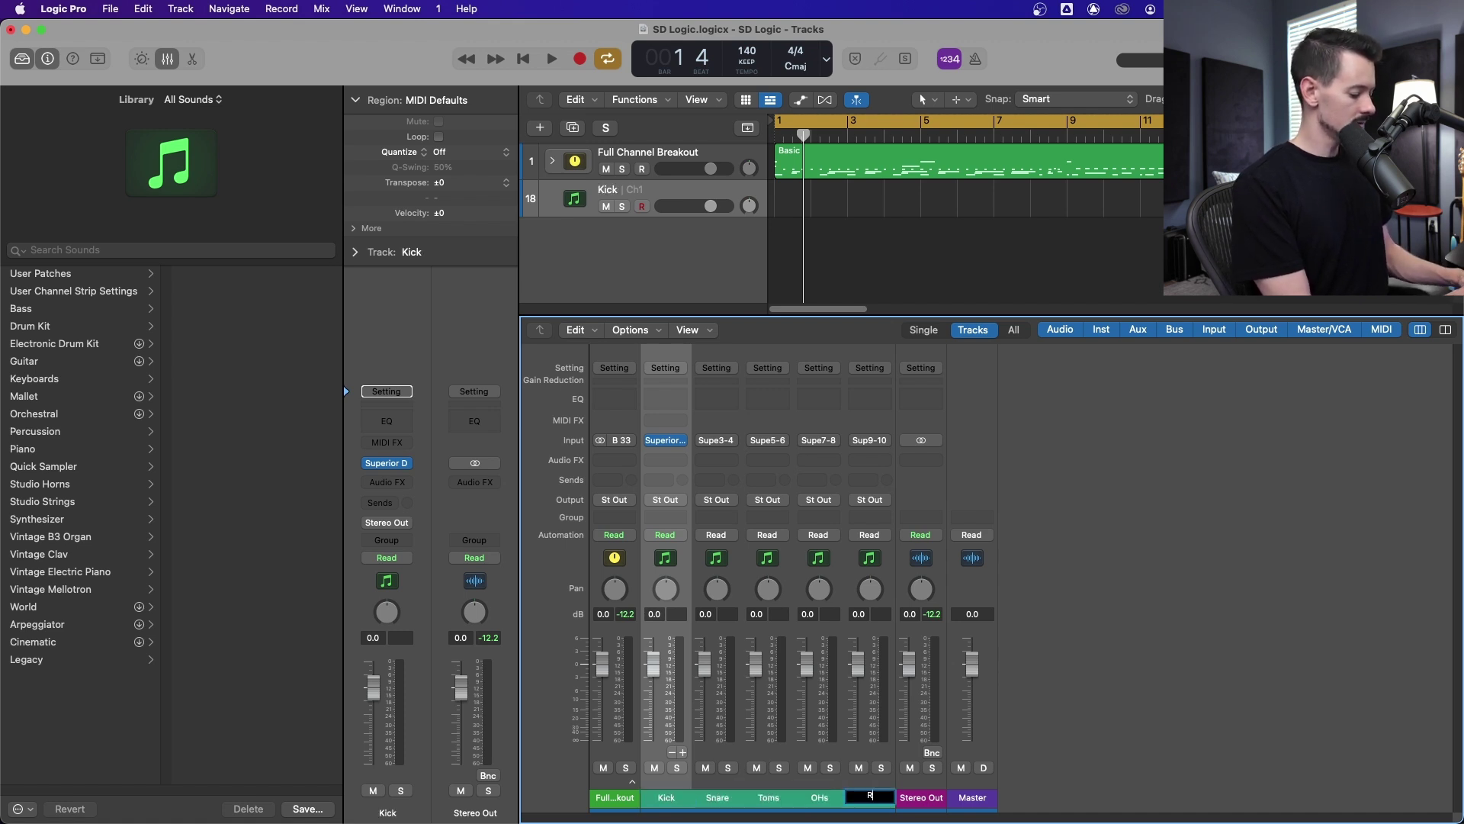
type("Ms")
key("Return")
Mute the Full Channel Breakout track and copy its Basic MIDI region onto the Kick track at bar 1.
key("space")
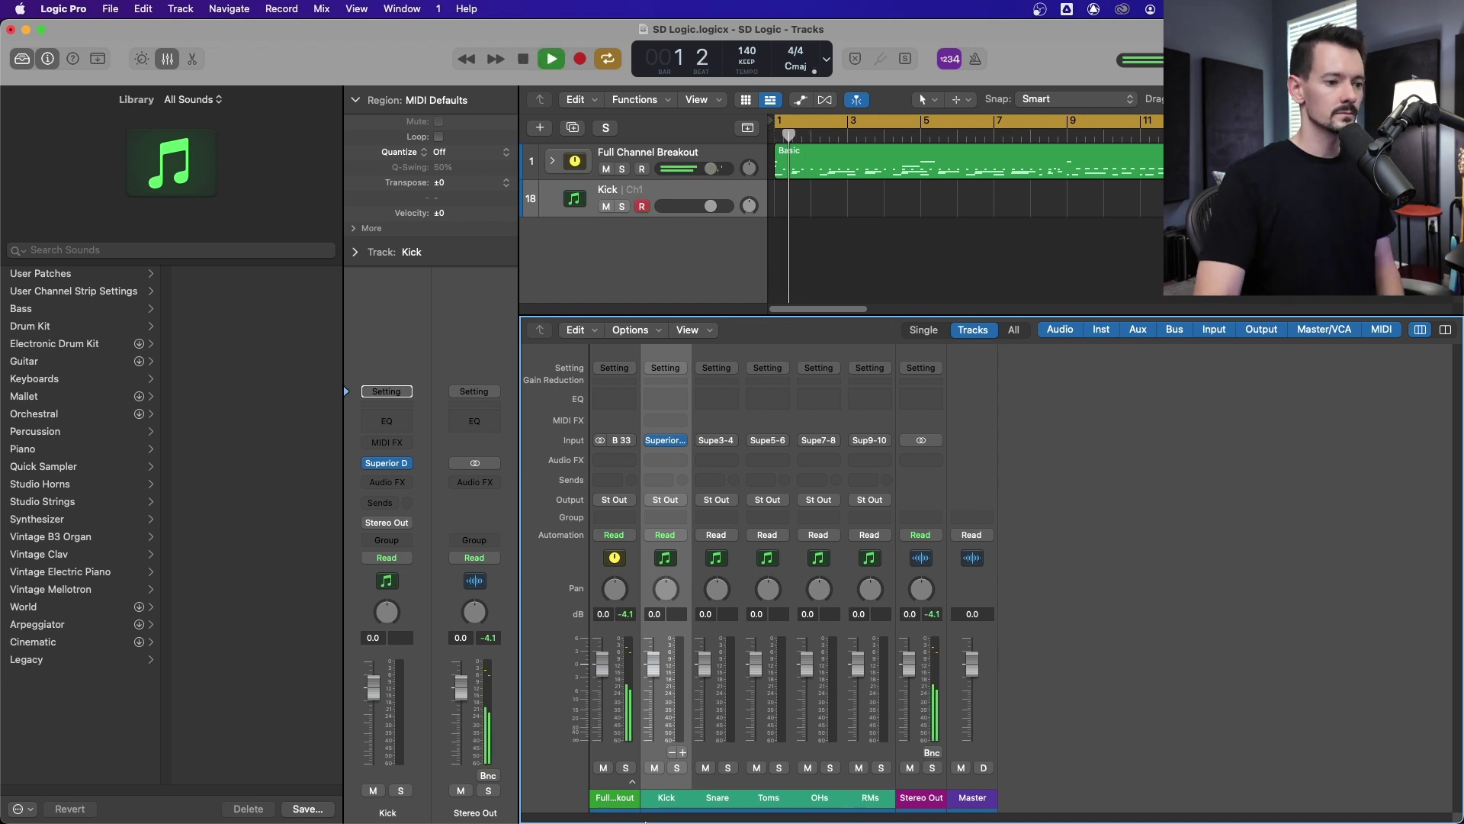
key("space")
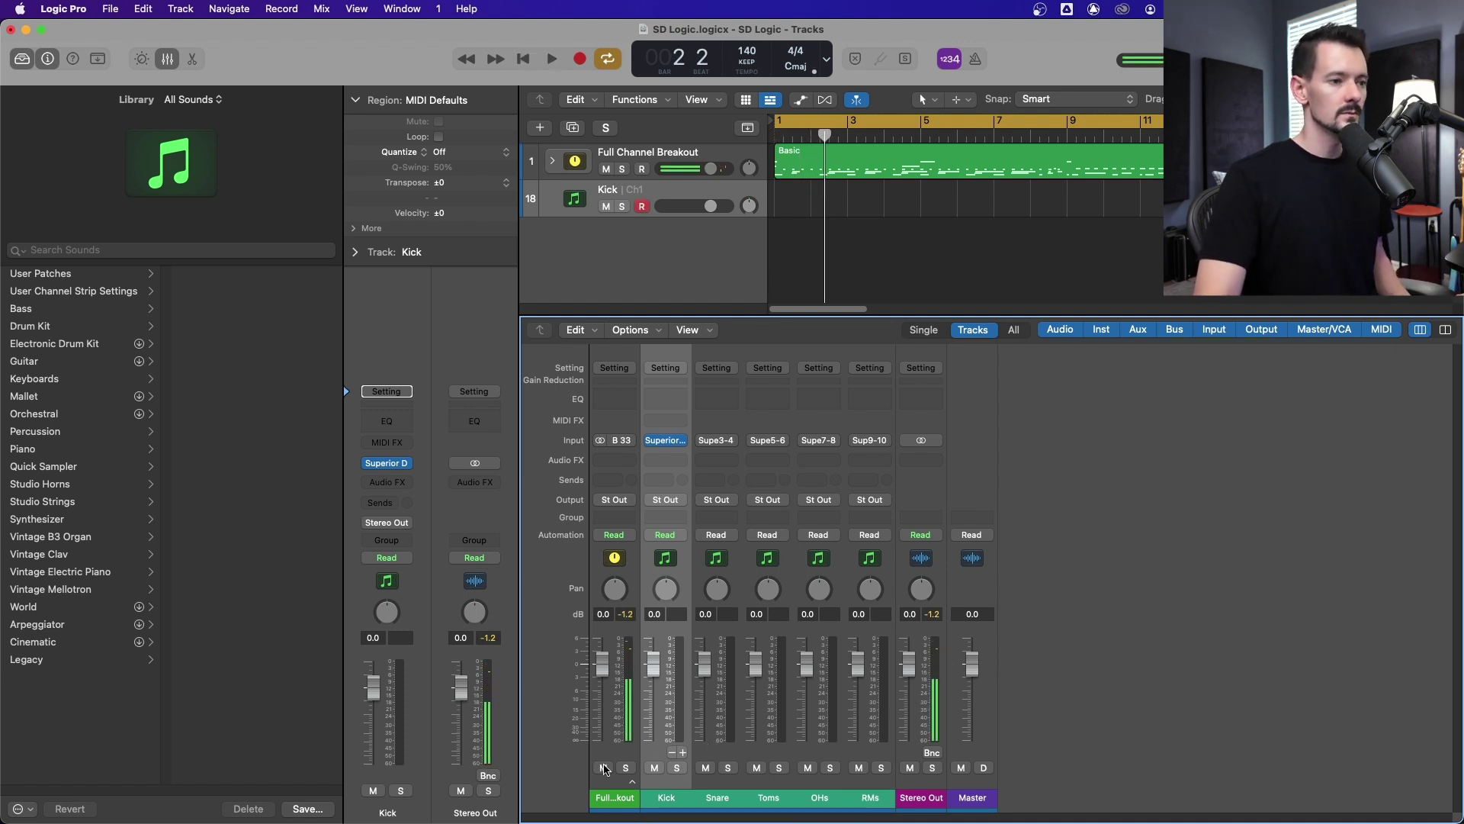
left_click_drag(1003, 178, 1007, 220)
key("Return")
key("space")
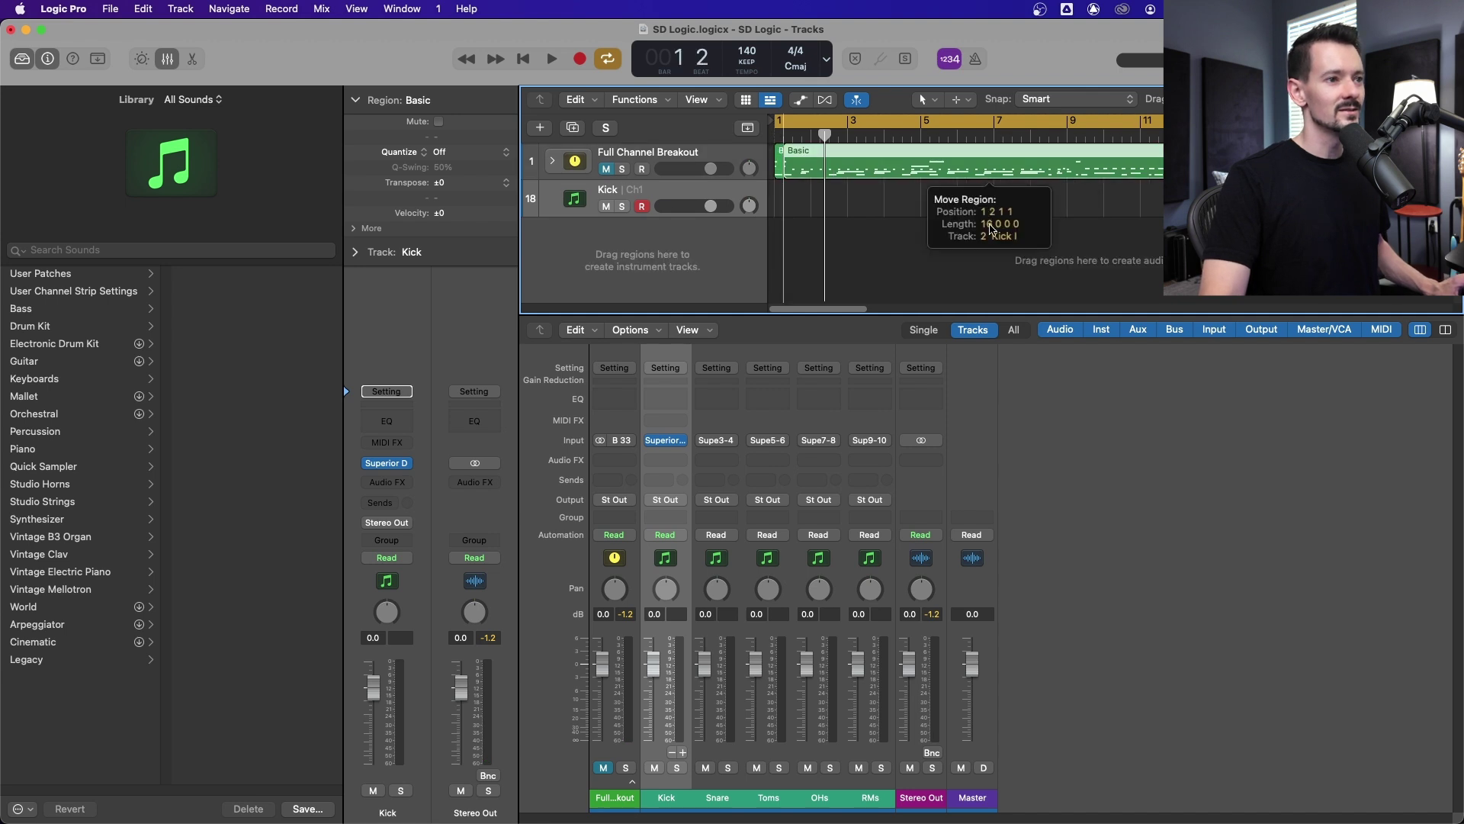
Play the song from the beginning and audition the Kick and Snare channels in solo.
key("x")
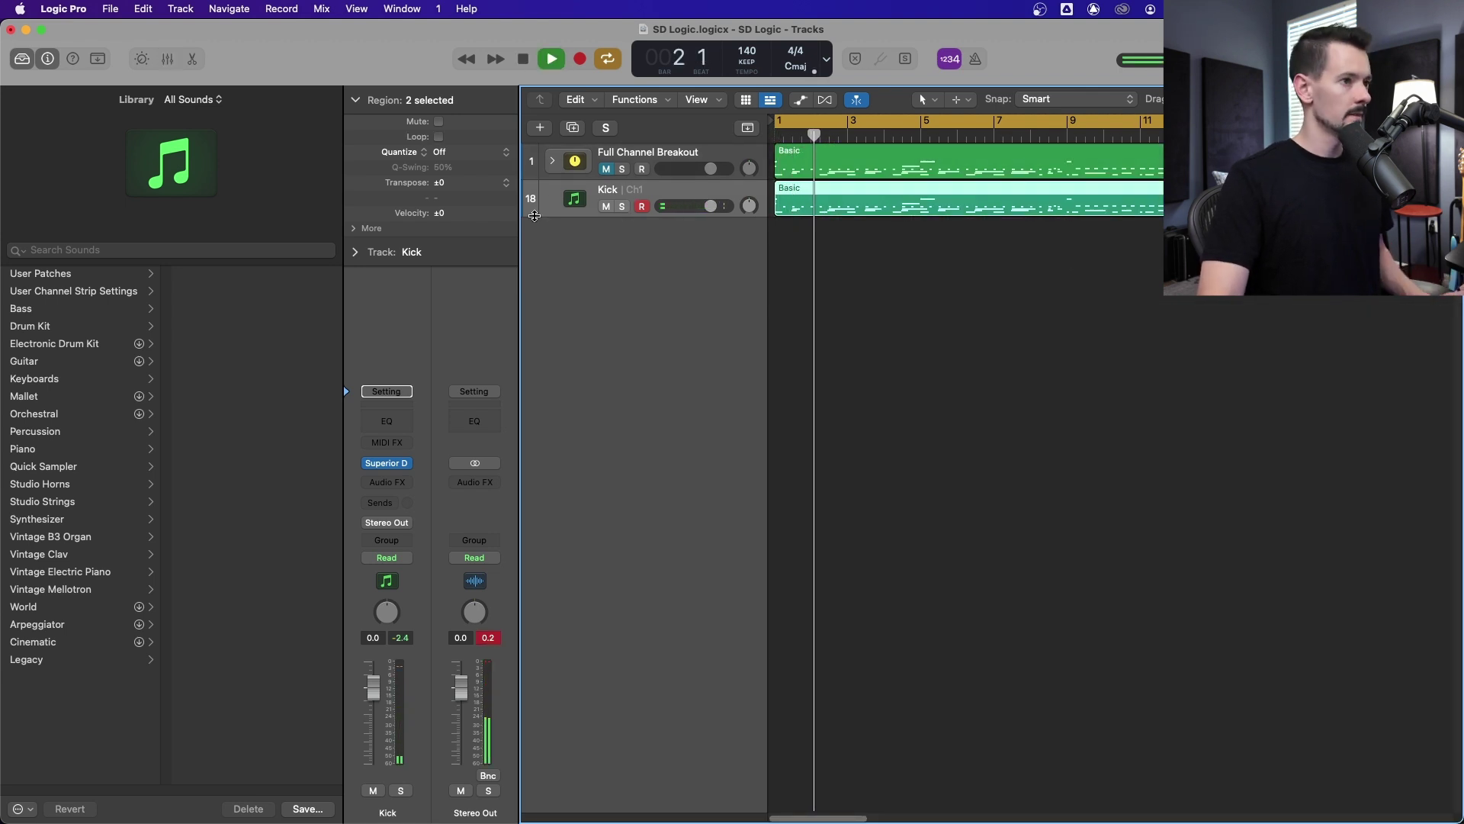
key("x")
key("Return")
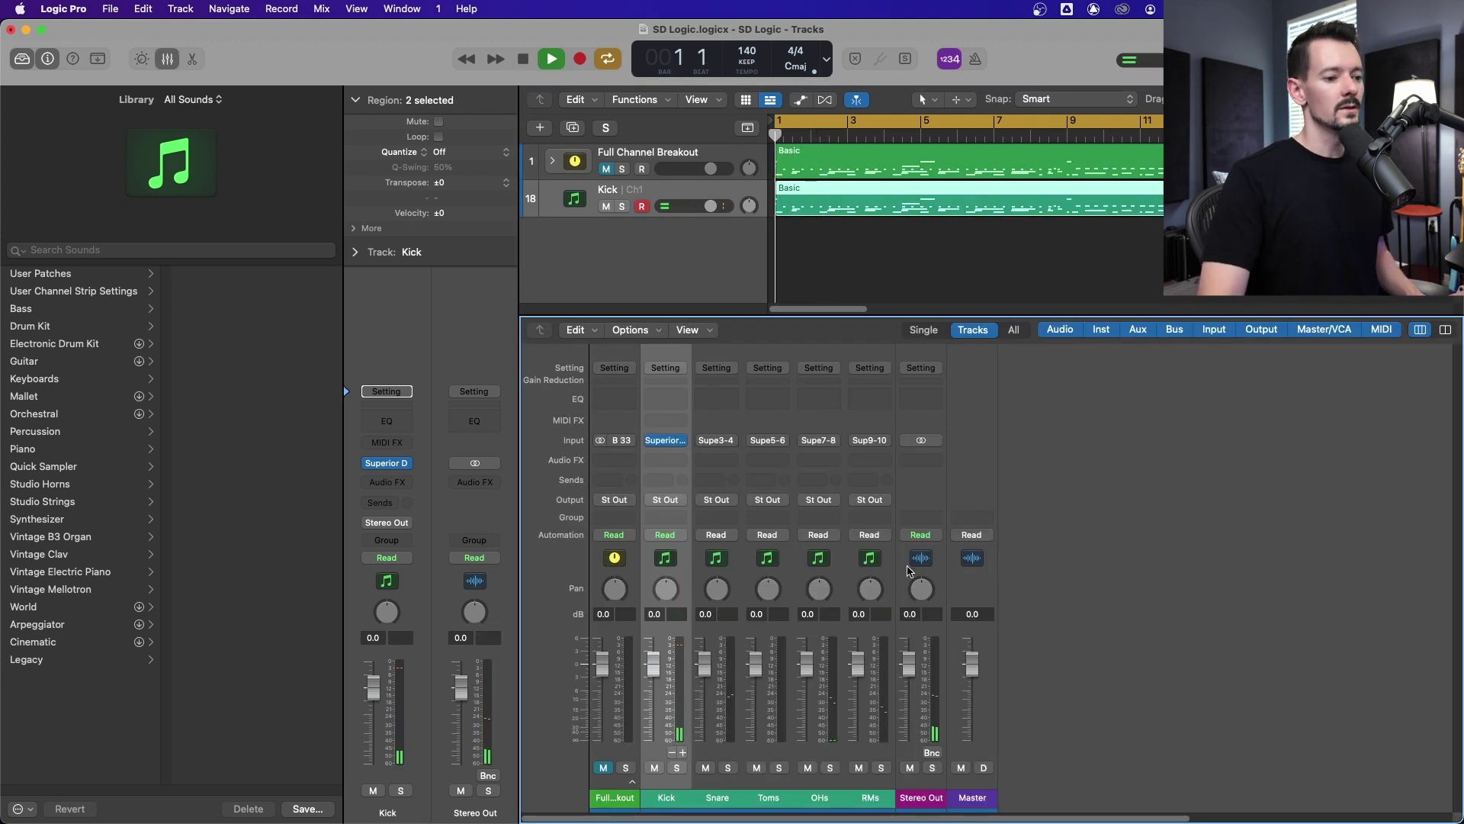
left_click(677, 767)
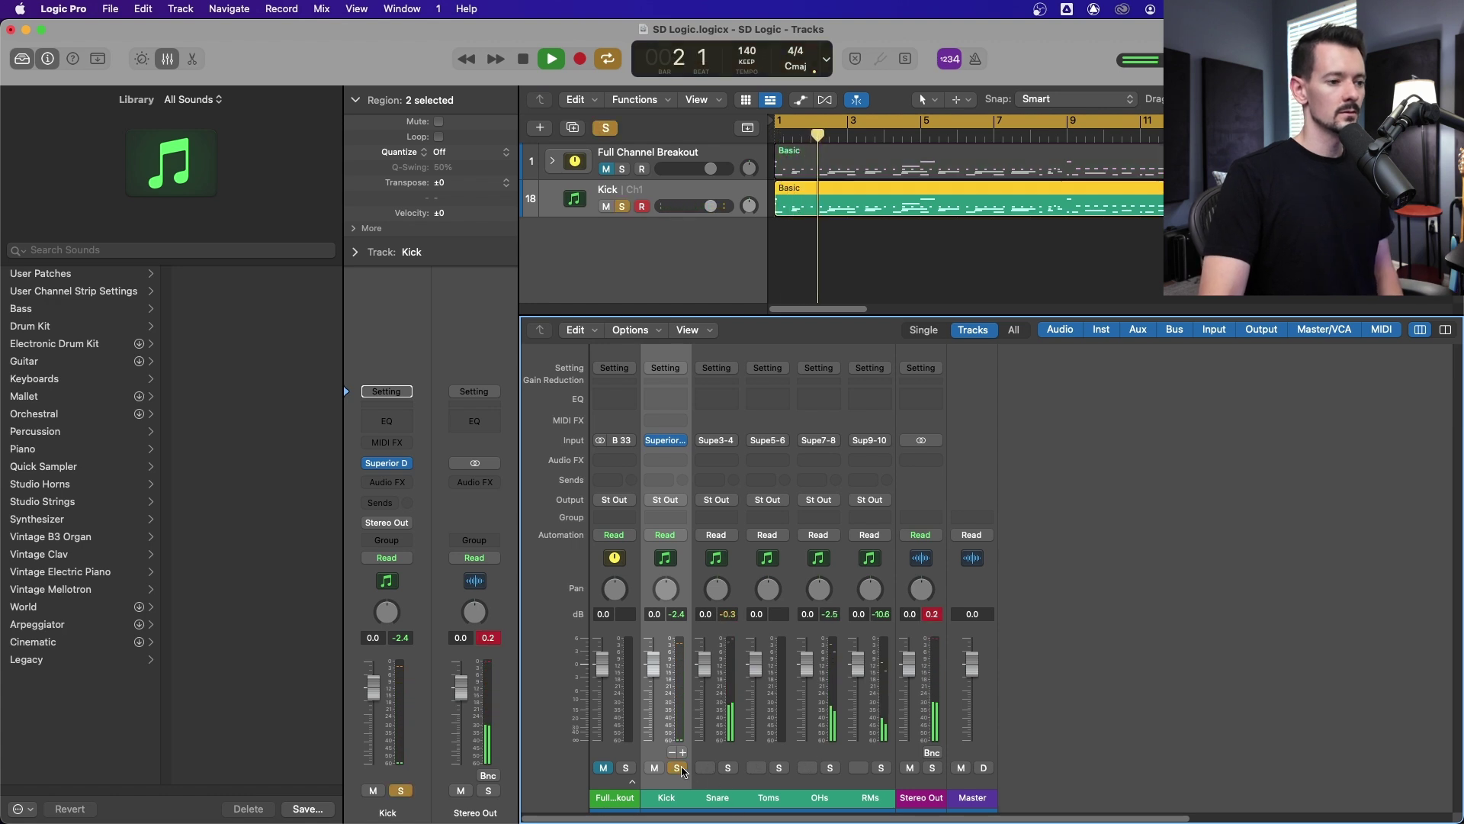
left_click(677, 767)
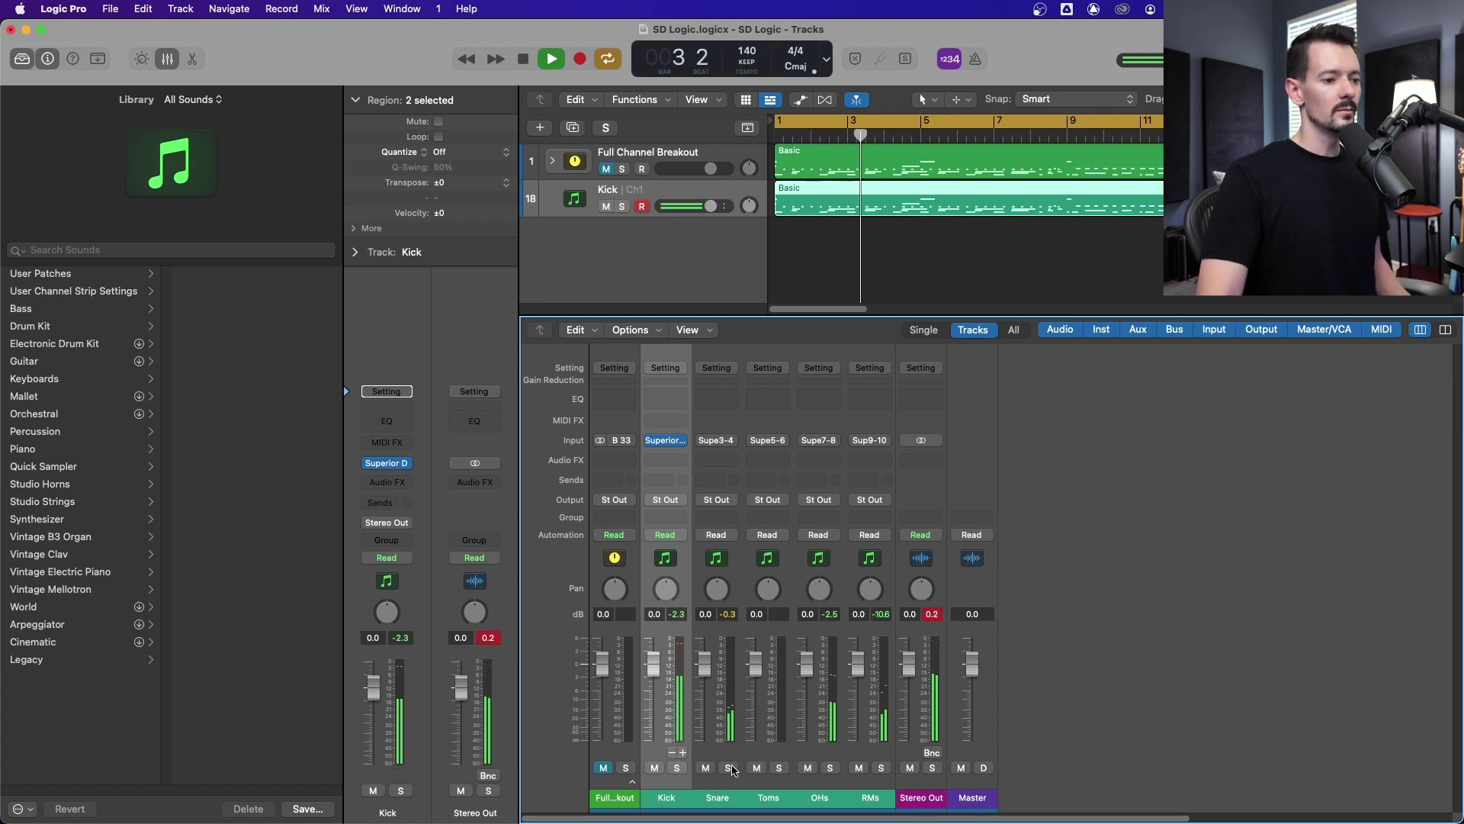
left_click(729, 767)
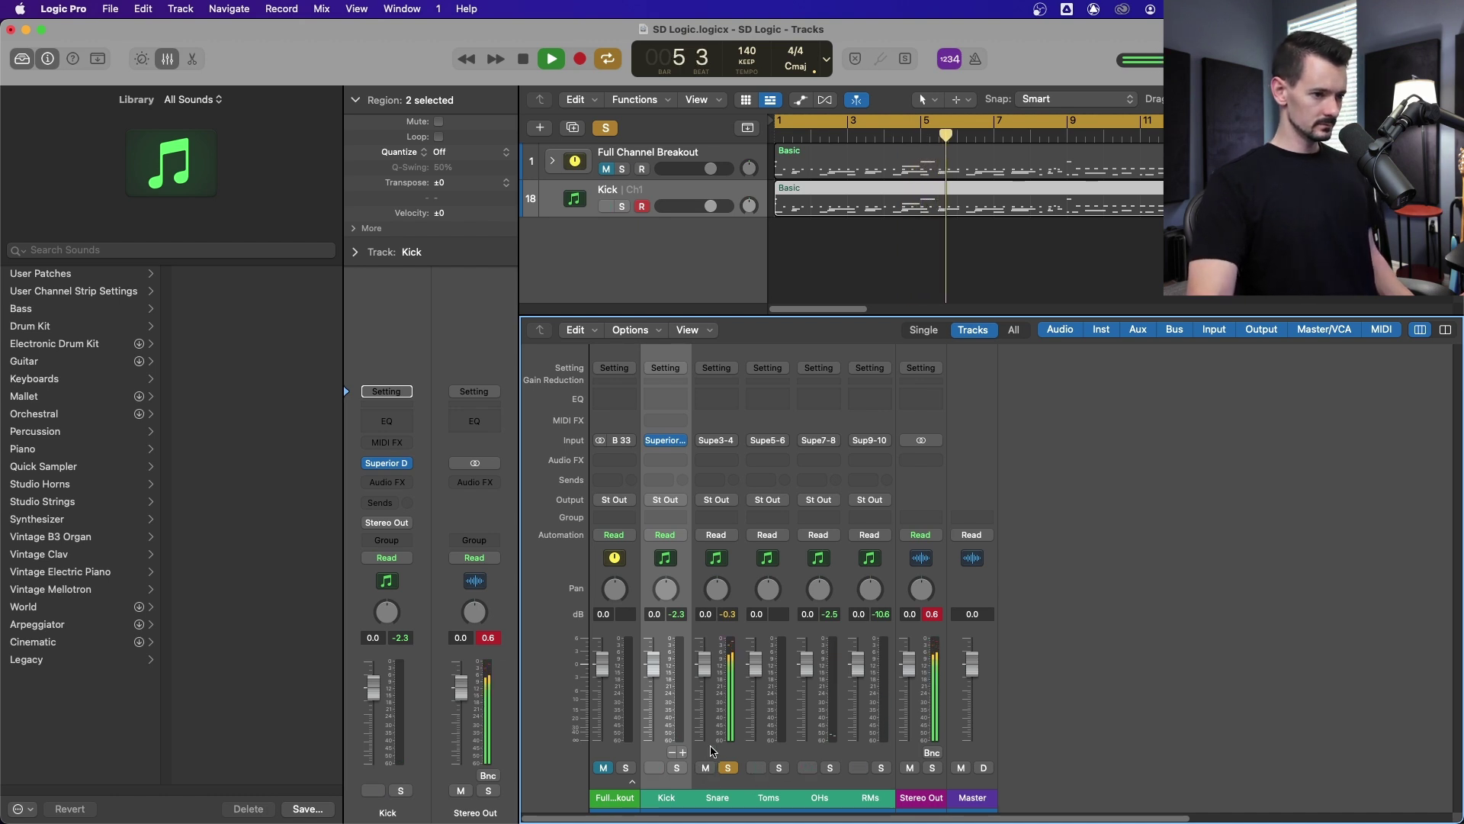
key("space")
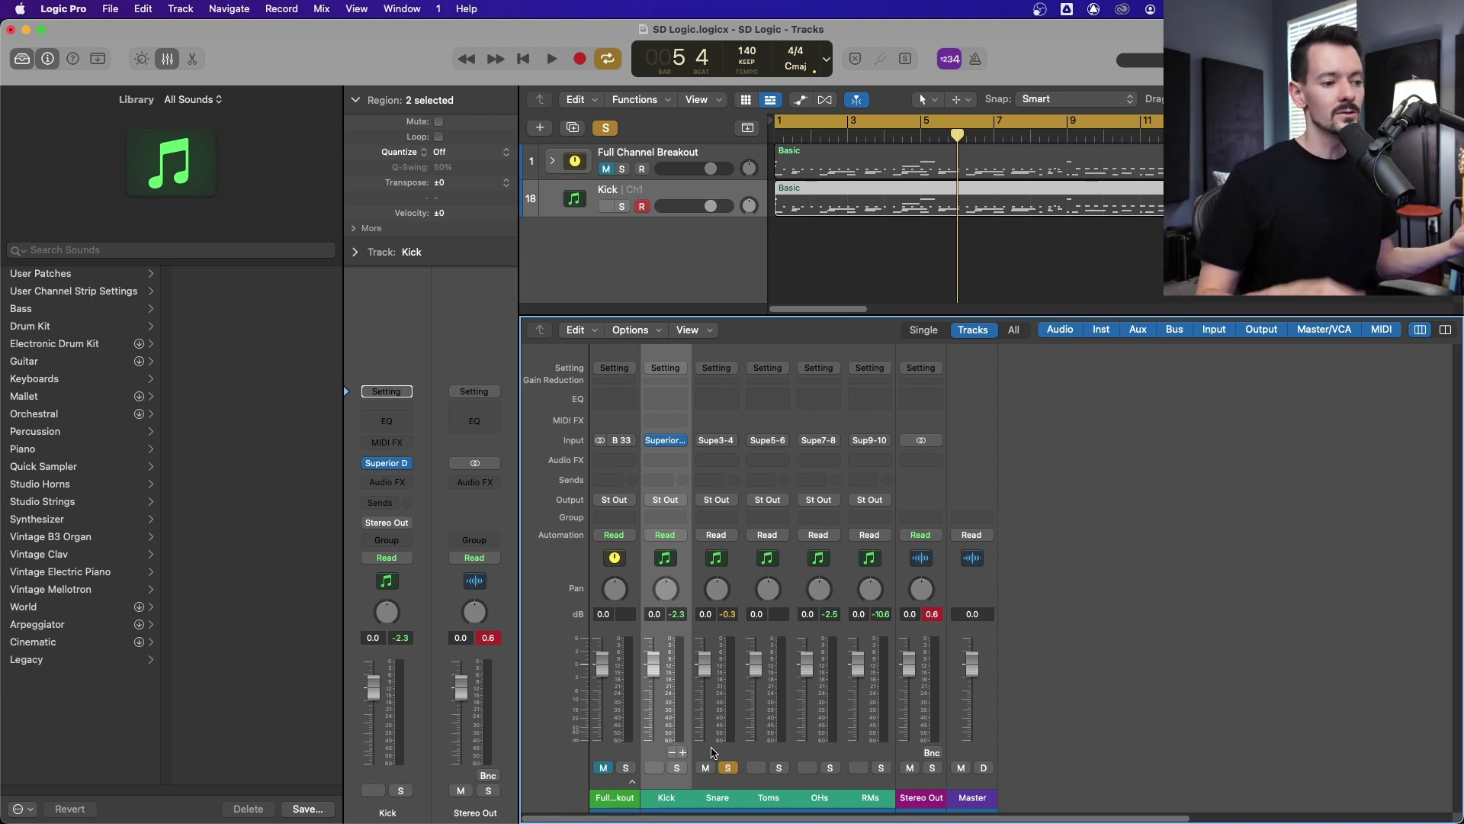
Set the Superior Drummer mixer levels to -7.8 for Snare Top and -20.7 for Snare Bottom during playback.
left_click(663, 440)
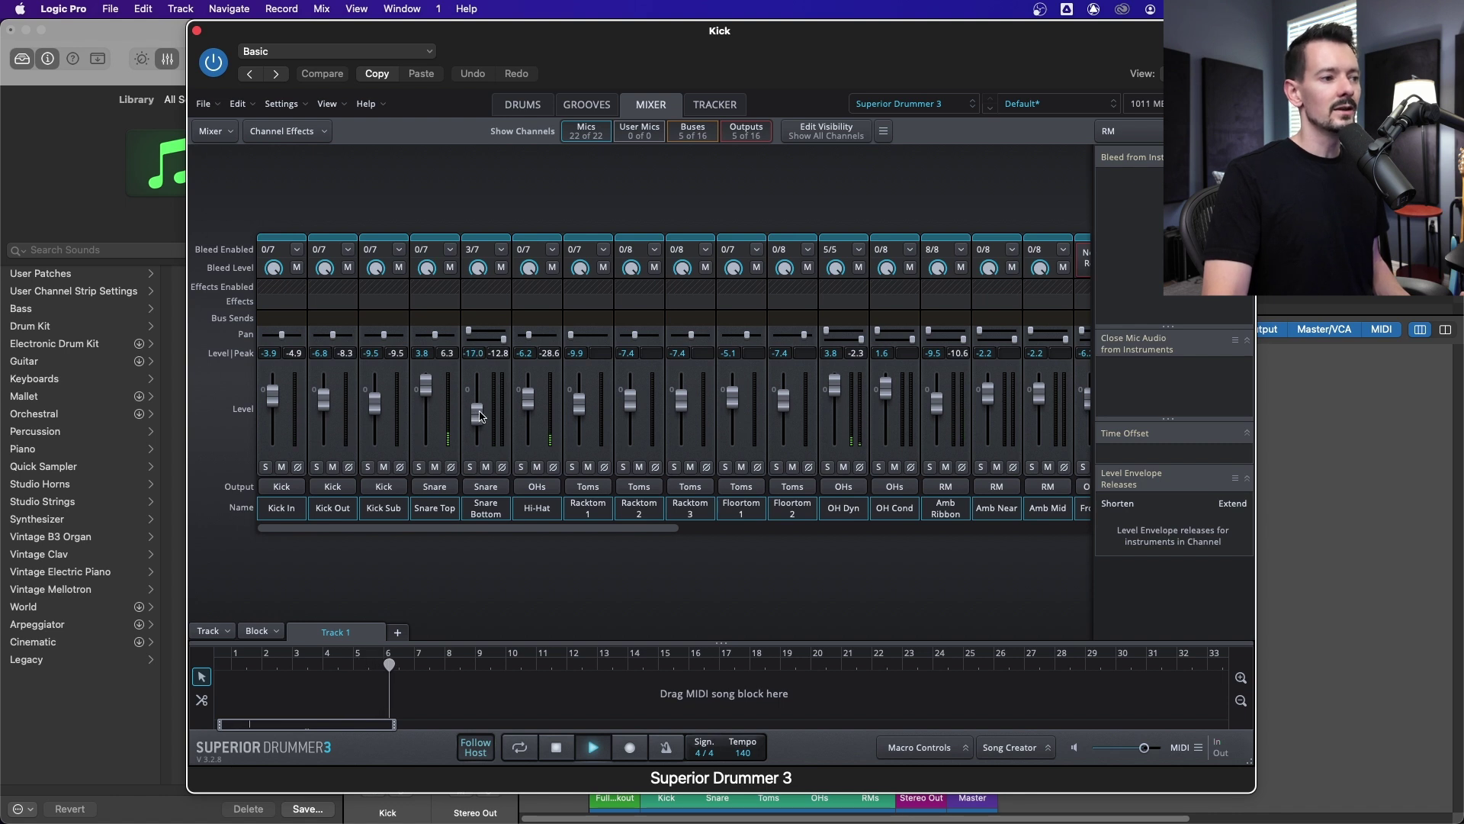
key("super+w")
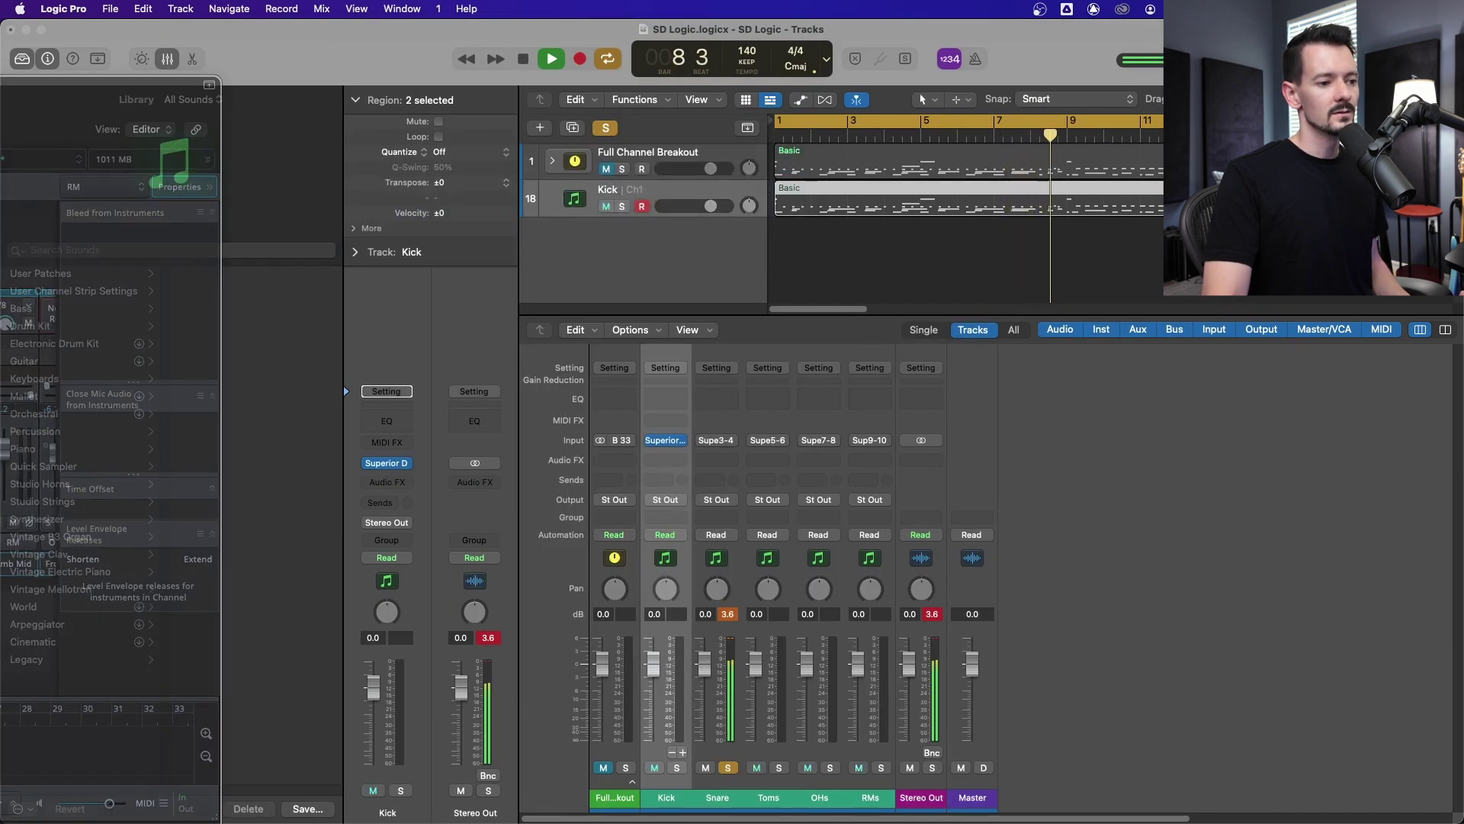
key("v")
left_click_drag(311, 407, 363, 446)
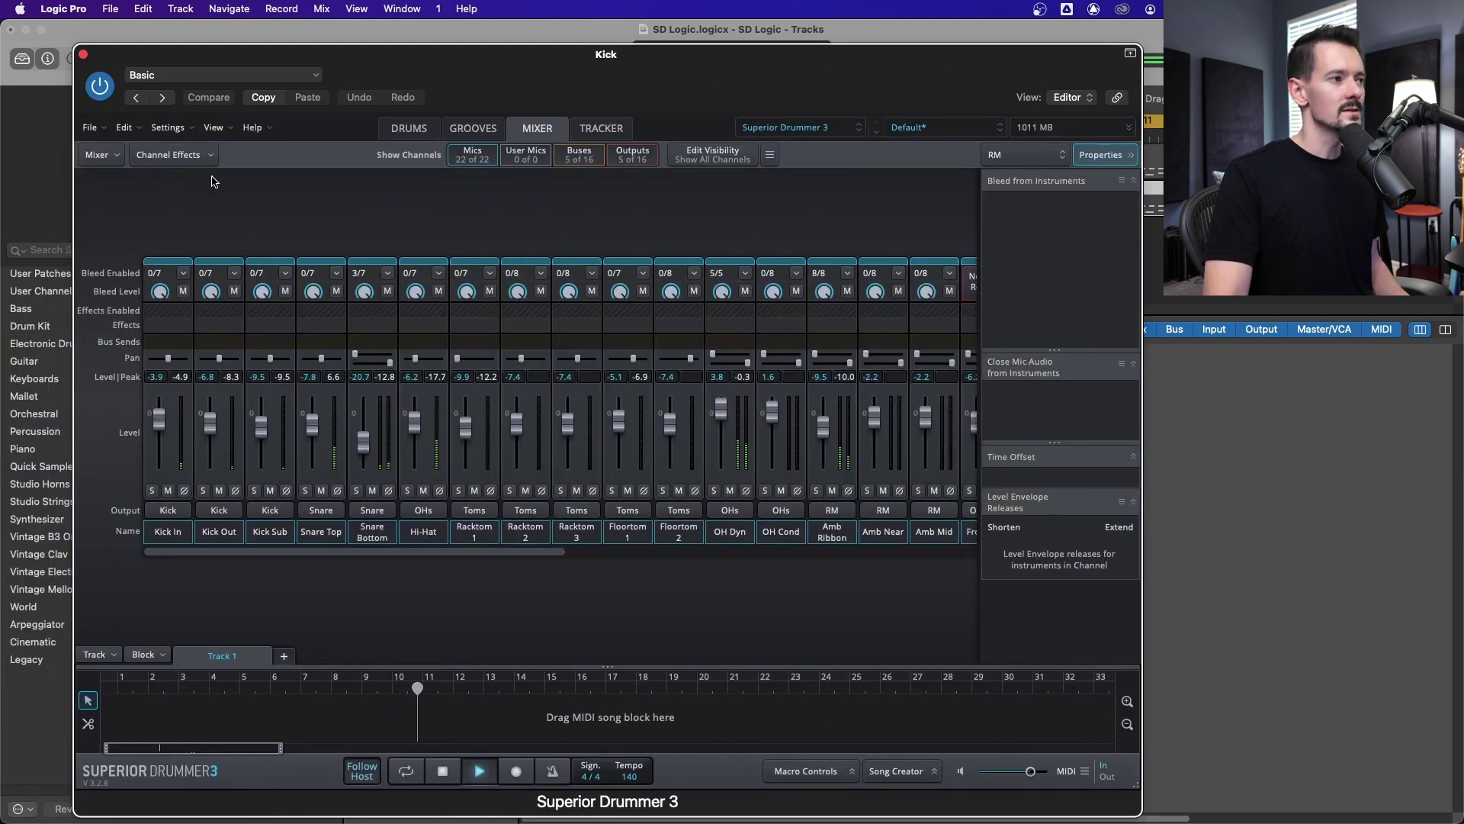
key("v")
Solo the OHs channel in place of Snare and set the Hi-Hat mic level to -17.4 in the Superior Drummer mixer.
left_click(829, 767)
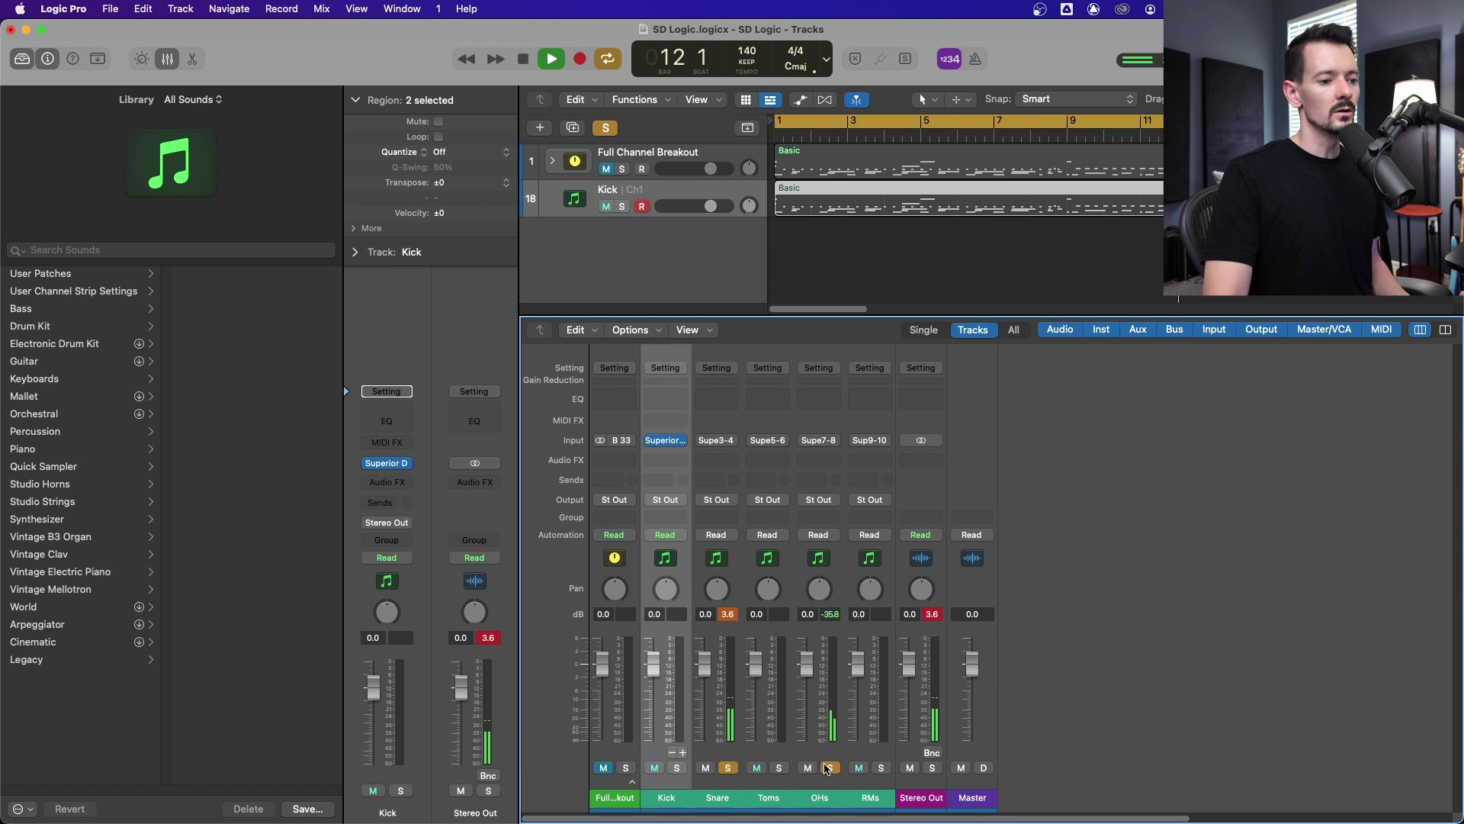
left_click(729, 767)
left_click(668, 441)
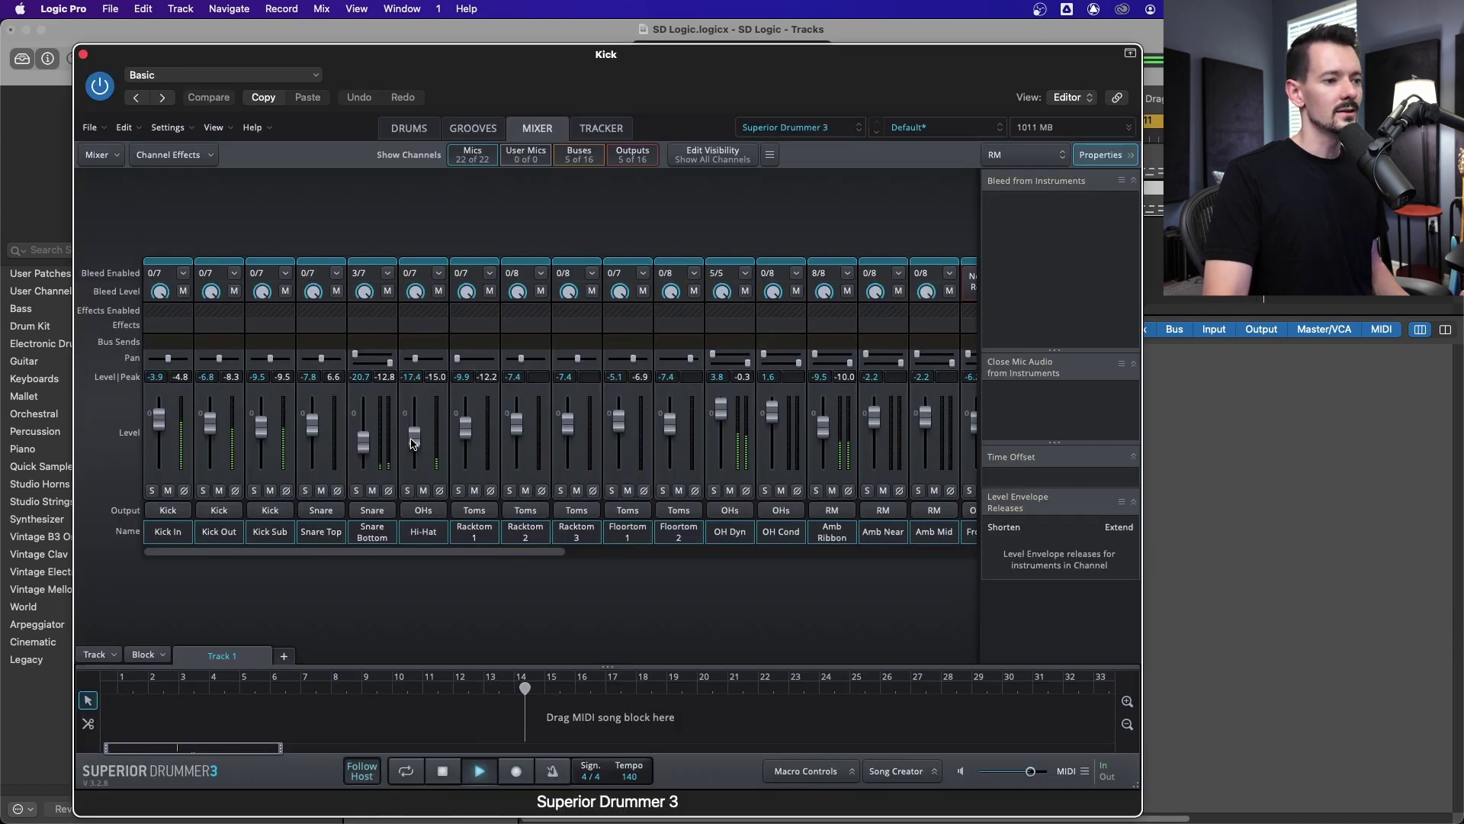
Enable bleed from all instruments on OH Cond and set the levels to 0.0 for OH Dyn and -12.0 for OH Cond.
left_click(796, 273)
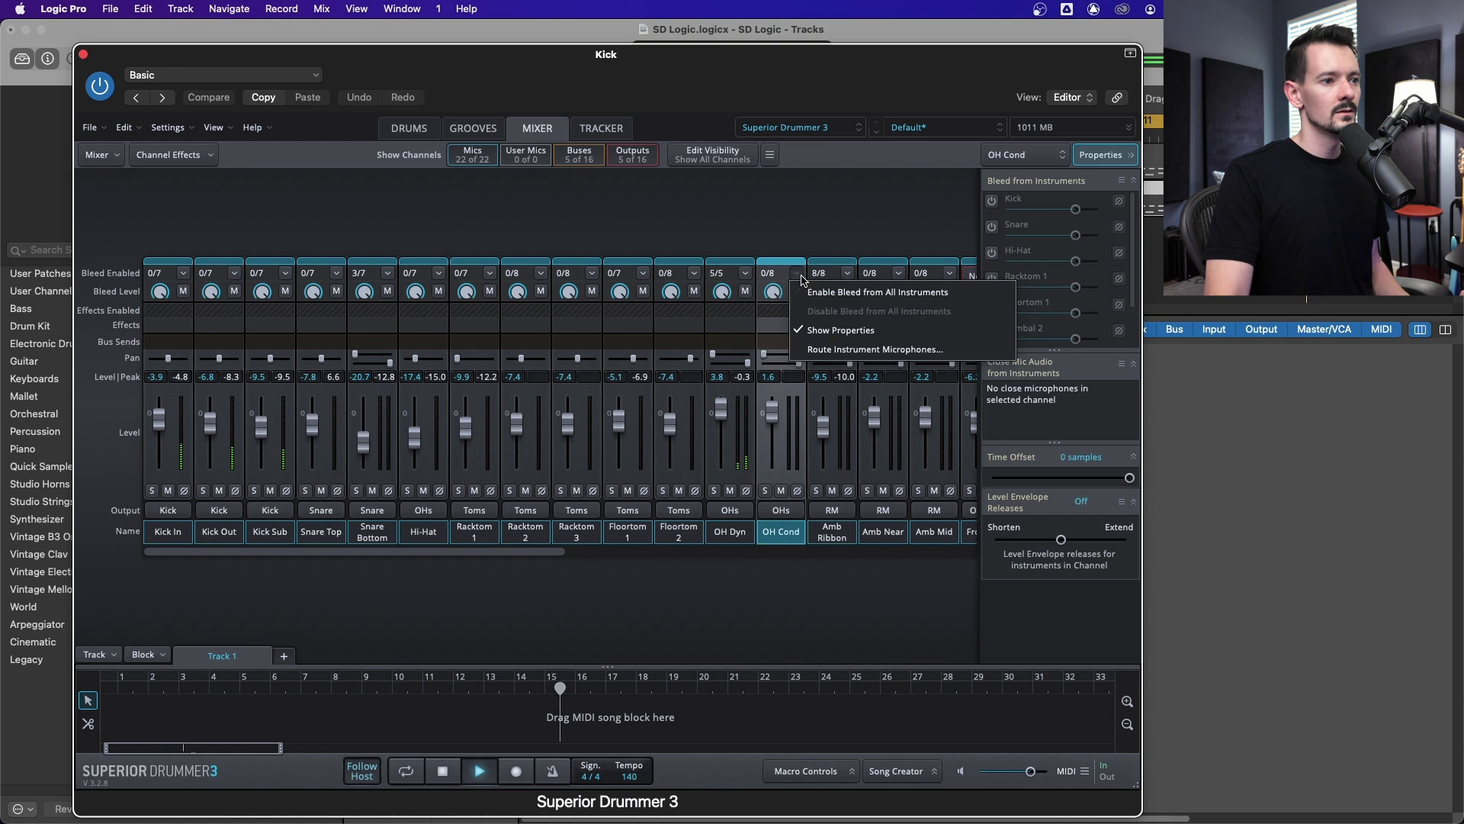
left_click(846, 289)
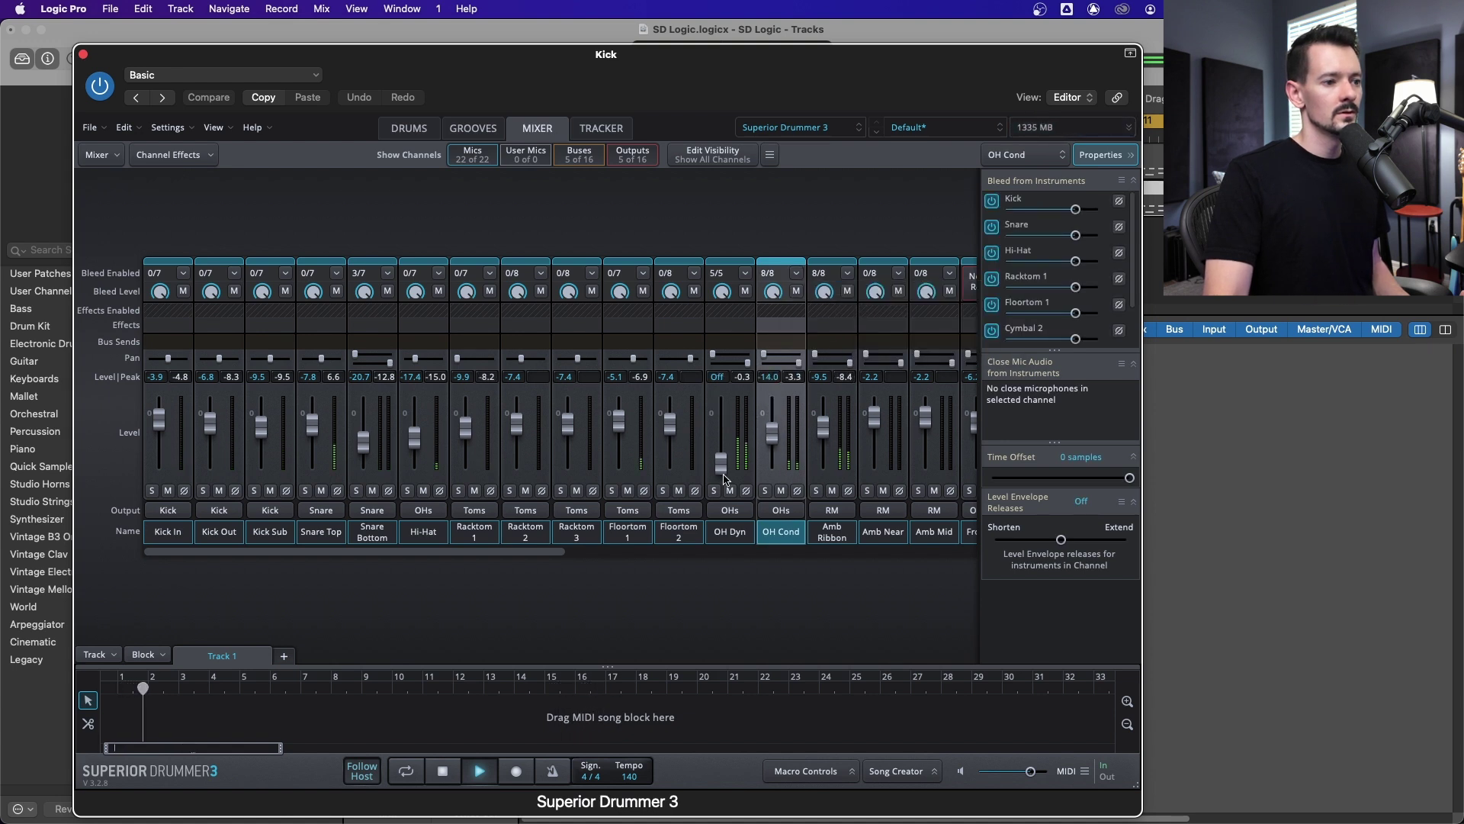
left_click_drag(723, 464, 775, 435)
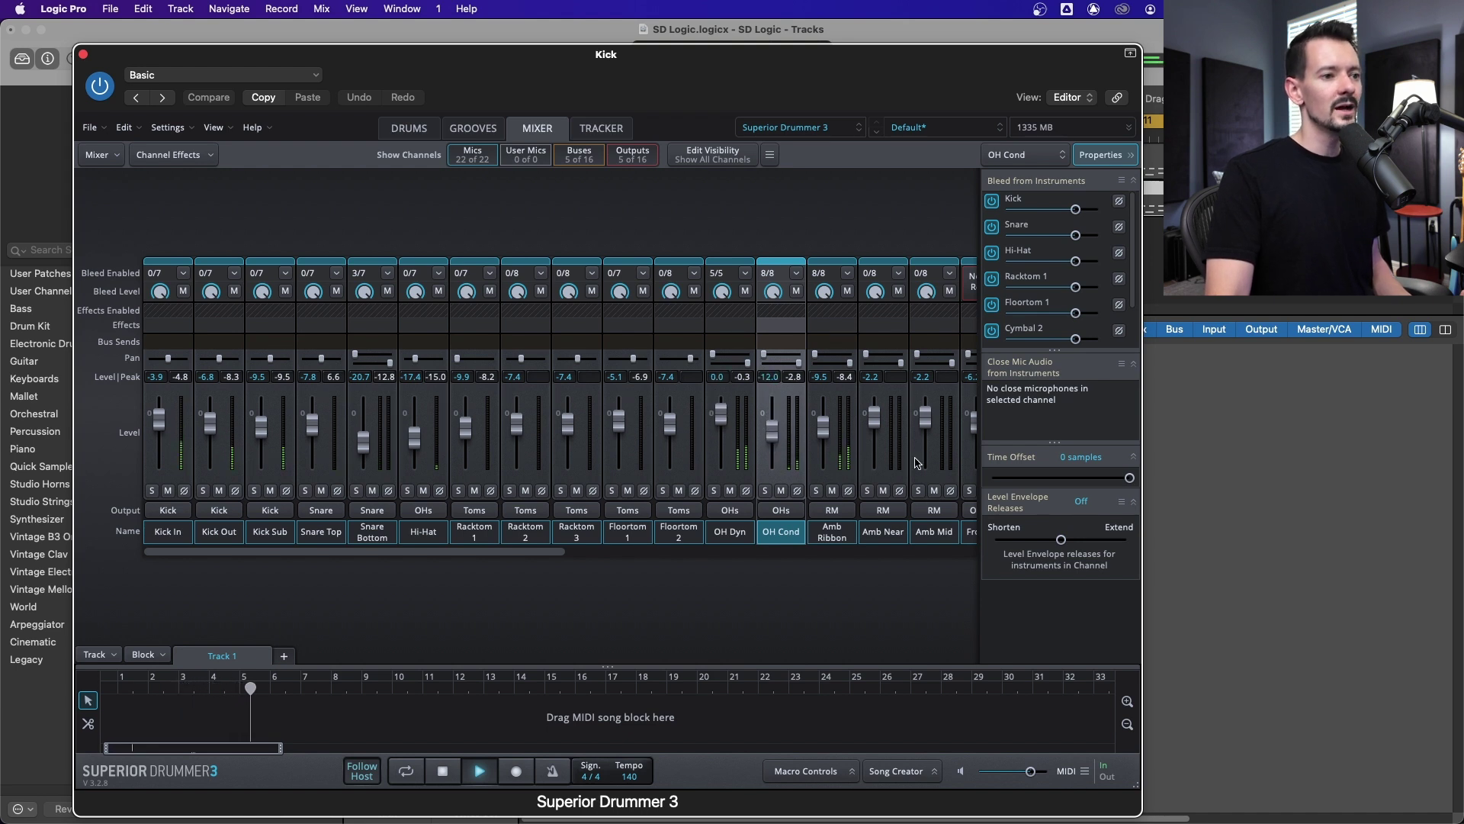
Audition the OHs and RMs channels in solo during playback and clear all solos.
key("super+w")
left_click(829, 767)
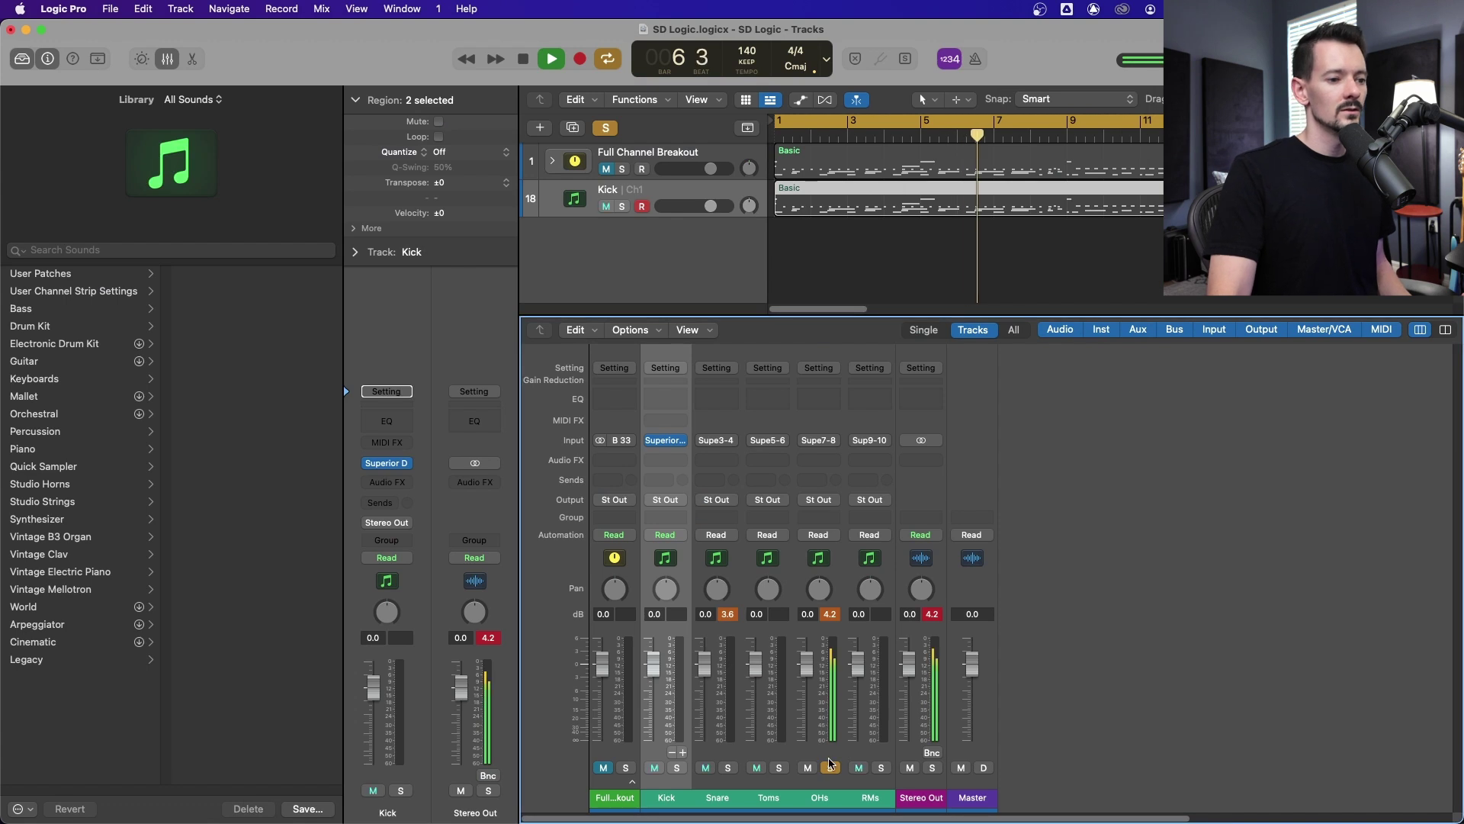
left_click(829, 767)
left_click(879, 768)
left_click(880, 768)
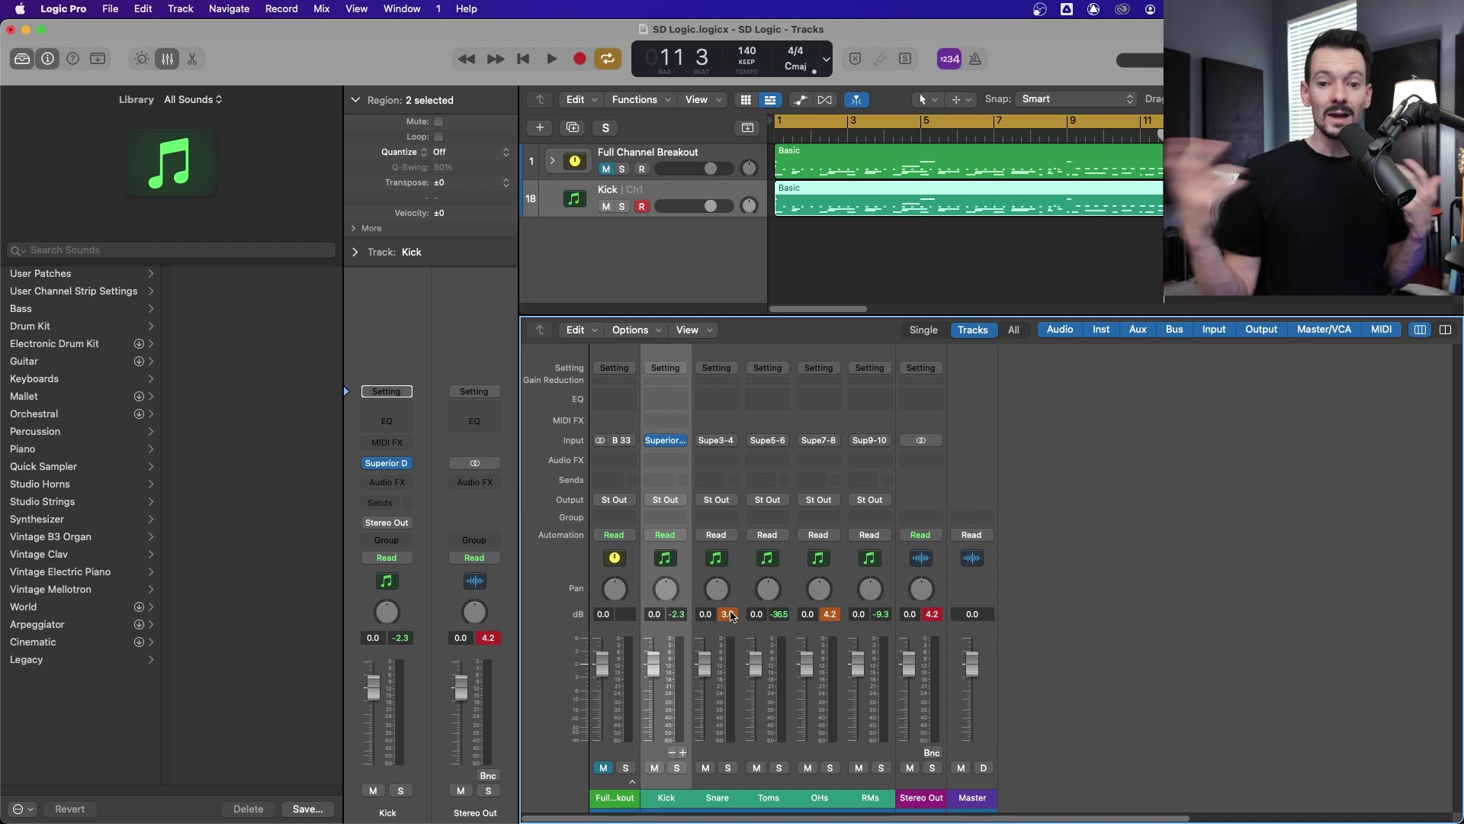
Route Kick In to Out 1/2, Kick Out to Out 3/4 and Kick Sub to Out 5/6 in the Superior Drummer mixer.
left_click(668, 445)
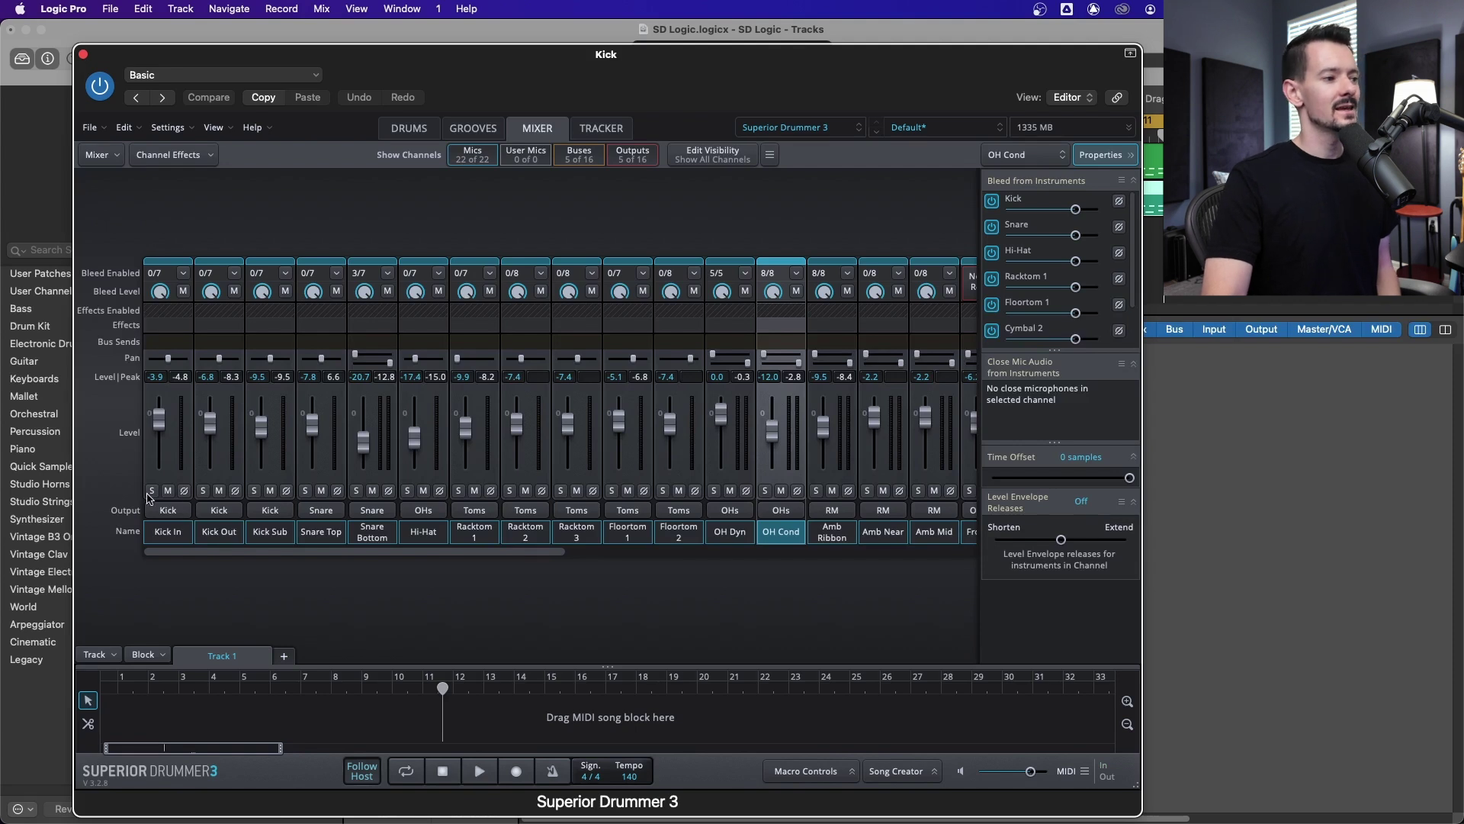
left_click(181, 397)
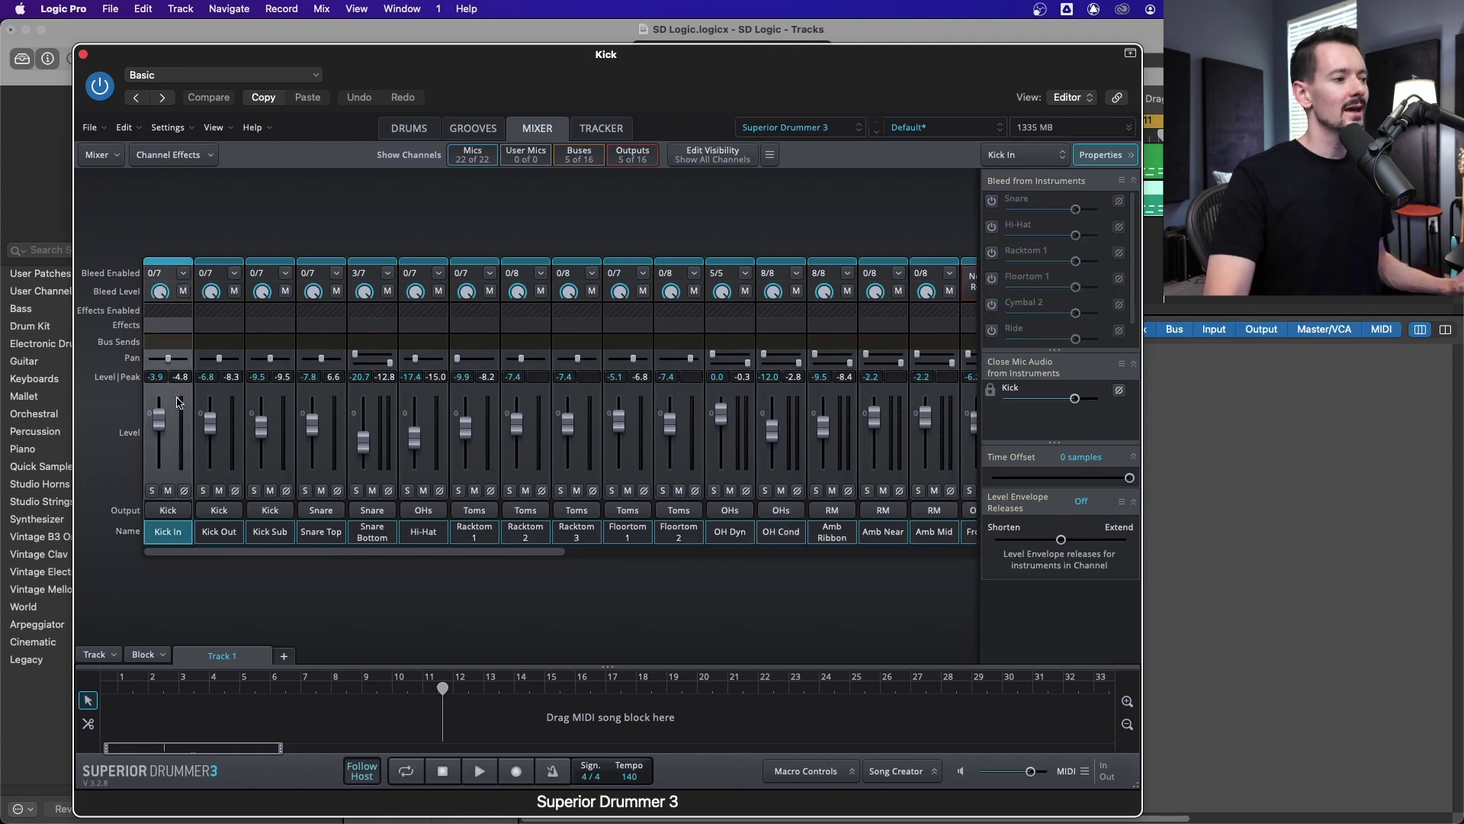
left_click(182, 512)
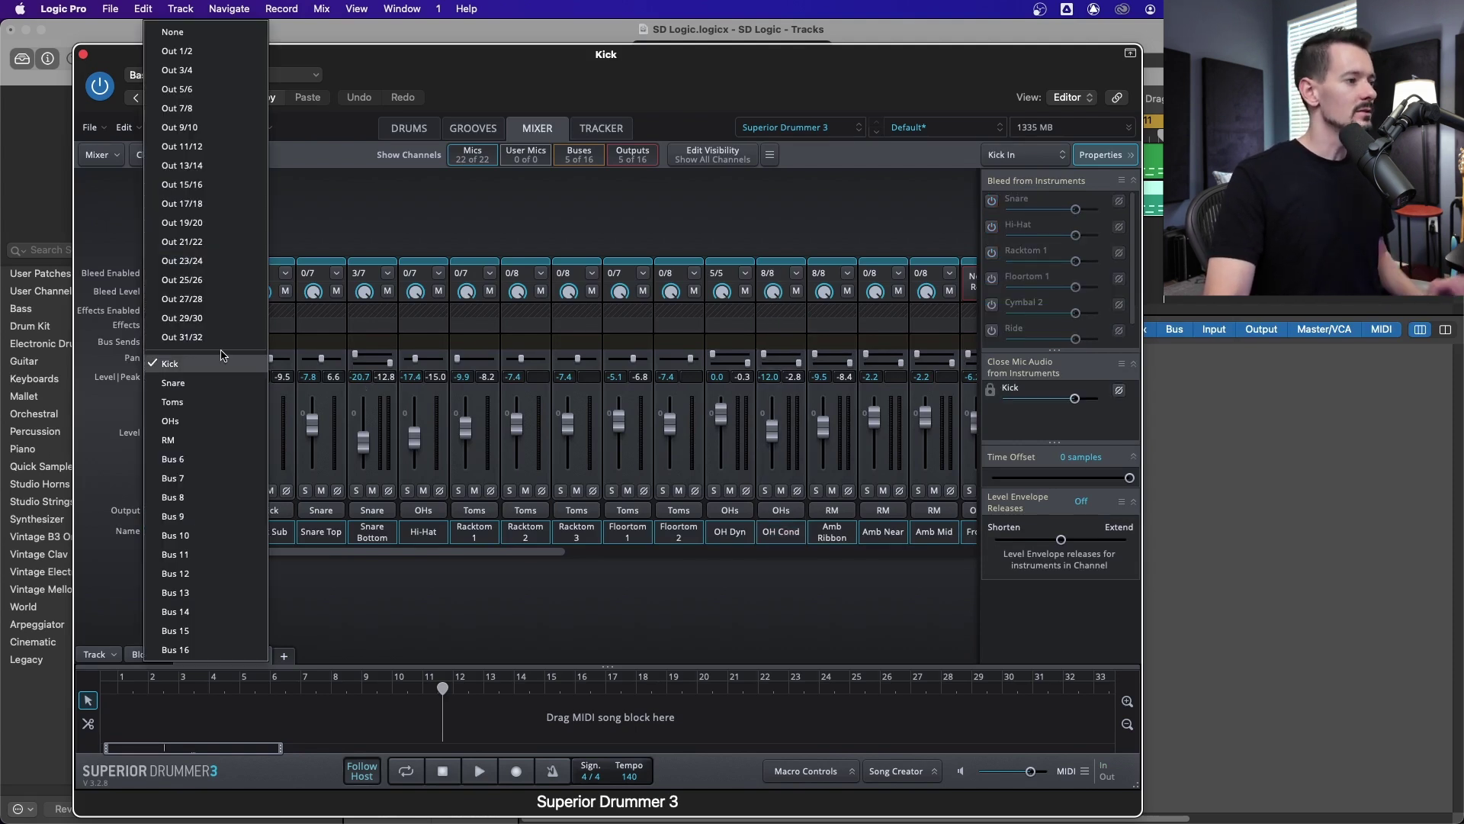
left_click(212, 55)
left_click(219, 509)
left_click(255, 80)
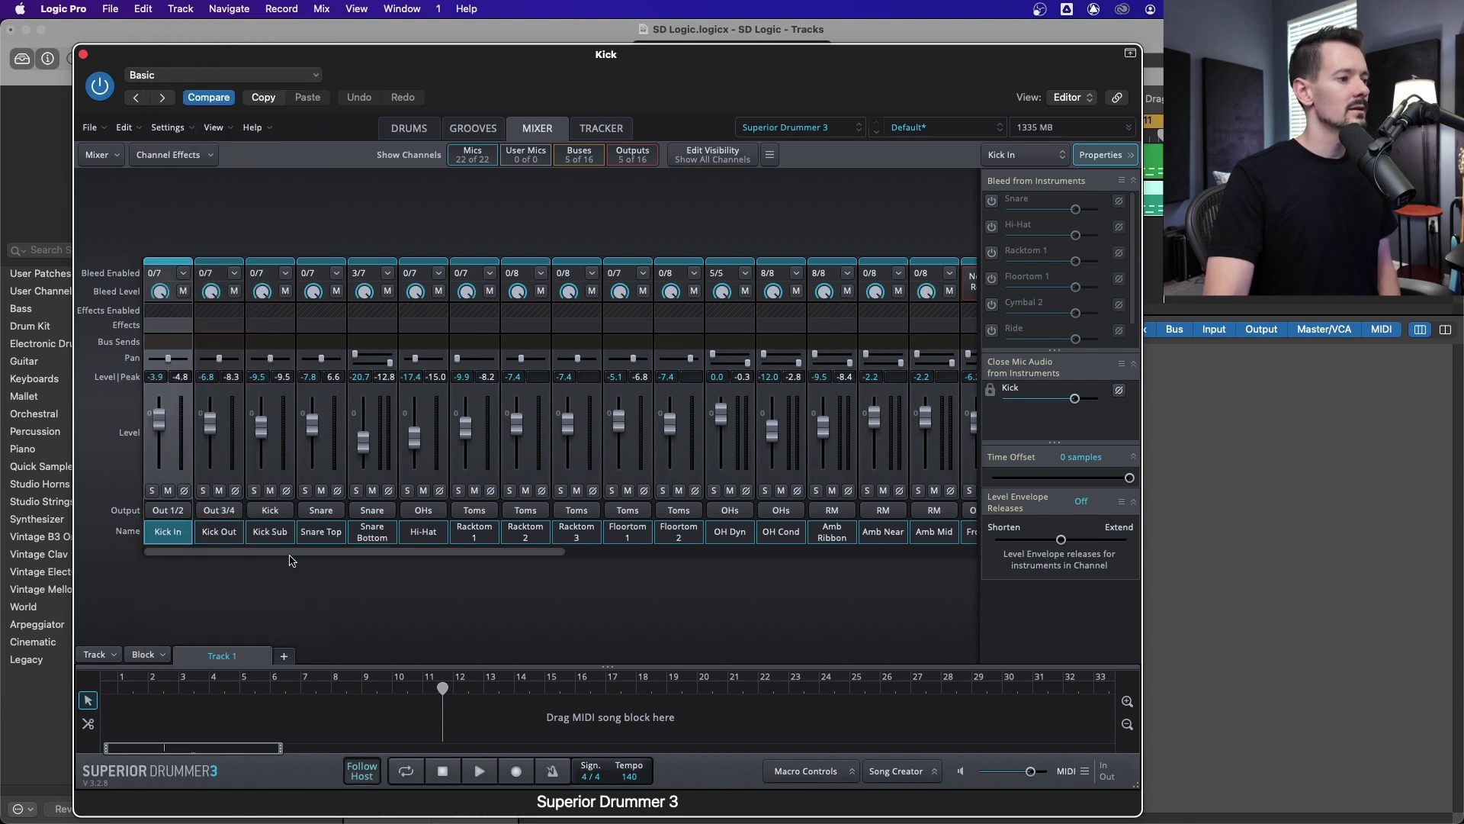
left_click(271, 510)
left_click(309, 89)
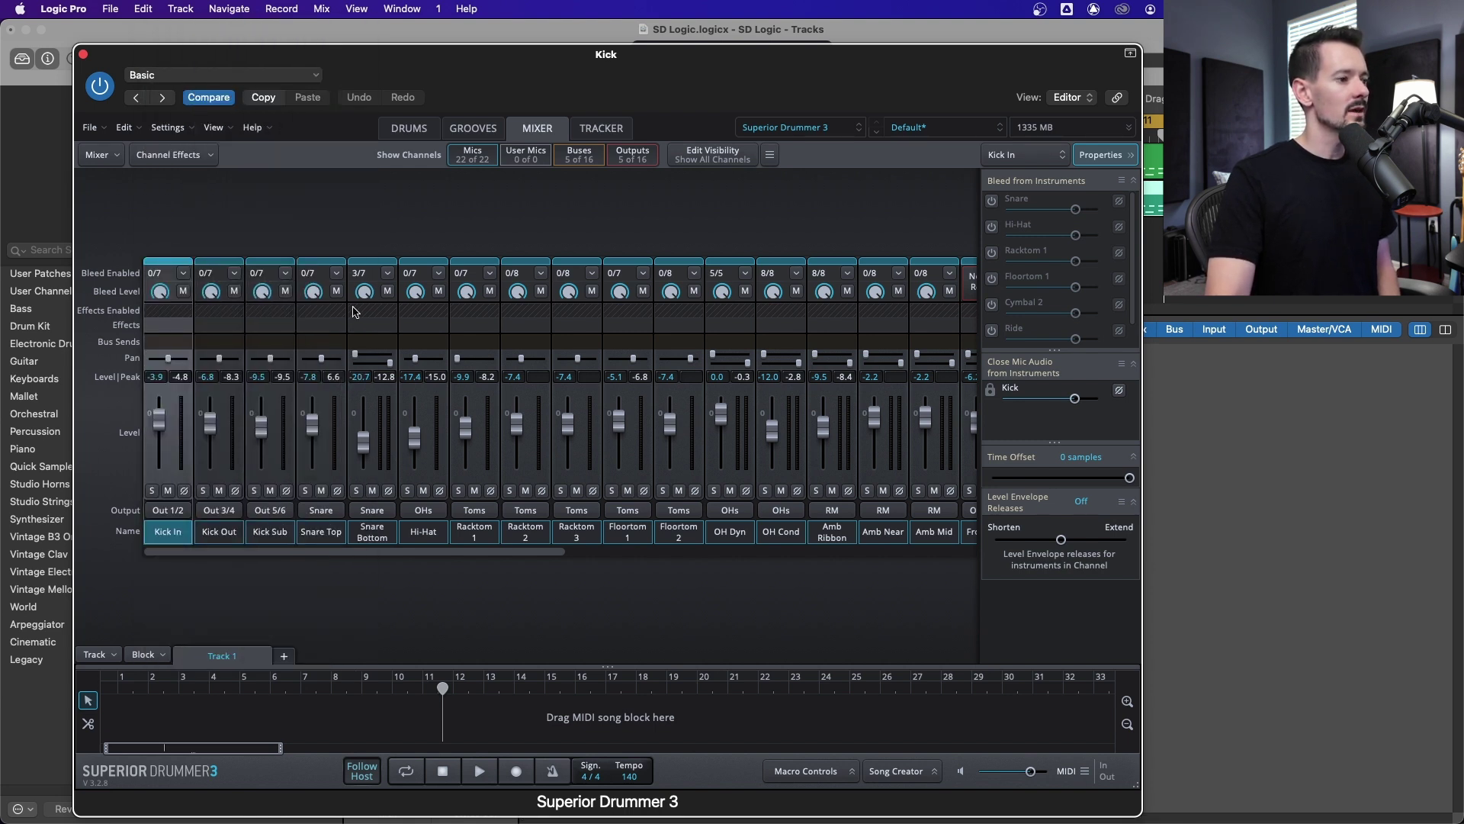
Route Snare Top to Out 7/8 and Snare Bottom to Out 9/10.
left_click(322, 510)
left_click(358, 98)
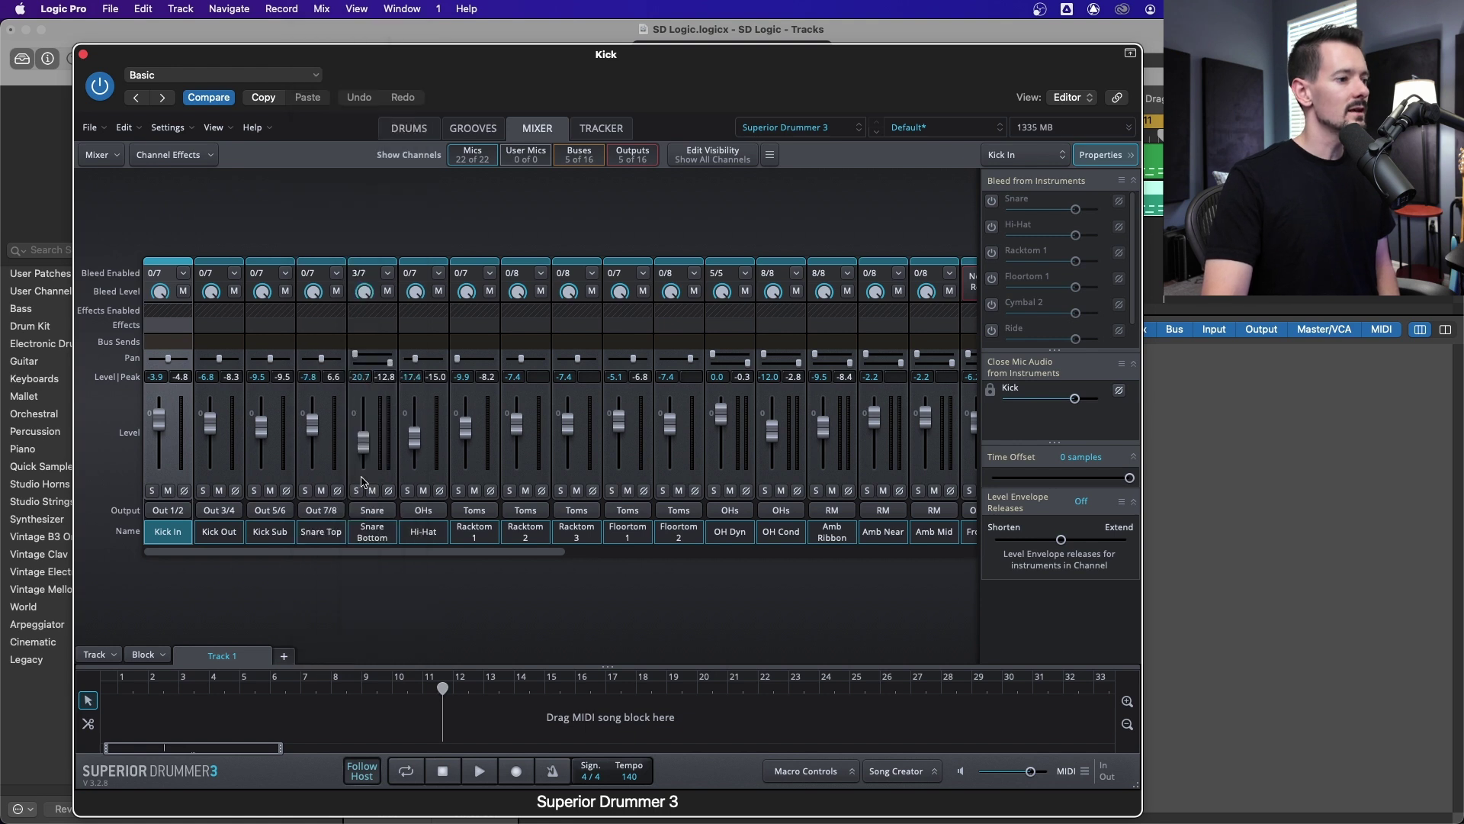
left_click(372, 510)
left_click(419, 109)
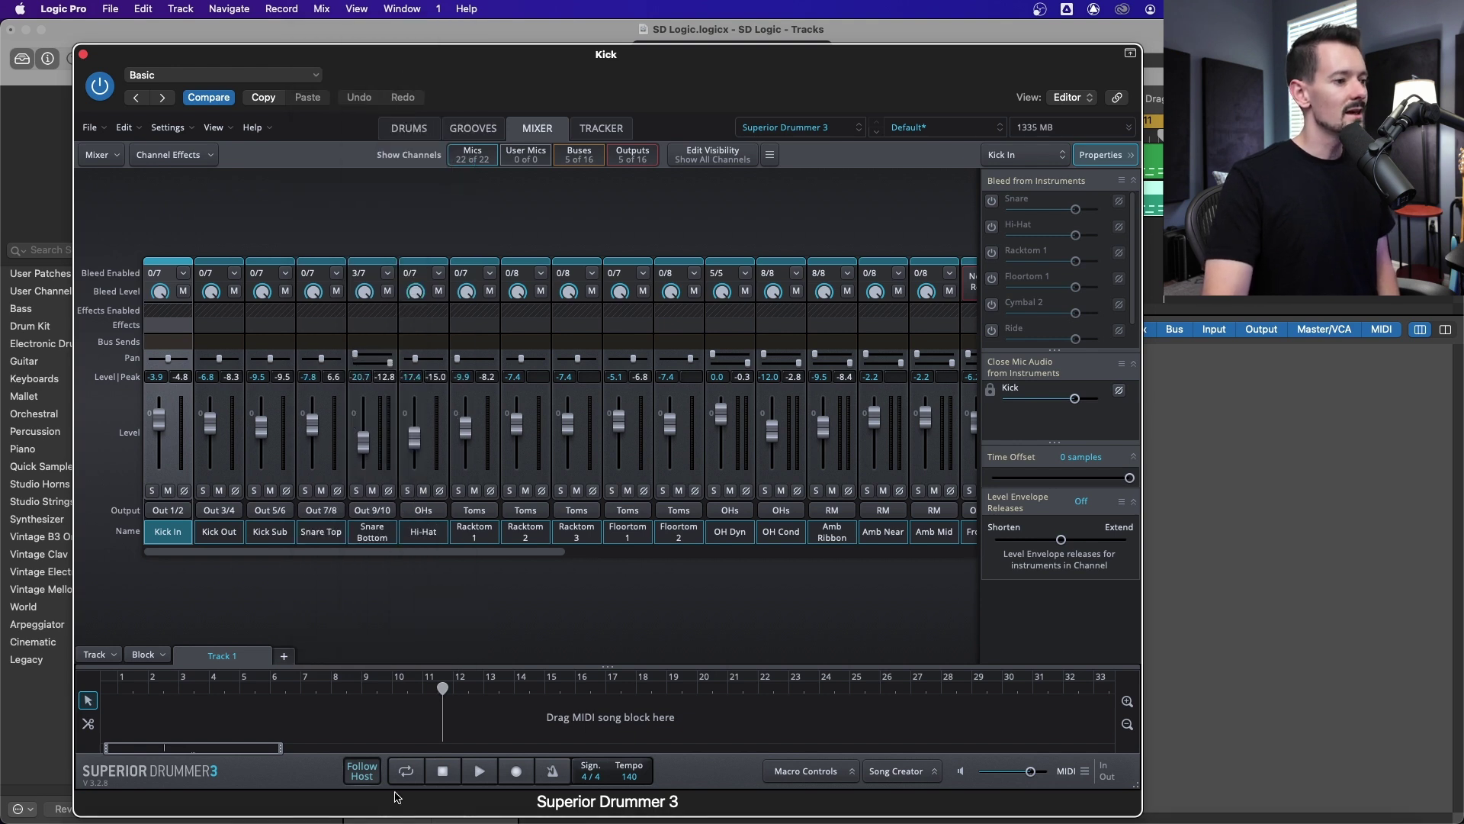
Select the five tom mics, Racktom 1 to Floortom 2, and route their Toms bus to Out 11/12.
left_click(482, 536)
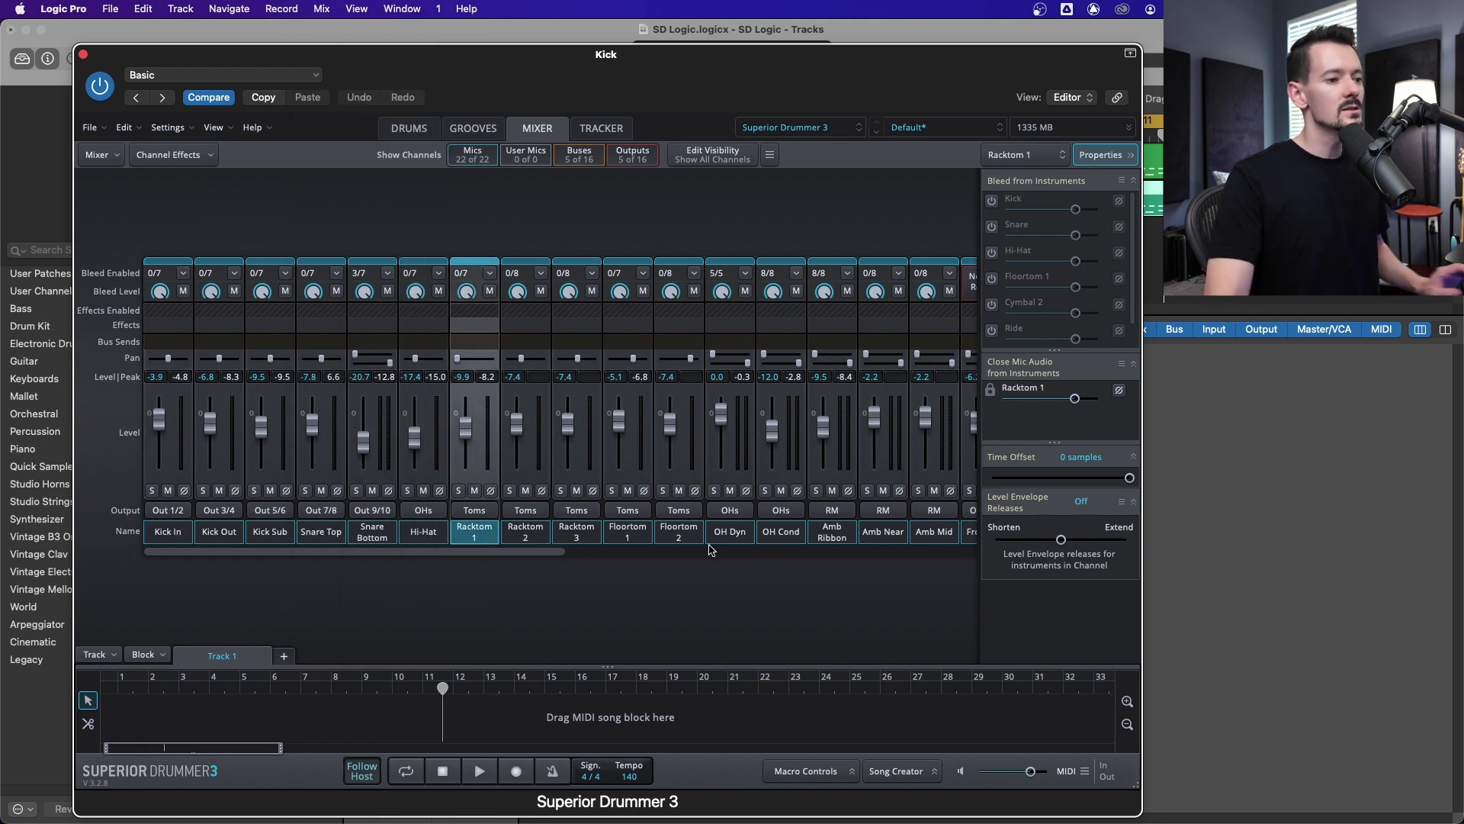
left_click(681, 538, "shift")
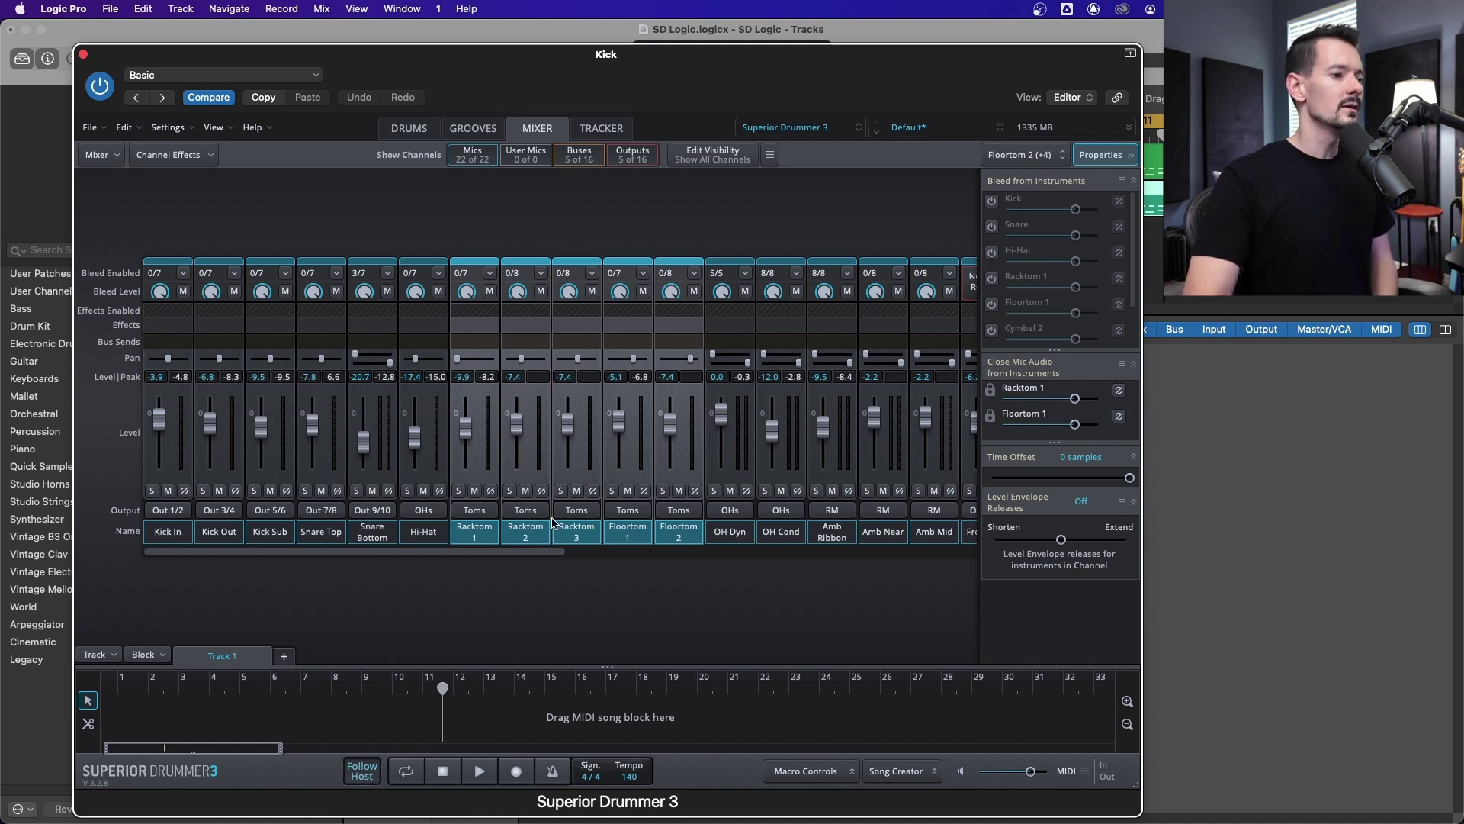
left_click_drag(450, 552, 853, 554)
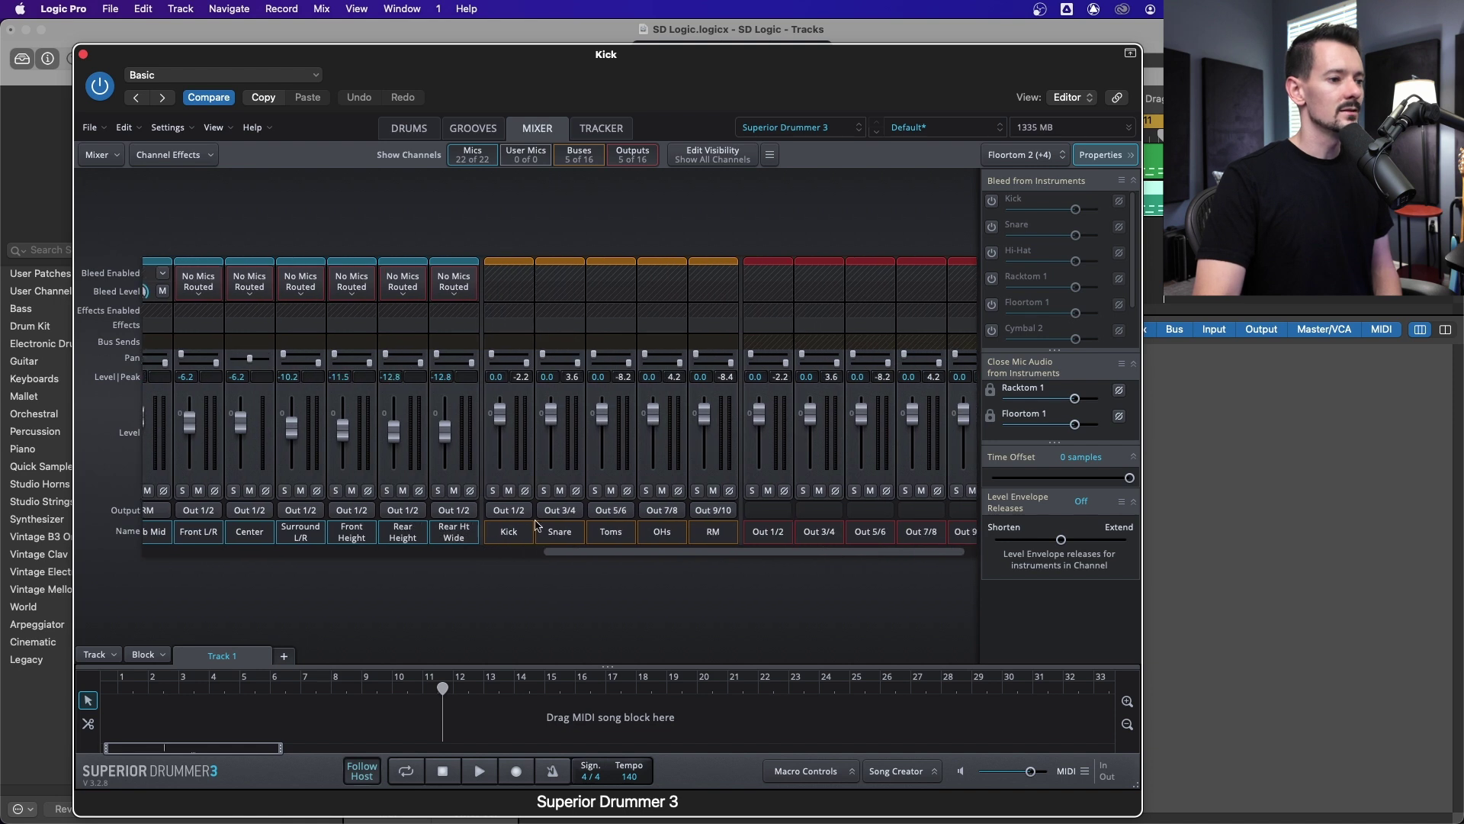
left_click(623, 510)
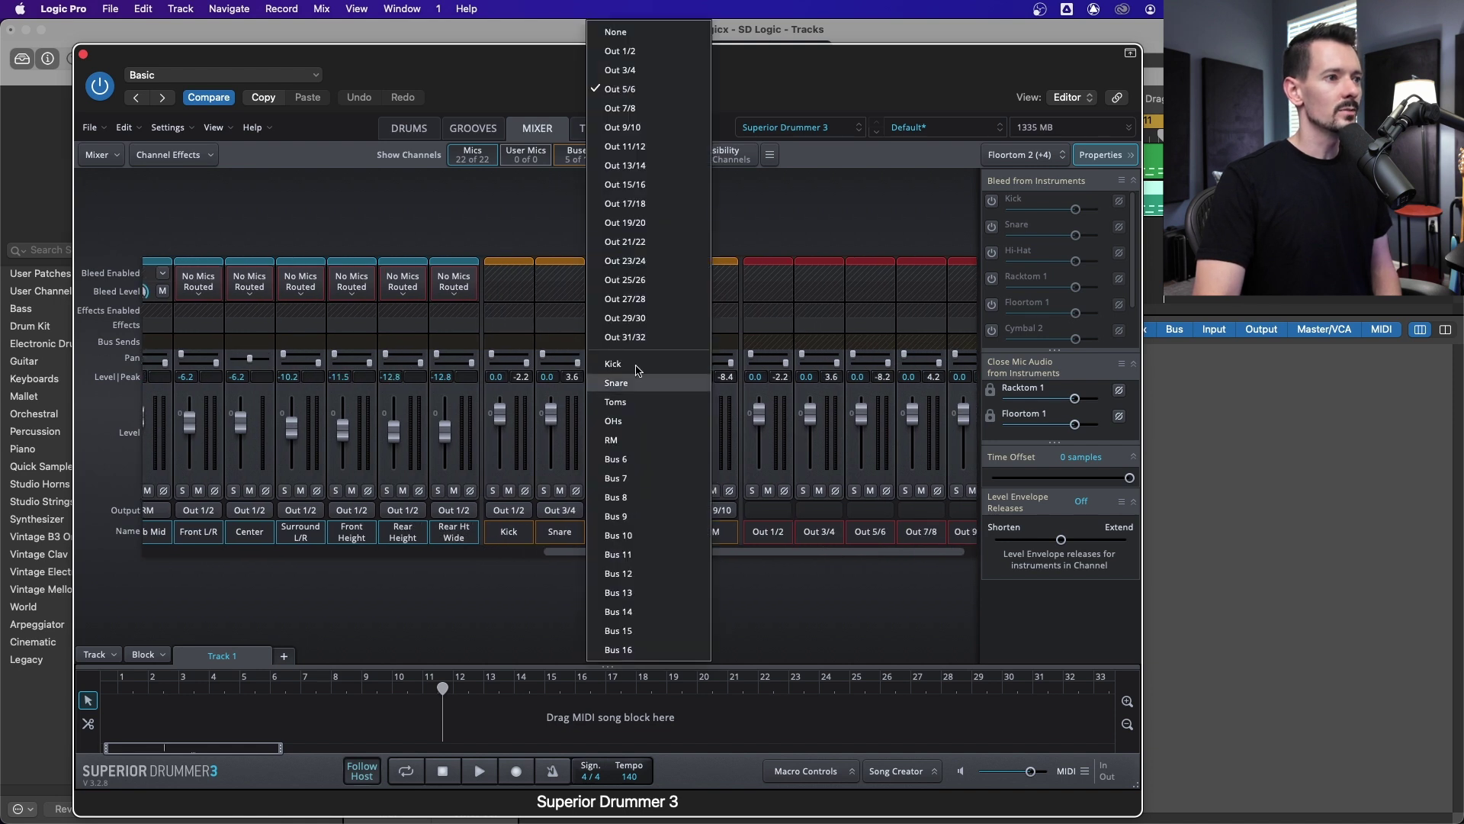
left_click(650, 143)
left_click_drag(640, 556, 195, 557)
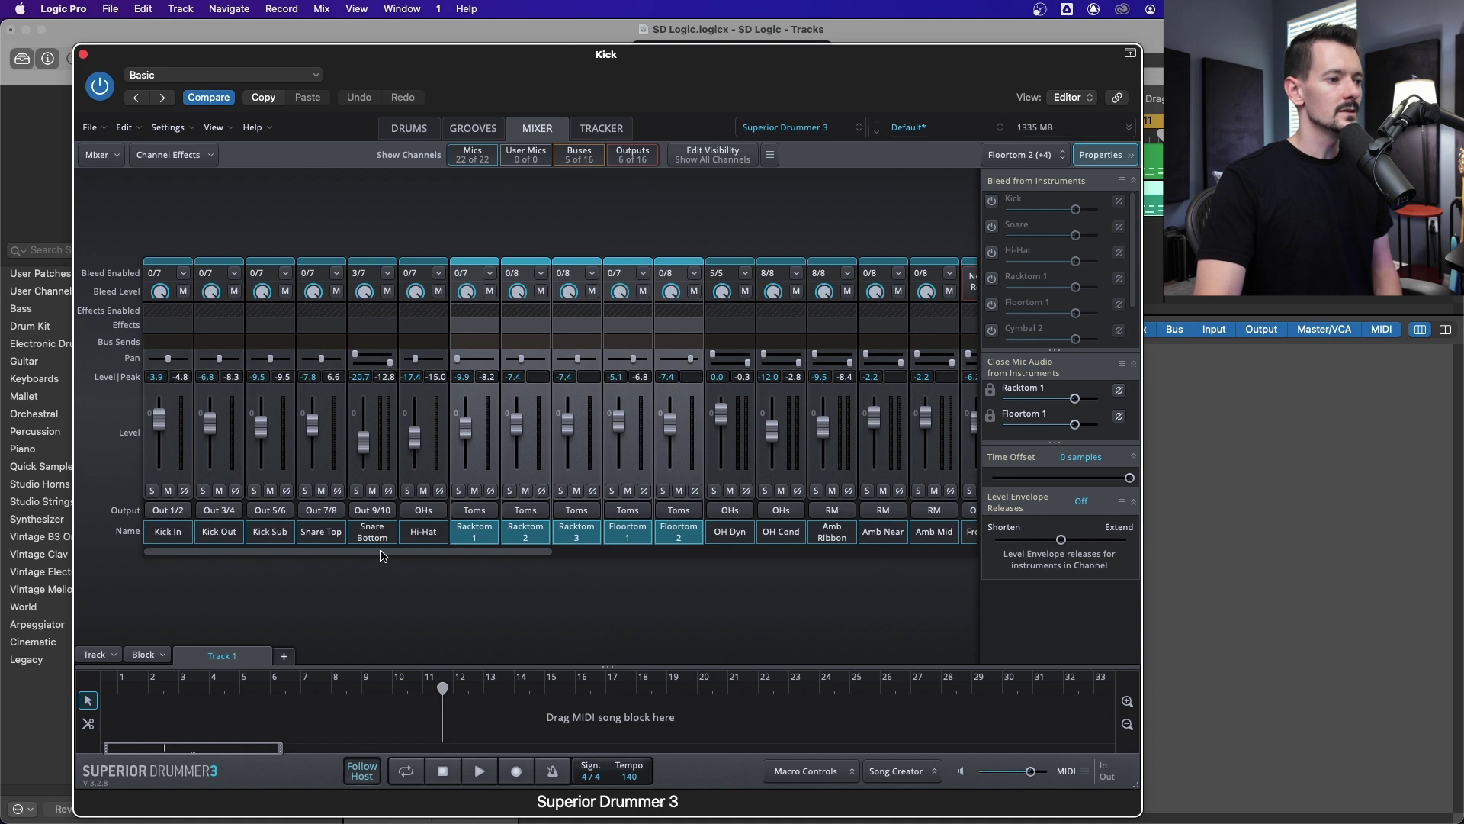
Route the OHs bus to Out 13/14 and the RM bus to Out 15/16.
left_click_drag(383, 556, 713, 555)
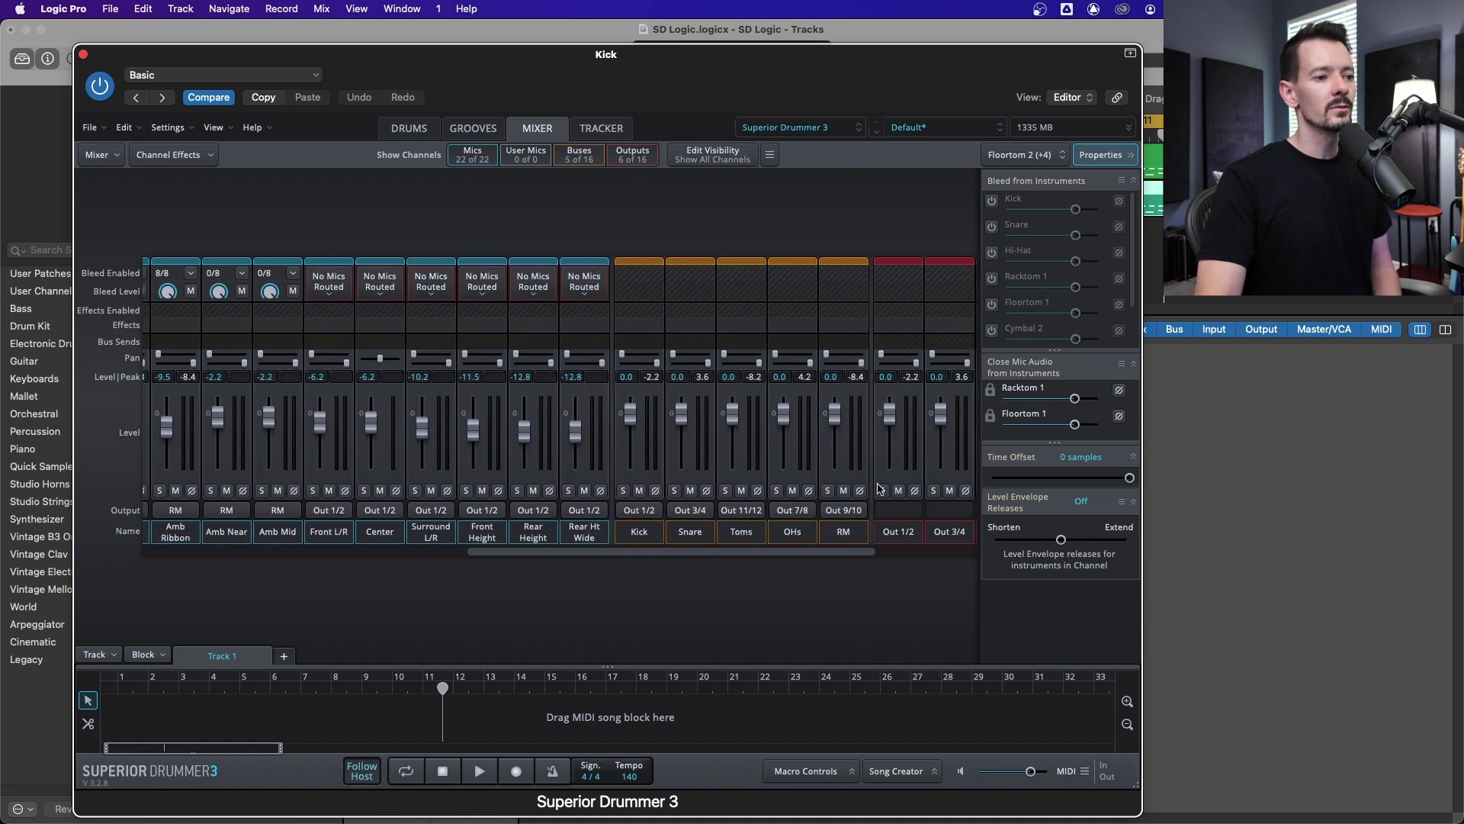
left_click(792, 510)
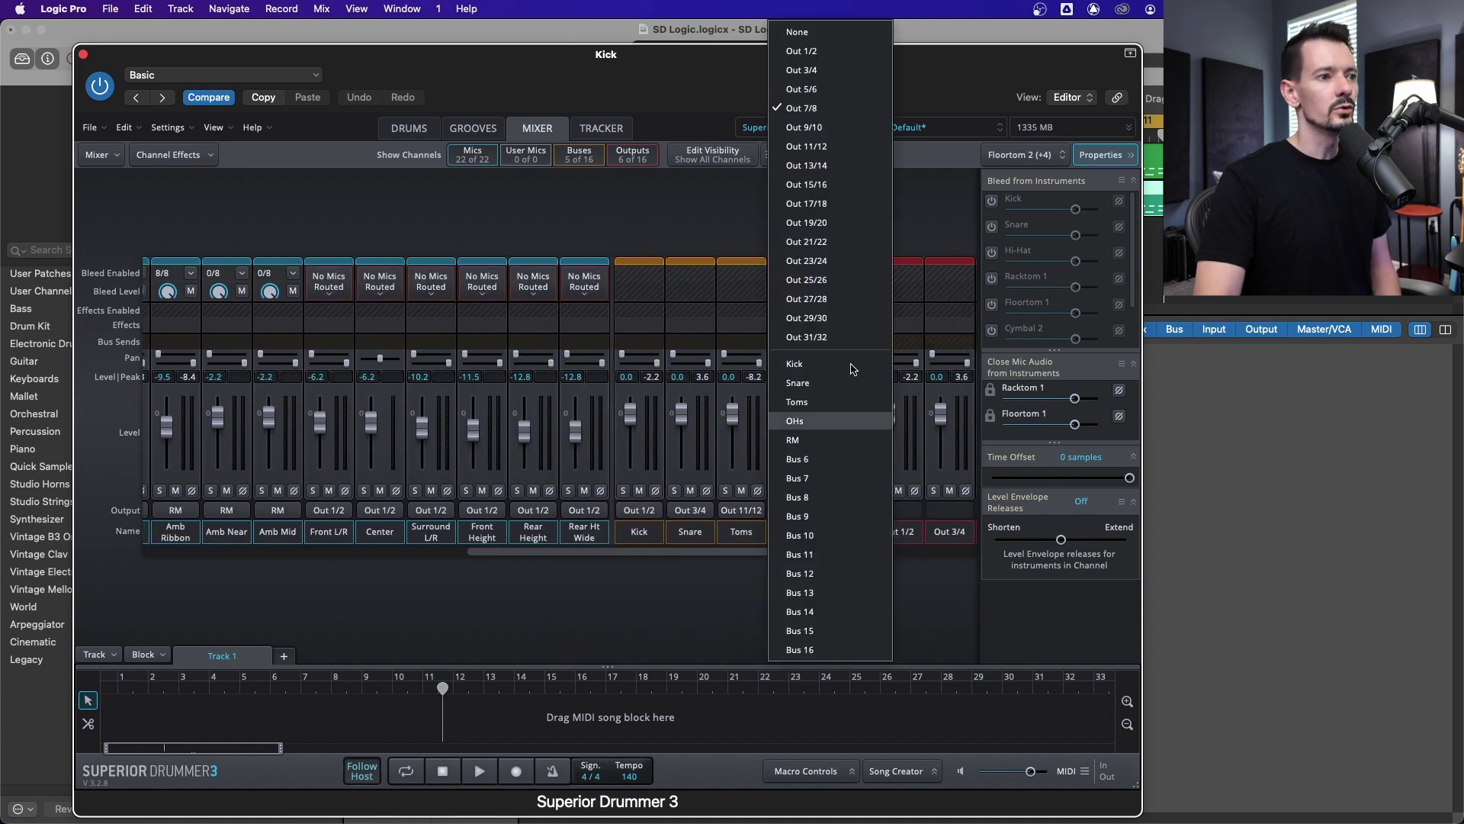
left_click(842, 166)
left_click(845, 510)
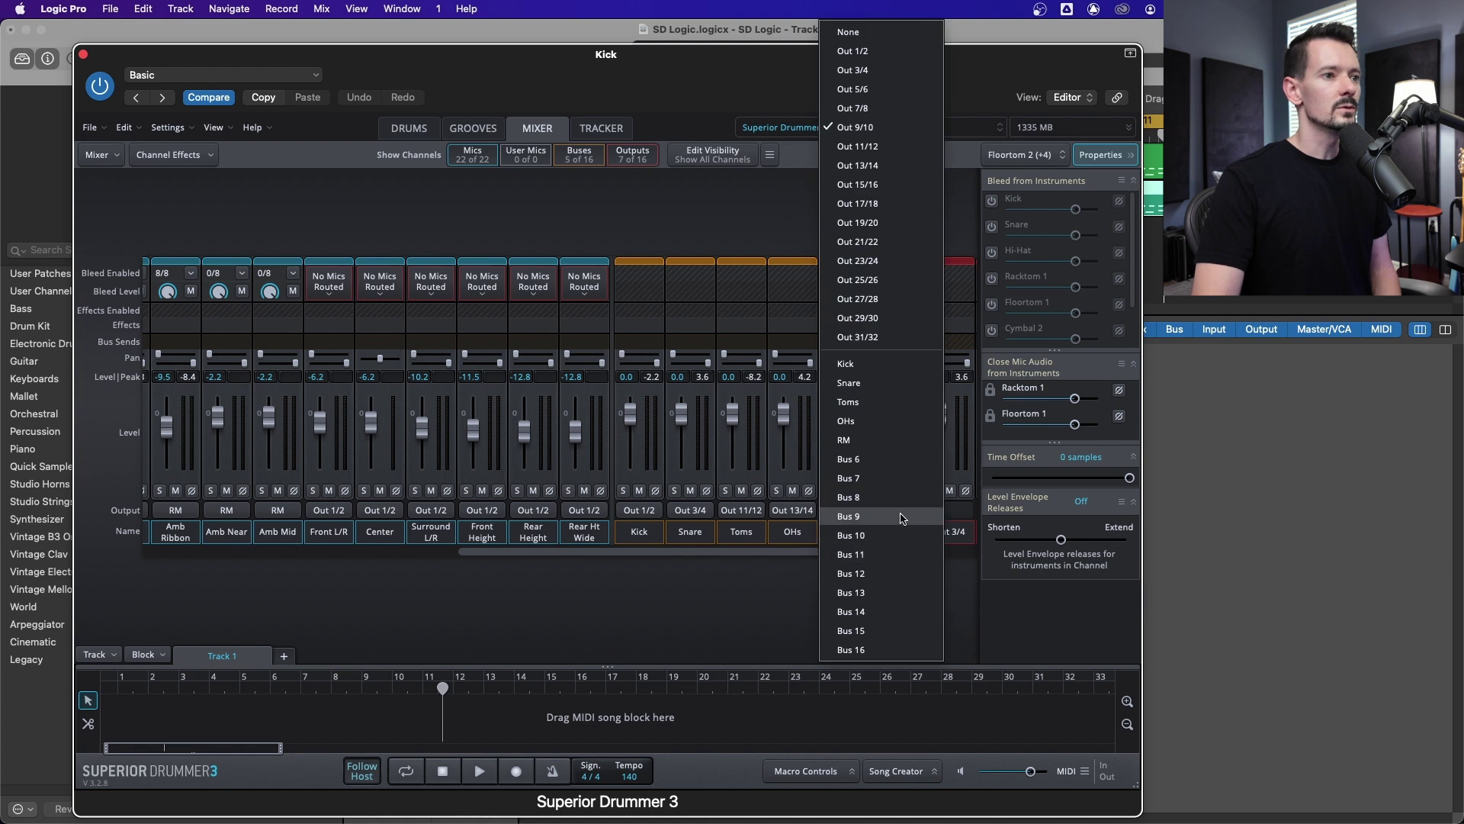
left_click(922, 185)
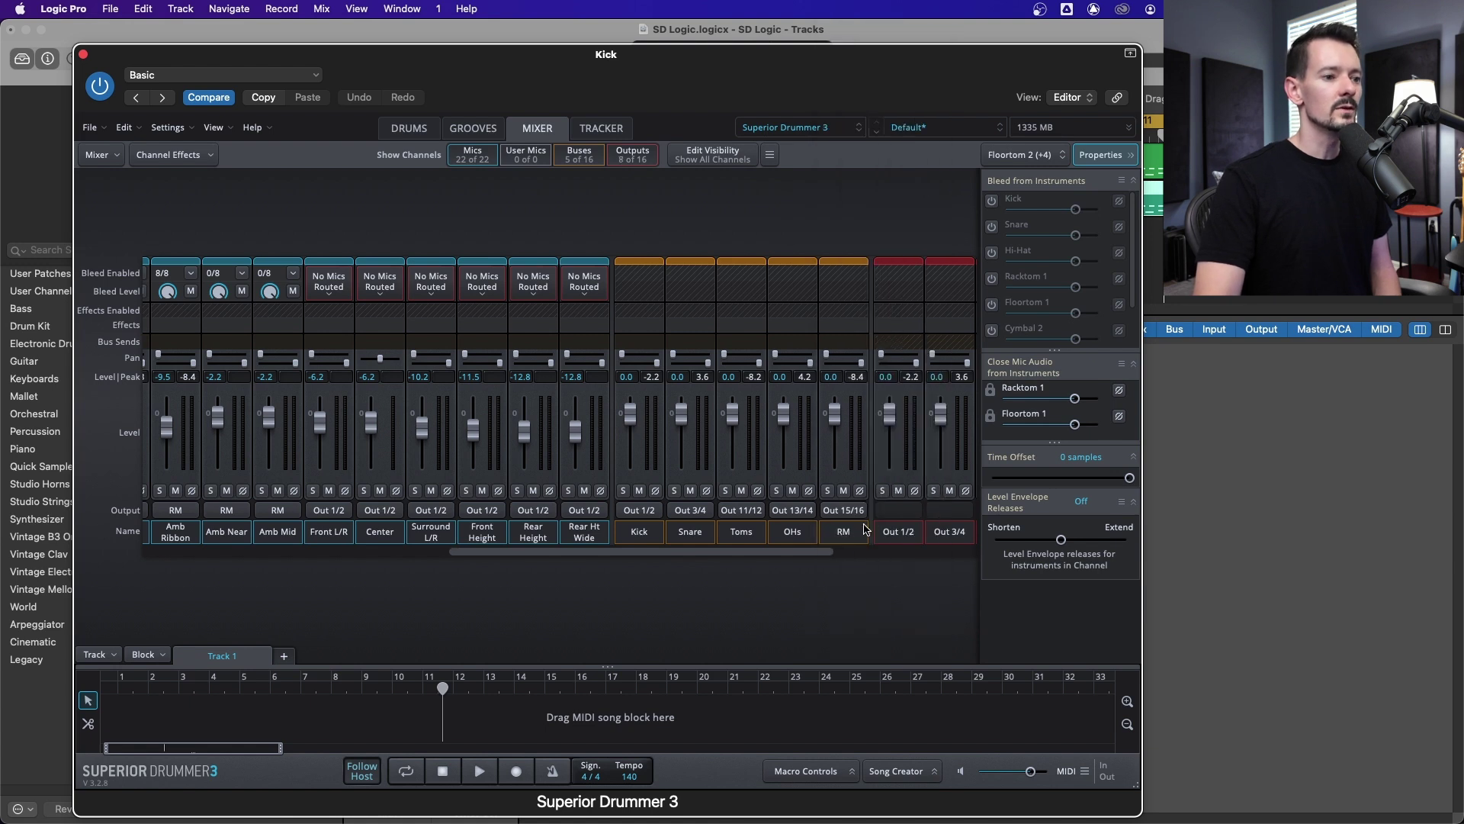
Set the outputs of the unused Kick and Snare buses to None.
left_click(646, 516)
left_click(653, 32)
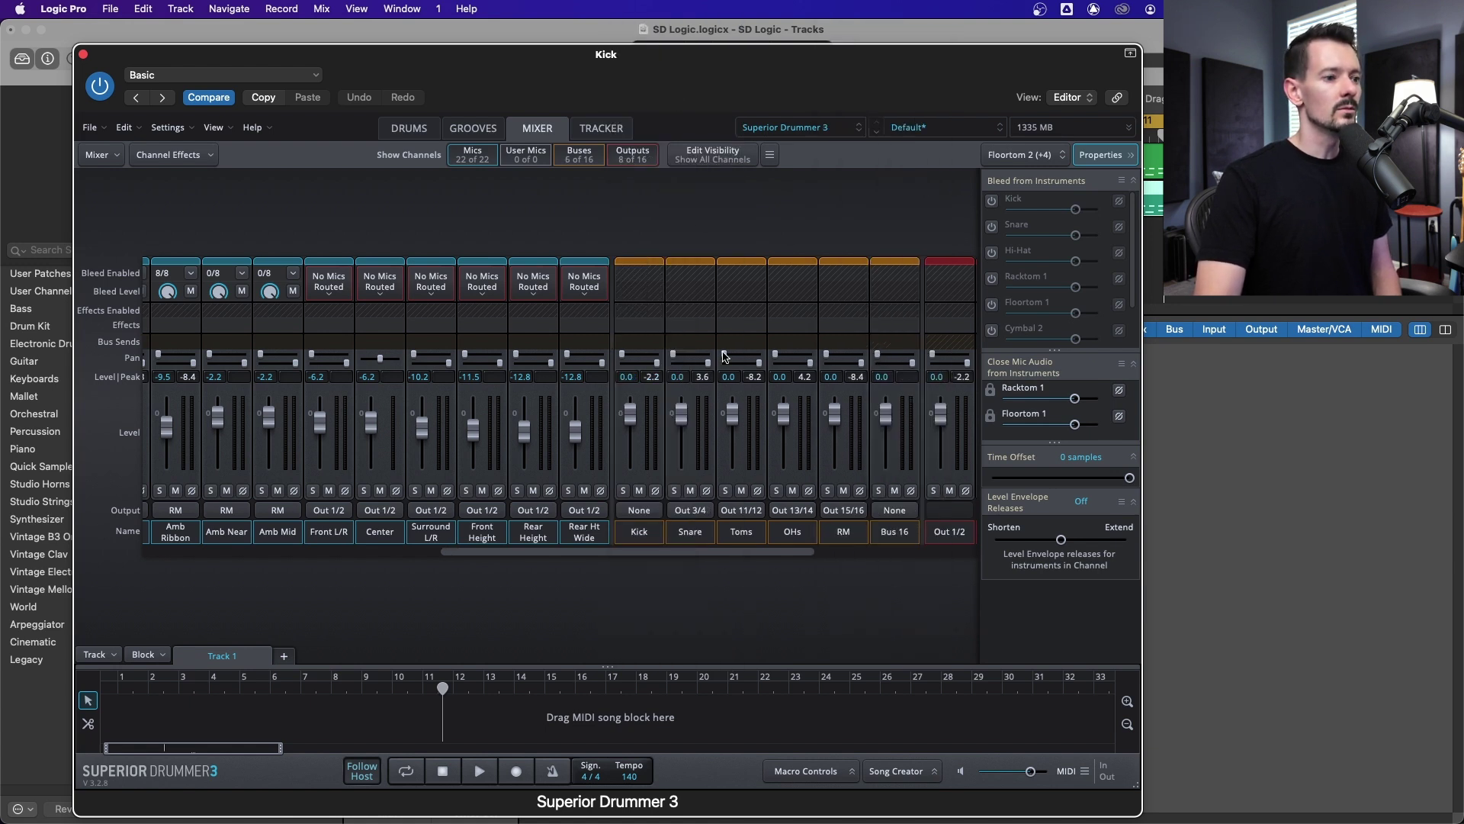
left_click(689, 510)
left_click(708, 35)
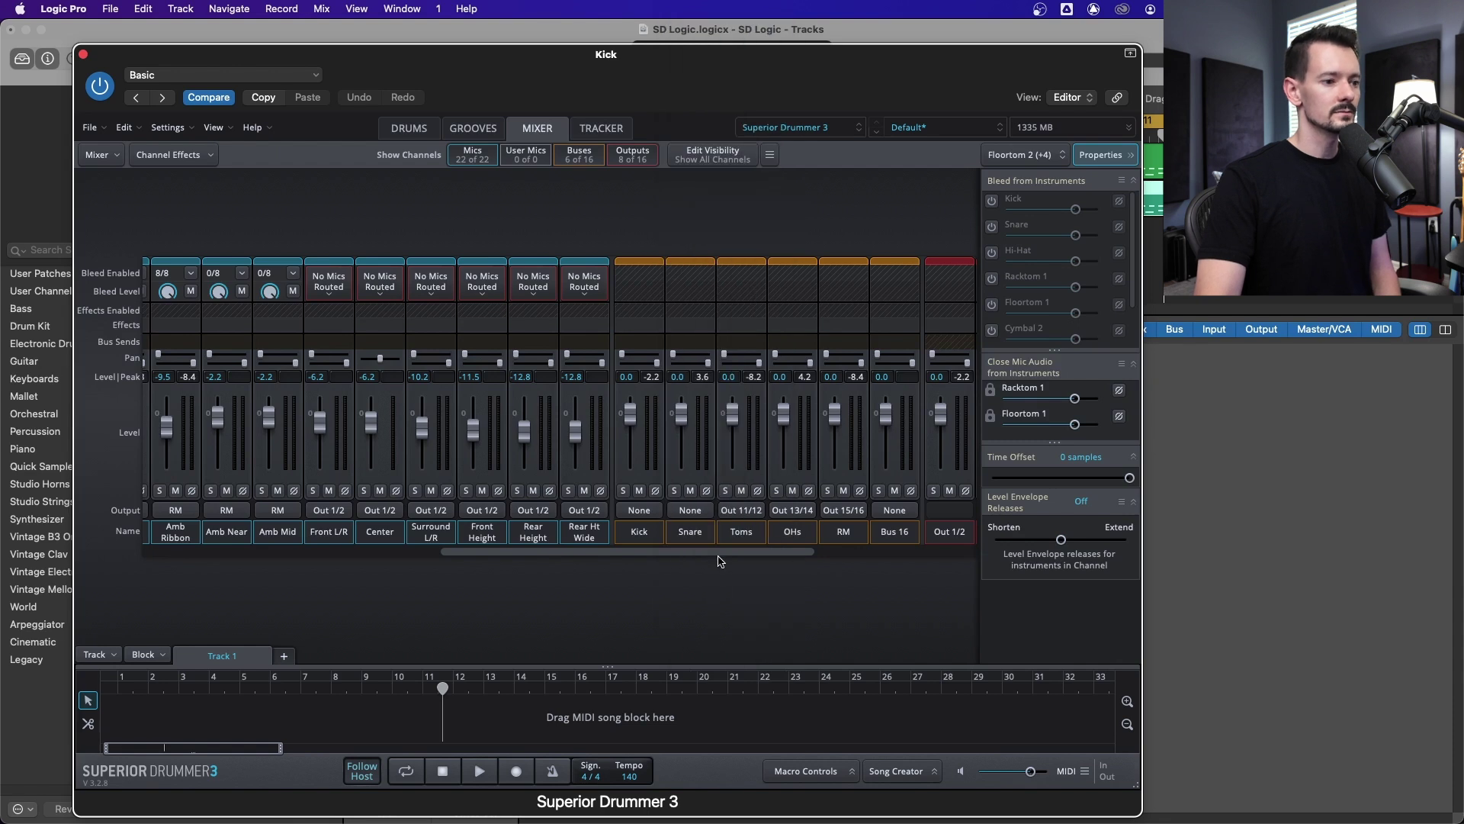
left_click_drag(739, 555, 317, 540)
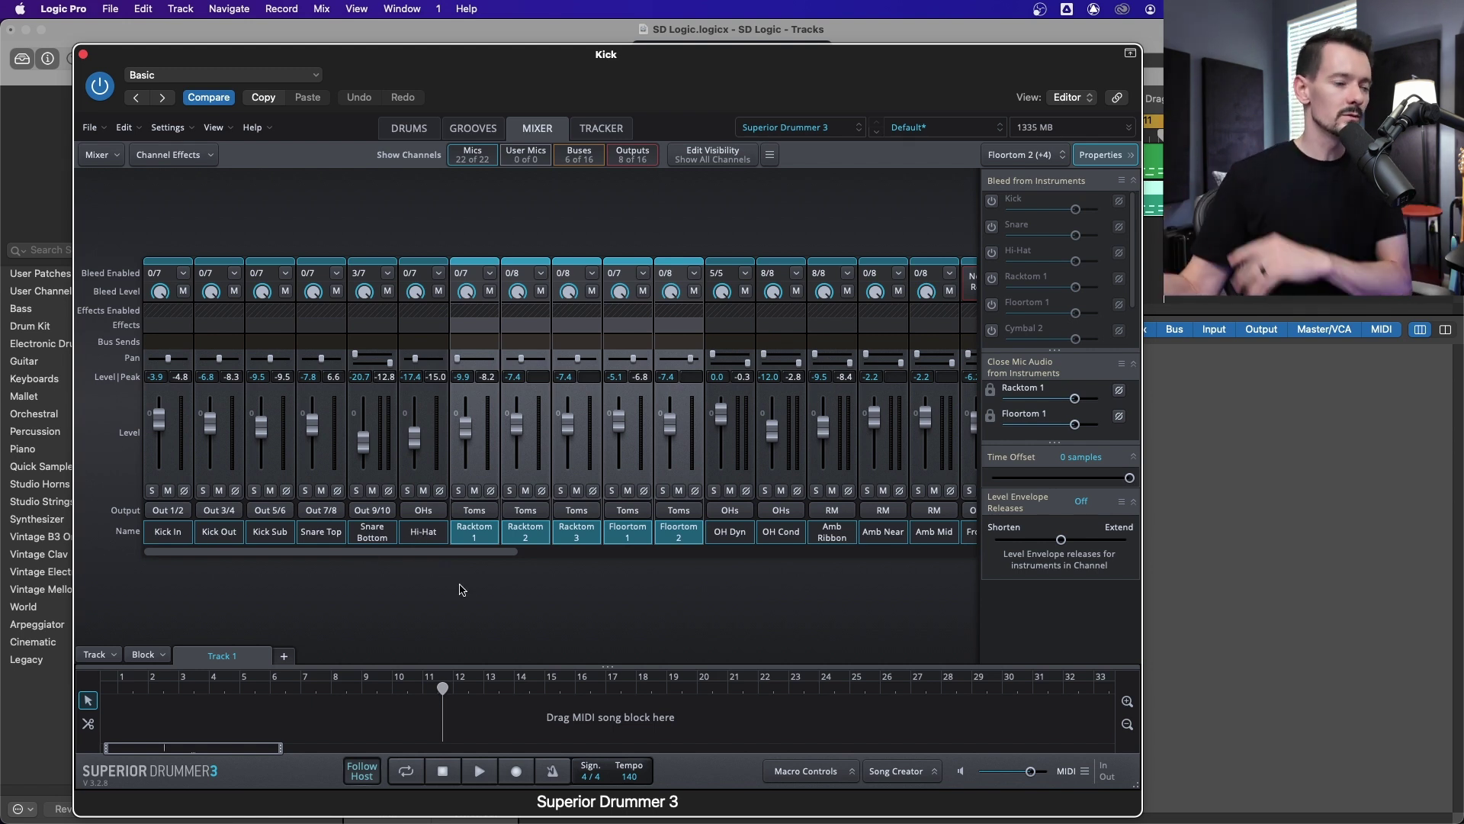
Close the plug-in window and add five more aux channels to the Kick instrument for outputs 11-12 through 19-20.
left_click(82, 55)
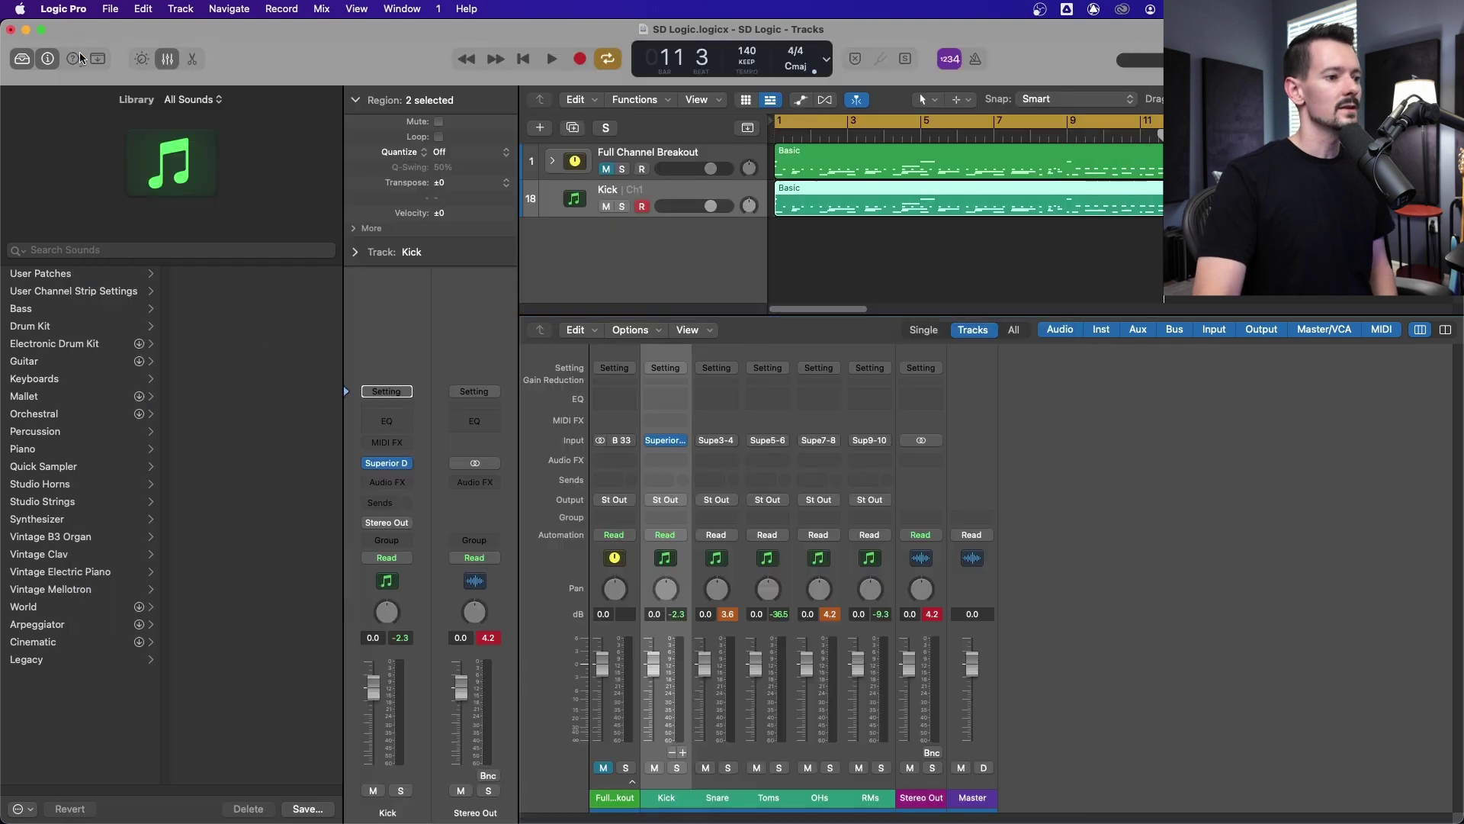
left_click(684, 753)
left_click(684, 753)
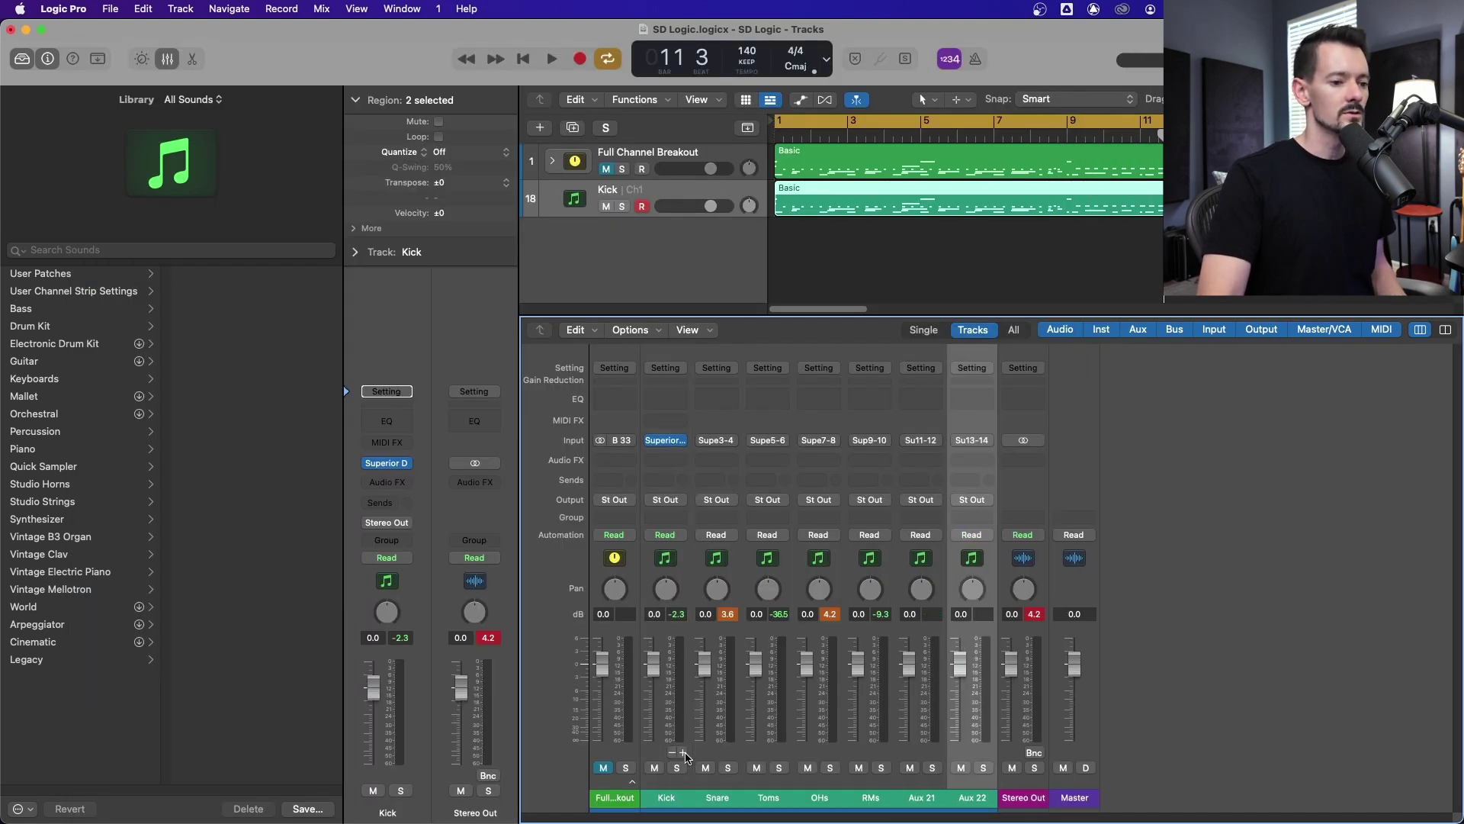
left_click(684, 752)
left_click(684, 752)
left_click(684, 753)
Play the song from the beginning to check the signal on the aux channels, briefly soloing Aux 23.
key("space")
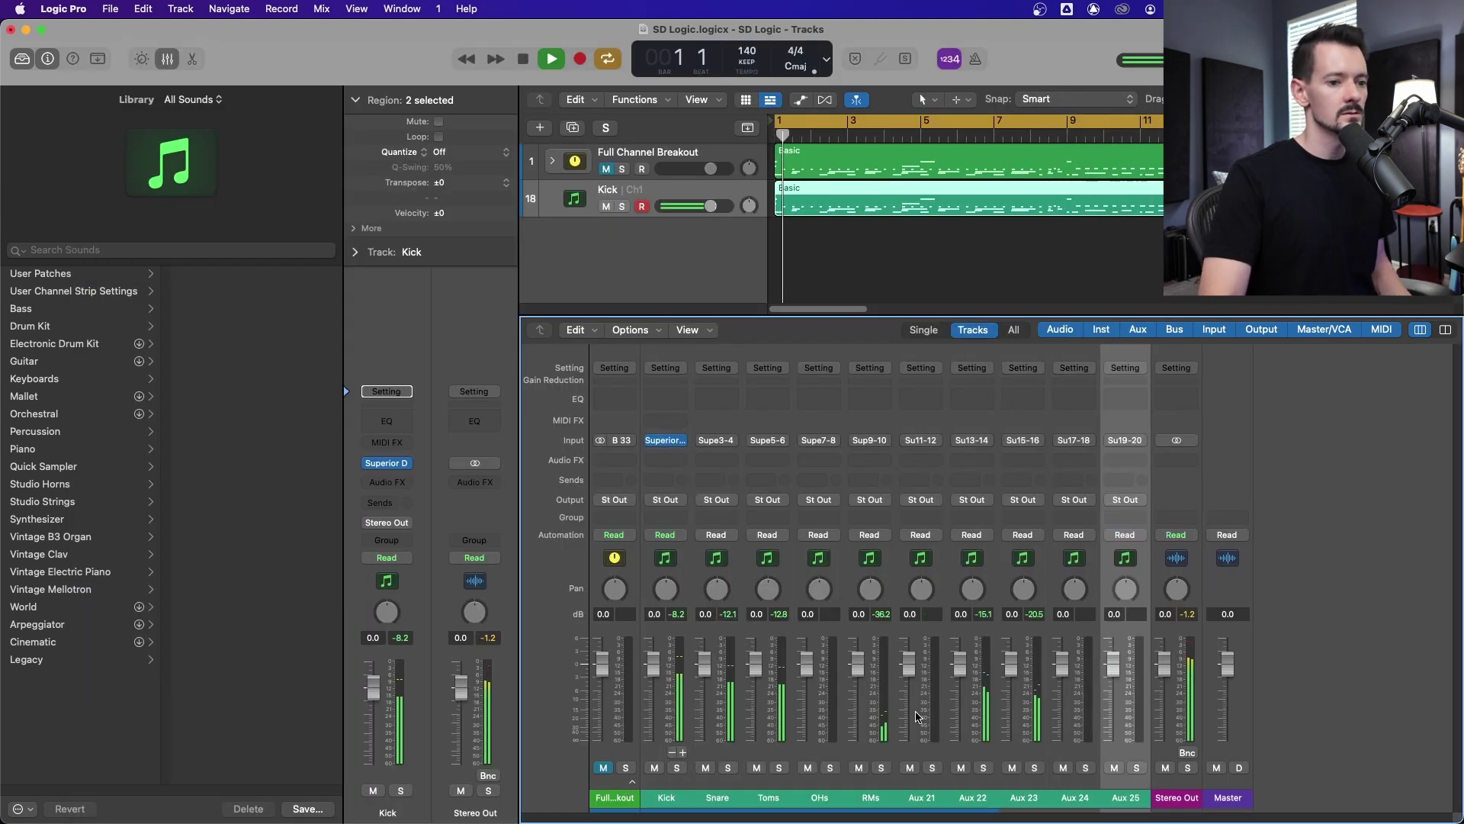
left_click(1035, 768)
left_click(1035, 768)
key("space")
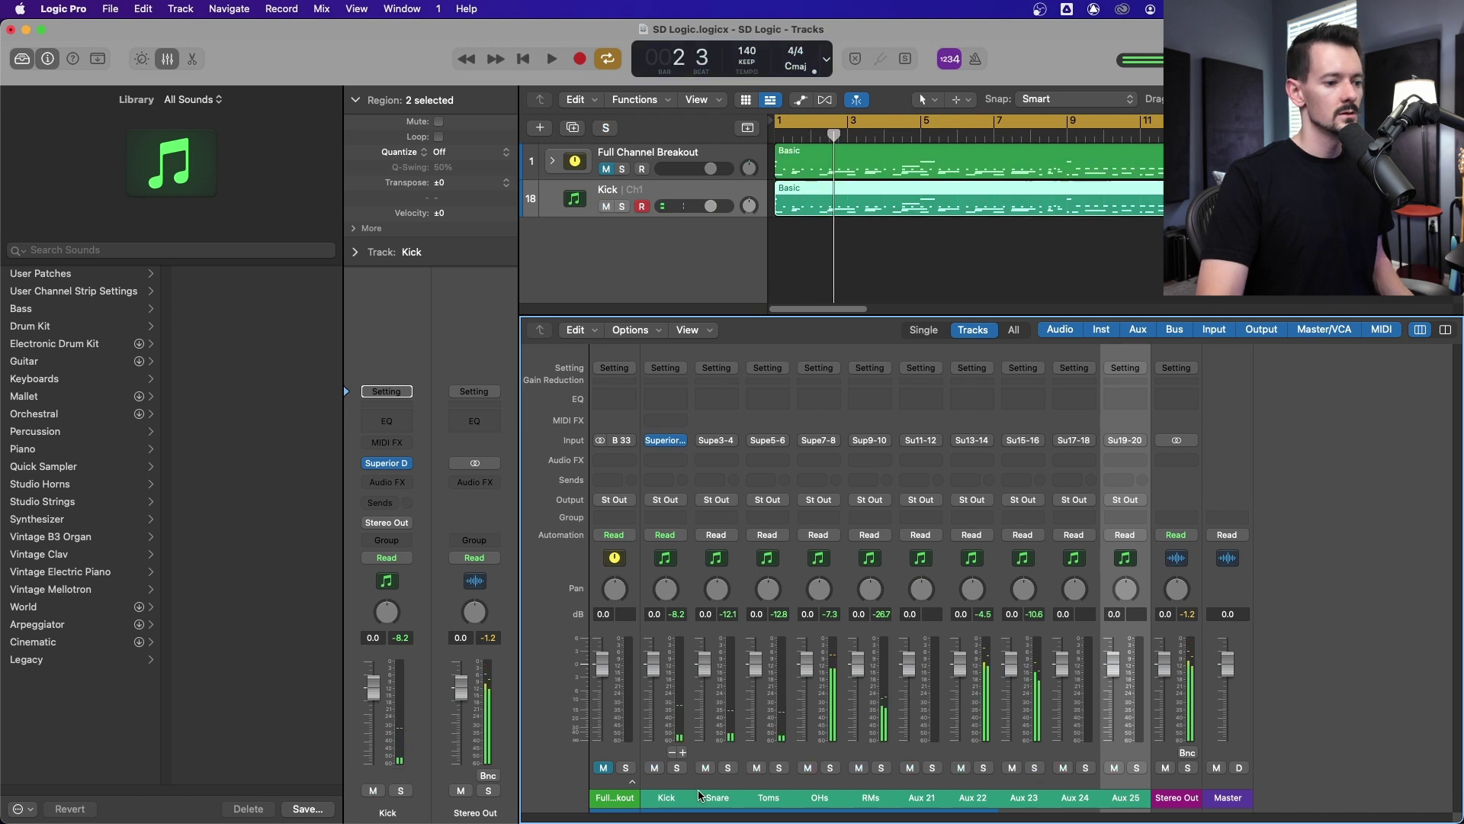
Rename the Kick, Snare and Toms mixer channels to Kick In, Kick Out and Kick Sub.
double_click(665, 797)
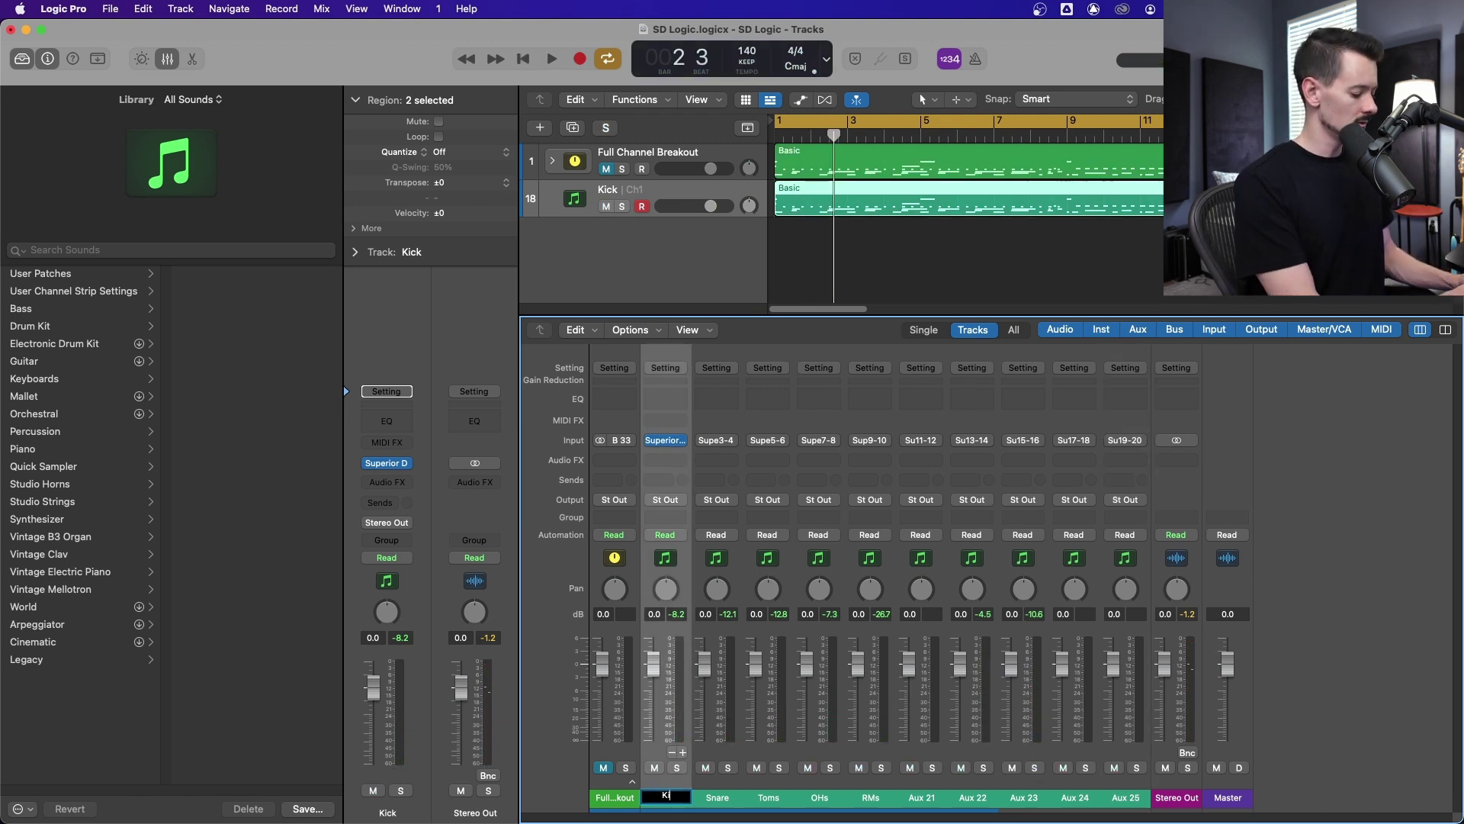
type("In")
key("Tab")
type("K")
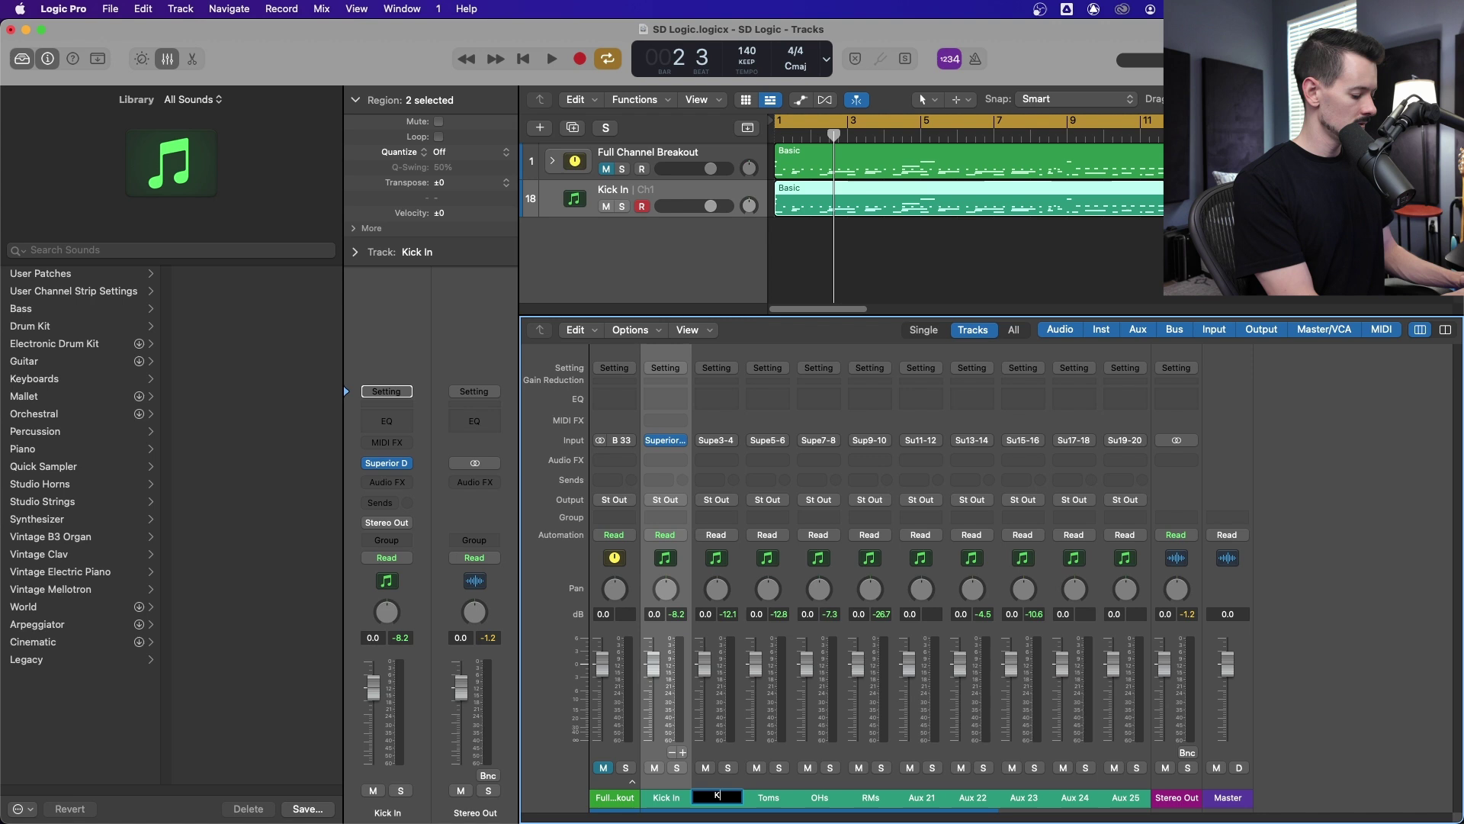
type("ick Out")
key("Tab")
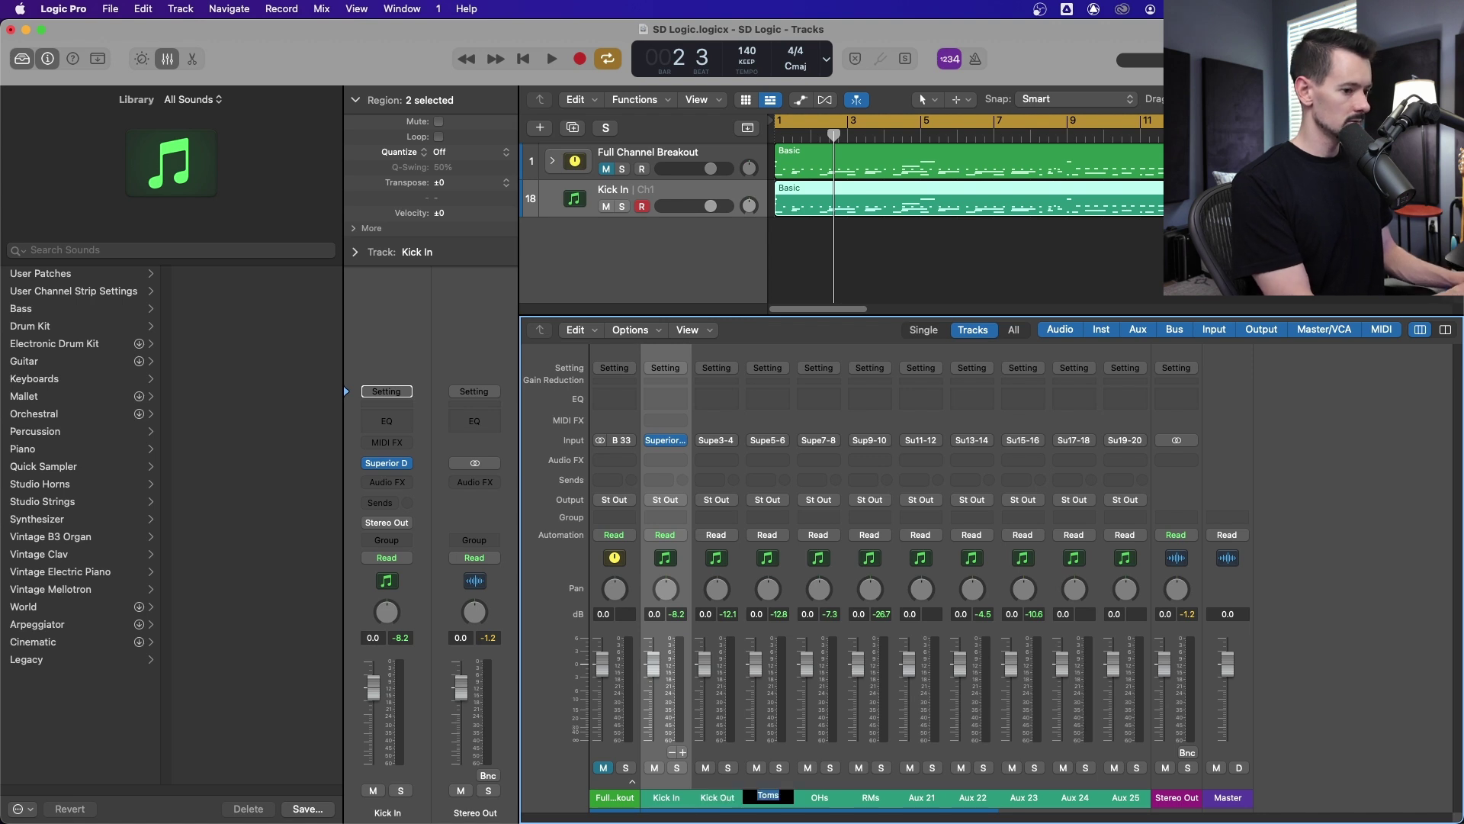
type("Kick Sub")
key("Tab")
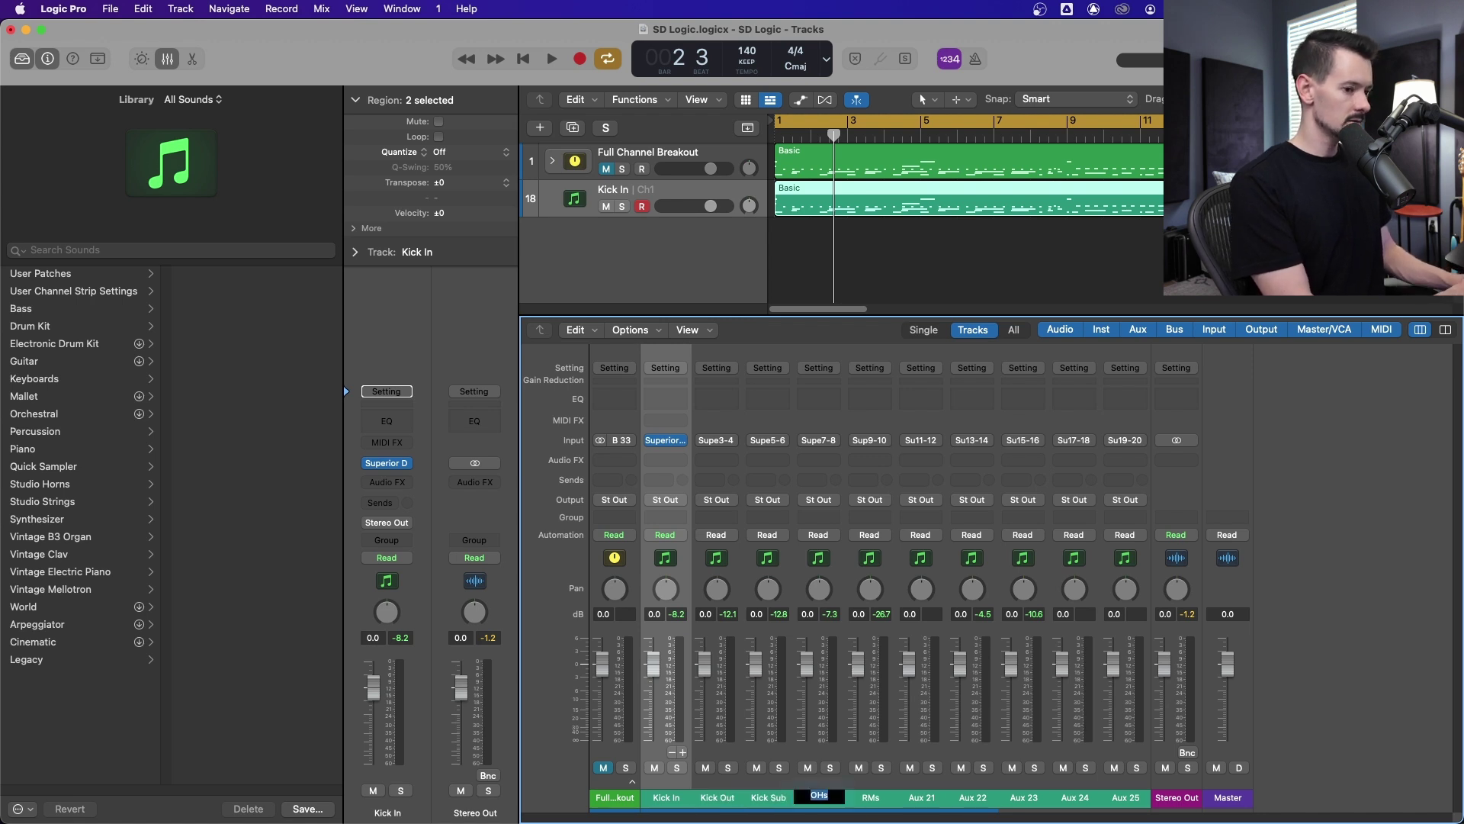
Rename the following five mixer channels to Snare Top, Snare Bot, TOMS, OHS and RMS.
type("Snare Top")
key("Tab")
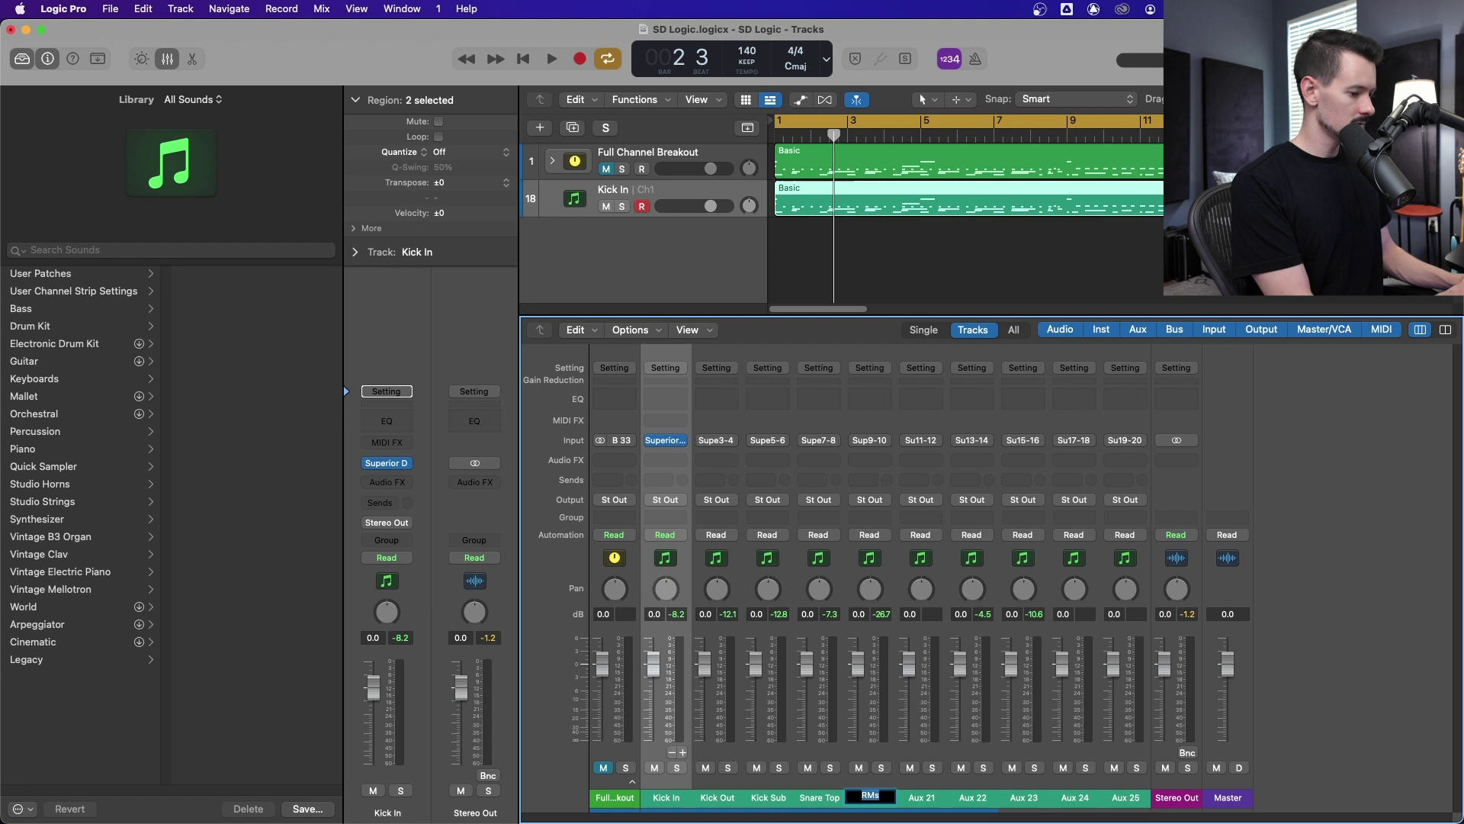
type("Snare Bot")
key("Tab")
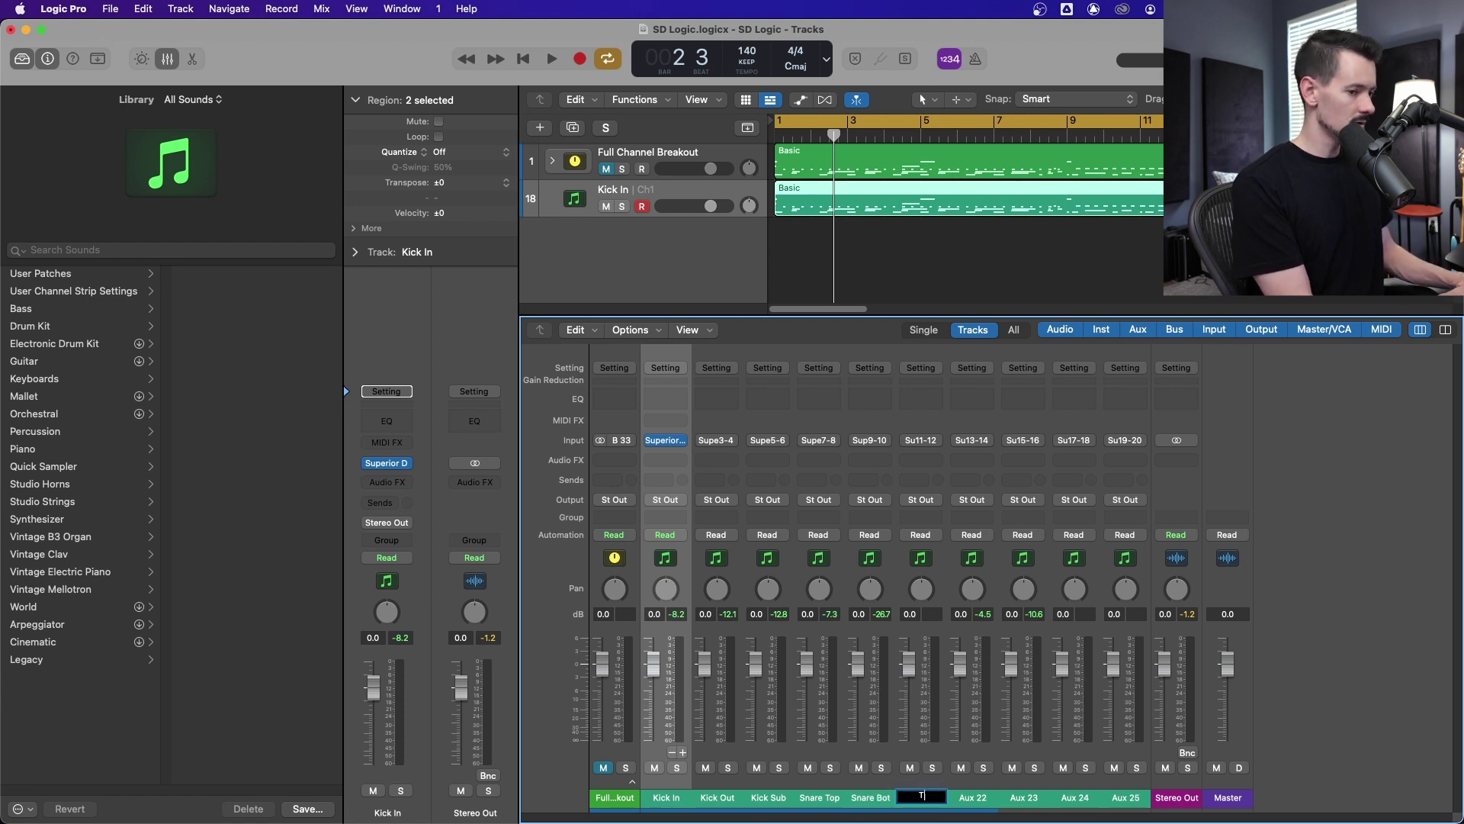
key("Tab")
type("OH")
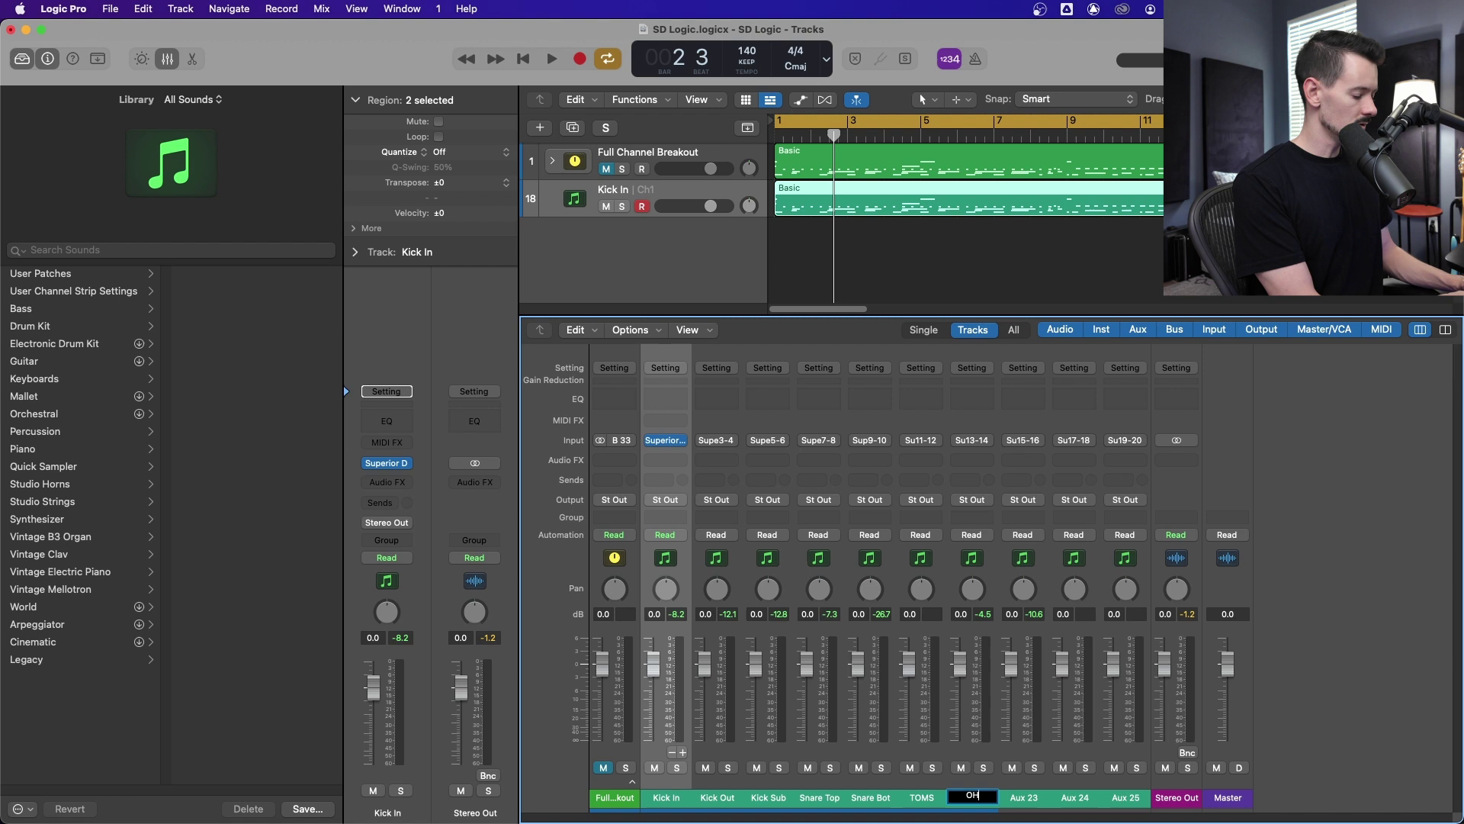
type("S")
key("Tab")
key("Return")
Play the song with the Kick In channel soloed, and clear the solo after stopping playback.
key("space")
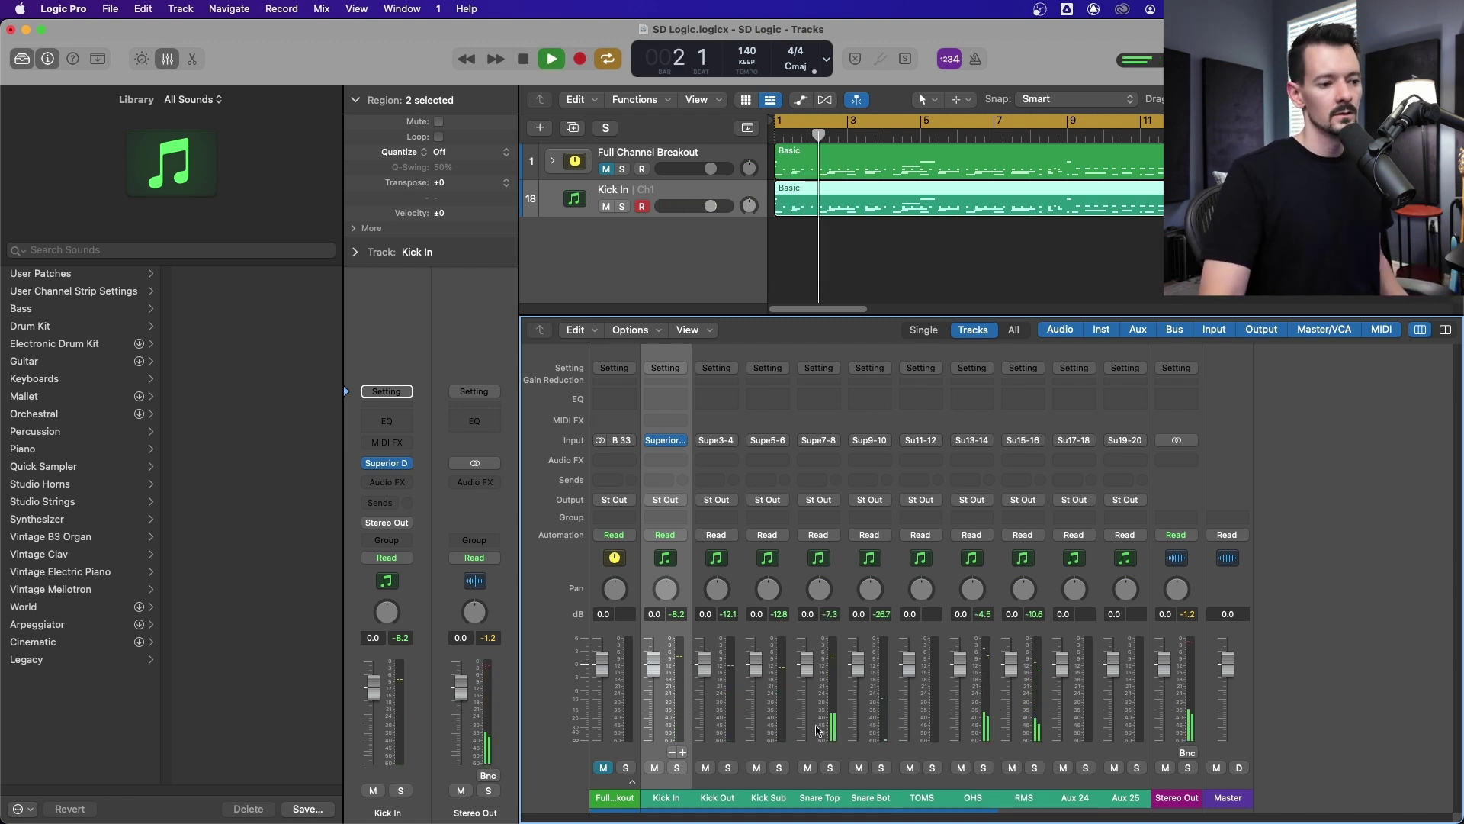
left_click(676, 767)
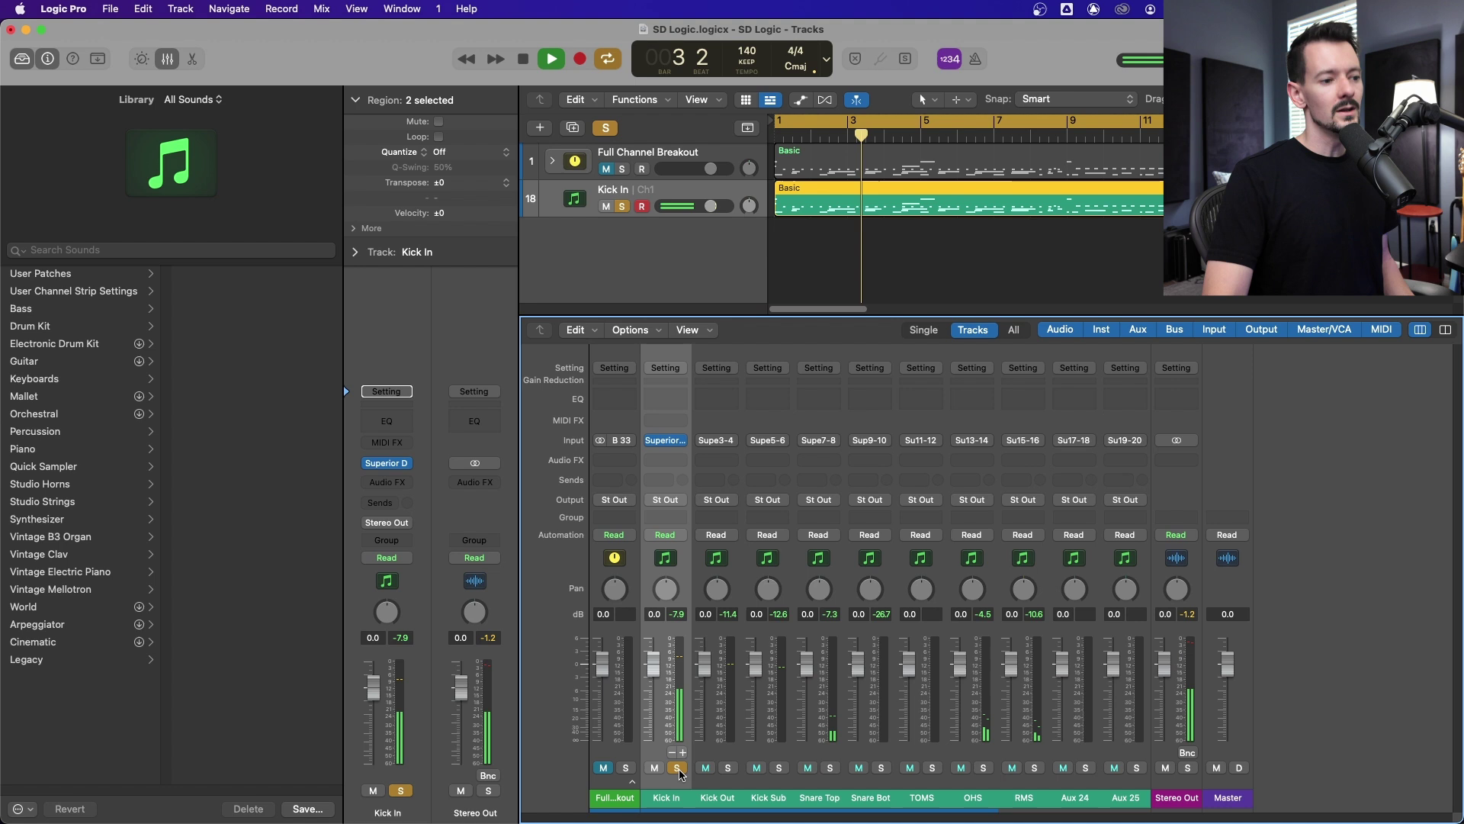
key("space")
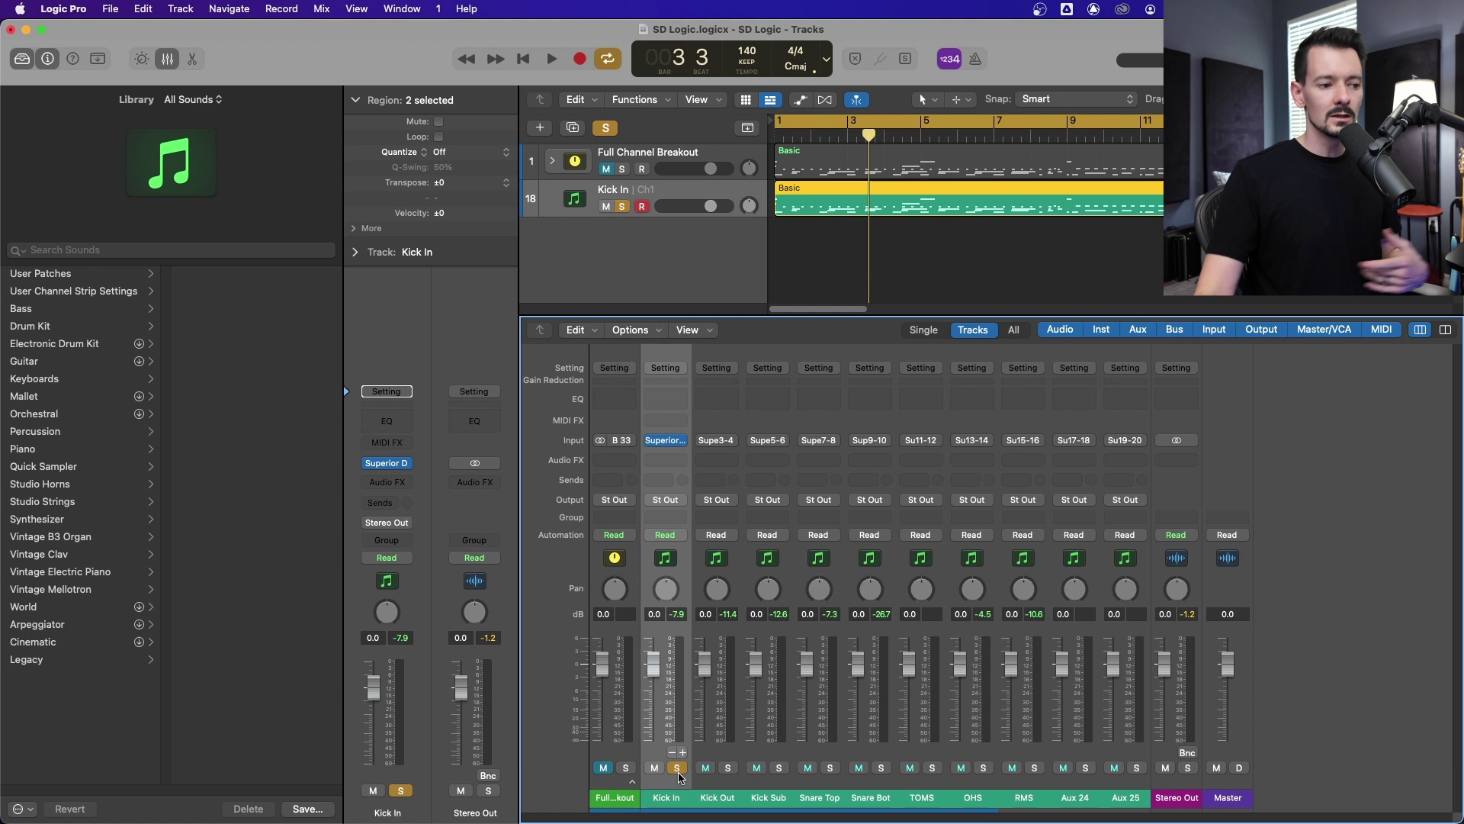
left_click(677, 767)
Remove the two unused aux channels, Aux 24 and Aux 25, from the Kick In instrument.
left_click(921, 556)
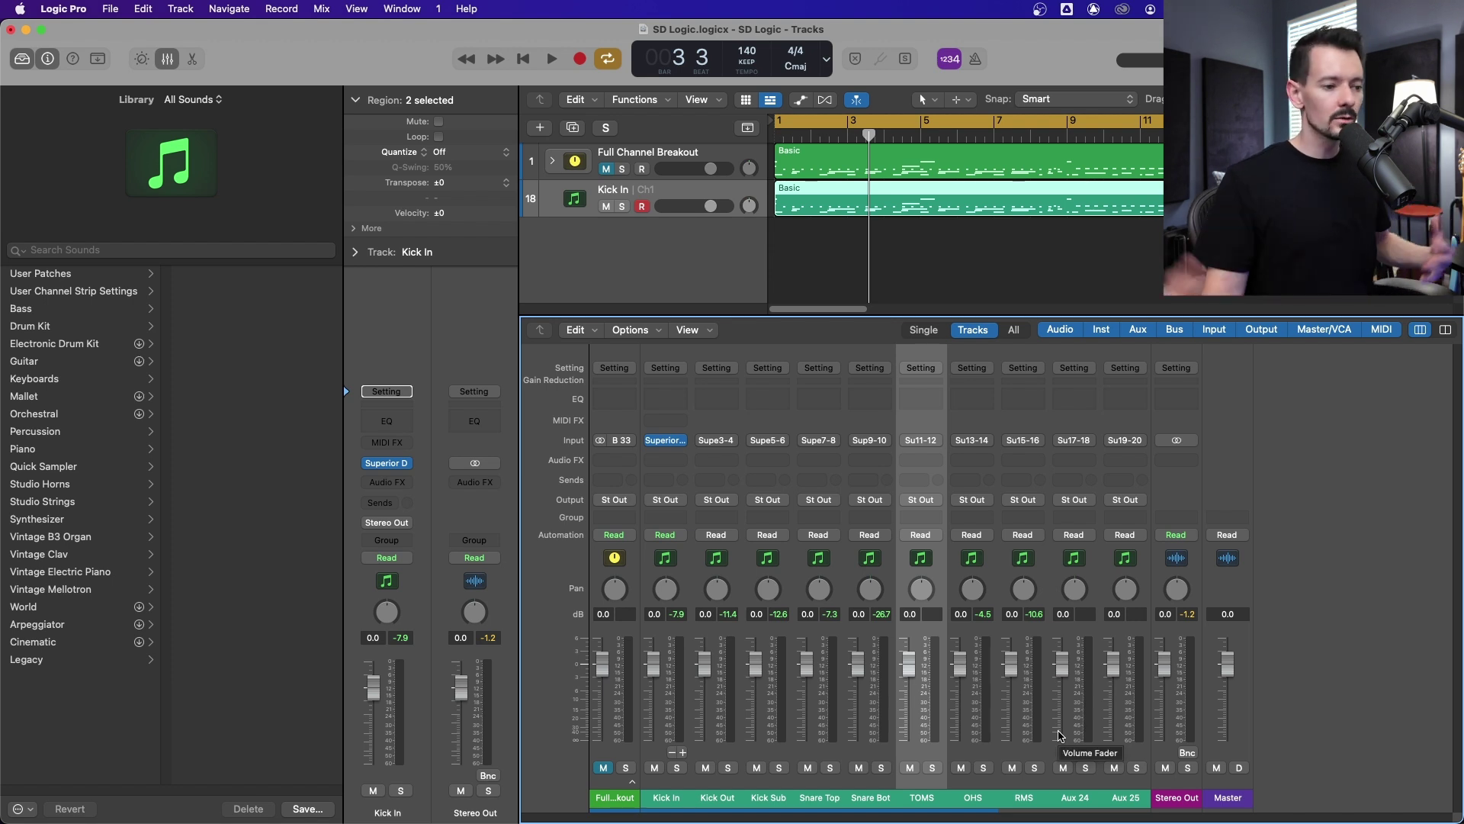
left_click(671, 755)
left_click(671, 755)
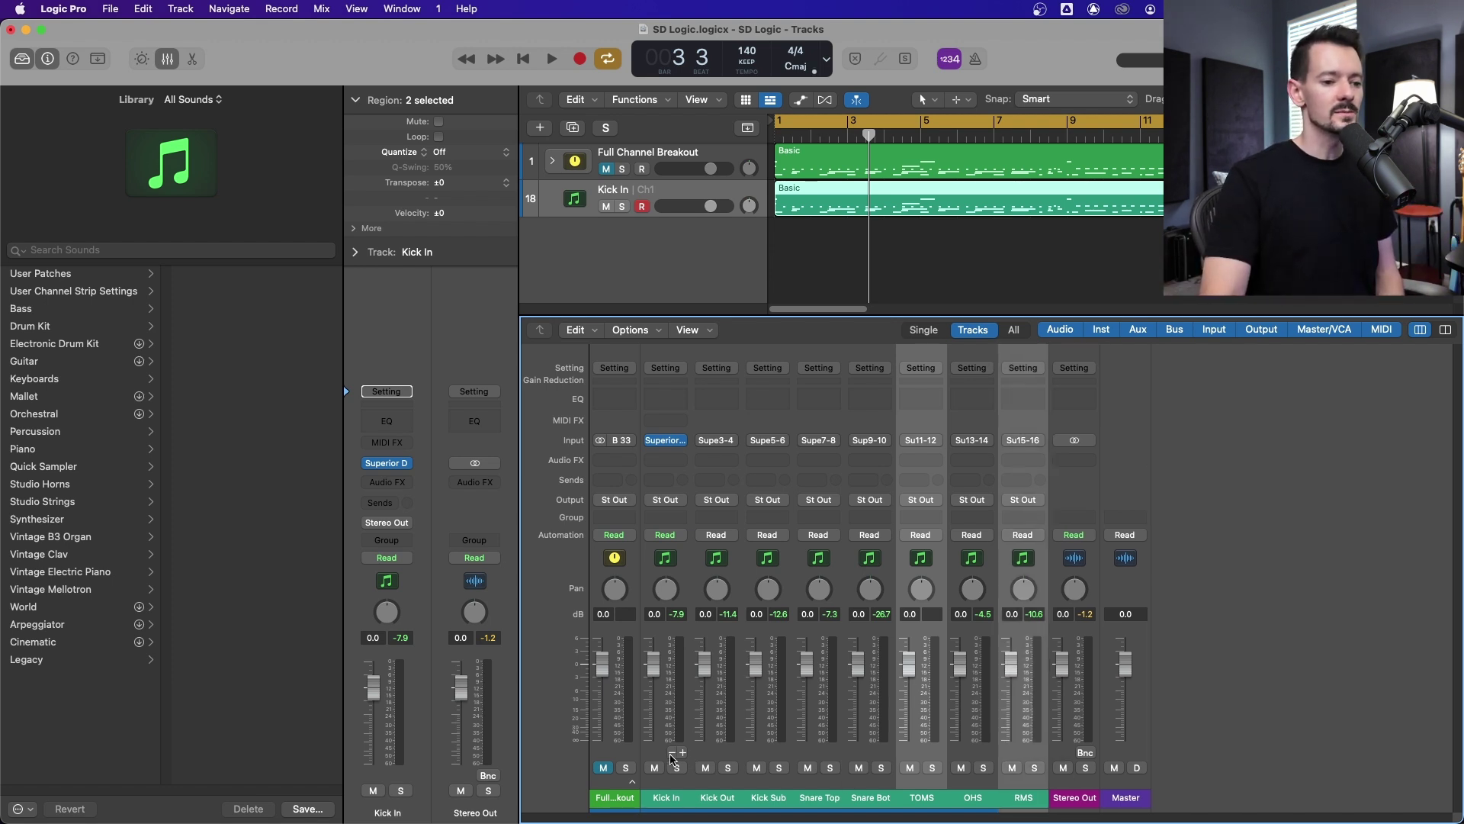
Create arrangement tracks for the Kick Out, Kick Sub, Snare Top, Snare Bot, TOMS and RMS channels, and hide the mixer.
right_click(725, 566)
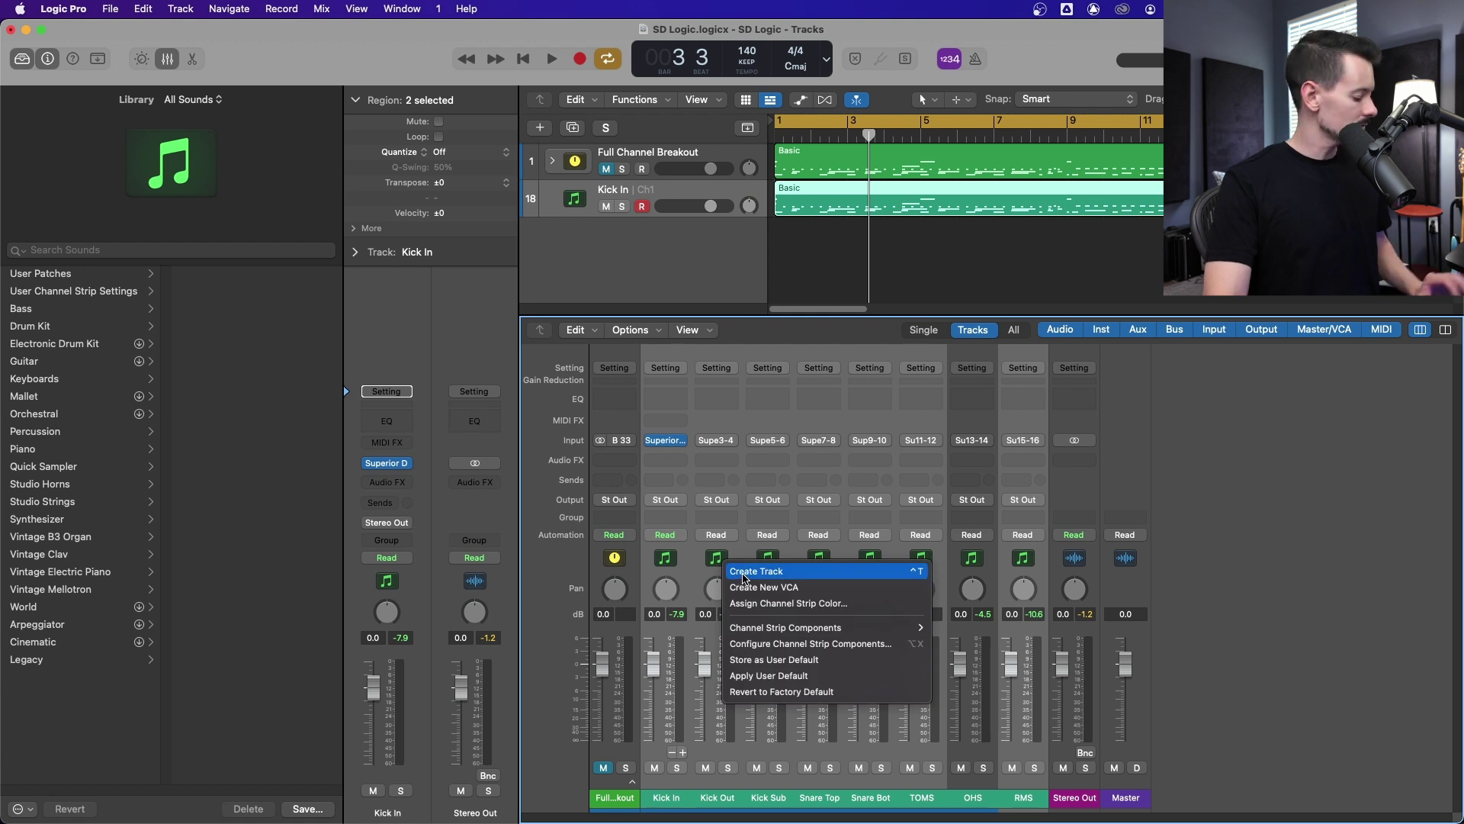
left_click(747, 574)
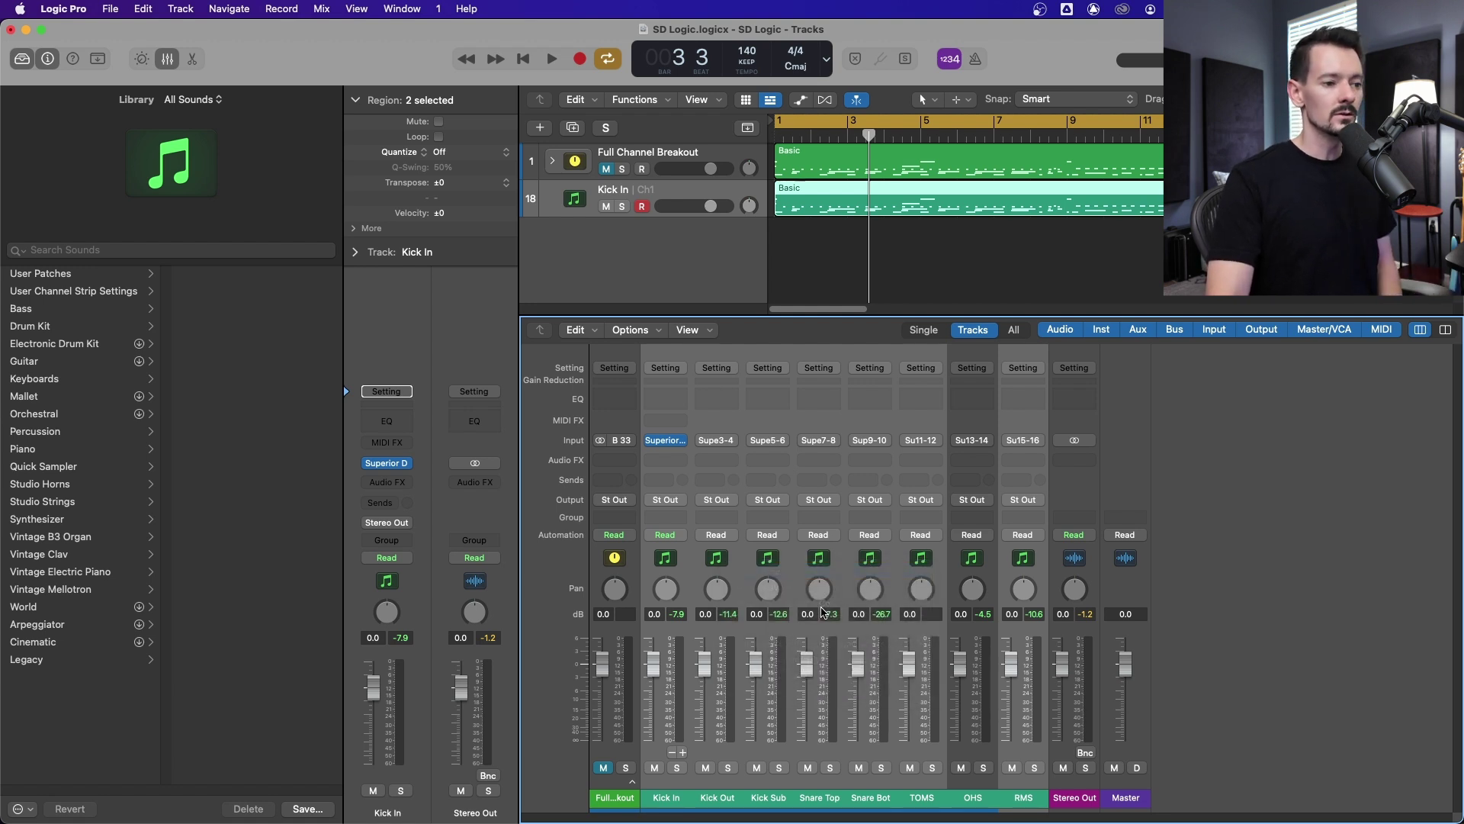
left_click(177, 62)
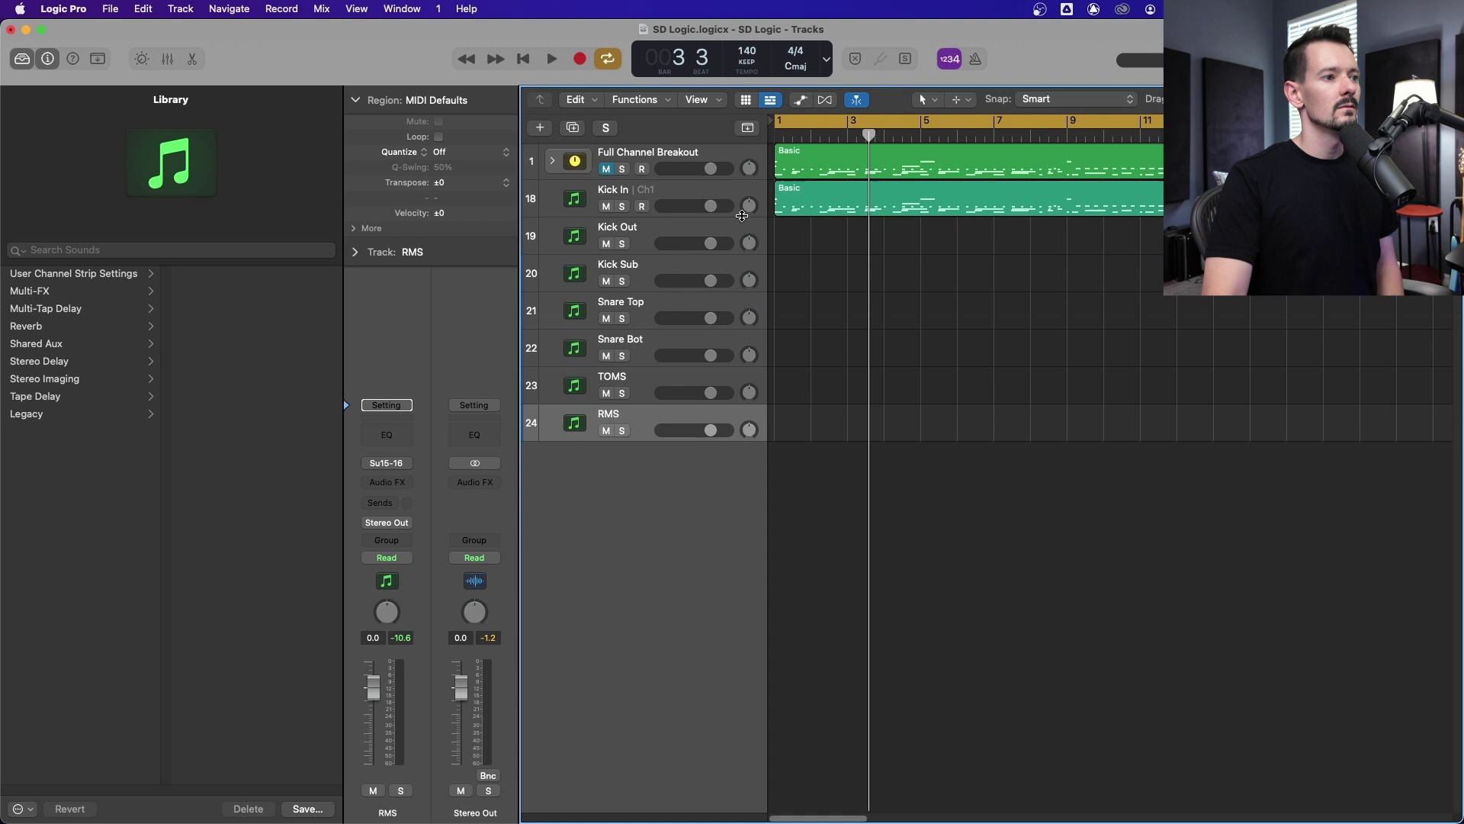
Combine the tracks from Kick In through RMS into a summing track stack.
left_click(702, 189)
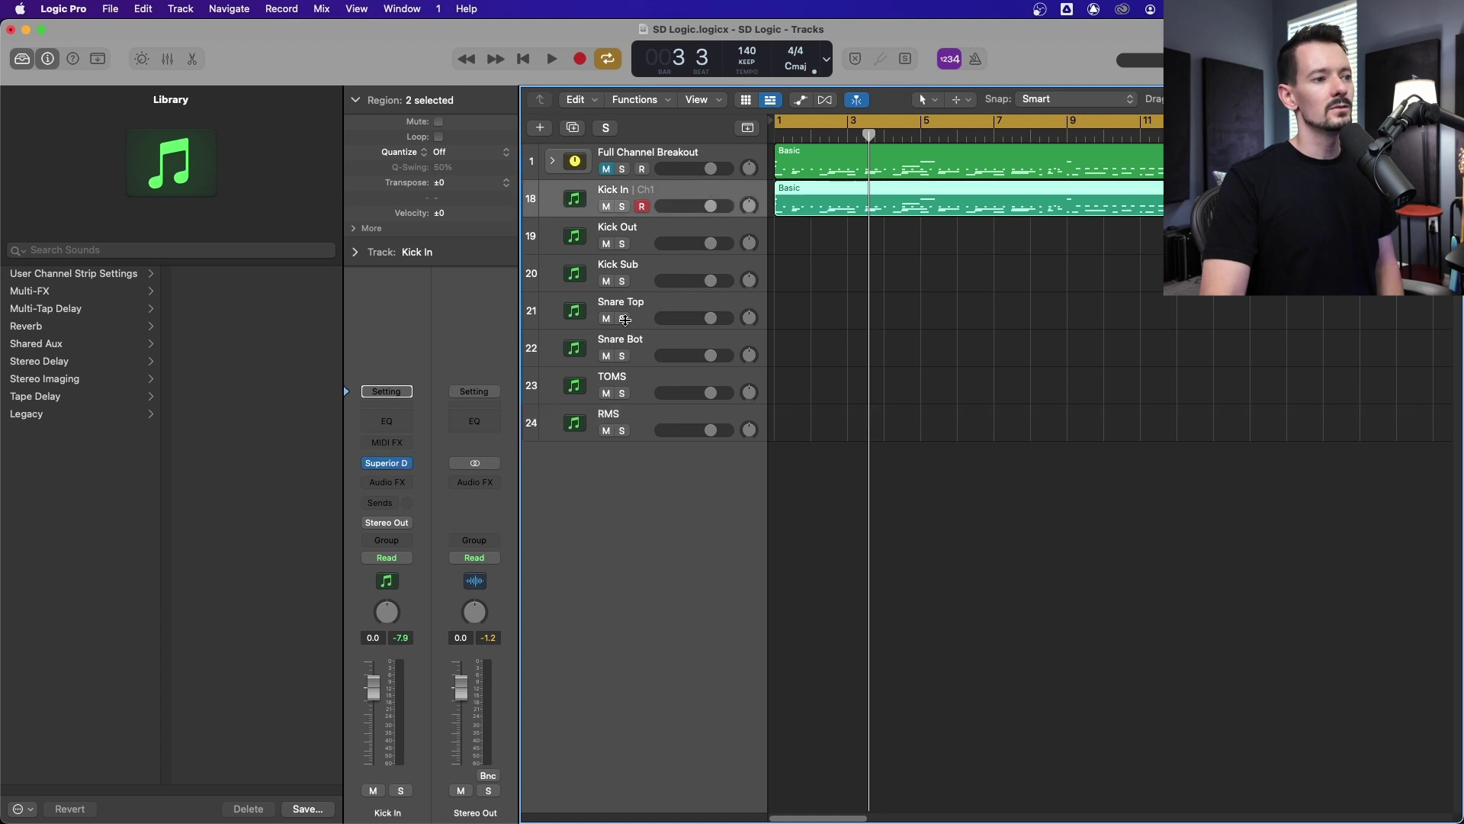
left_click(661, 422, "shift")
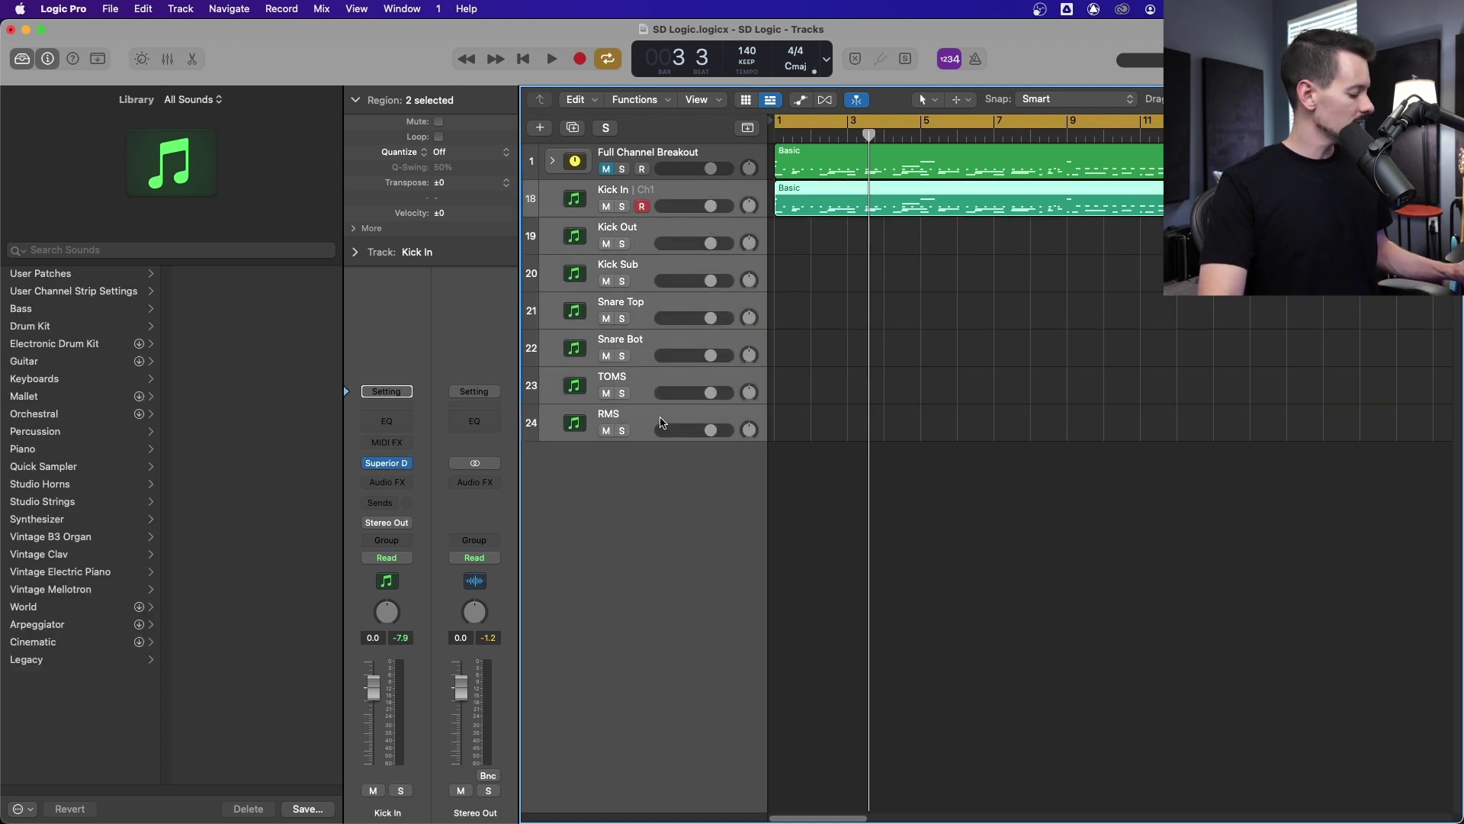
key("super+shift+d")
left_click(852, 491)
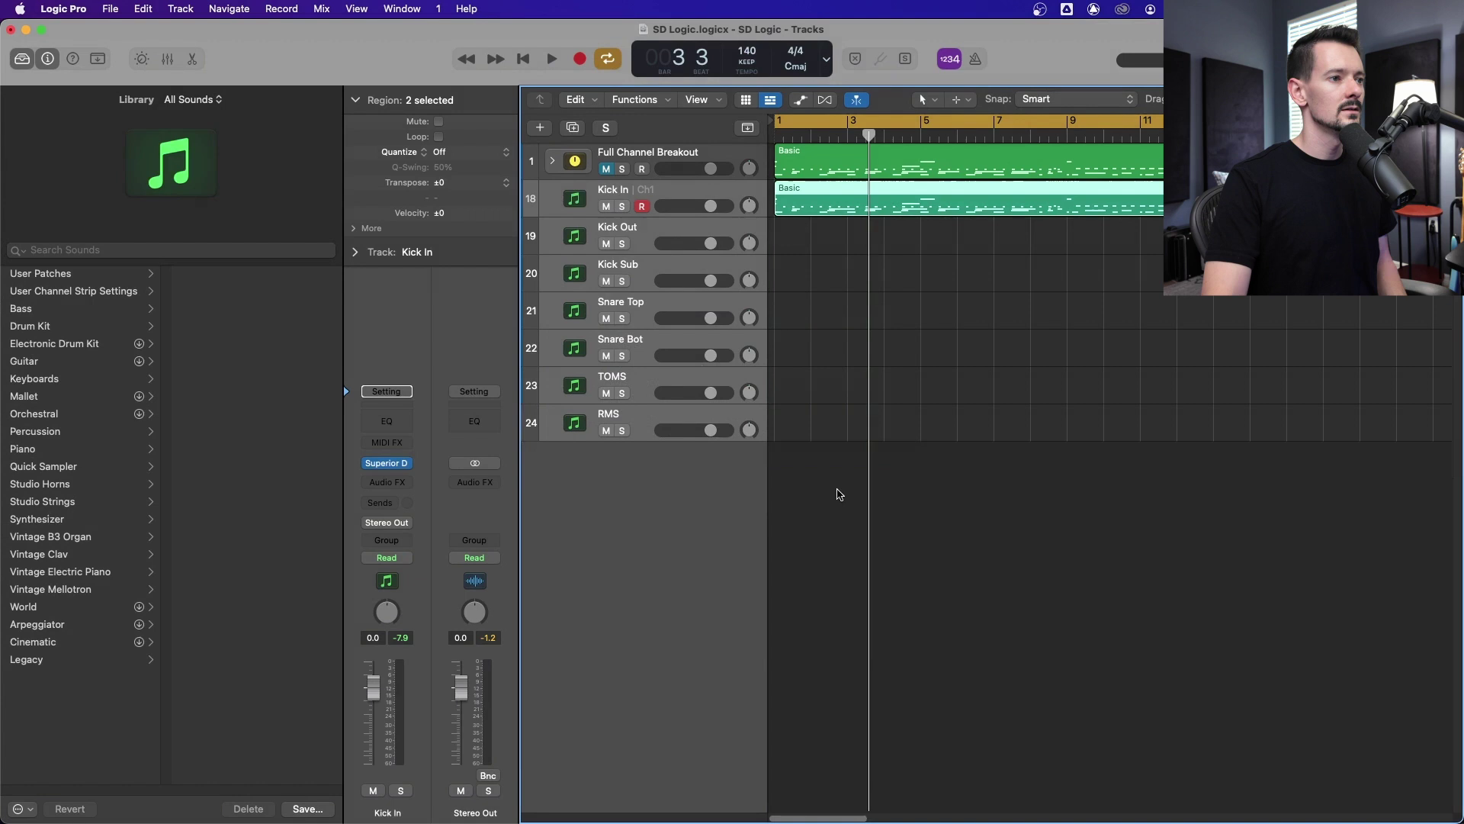
Name the new summing stack Hybrid Breakout and add SD in front of its name.
double_click(635, 190)
type("Hy")
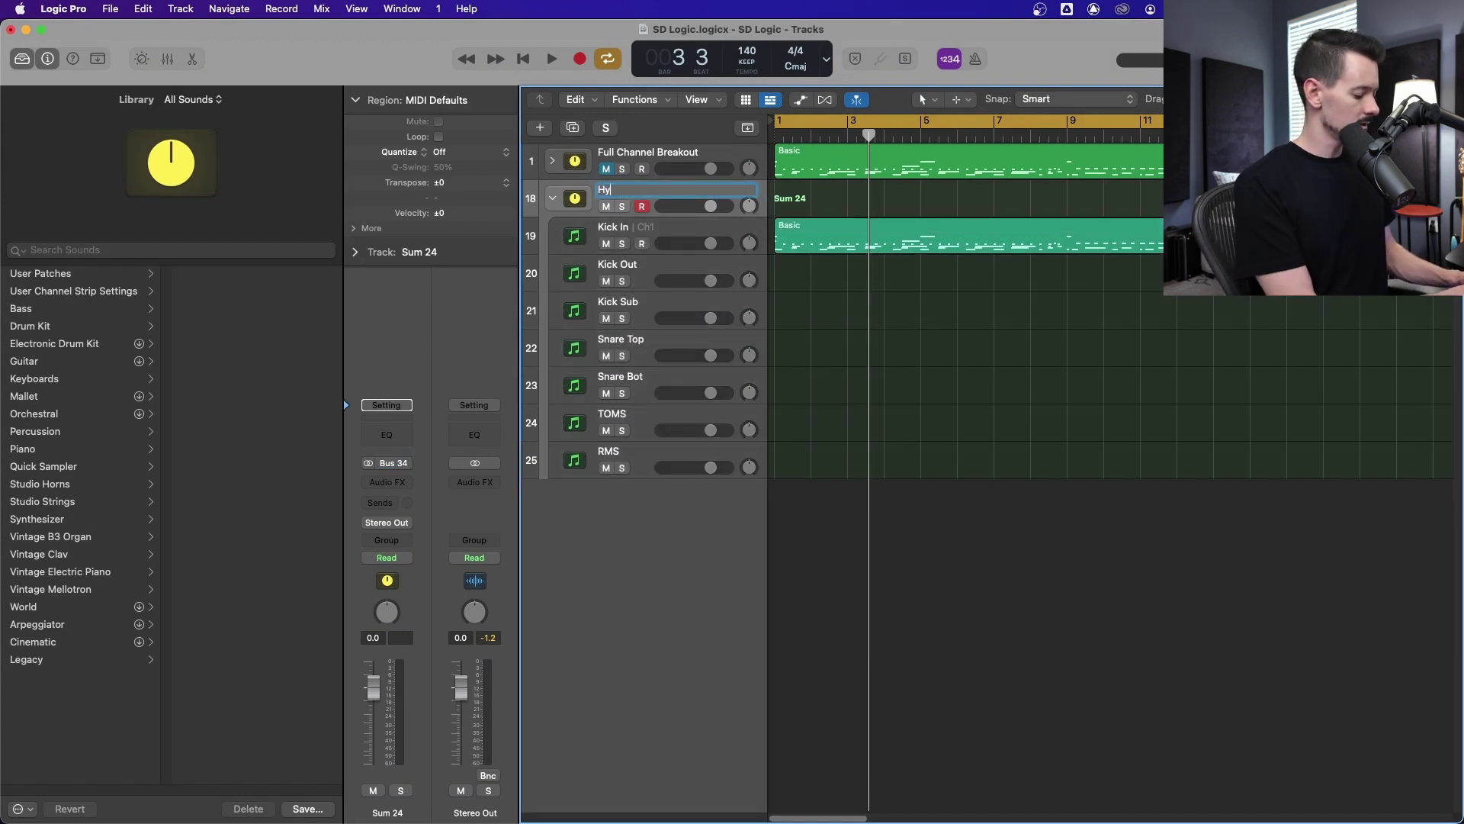
type("brid Breakout")
key("Return")
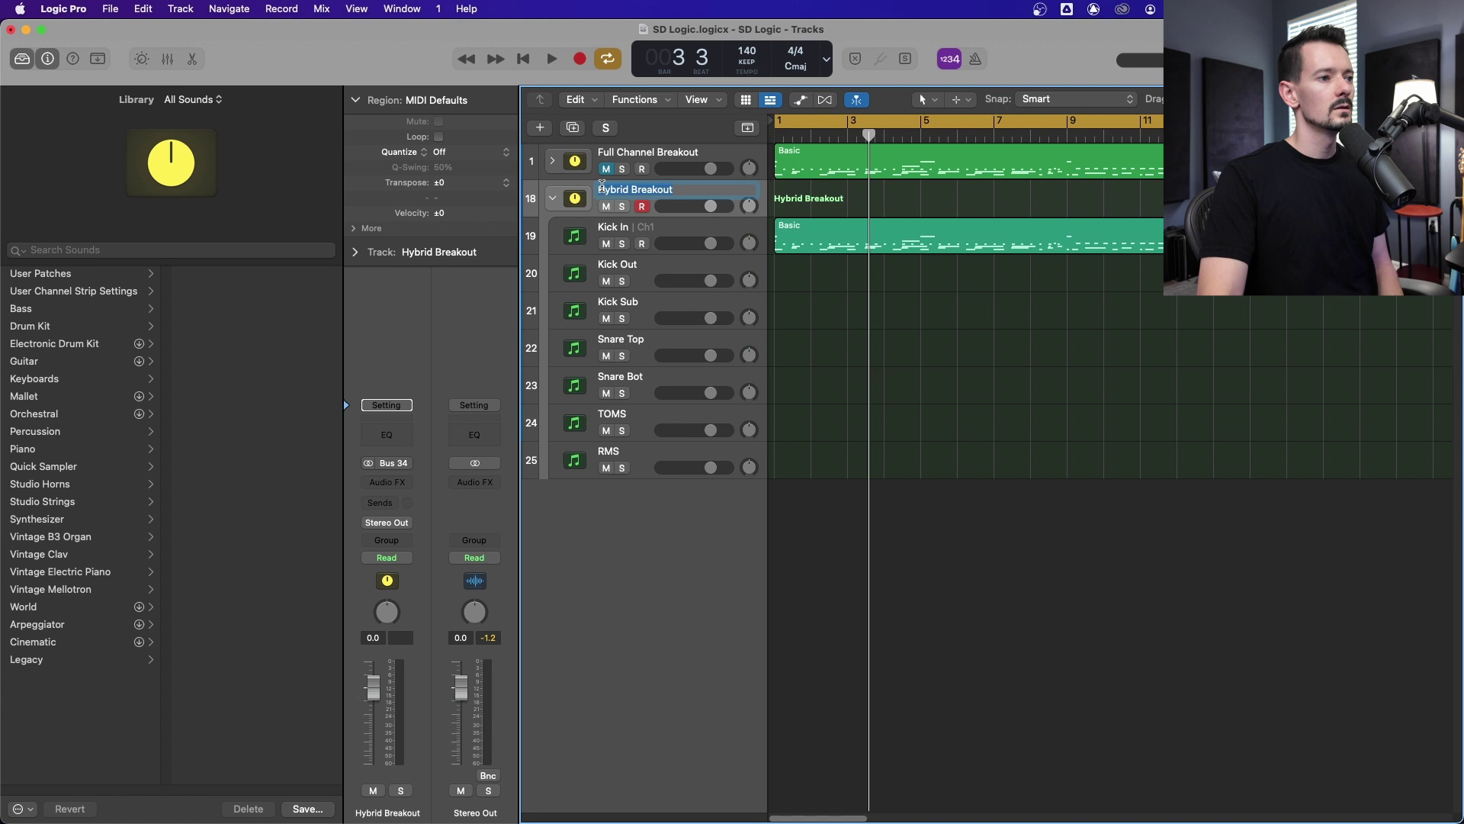
type("SD")
key("Return")
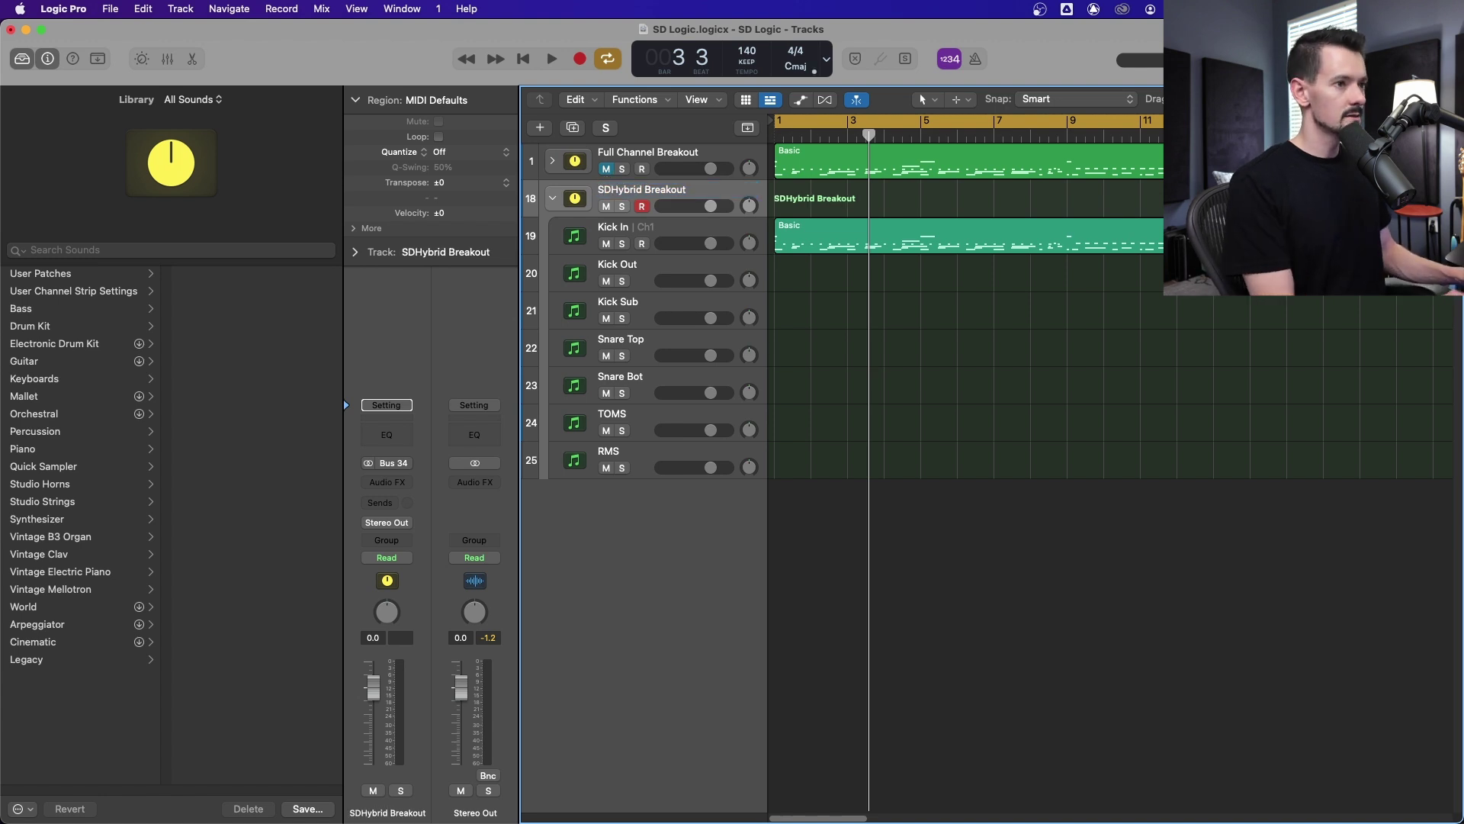
Rename the Full Channel Breakout stack to SD Full Channel Breakout.
left_click(617, 153)
double_click(600, 152)
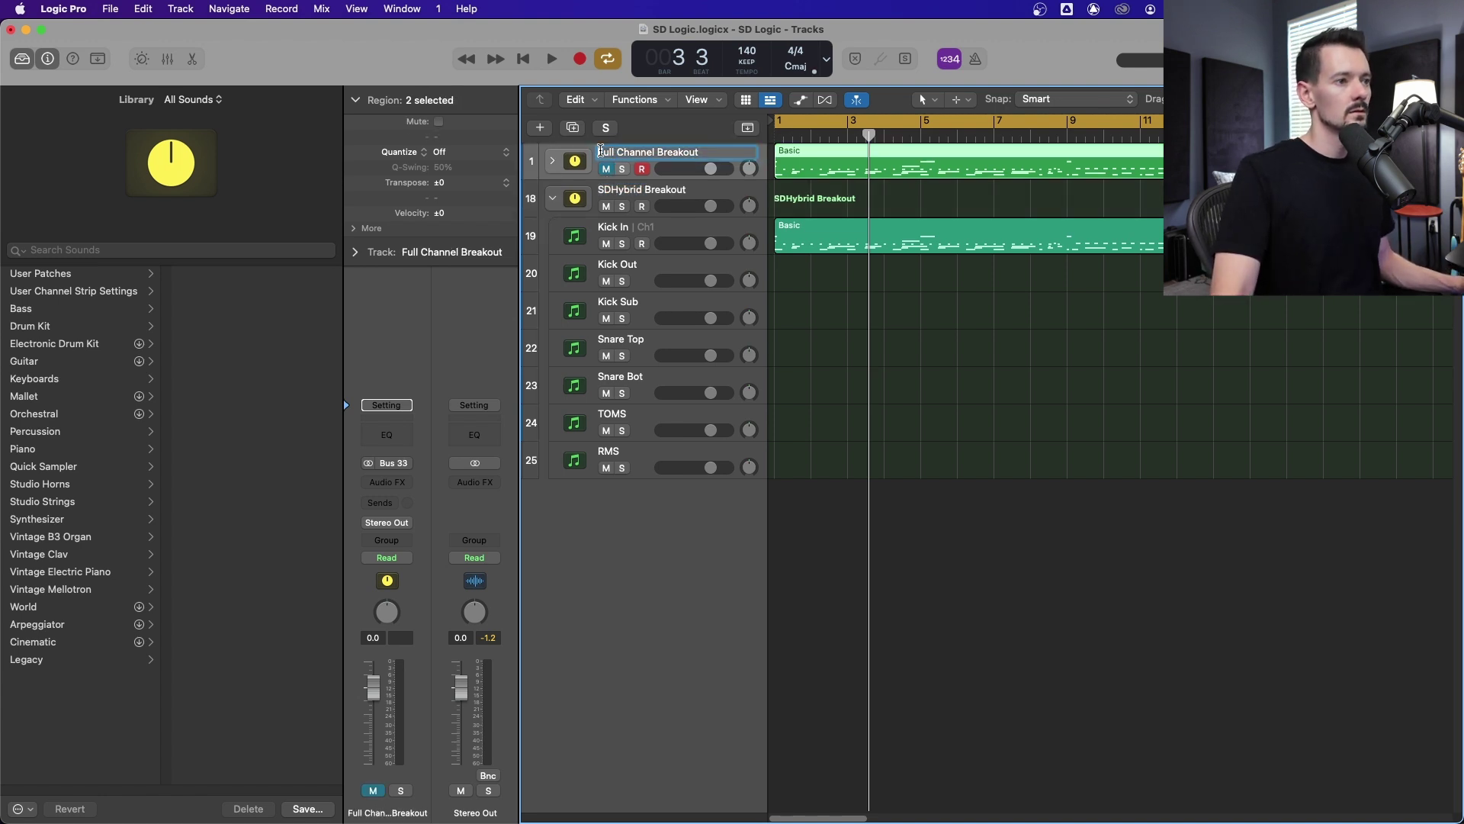
left_click(600, 151)
type("SD")
key("Return")
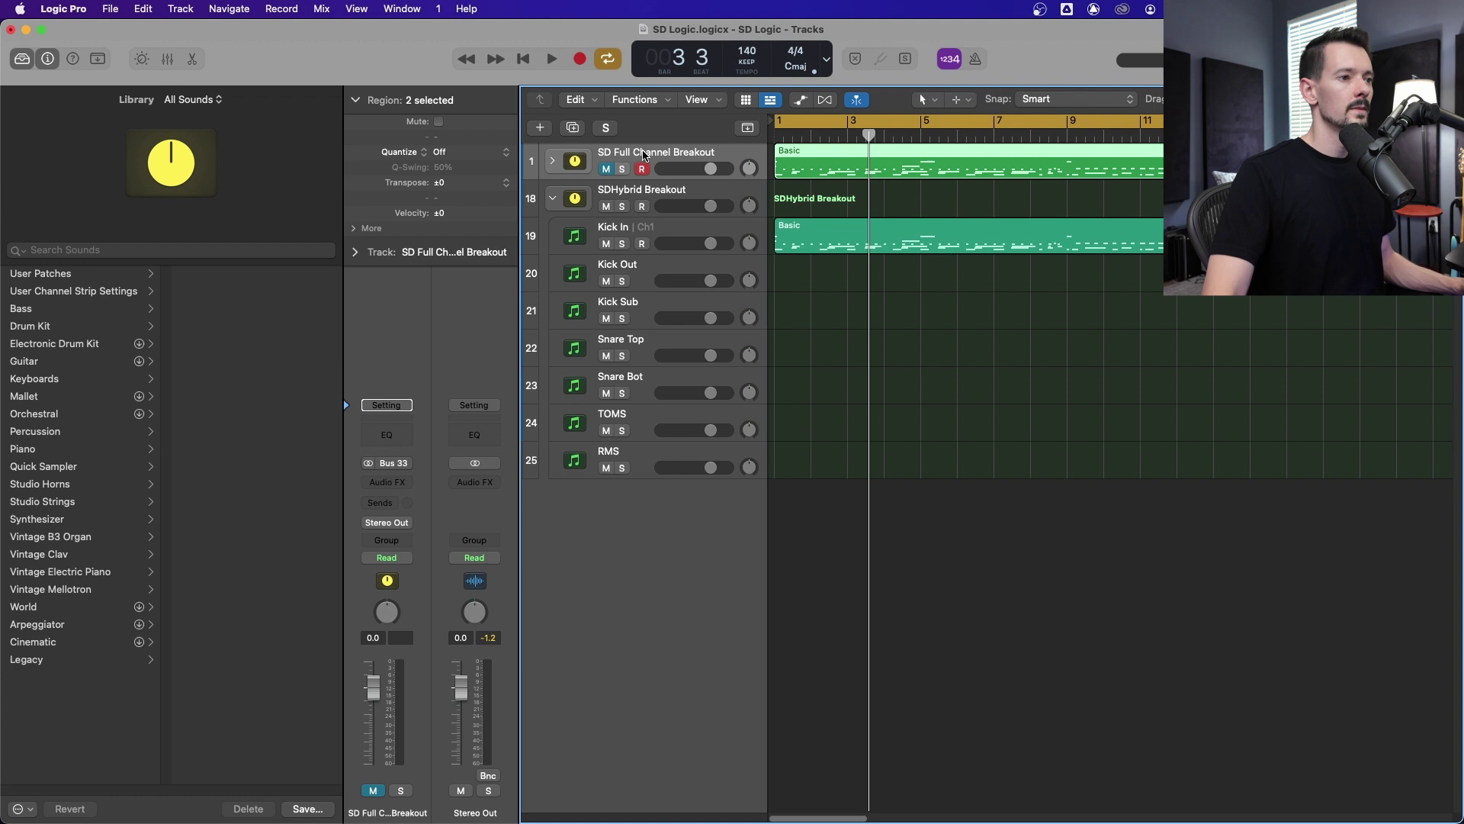
Insert the missing space so the second stack is named SD Hybrid Breakout, and collapse the stack.
left_click(620, 190)
double_click(620, 190)
left_click(615, 190)
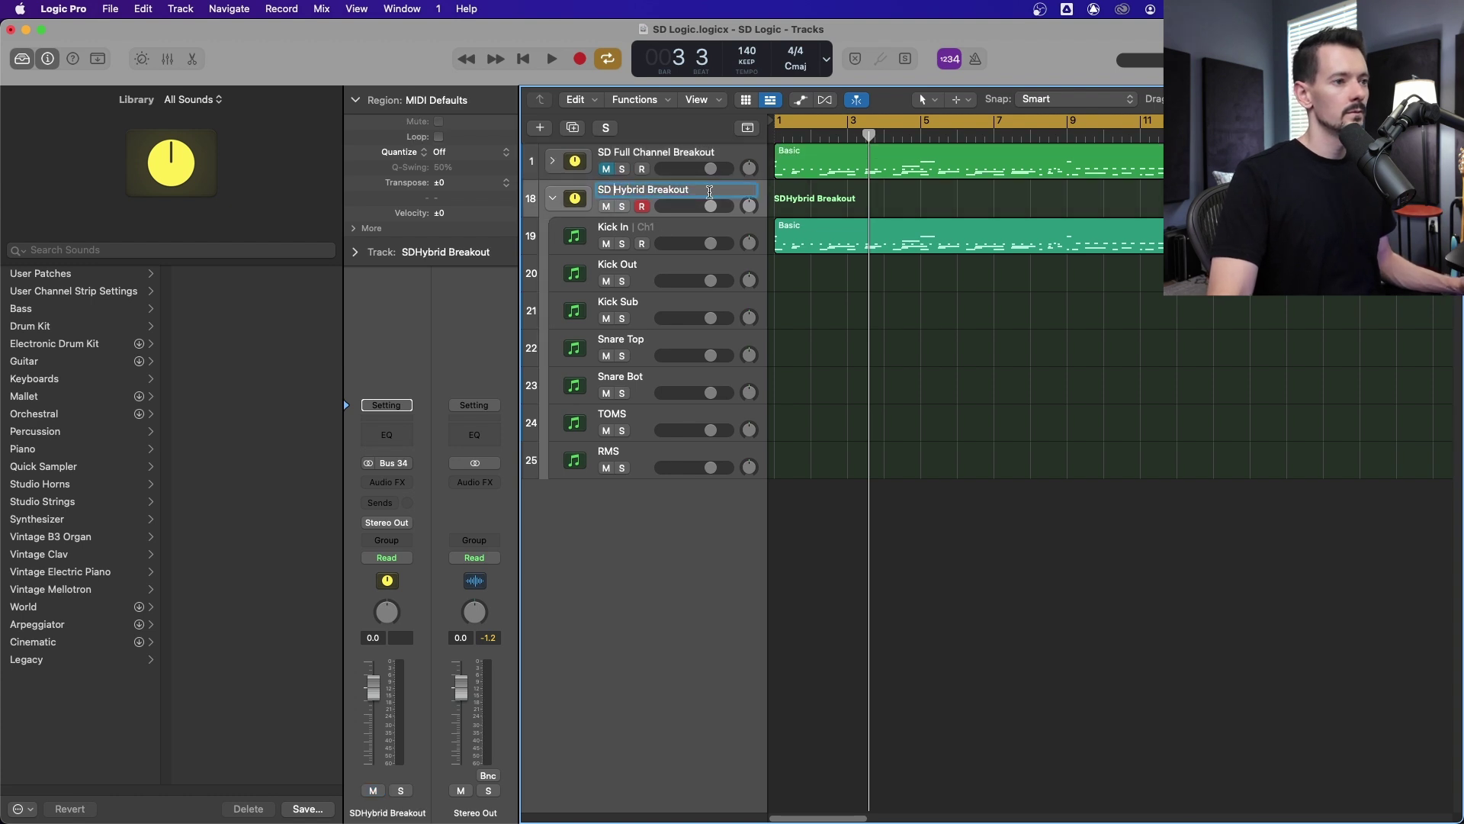
key("Return")
left_click(552, 198)
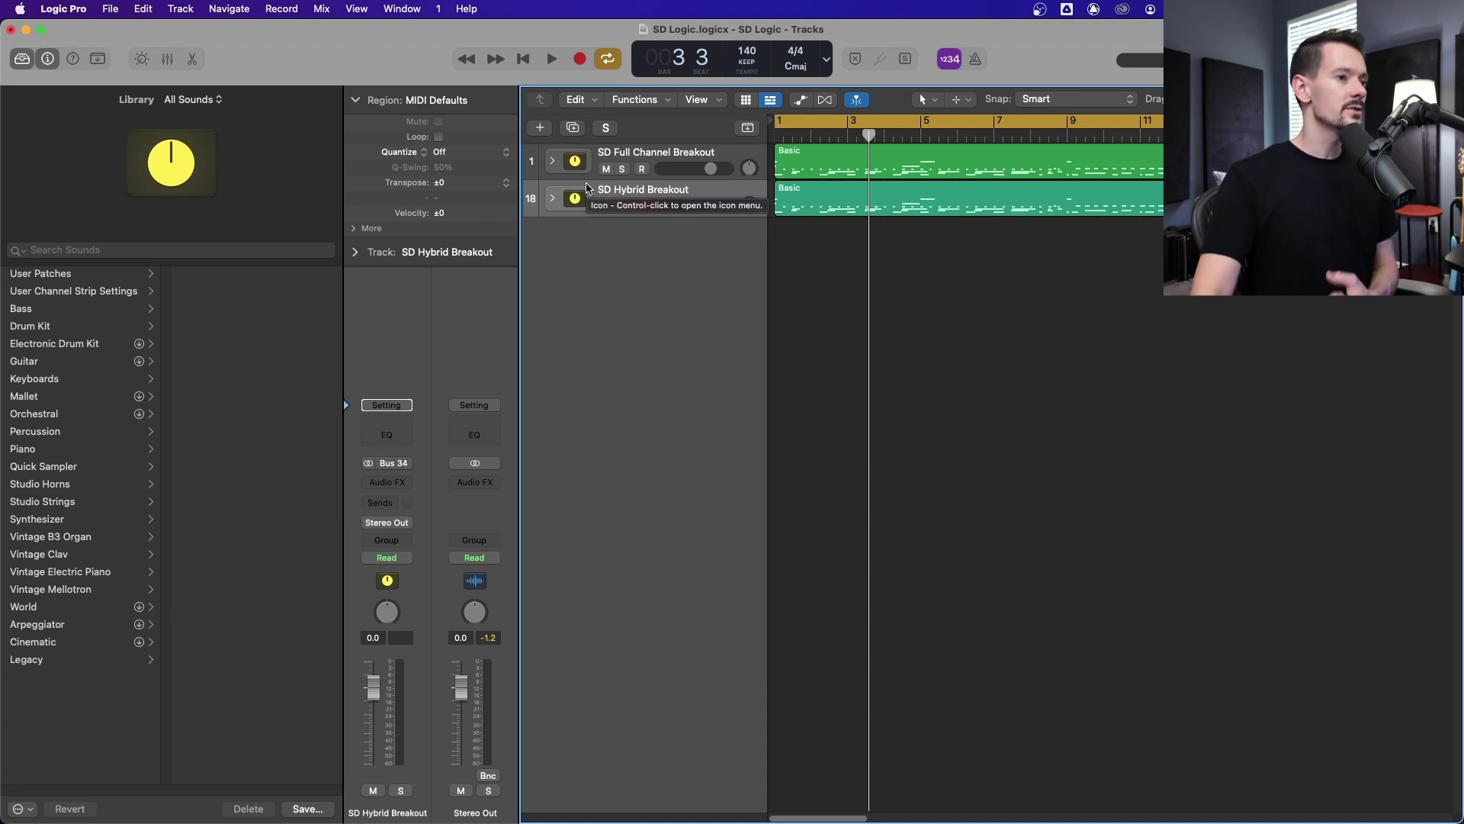
Save the SD Full Channel Breakout stack as a user patch in the Instrument folder under its own name.
left_click(687, 160)
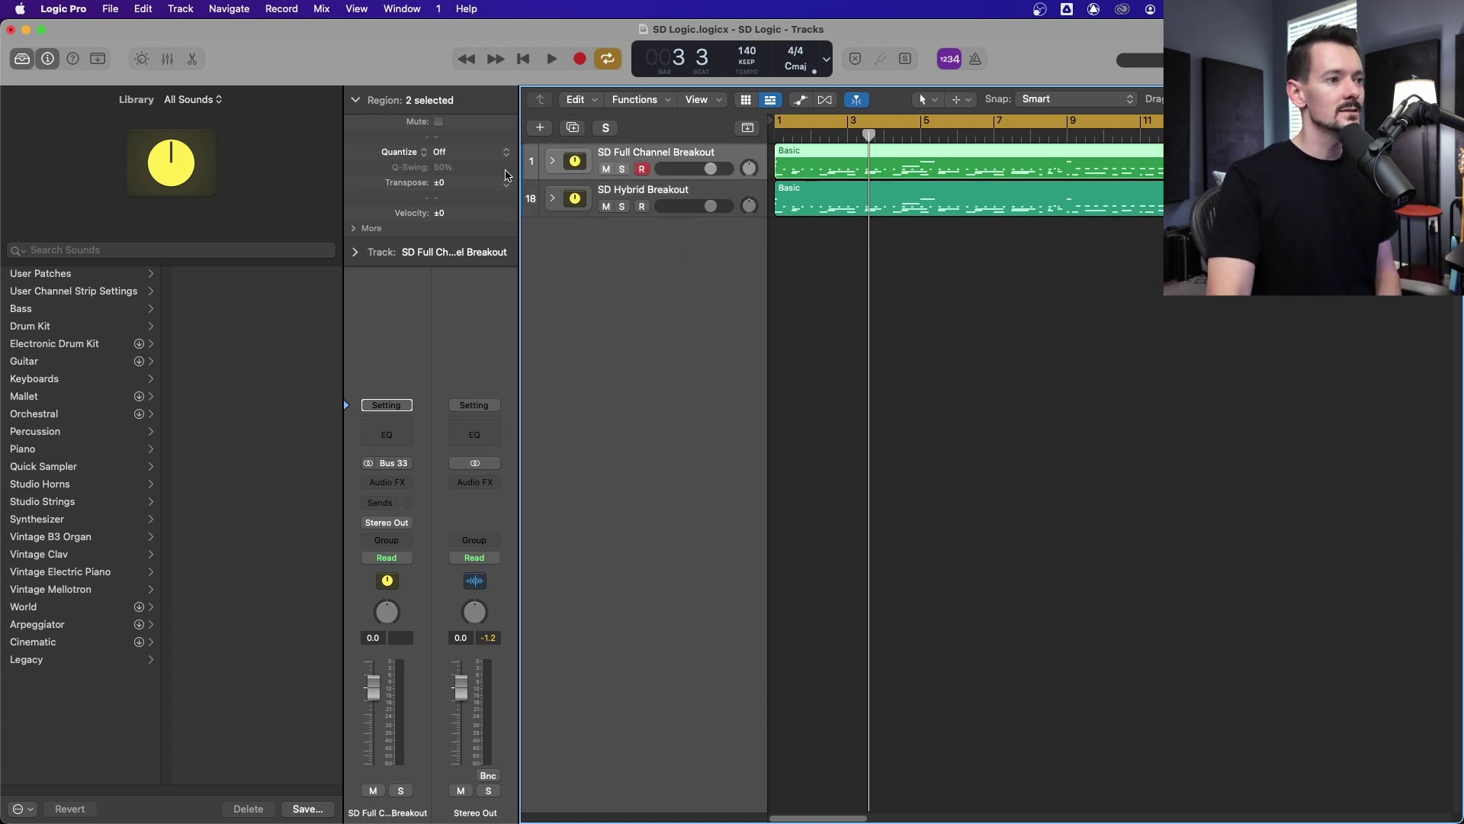
left_click(553, 161)
left_click(552, 161)
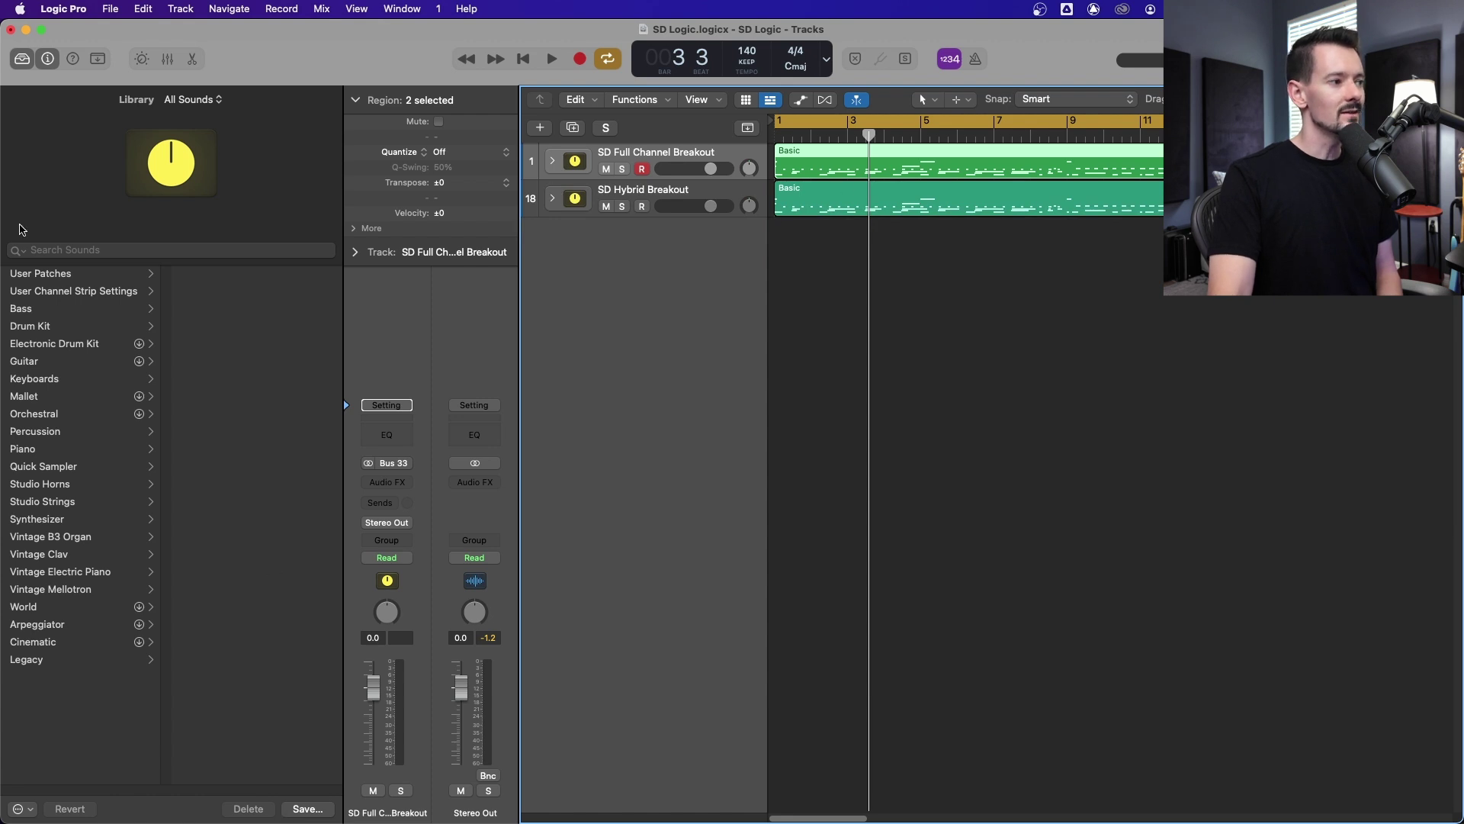
left_click(80, 273)
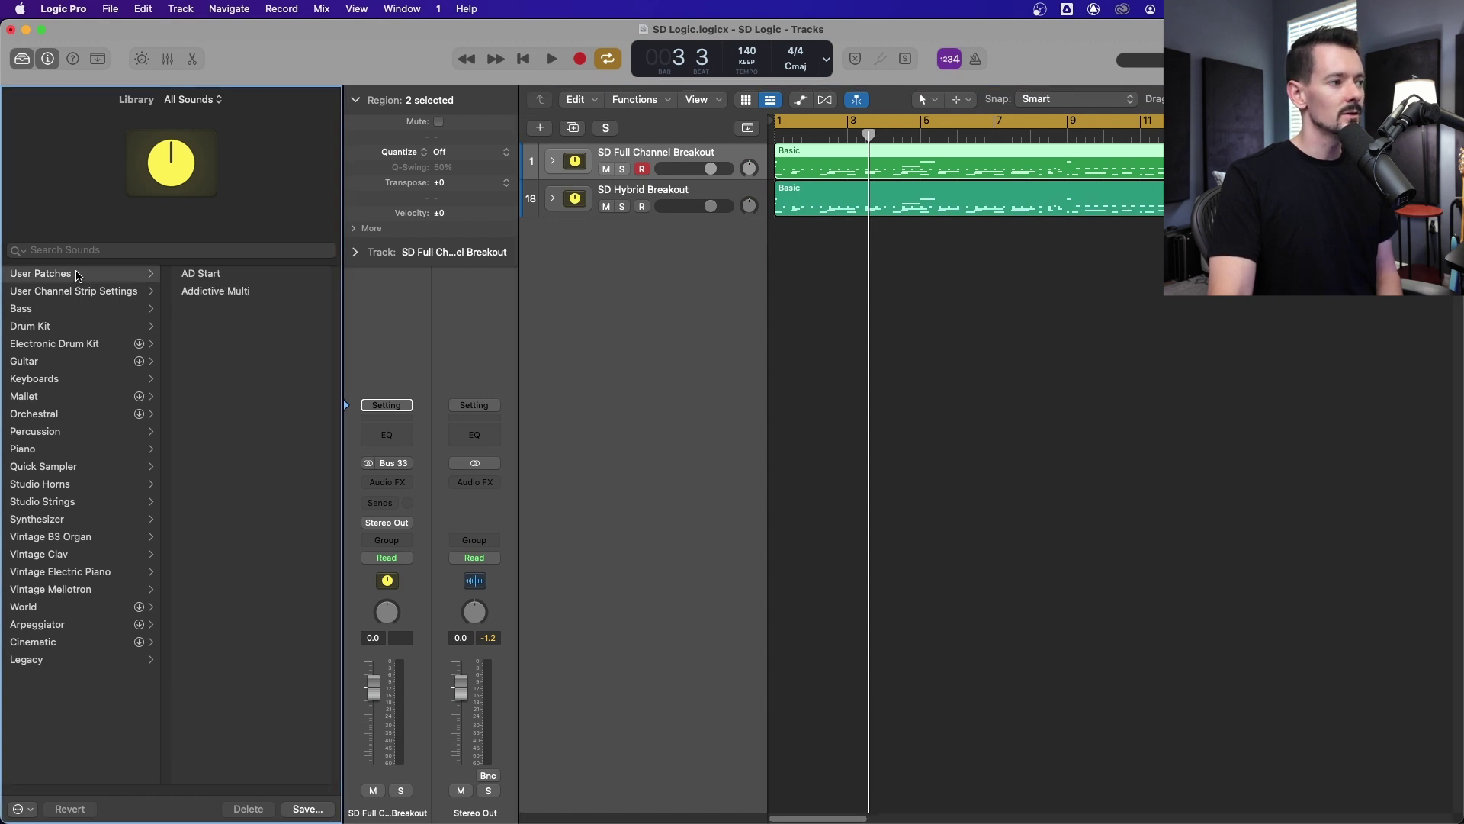
left_click(308, 809)
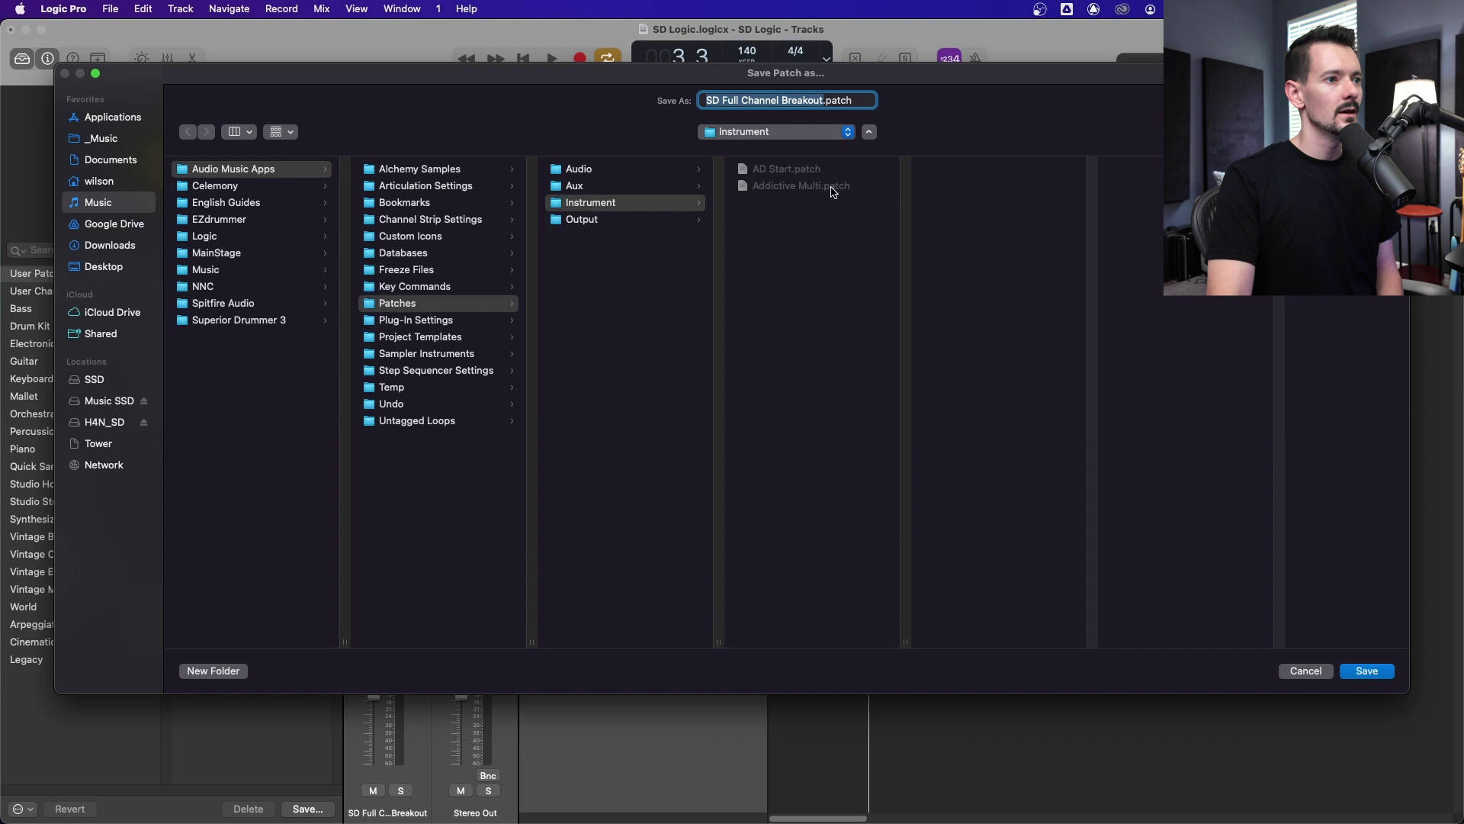
left_click(1367, 670)
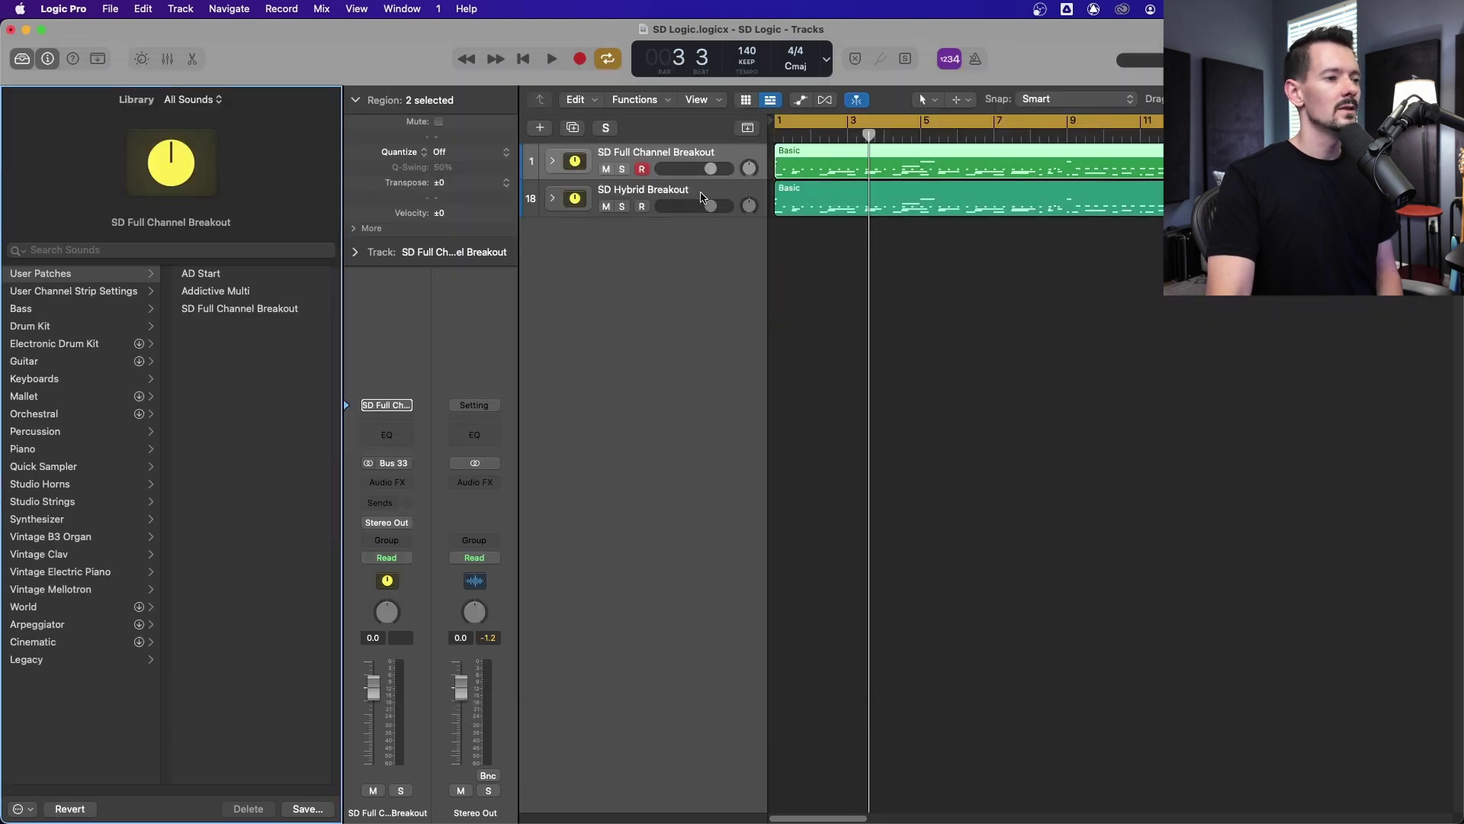
Save the SD Hybrid Breakout stack as a user patch in the Instrument folder under its own name.
left_click(702, 196)
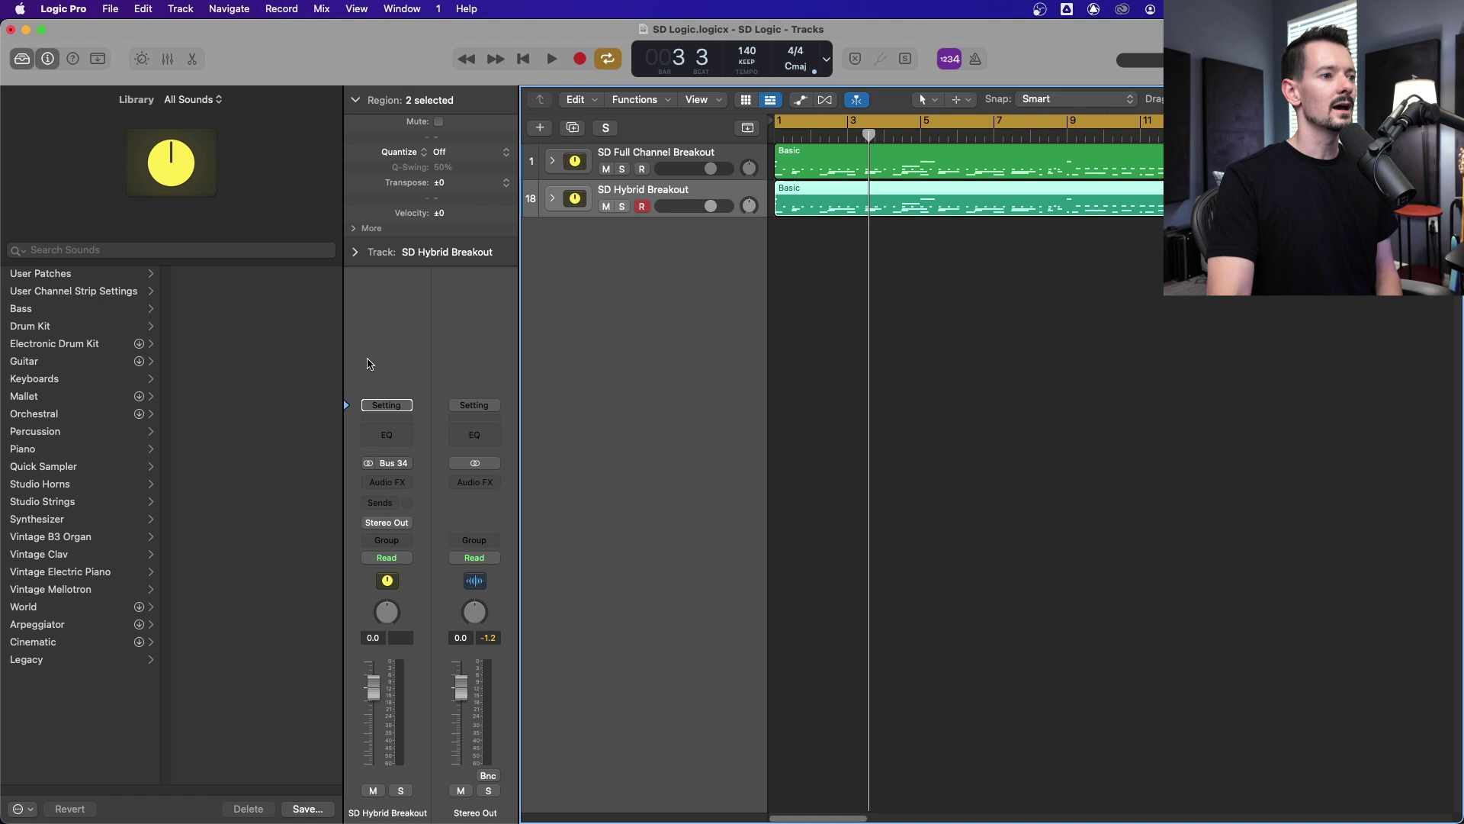
left_click(64, 278)
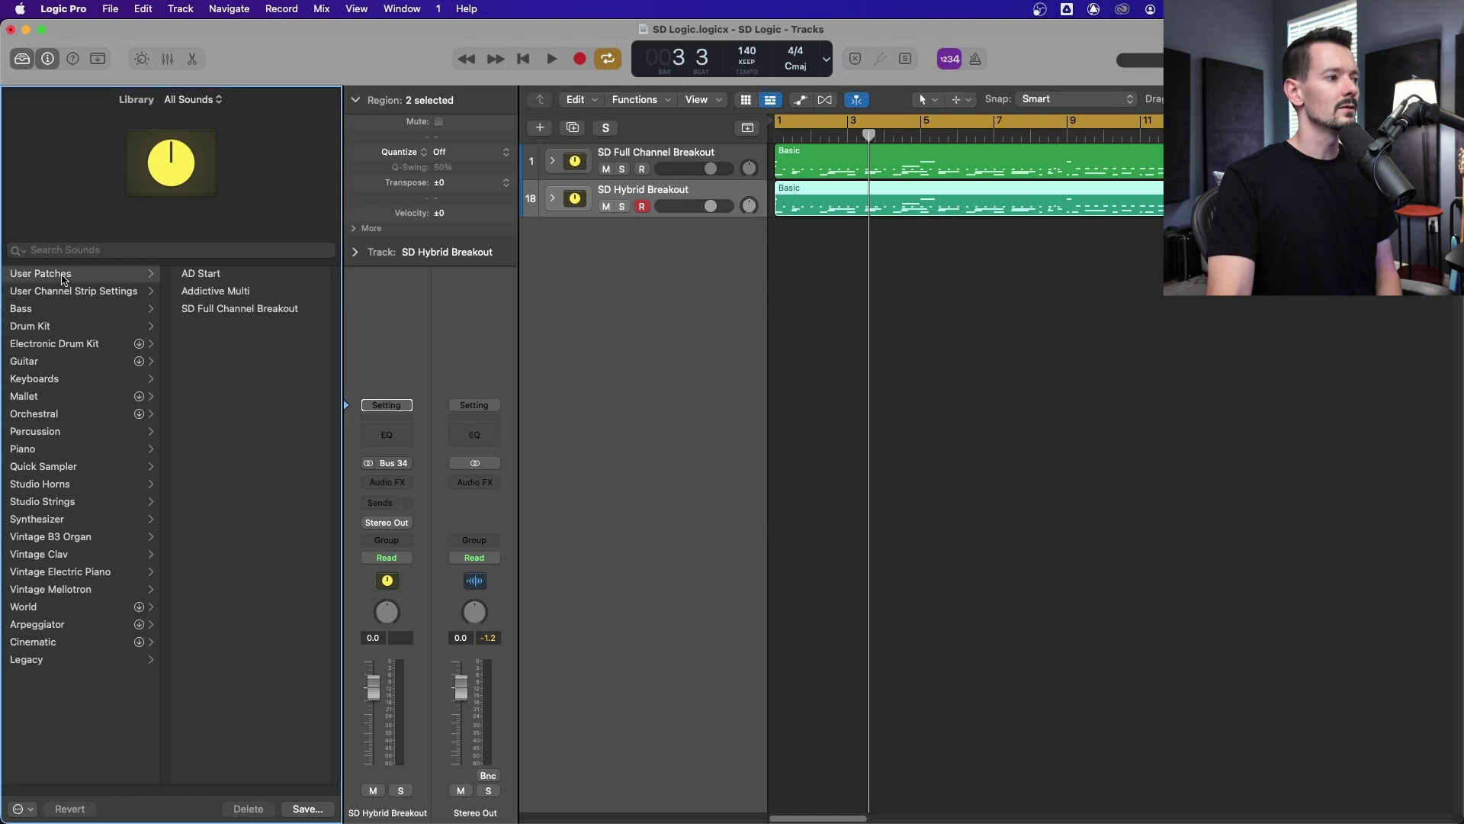
left_click(307, 809)
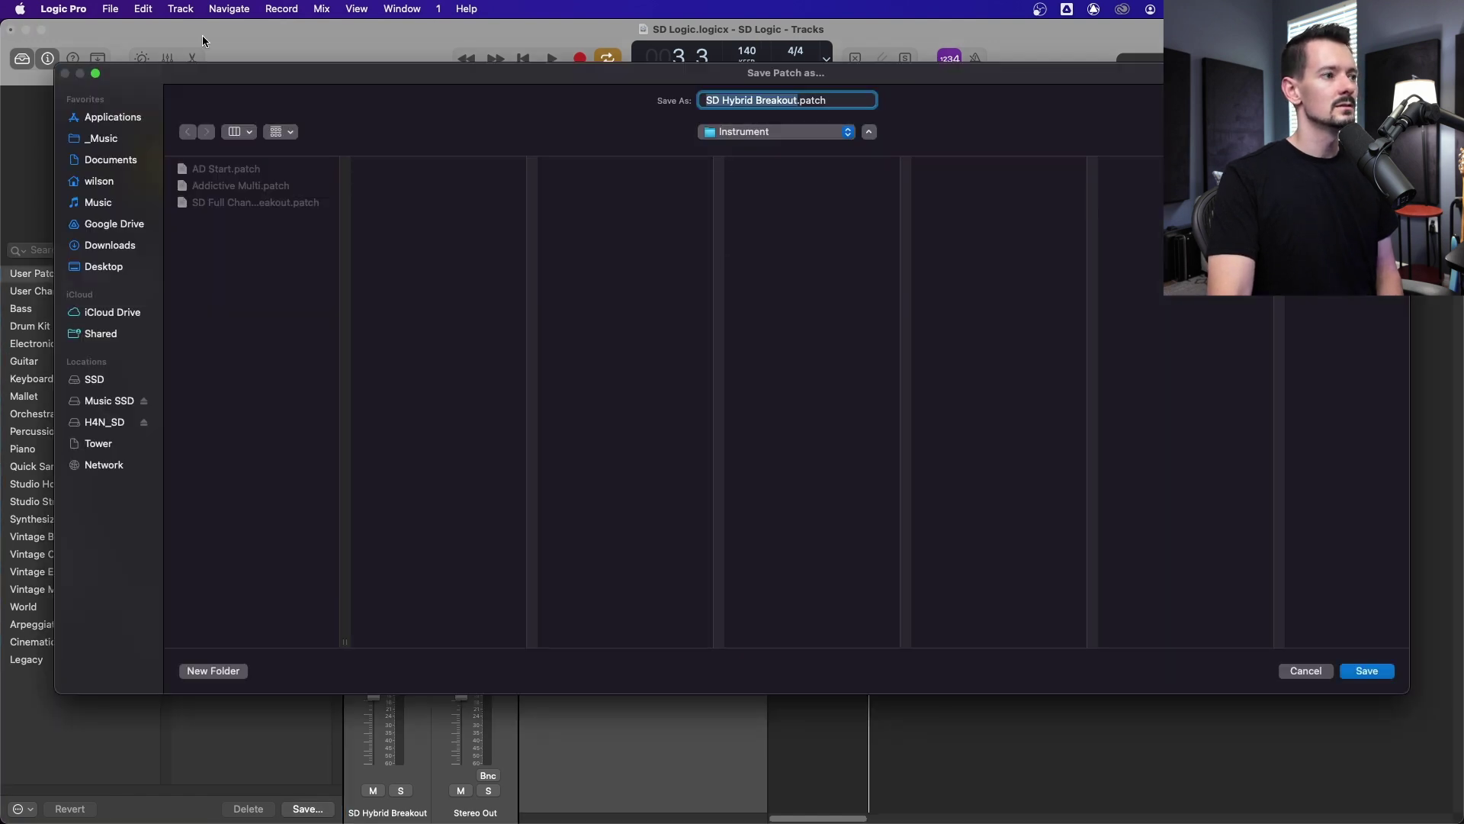
left_click(1366, 670)
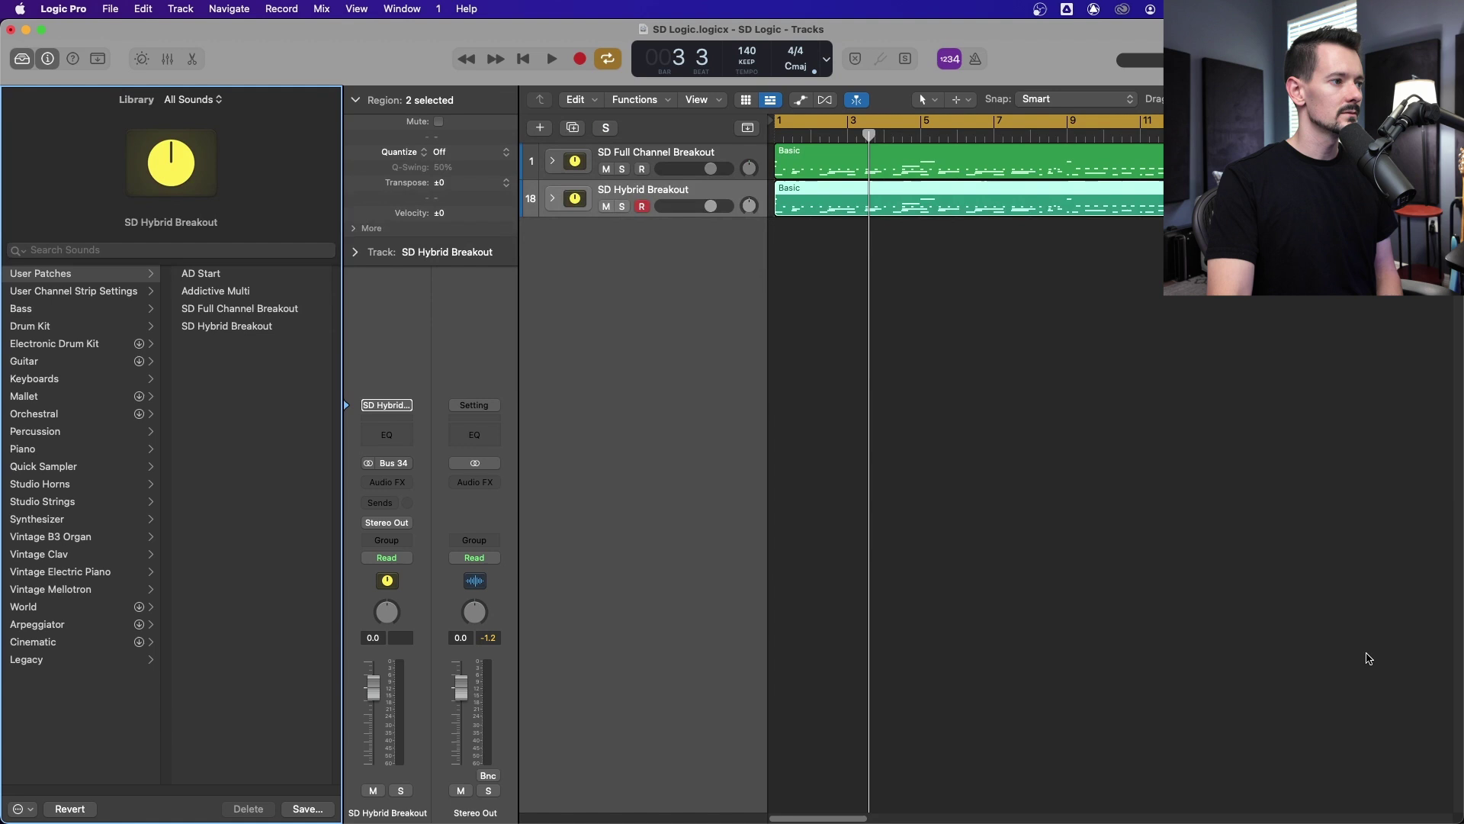
Delete both the SD Full Channel Breakout and SD Hybrid Breakout stacks together with their regions.
left_click(745, 160)
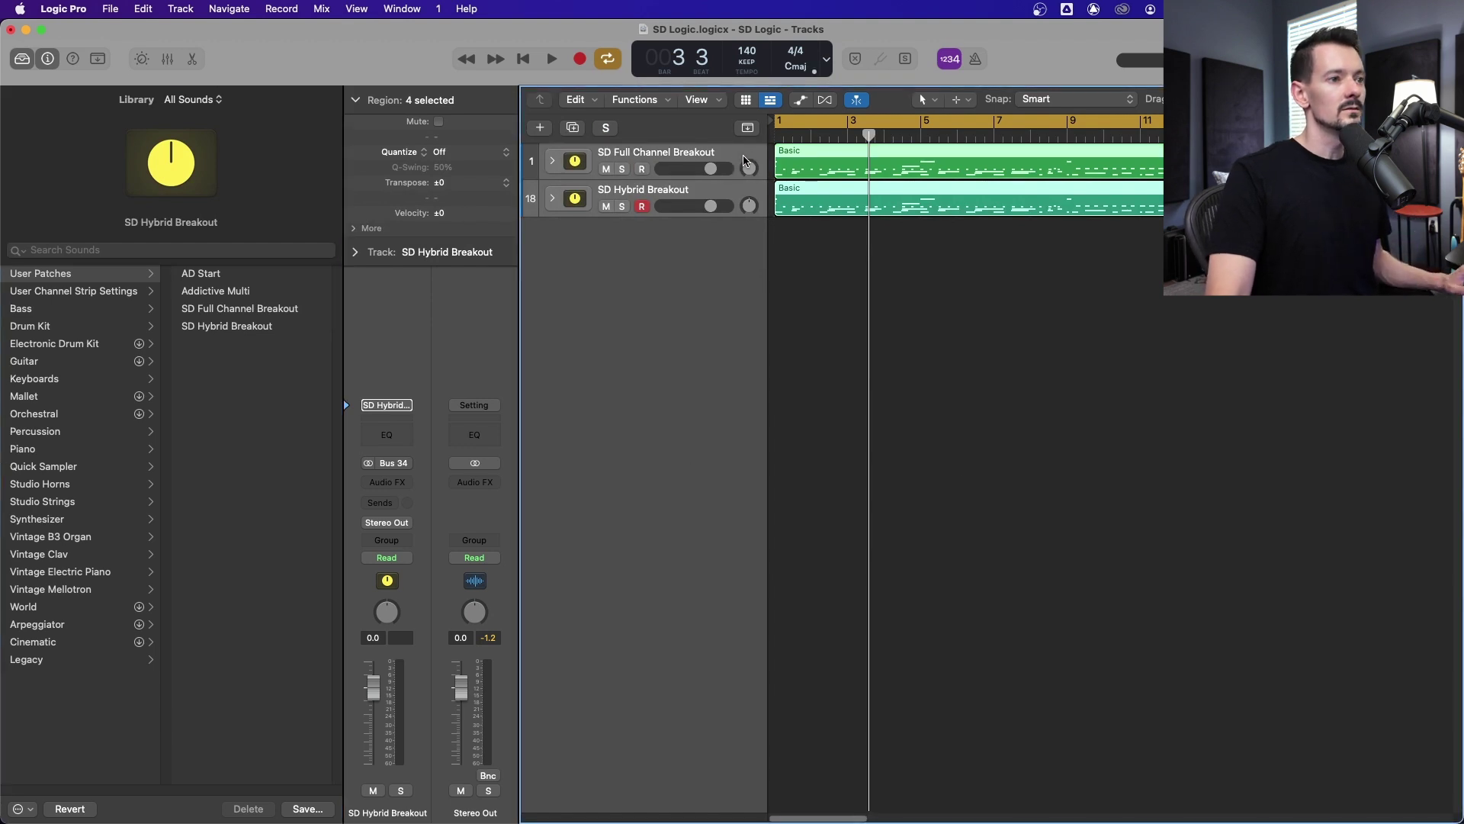
right_click(744, 160)
left_click(793, 265)
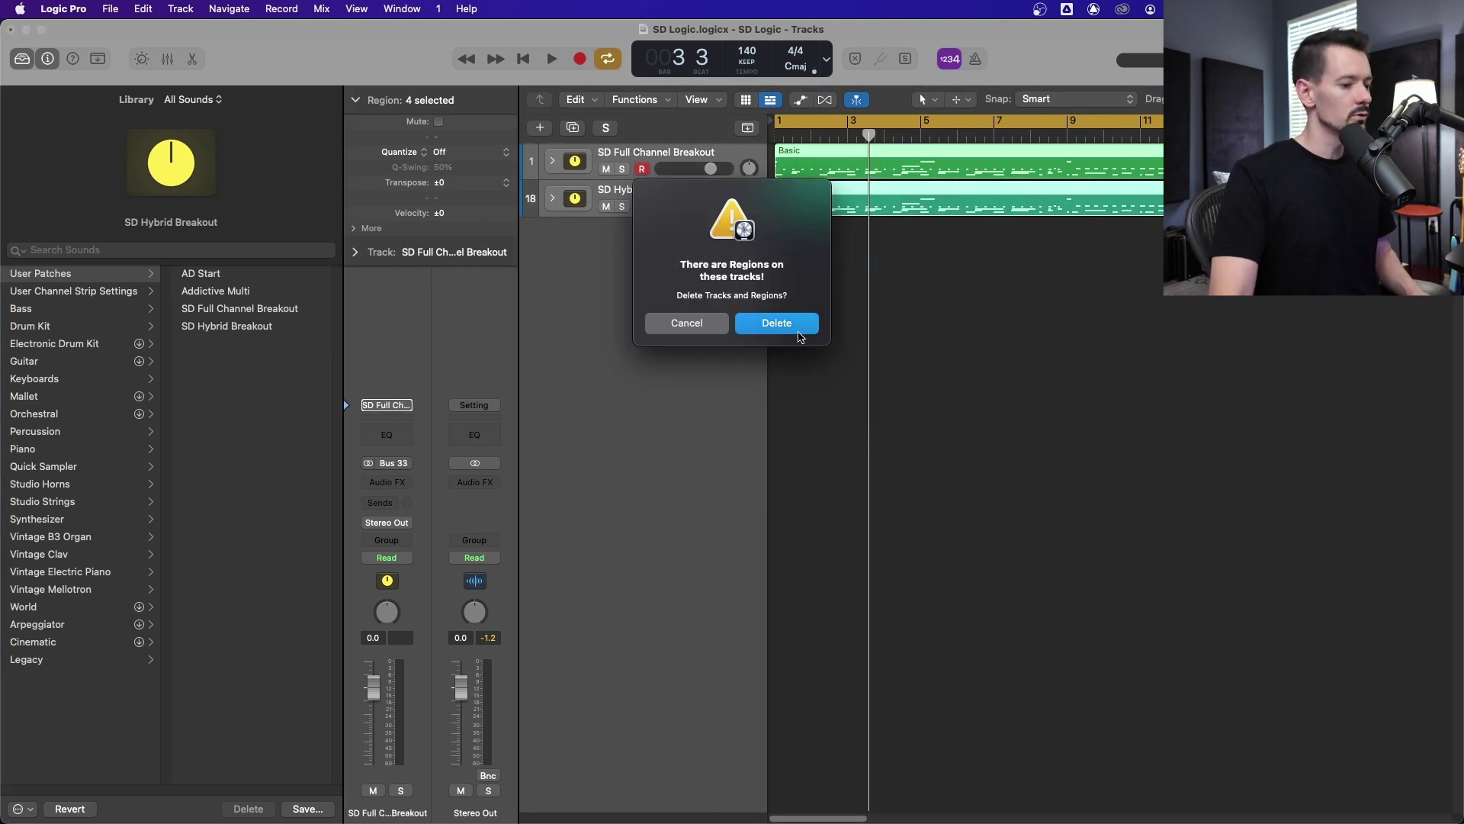
key("Return")
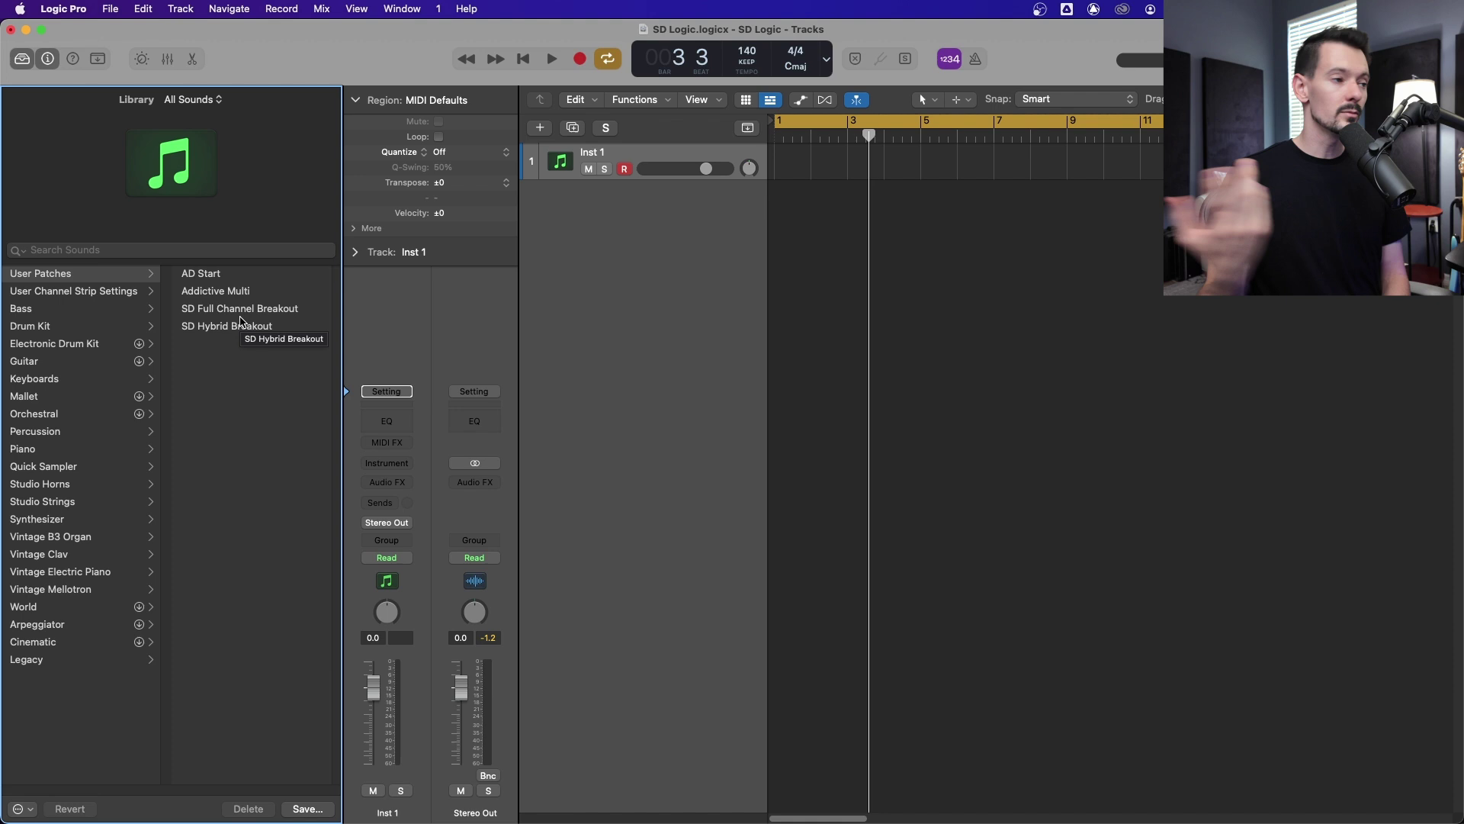
Load the SD Full Channel Breakout user patch on the empty instrument track, then expand its stack and select Kick I.
left_click(250, 311)
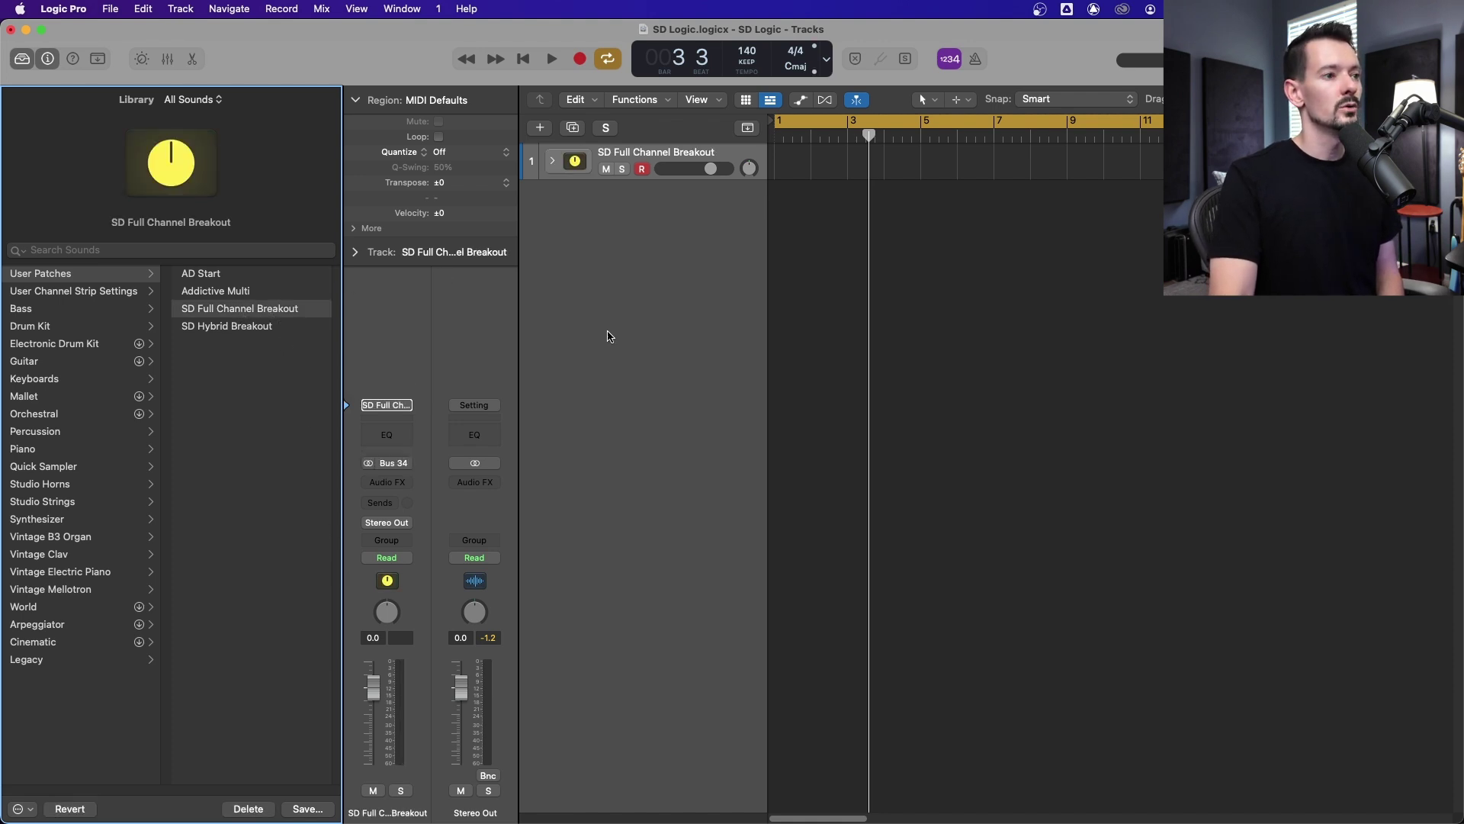
left_click(552, 162)
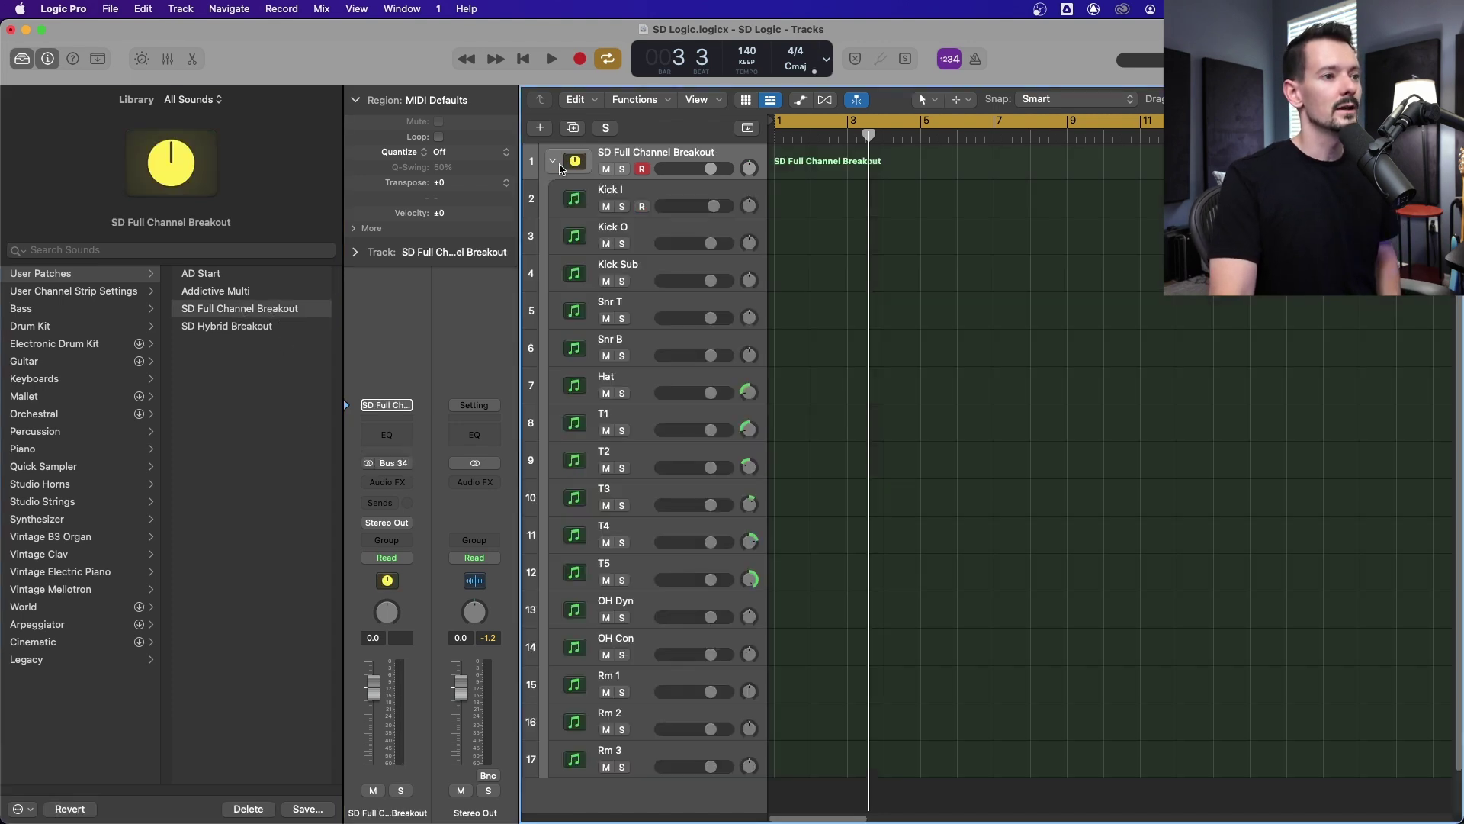
left_click(669, 194)
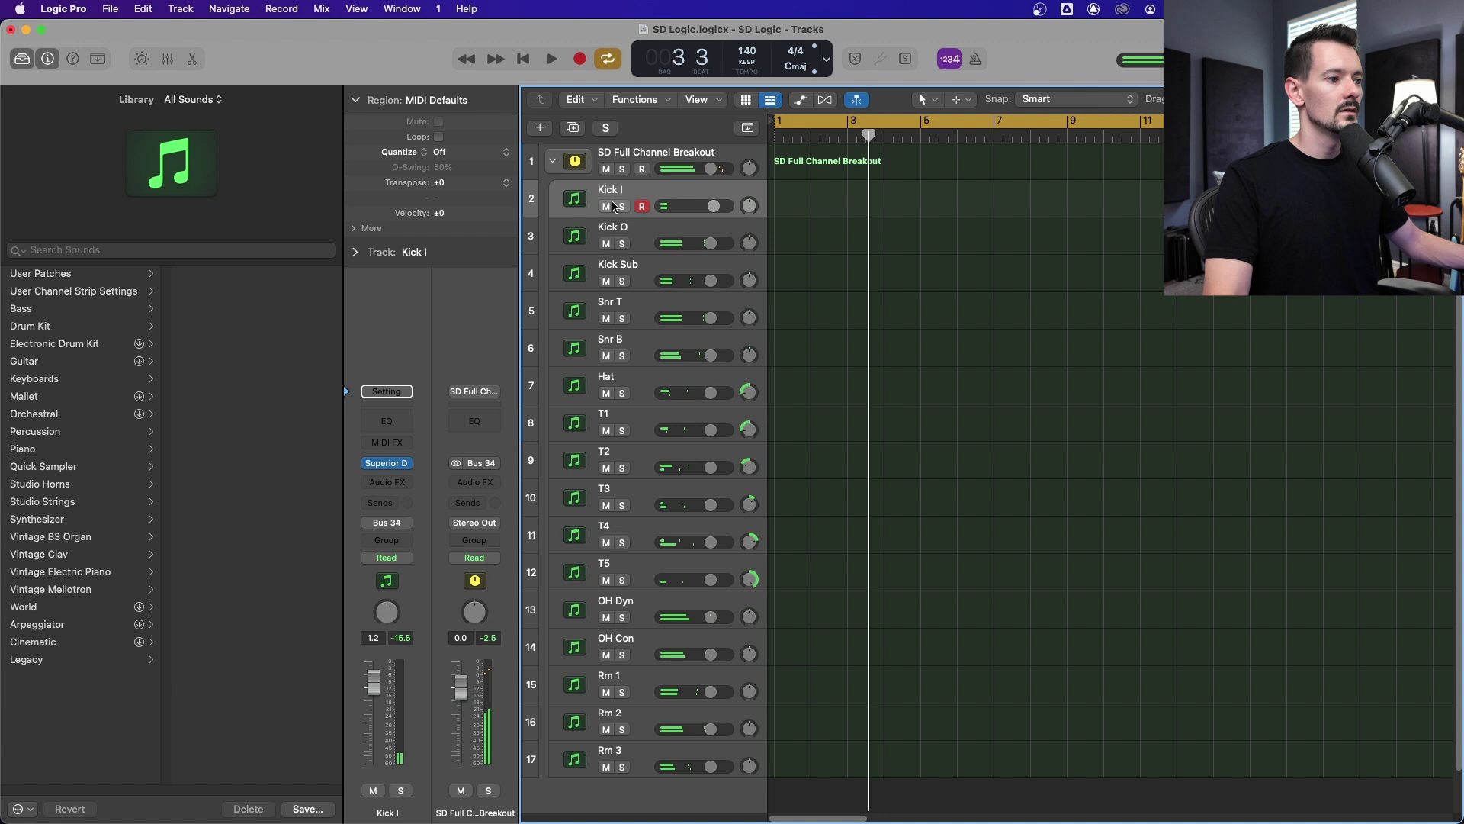
Replace the stack's patch with the SD Hybrid Breakout user patch and expand the stack to show its channels.
left_click(620, 153)
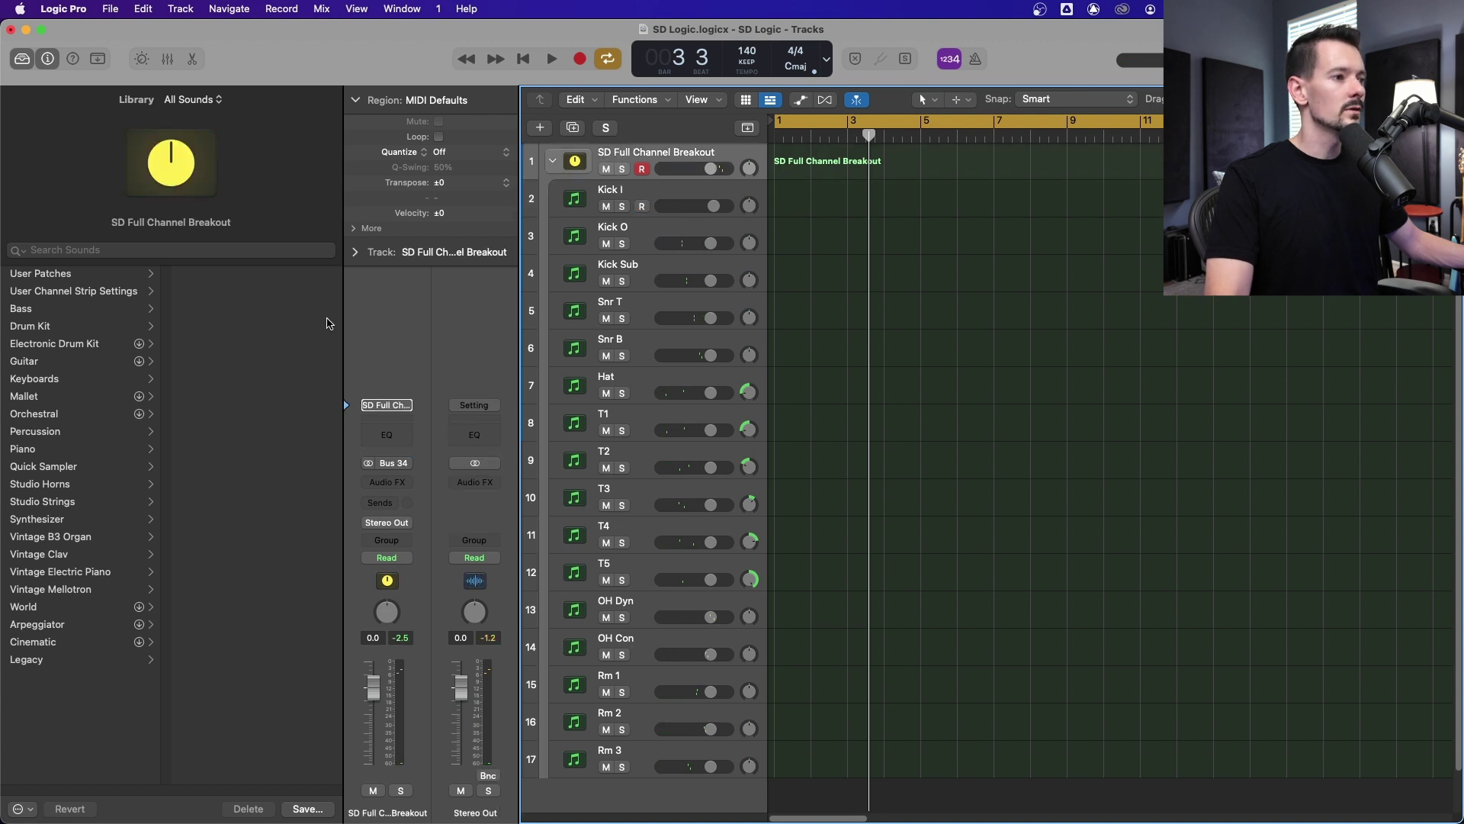
left_click(552, 160)
left_click(273, 328)
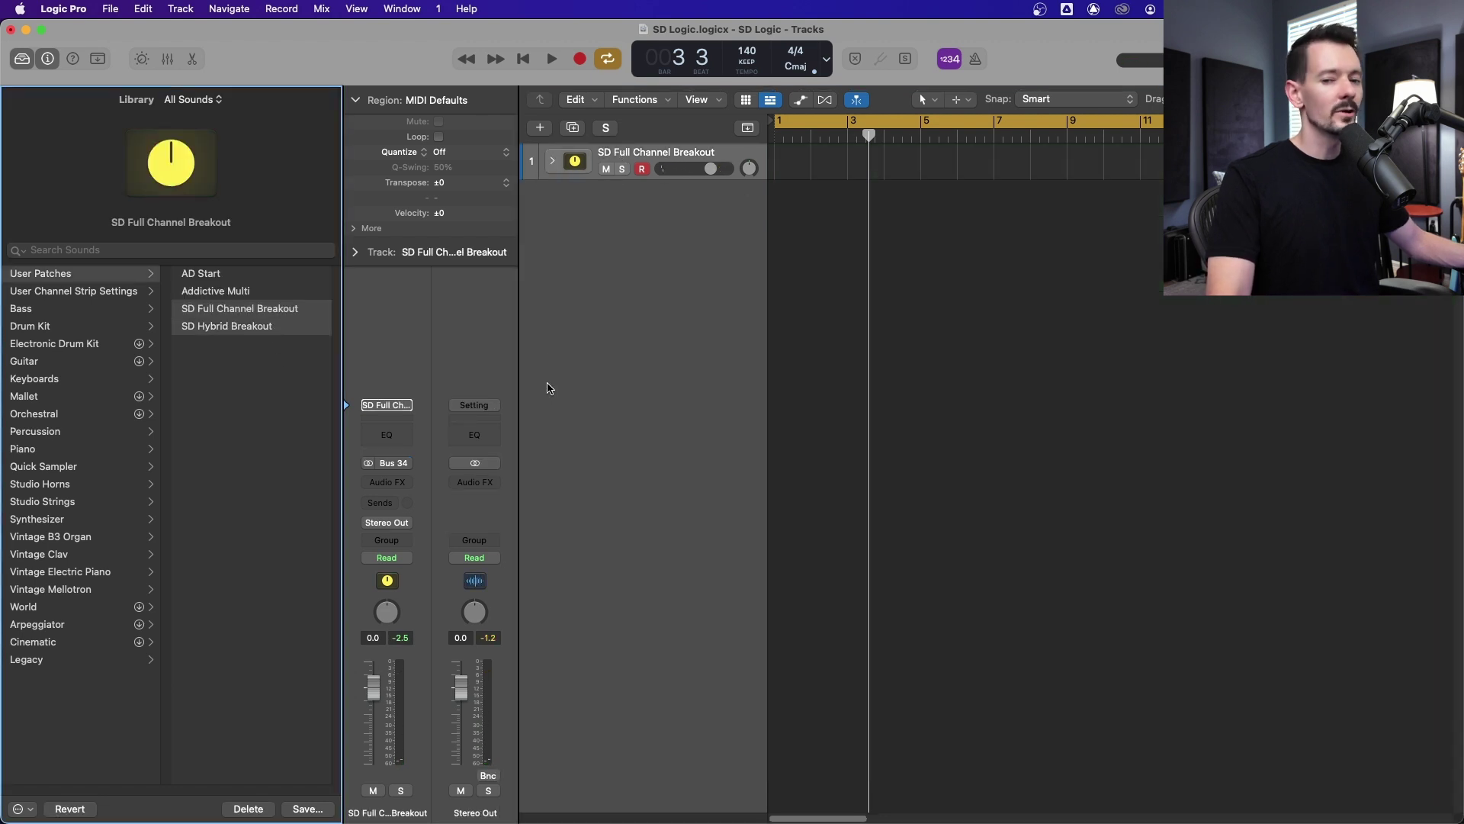
left_click(555, 159)
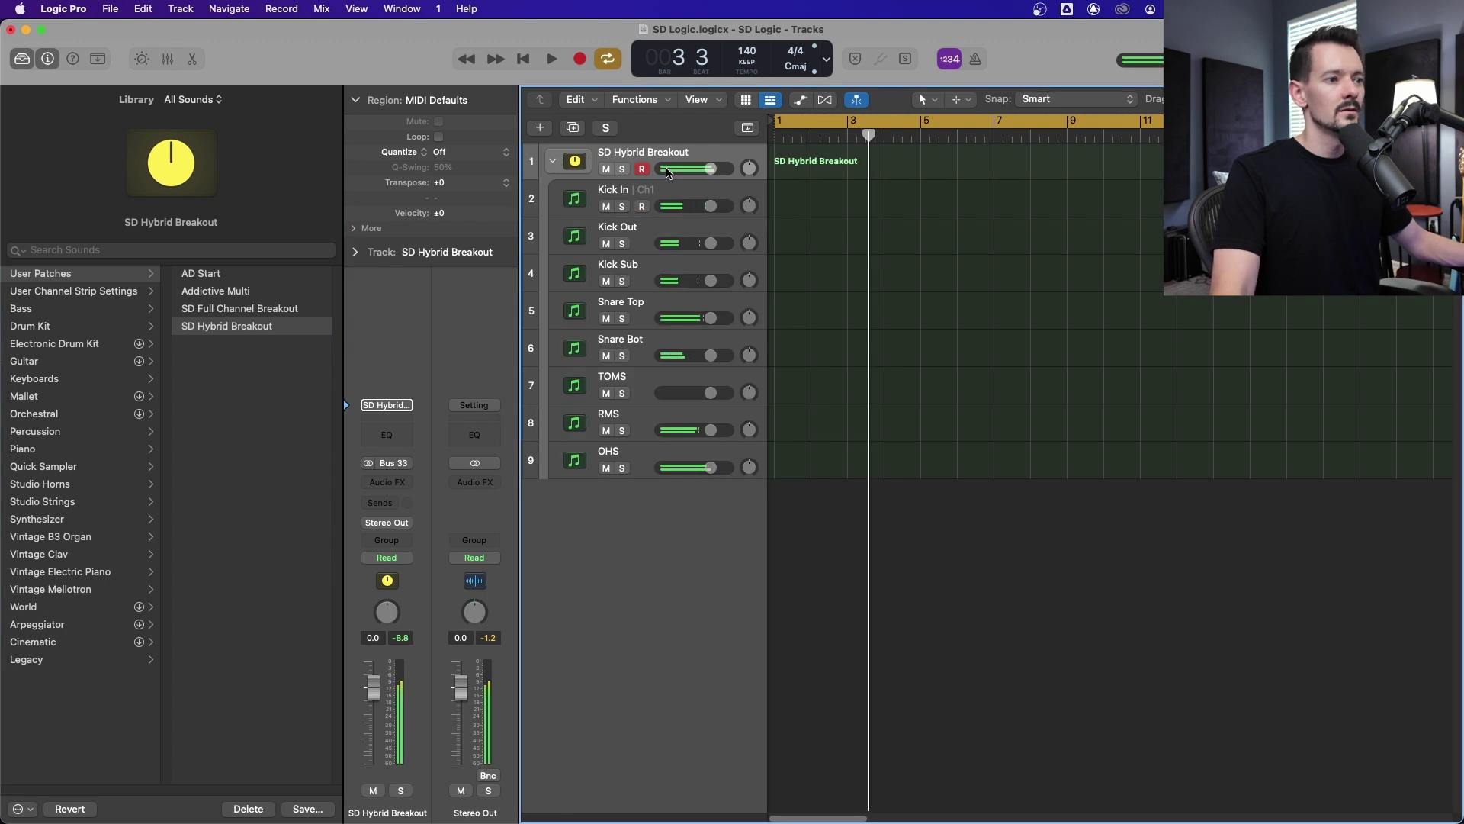